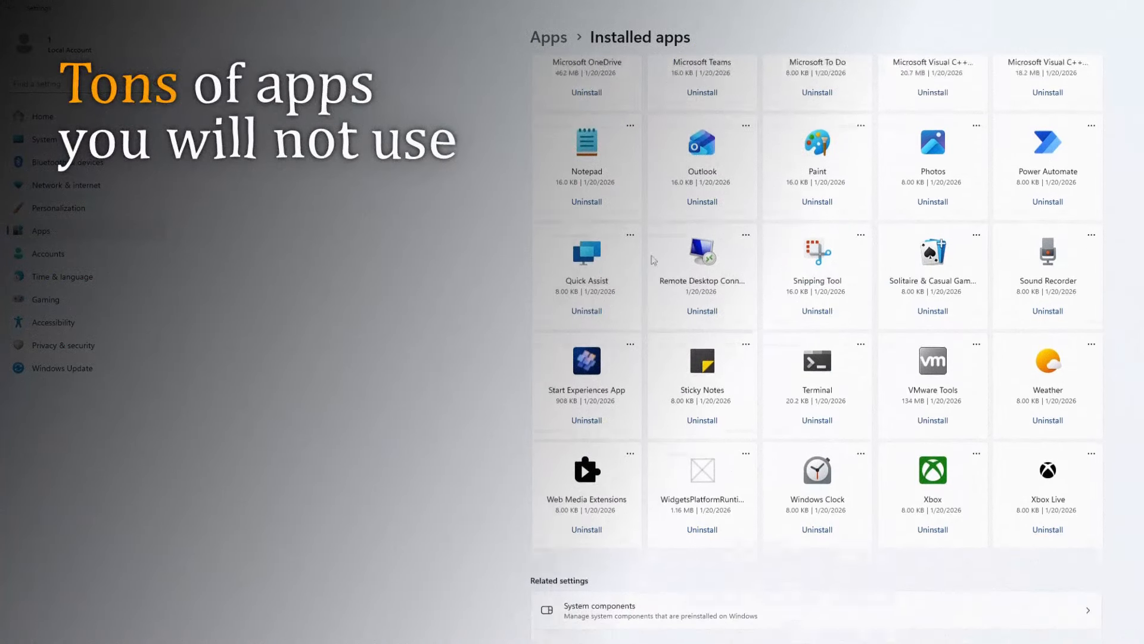
{"action": "scroll", "coordinate": [555, 608], "scroll_direction": "up", "scroll_amount": 5}
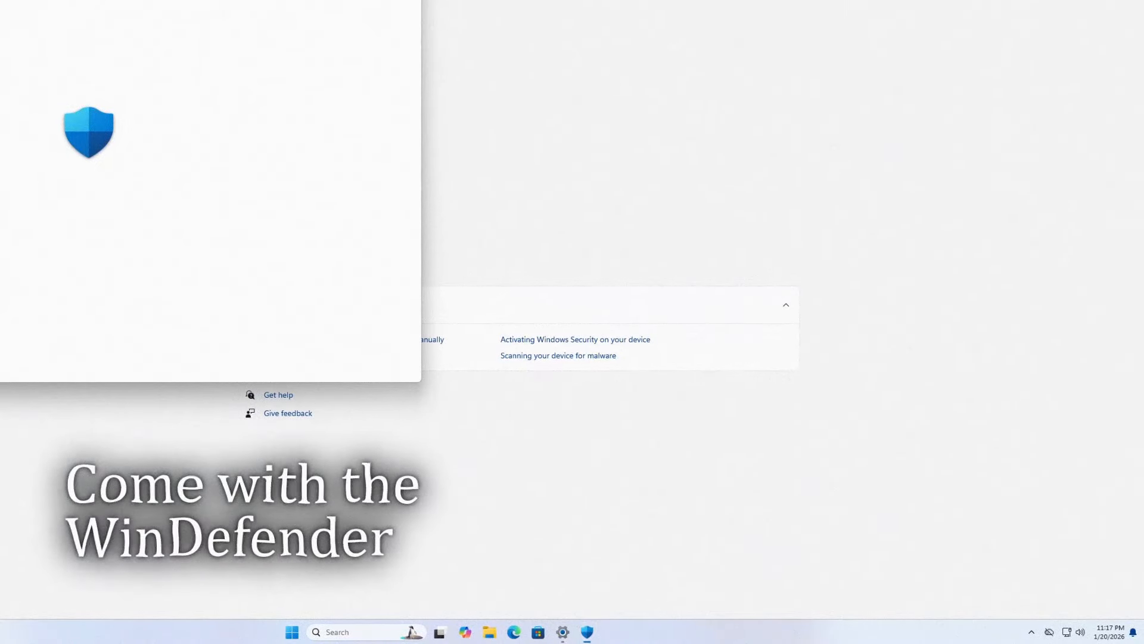
- Move the Windows Security window fully into view and look over its Virus & threat protection and Account protection pages
{"action": "left_click_drag", "start_coordinate": [215, 0], "coordinate": [857, 68]}
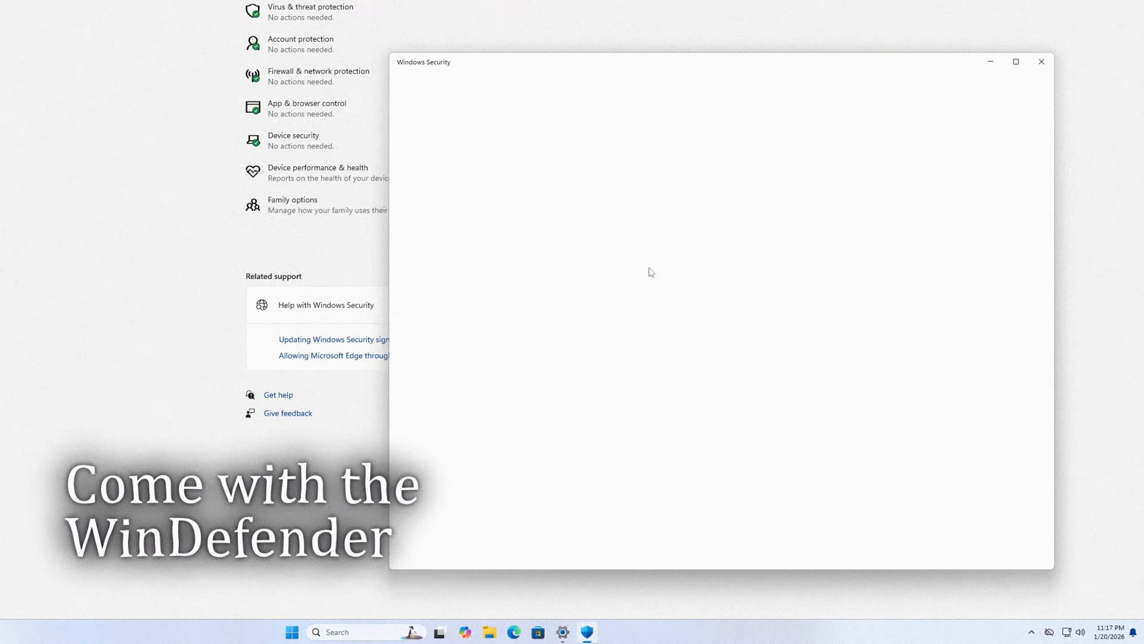
{"action": "left_click", "coordinate": [659, 257]}
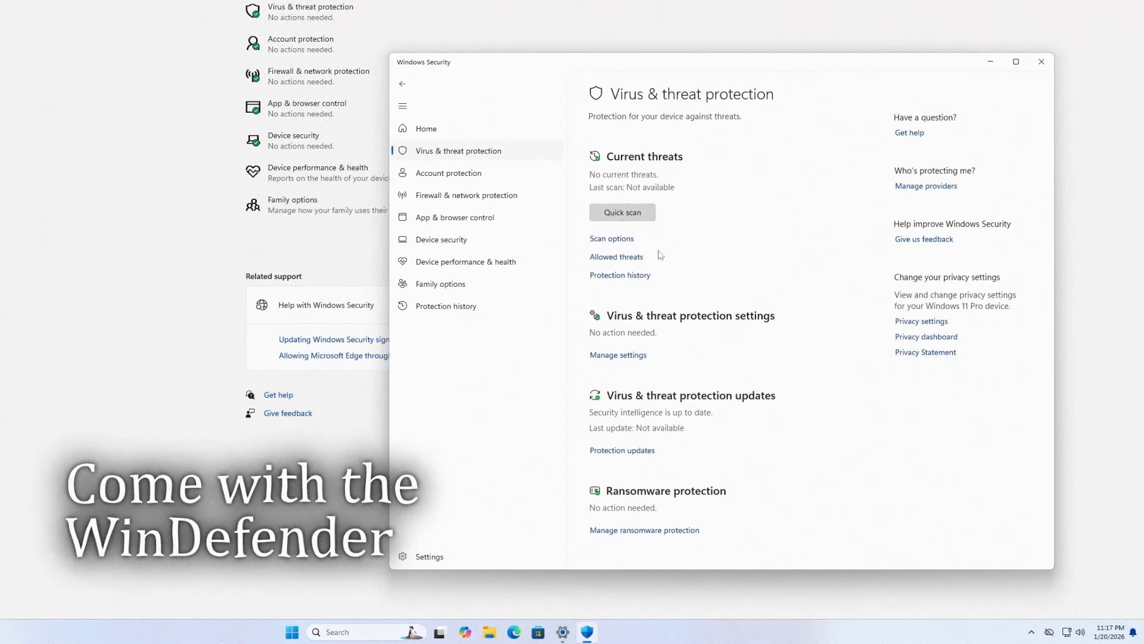
{"action": "key", "text": "alt+Left"}
{"action": "left_click", "coordinate": [771, 213]}
{"action": "key", "text": "alt+Left"}
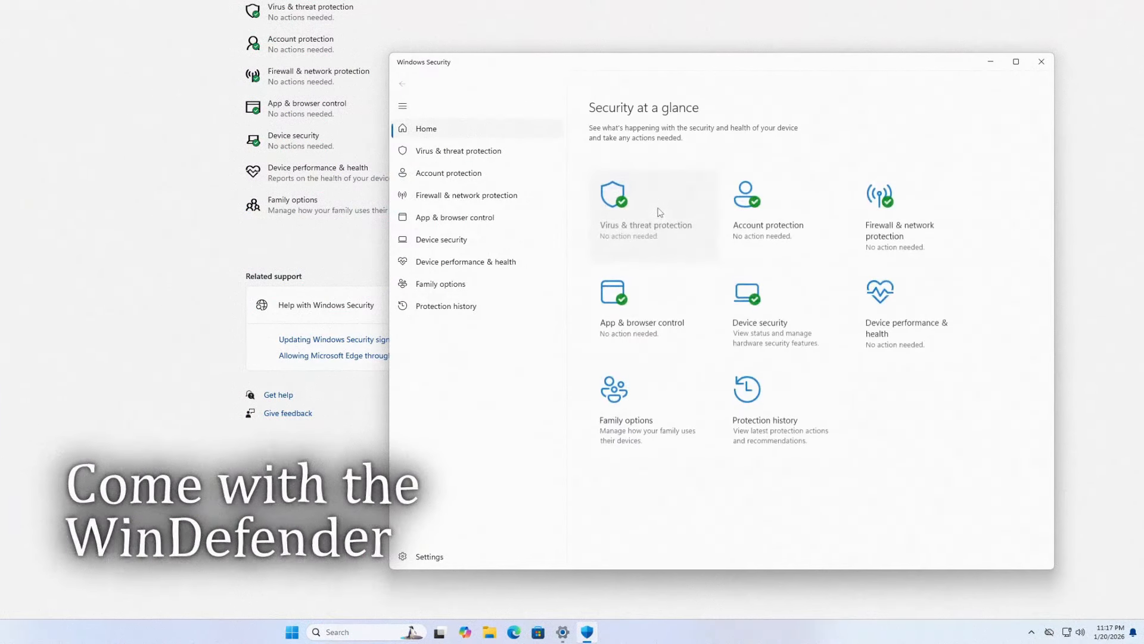
- Turn off Real-time protection and Cloud-delivered protection in the Virus & threat protection settings
{"action": "left_click", "coordinate": [656, 213]}
{"action": "left_click", "coordinate": [615, 355]}
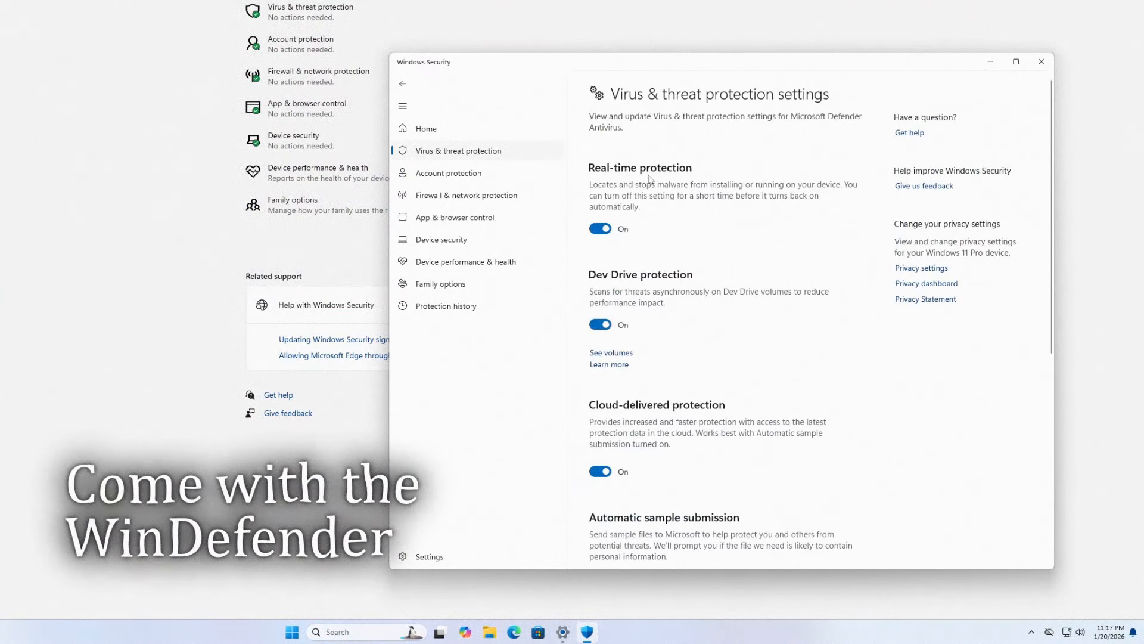
{"action": "left_click", "coordinate": [610, 232]}
{"action": "left_click", "coordinate": [605, 512]}
{"action": "scroll", "coordinate": [615, 490], "scroll_direction": "down", "scroll_amount": 2}
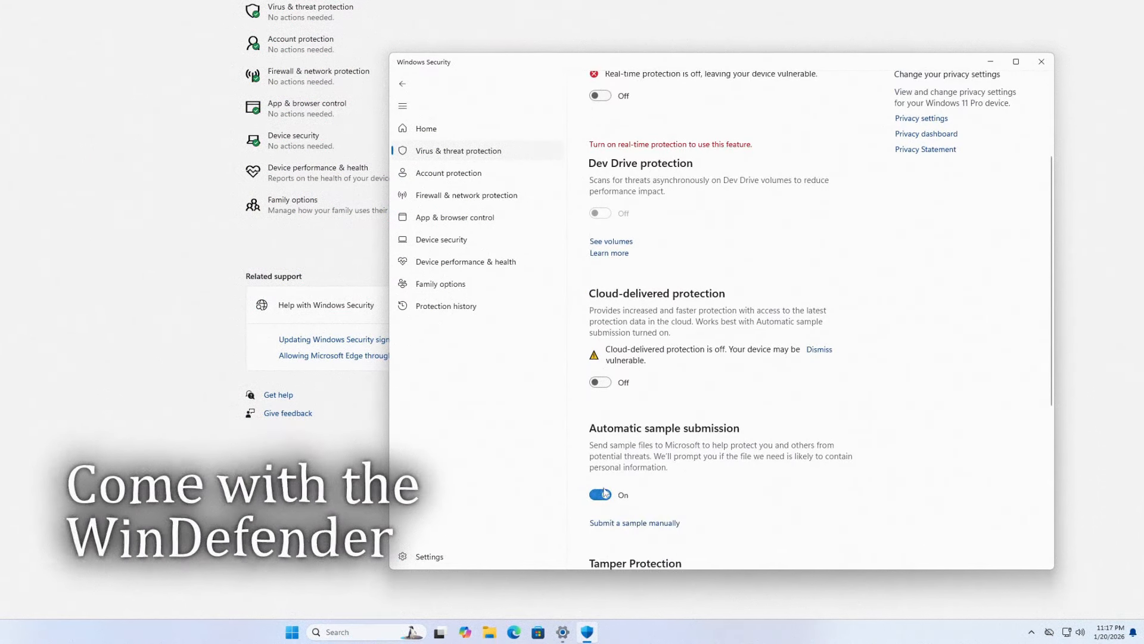
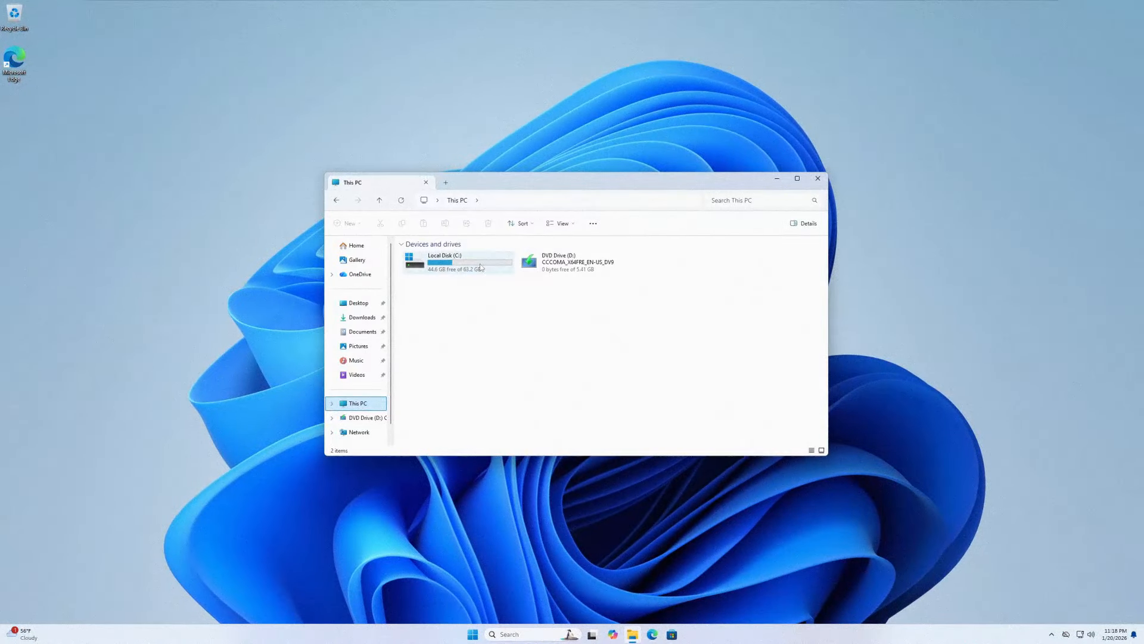
- Open the properties of Local Disk (C:) and move the dialog aside to check the drive's used space
{"action": "right_click", "coordinate": [485, 267]}
{"action": "left_click", "coordinate": [502, 414]}
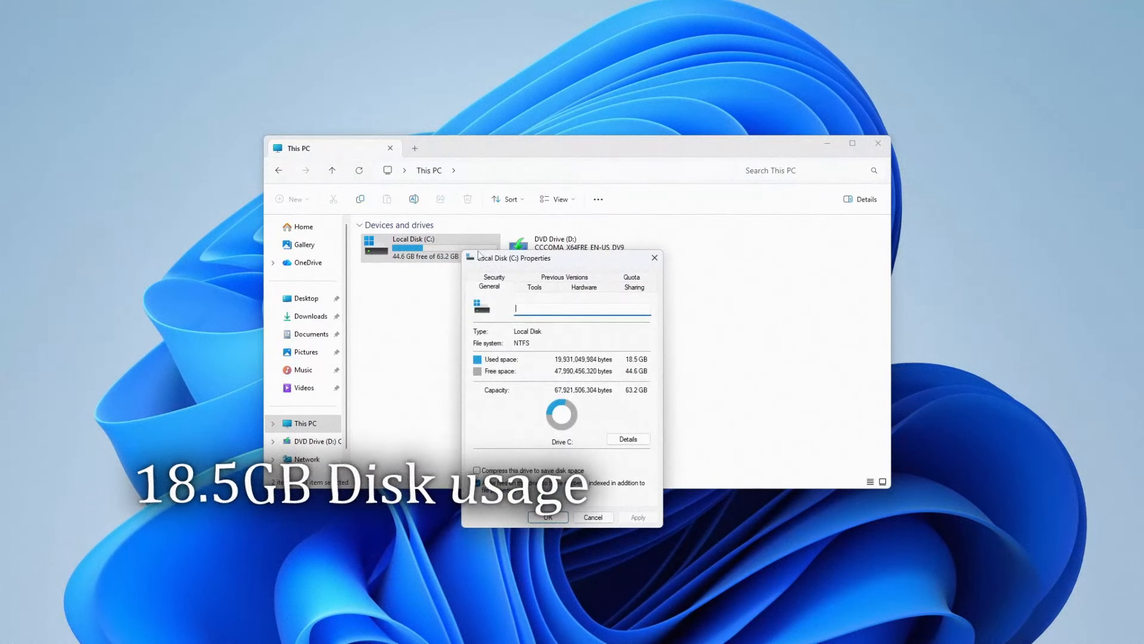
{"action": "left_click_drag", "start_coordinate": [488, 259], "coordinate": [777, 287]}
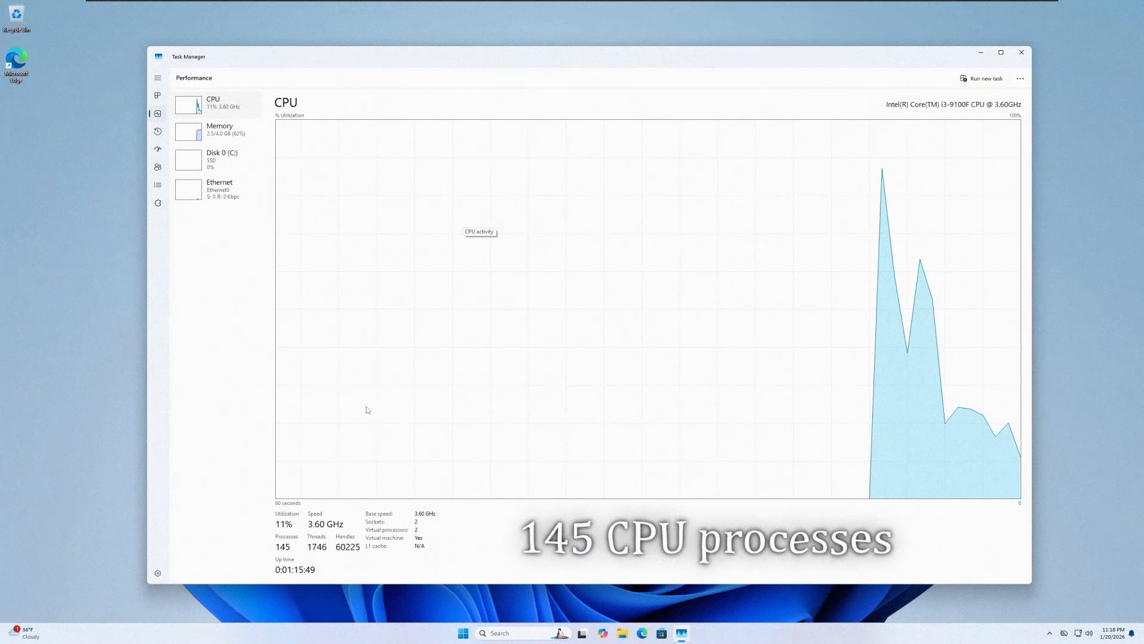
- Check the memory performance graph in Task Manager and close Task Manager
{"action": "left_click", "coordinate": [237, 135]}
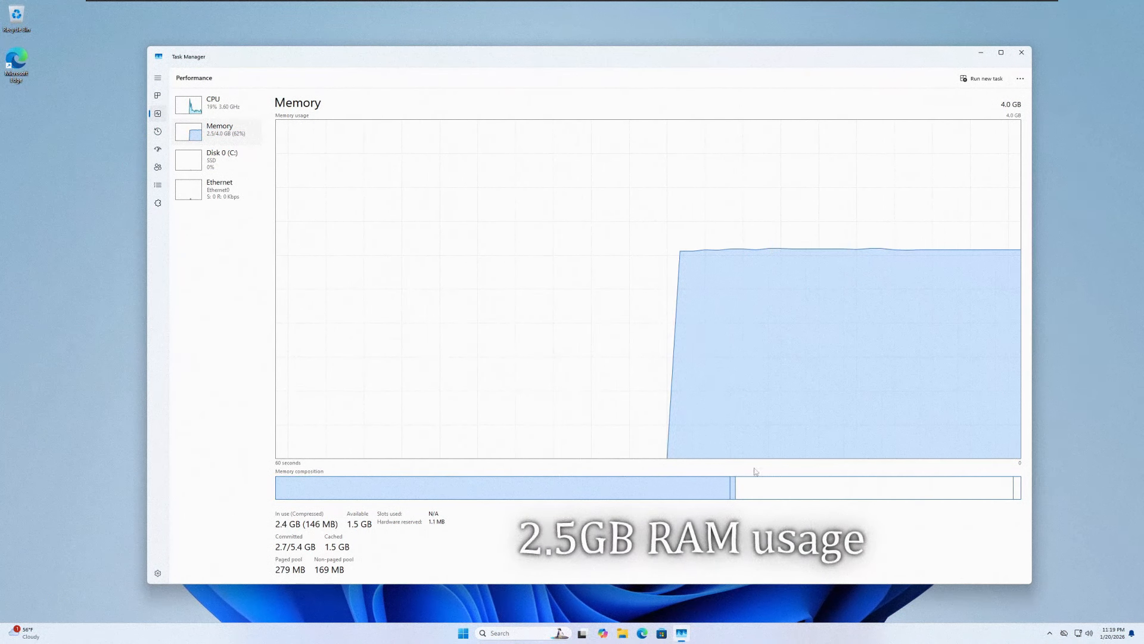
{"action": "left_click", "coordinate": [1022, 54]}
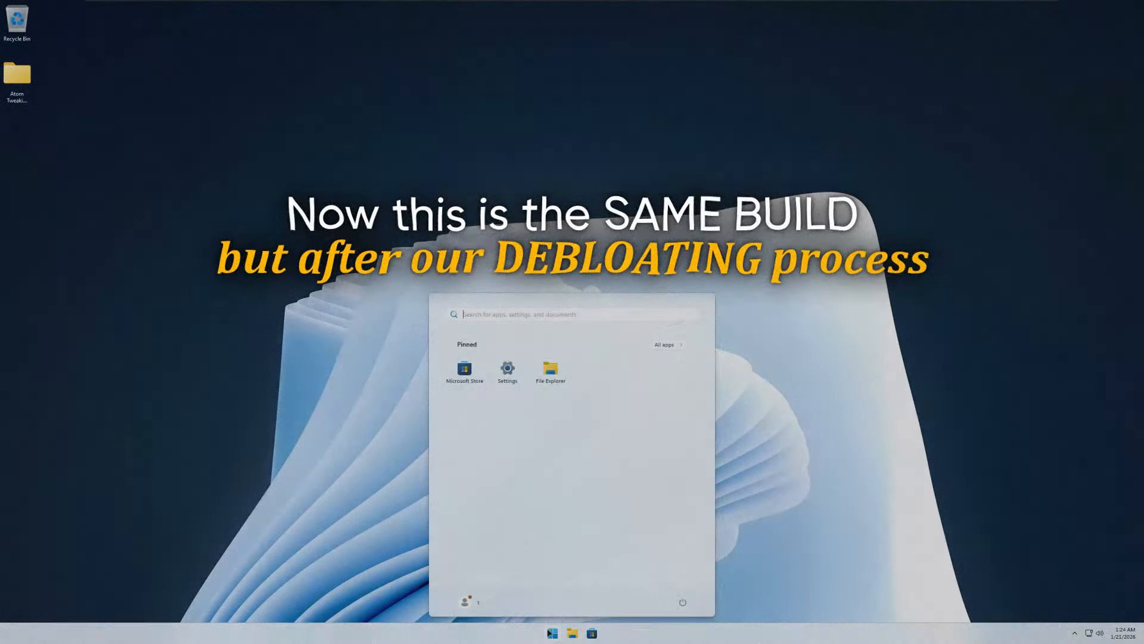
- Look through the full app list on the debloated system and show the installed apps in Settings as a grid
{"action": "scroll", "coordinate": [533, 429], "scroll_direction": "down", "scroll_amount": 2}
{"action": "scroll", "coordinate": [542, 513], "scroll_direction": "up", "scroll_amount": 2}
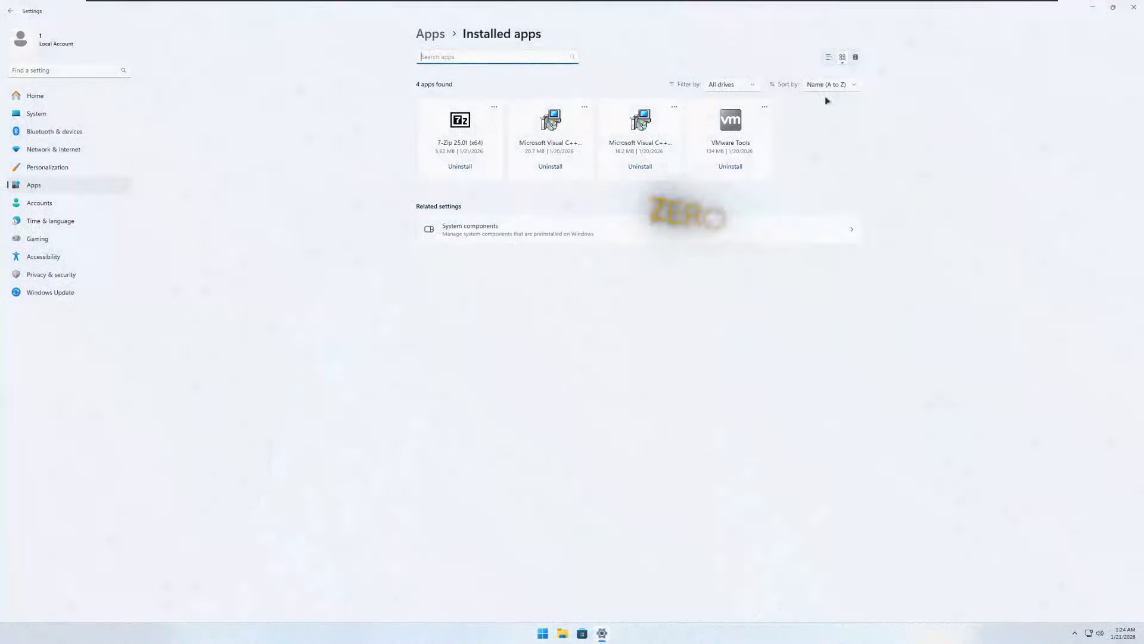
{"action": "left_click", "coordinate": [856, 57]}
{"action": "left_click", "coordinate": [843, 57]}
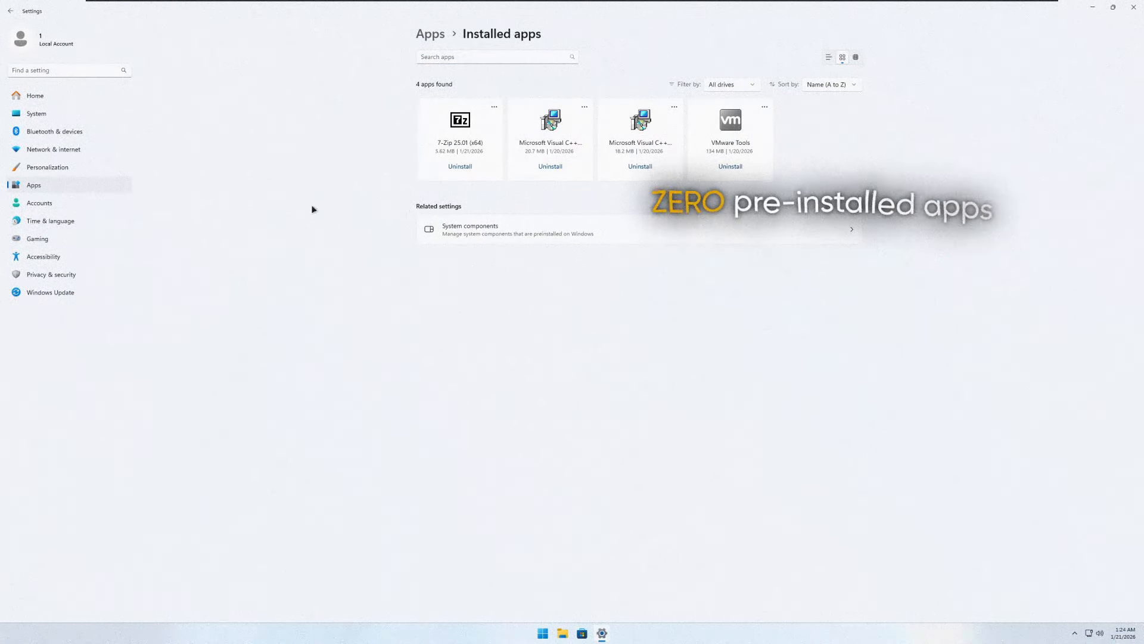
- Look over the Privacy & security and Windows Update pages in Settings and close Settings
{"action": "left_click", "coordinate": [53, 274]}
{"action": "scroll", "coordinate": [536, 238], "scroll_direction": "down", "scroll_amount": 5}
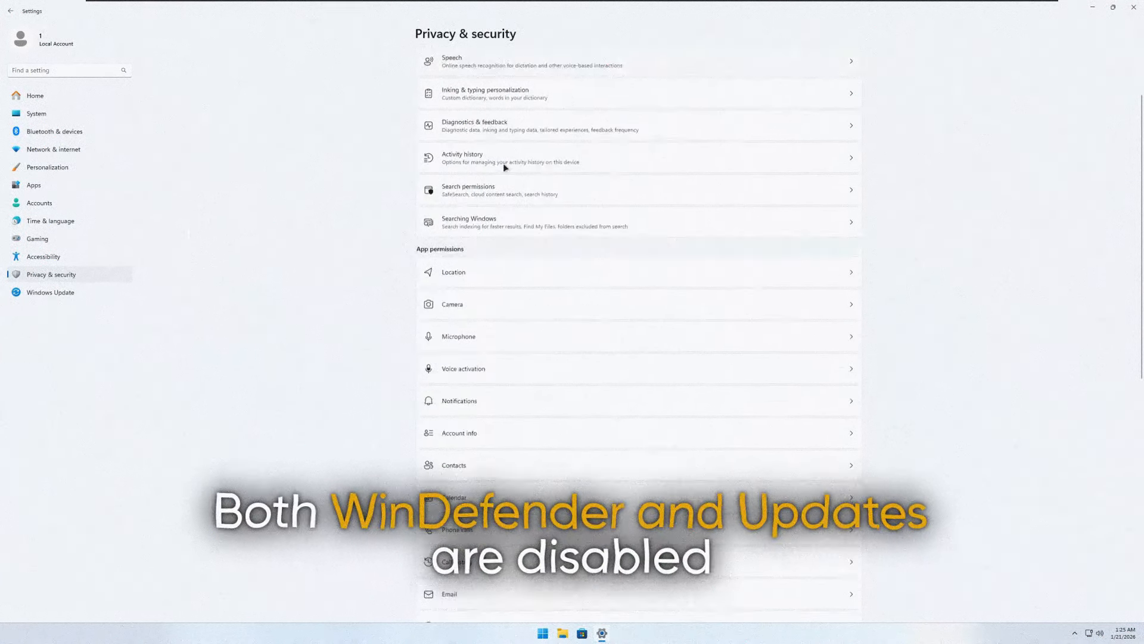
{"action": "scroll", "coordinate": [571, 290], "scroll_direction": "up", "scroll_amount": 5}
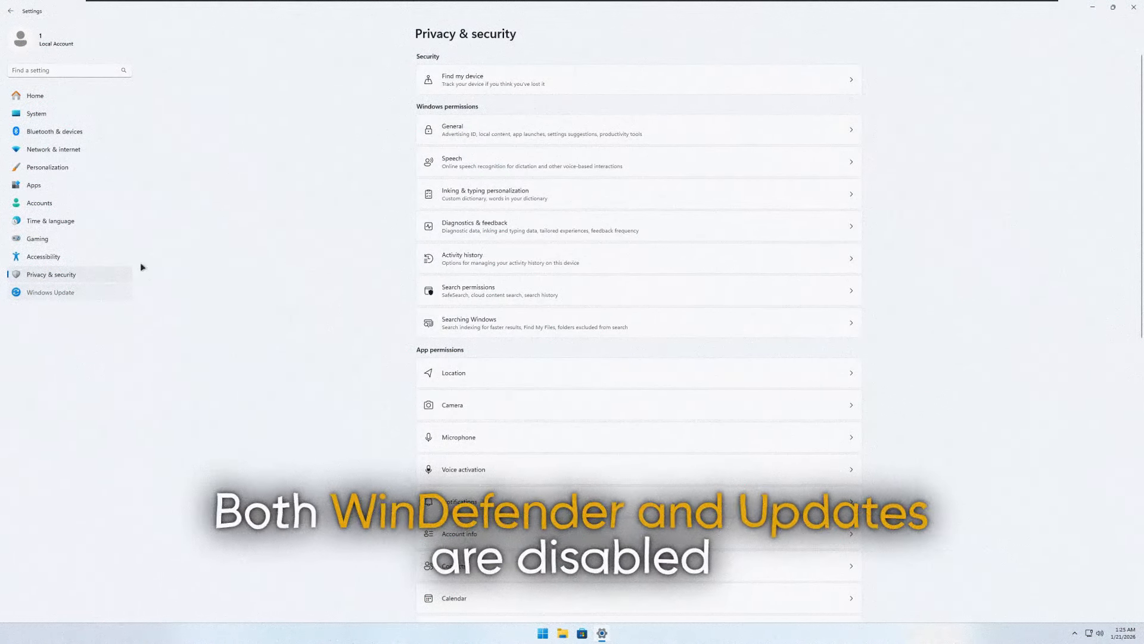
{"action": "left_click", "coordinate": [119, 292]}
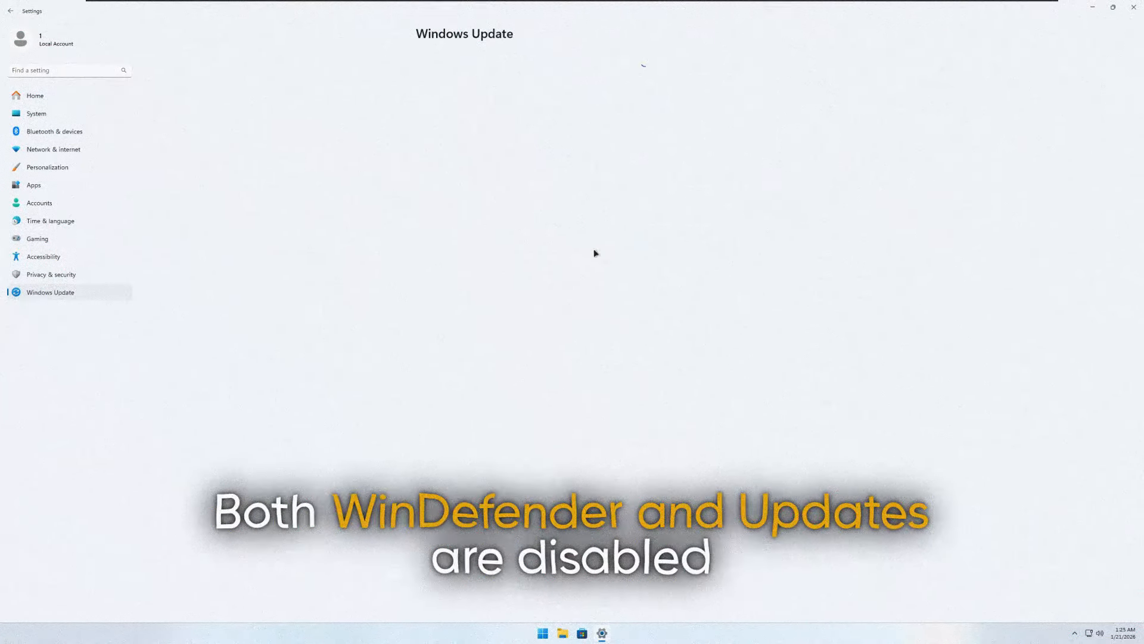
{"action": "left_click", "coordinate": [1132, 13]}
- Open File Explorer, check the used space in the properties of Local Disk (C:), and close both windows
{"action": "key", "text": "super+e"}
{"action": "left_click_drag", "start_coordinate": [516, 186], "coordinate": [564, 200]}
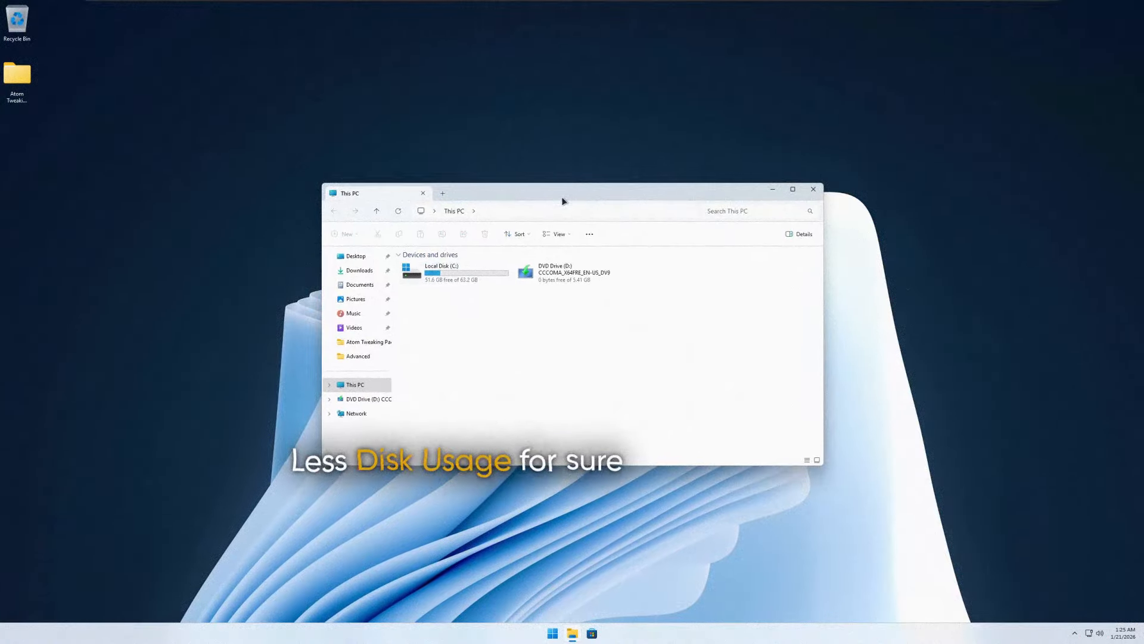
{"action": "right_click", "coordinate": [477, 278]}
{"action": "left_click", "coordinate": [505, 438]}
{"action": "left_click_drag", "start_coordinate": [555, 285], "coordinate": [811, 314]}
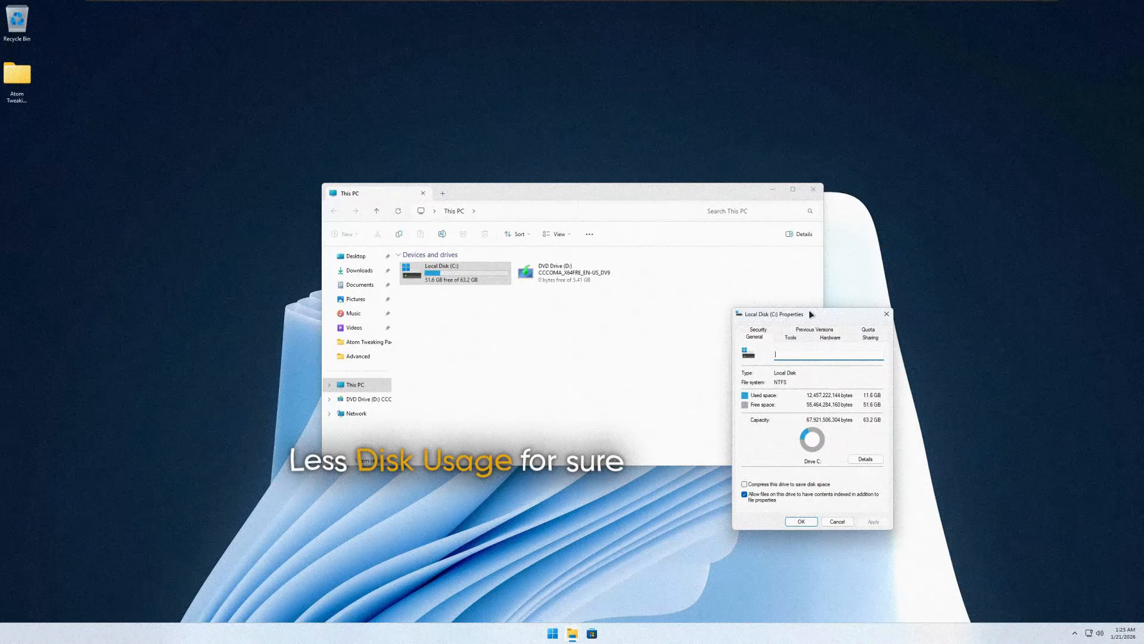
{"action": "left_click", "coordinate": [886, 314]}
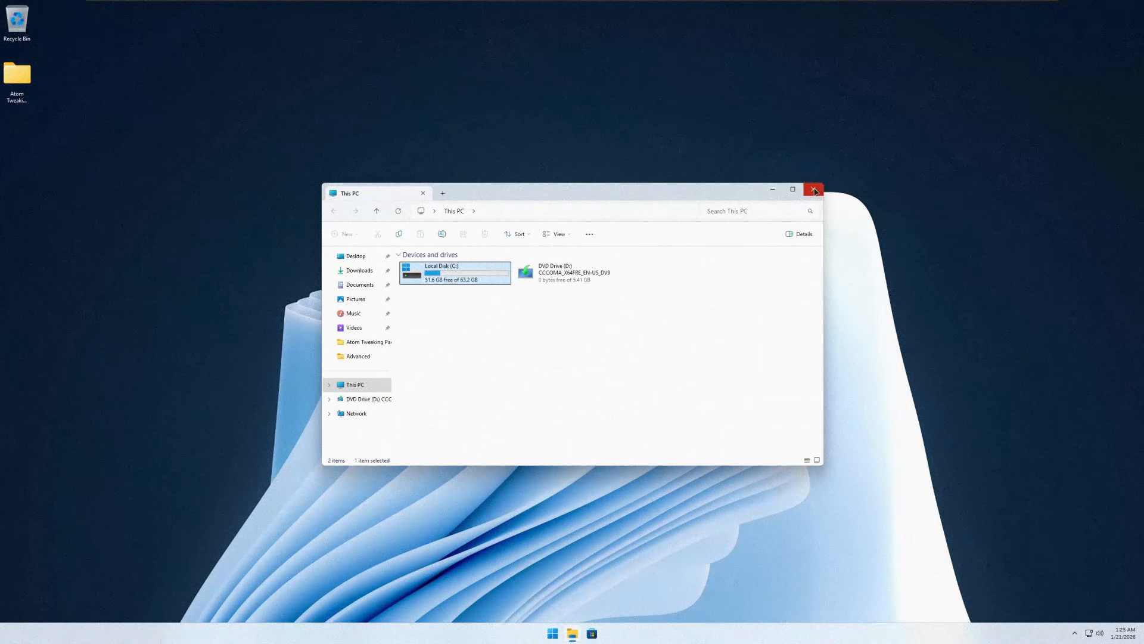
{"action": "left_click", "coordinate": [813, 189]}
- Open Task Manager, compare its CPU and memory performance graphs, and close it
{"action": "left_click", "coordinate": [701, 602]}
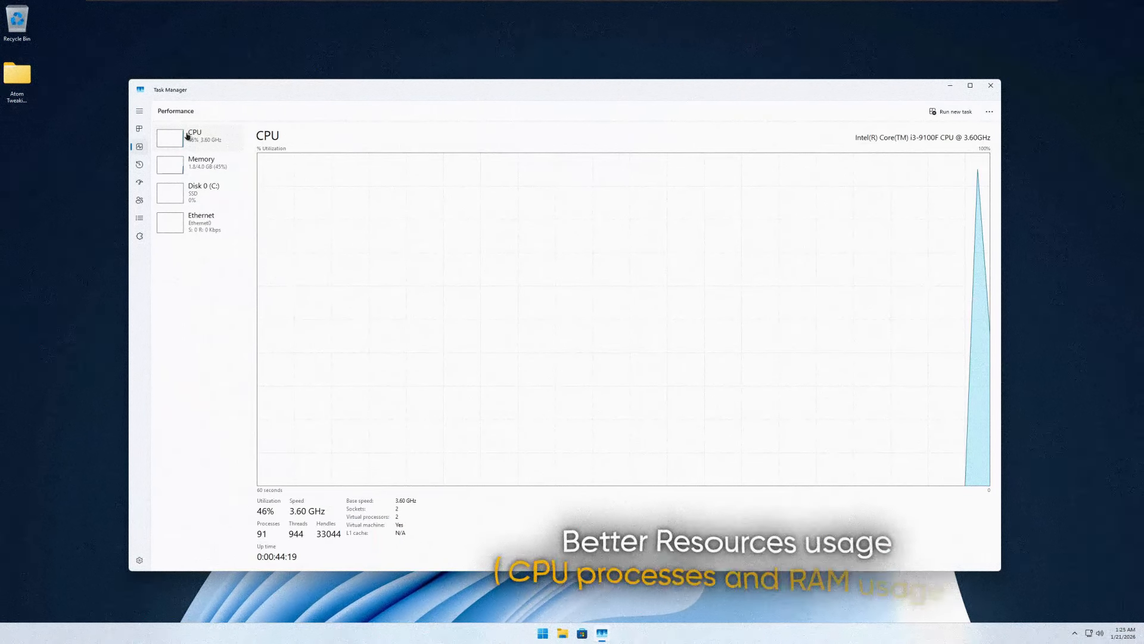
{"action": "left_click", "coordinate": [224, 170]}
{"action": "left_click", "coordinate": [210, 147]}
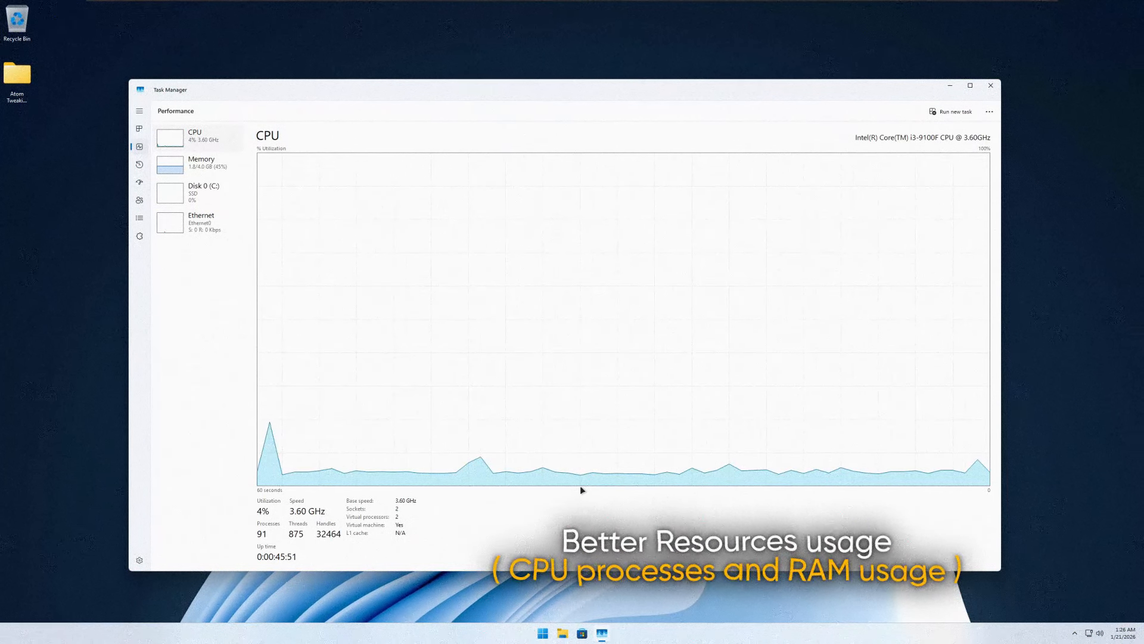
{"action": "left_click", "coordinate": [198, 160]}
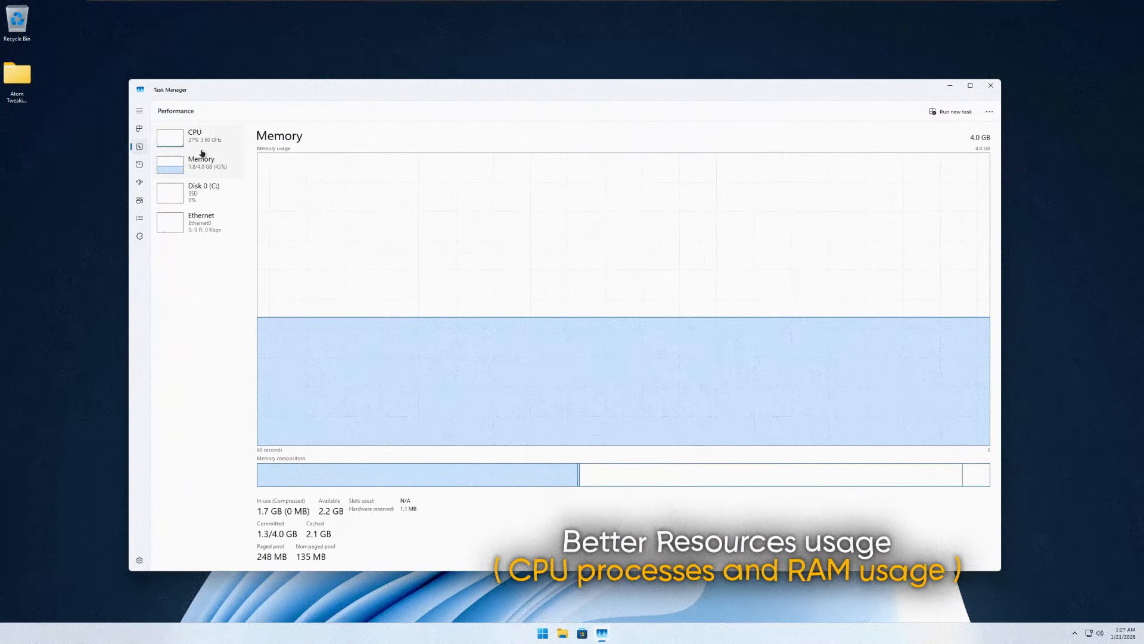
{"action": "left_click", "coordinate": [197, 136]}
{"action": "left_click", "coordinate": [984, 91]}
{"action": "right_click", "coordinate": [830, 124]}
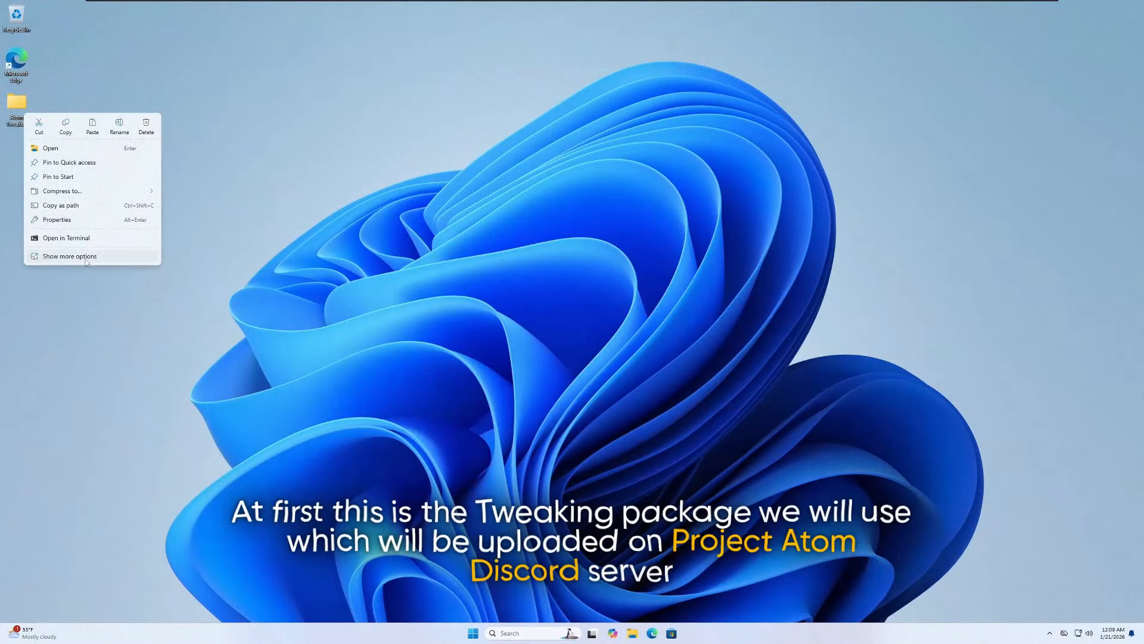
- Check the properties of the Atom Tweaking Pack 005 folder on the desktop and close them
{"action": "left_click", "coordinate": [85, 263]}
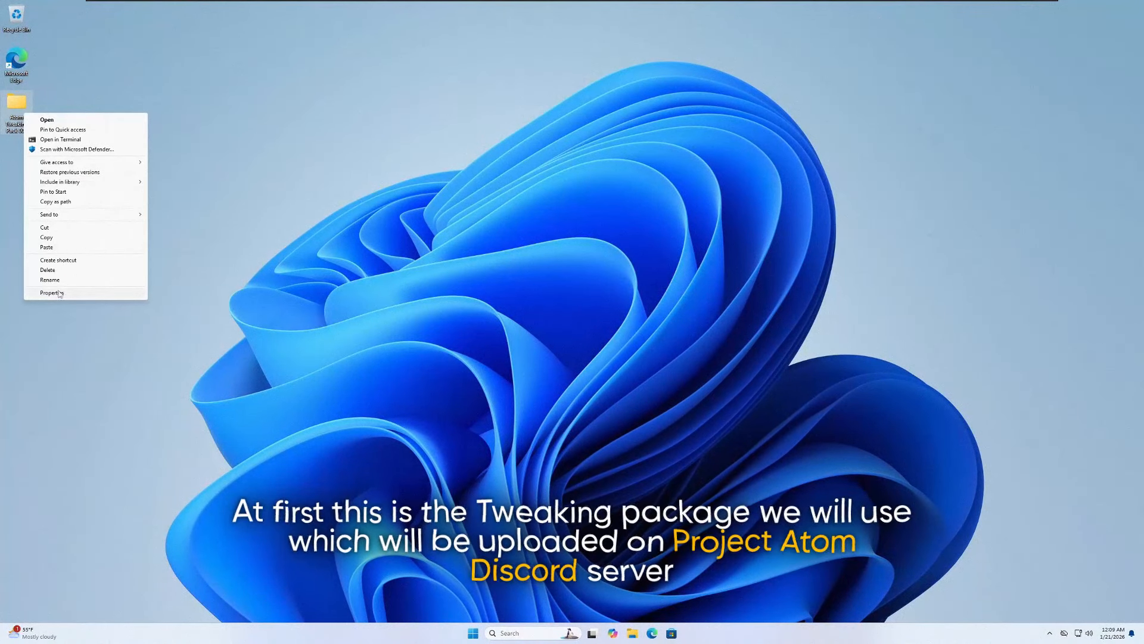
{"action": "left_click", "coordinate": [54, 294]}
{"action": "left_click_drag", "start_coordinate": [113, 122], "coordinate": [339, 262]}
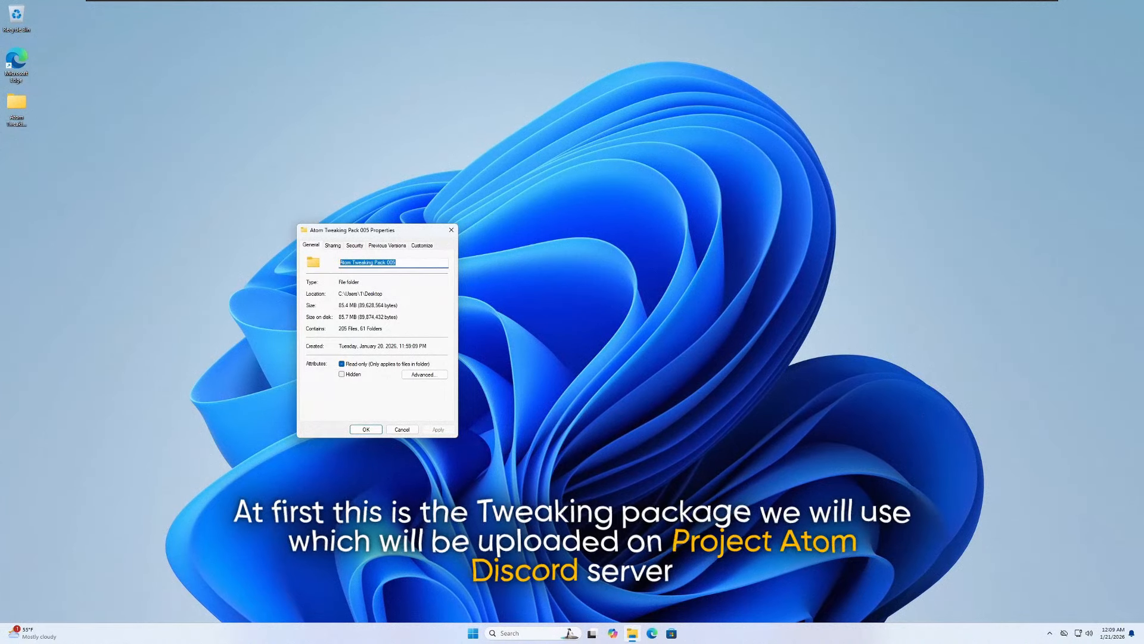
{"action": "double_click", "coordinate": [364, 262]}
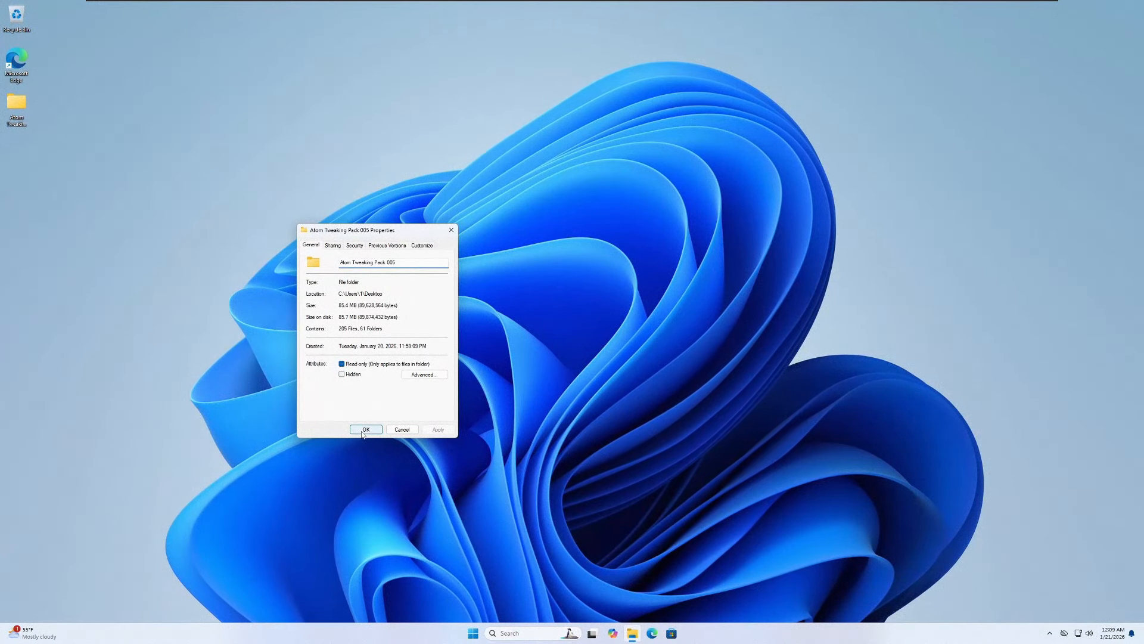
{"action": "left_click", "coordinate": [365, 429]}
- Open the Atom Tweaking Pack 005 folder, show its contents as large icons, and open the 0 Start subfolder
{"action": "double_click", "coordinate": [16, 104]}
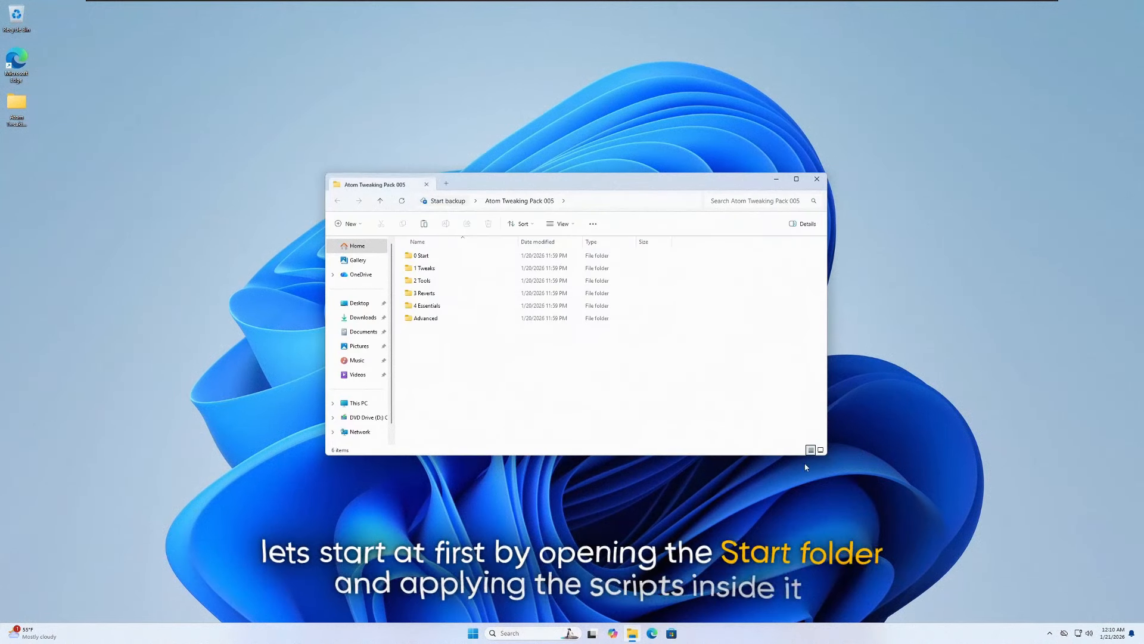
{"action": "left_click", "coordinate": [820, 450]}
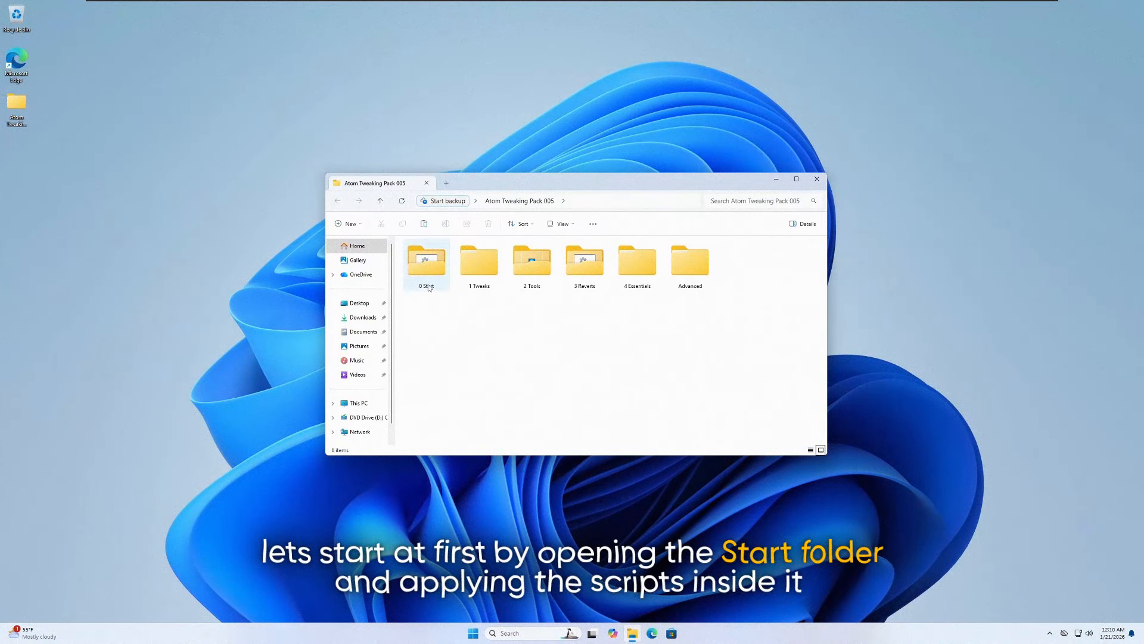
{"action": "left_click", "coordinate": [652, 273]}
{"action": "left_click", "coordinate": [700, 274]}
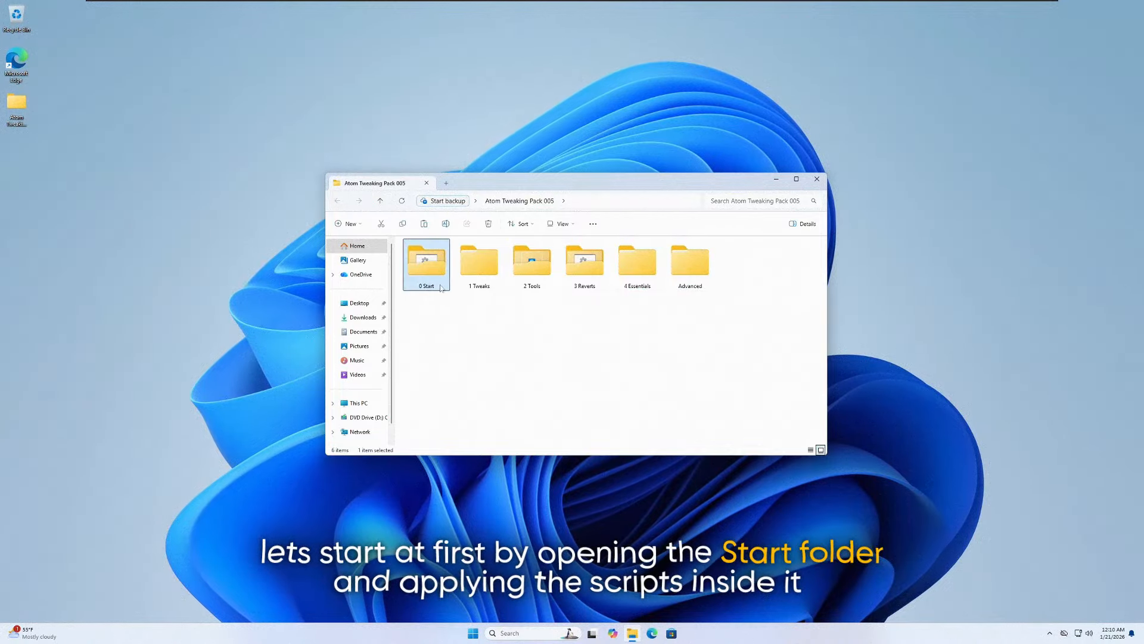
{"action": "double_click", "coordinate": [433, 265]}
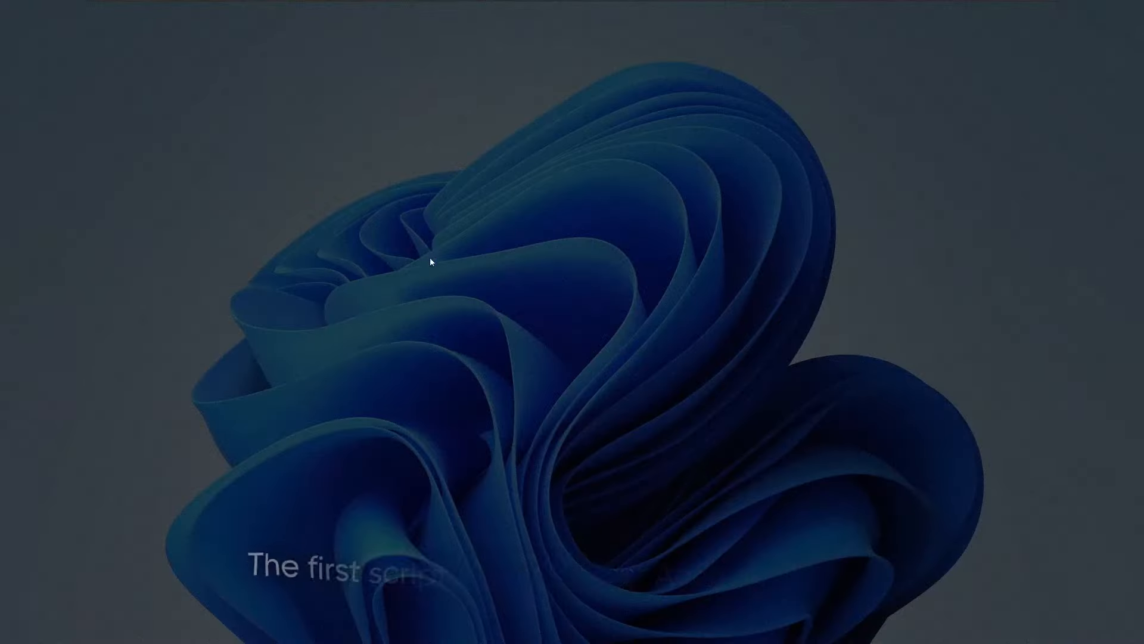
- Allow the 1 Disable UAC registry file to run and add its entries to the registry
{"action": "left_click", "coordinate": [618, 386]}
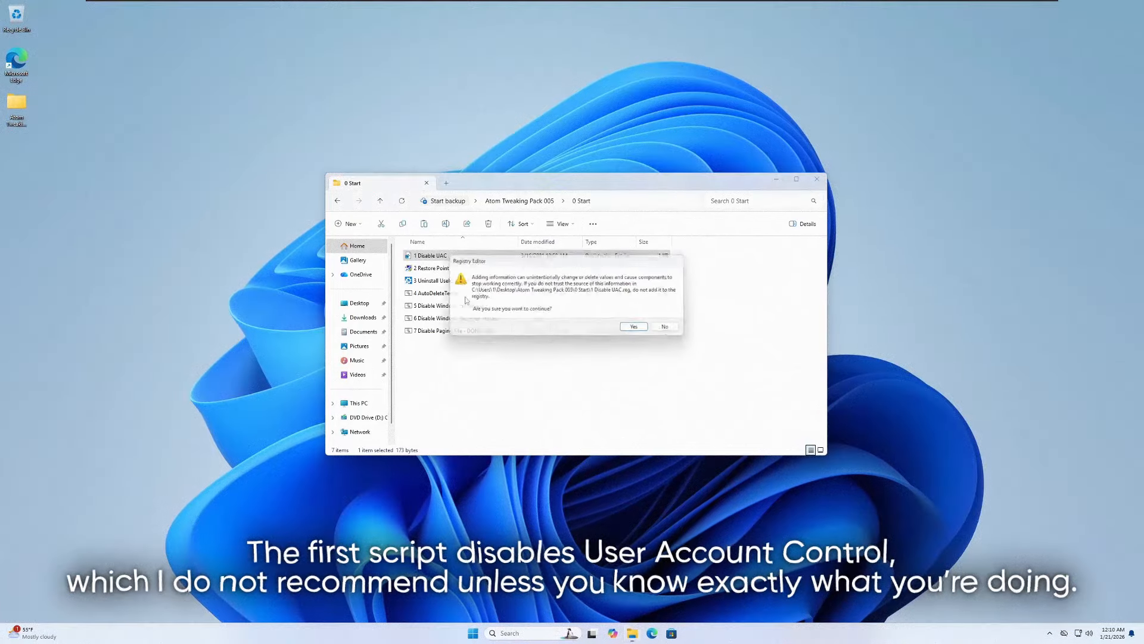
{"action": "left_click", "coordinate": [644, 331]}
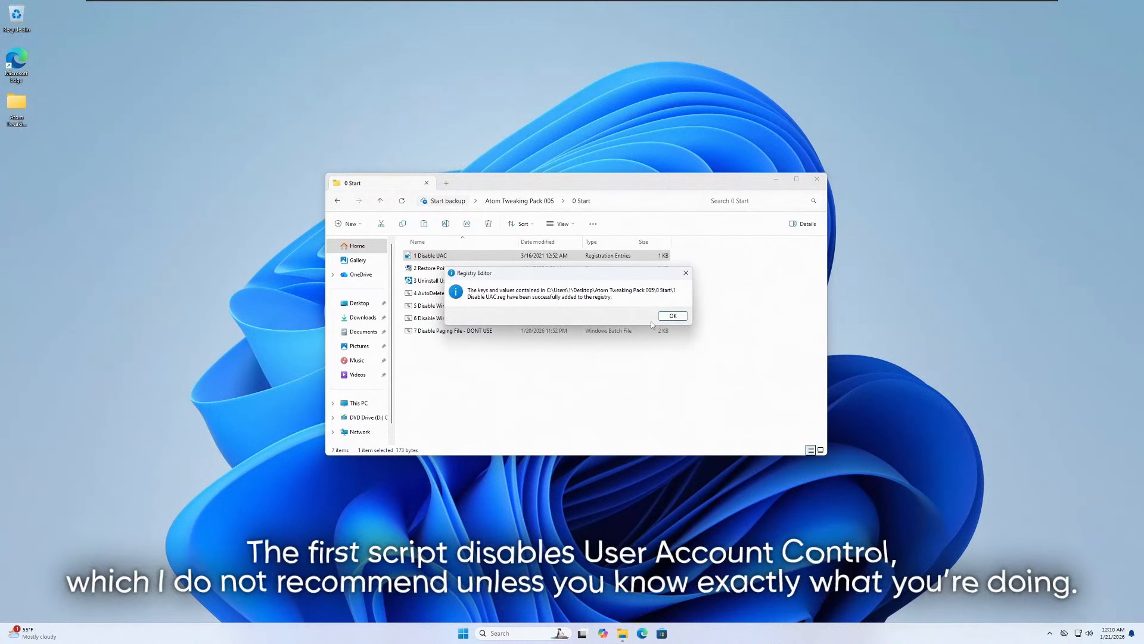
{"action": "left_click", "coordinate": [668, 317]}
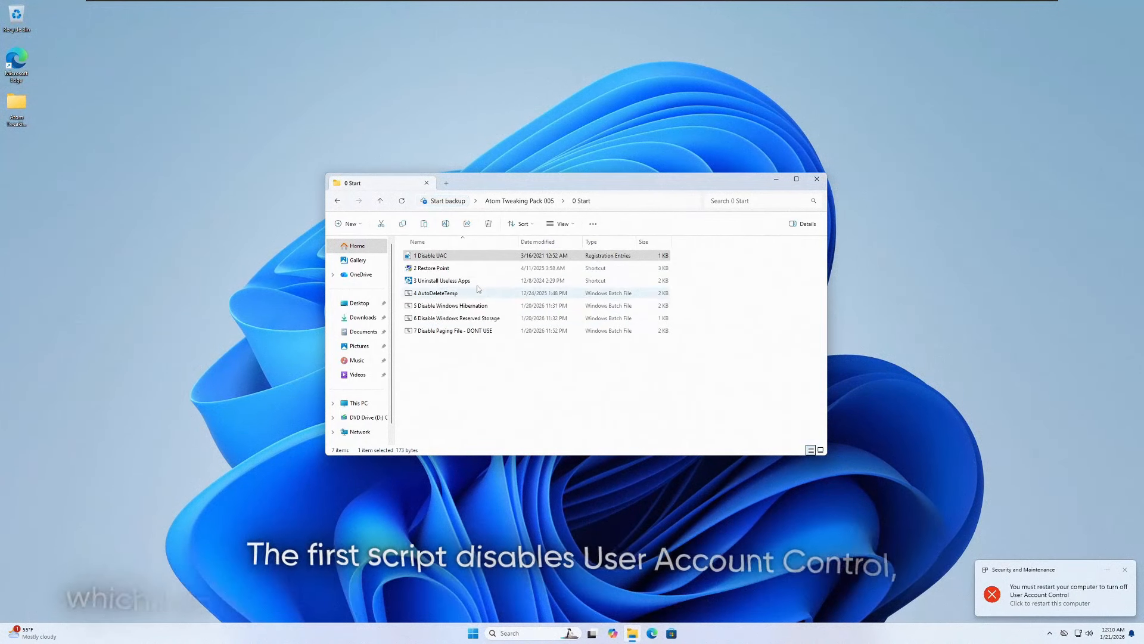
- Open the 2 Restore Point shortcut and turn on system protection for Local Disk (C:) with max usage at 100%
{"action": "left_click", "coordinate": [434, 268]}
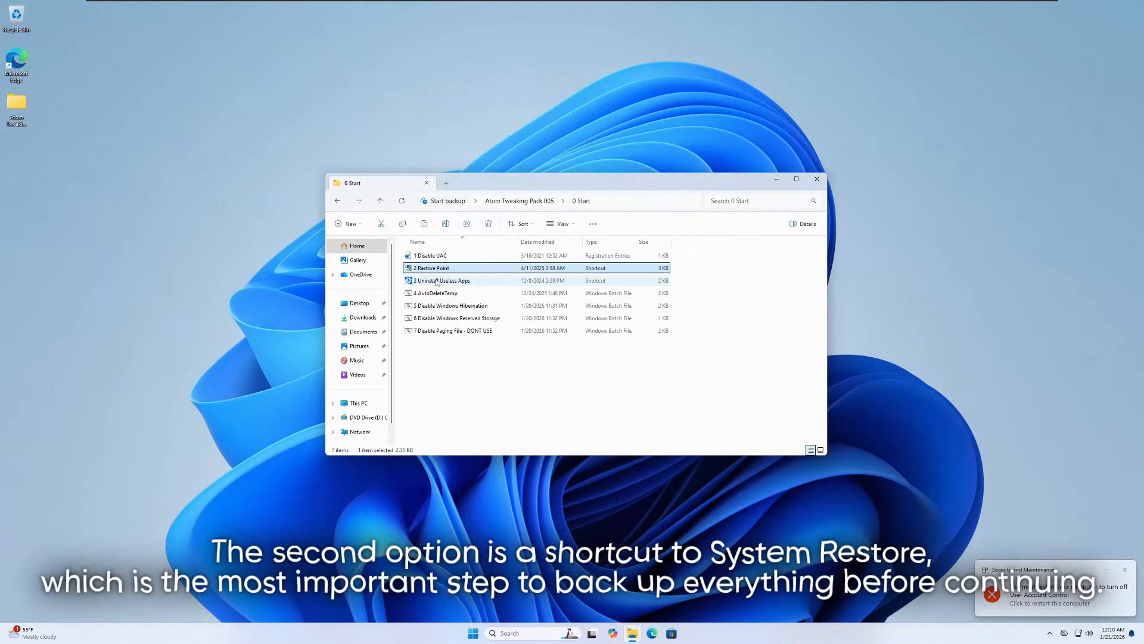
{"action": "right_click", "coordinate": [453, 269]}
{"action": "left_click", "coordinate": [471, 294]}
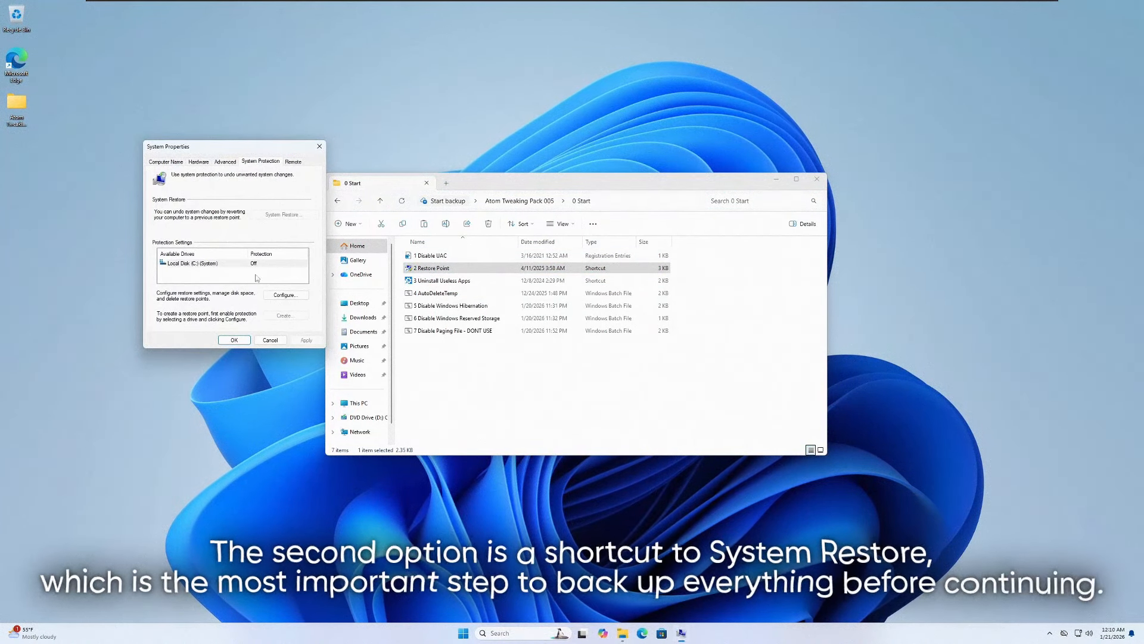
{"action": "left_click", "coordinate": [284, 295]}
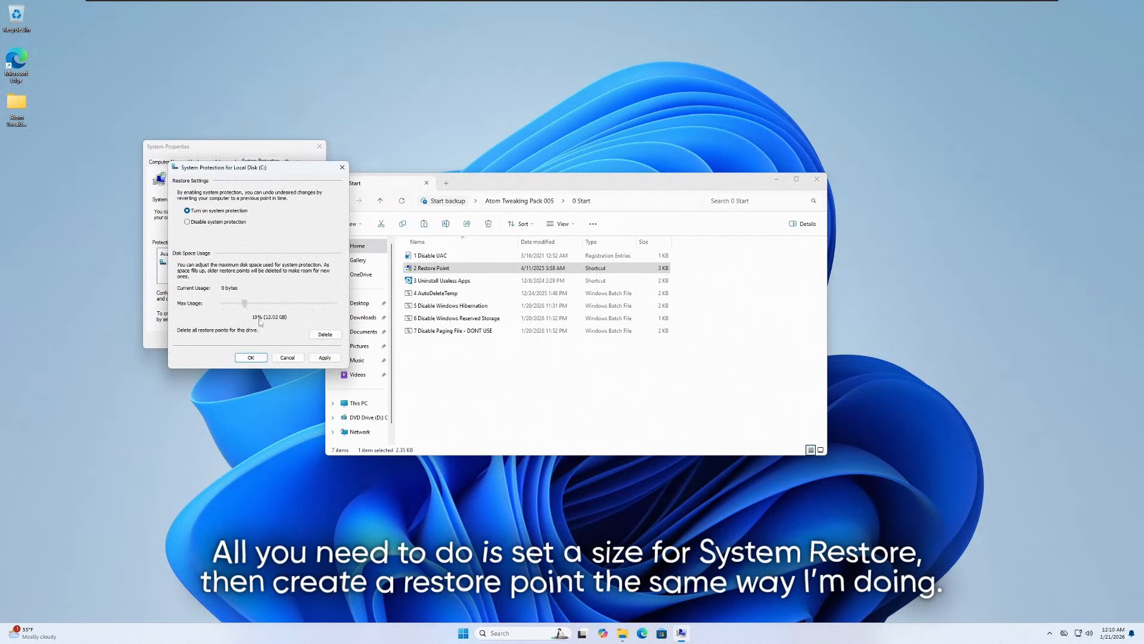
{"action": "left_click", "coordinate": [288, 358]}
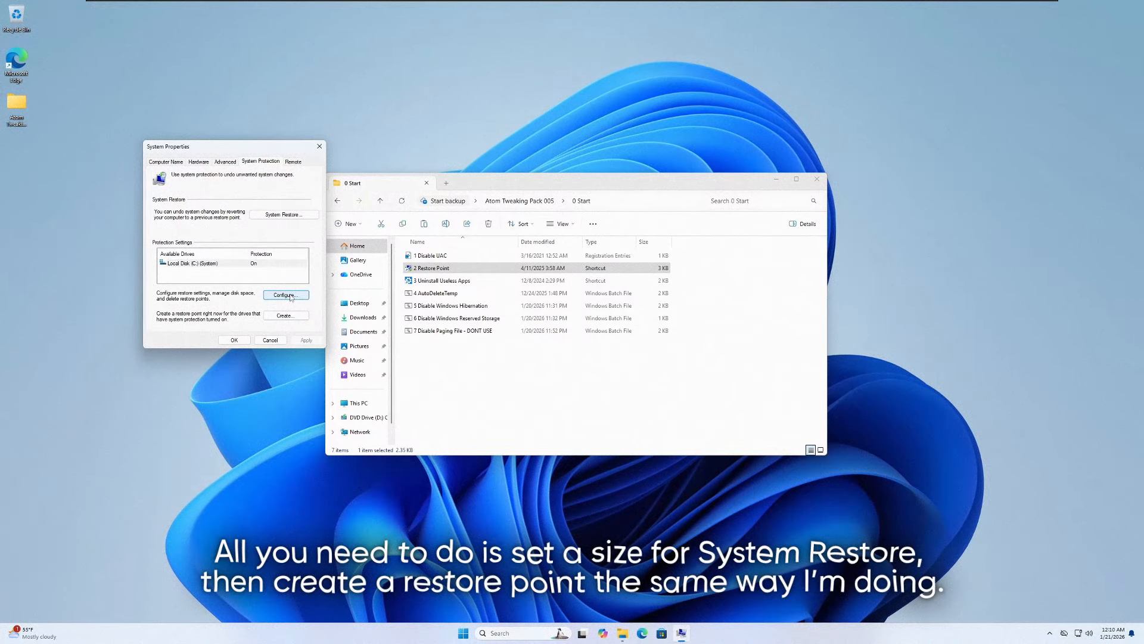
- Check System Restore for existing restore points, create a new restore point, and close System Properties
{"action": "left_click", "coordinate": [288, 217]}
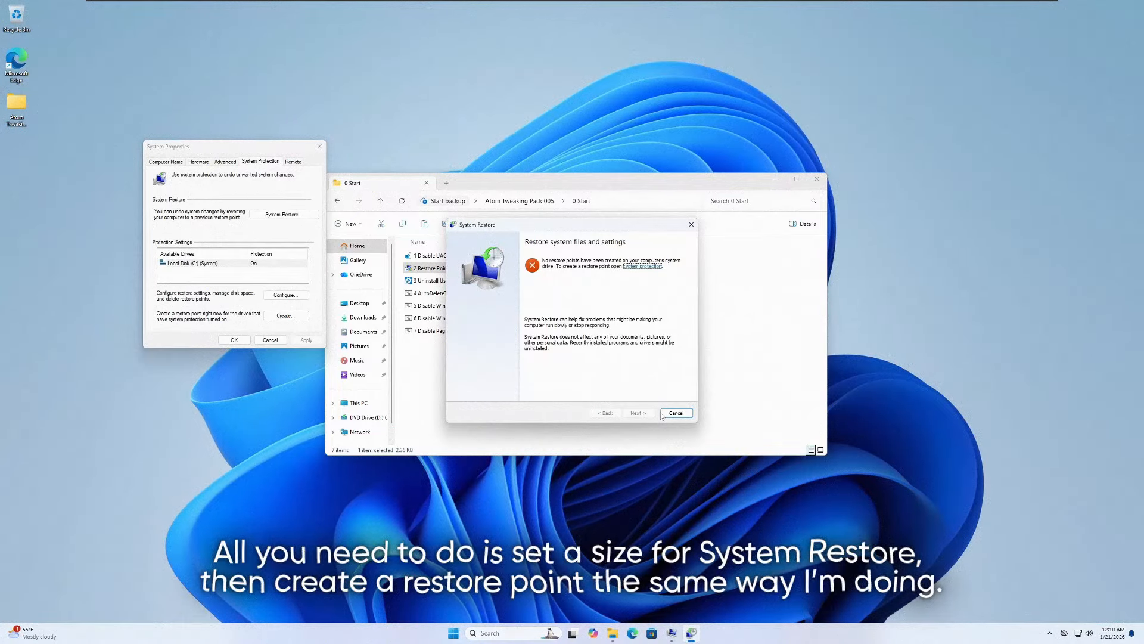
{"action": "left_click", "coordinate": [662, 413]}
{"action": "left_click", "coordinate": [286, 315]}
{"action": "left_click", "coordinate": [262, 245]}
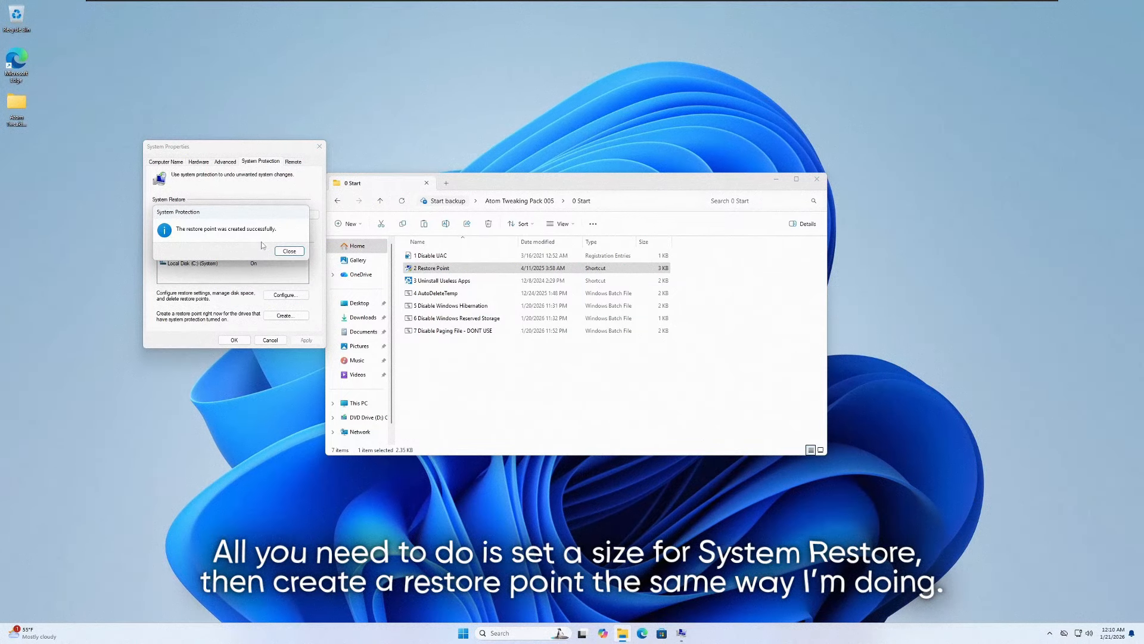
{"action": "left_click", "coordinate": [289, 251]}
{"action": "left_click", "coordinate": [234, 339]}
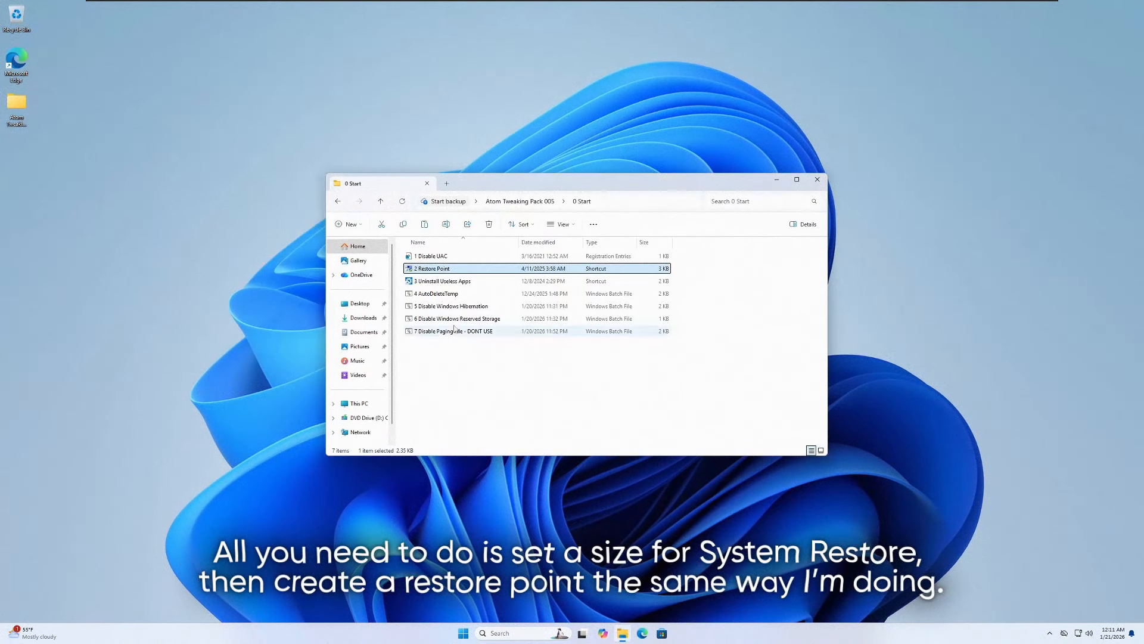
- Run the 4 AutoDeleteTemp batch file as administrator and allow it to make changes
{"action": "left_click", "coordinate": [459, 280]}
{"action": "left_click", "coordinate": [475, 294]}
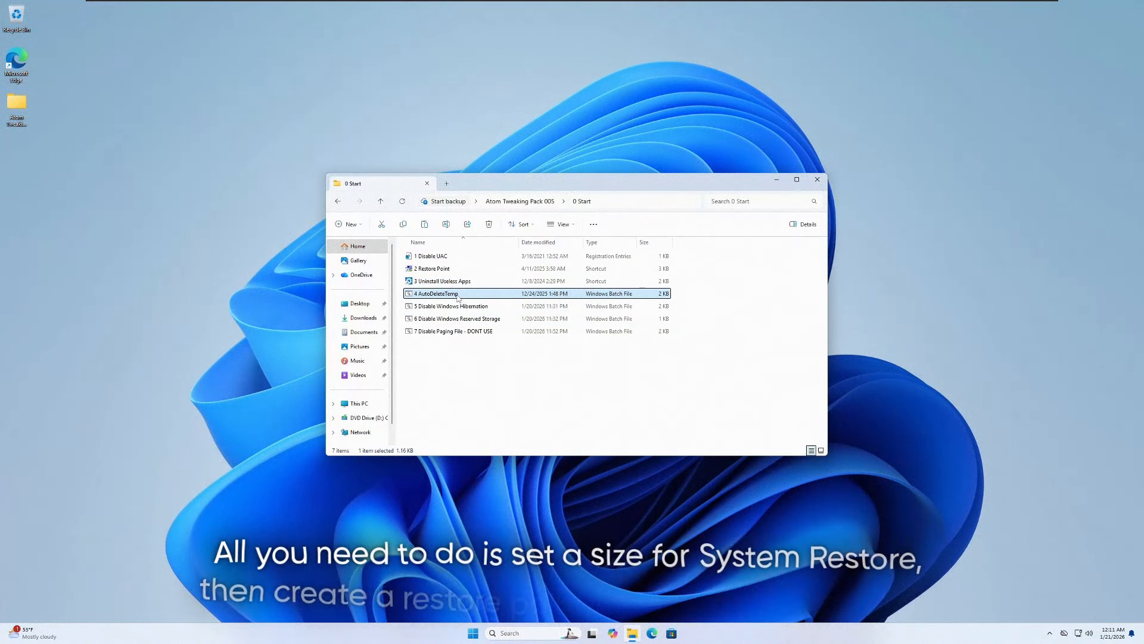
{"action": "right_click", "coordinate": [458, 298]}
{"action": "left_click", "coordinate": [490, 358]}
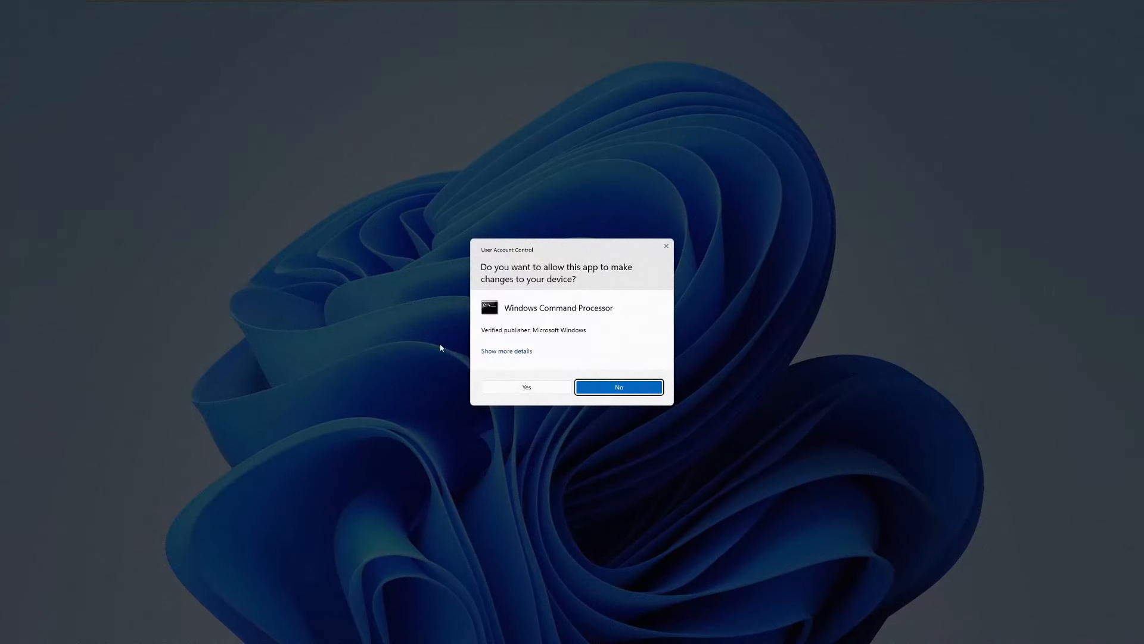
{"action": "left_click", "coordinate": [497, 390]}
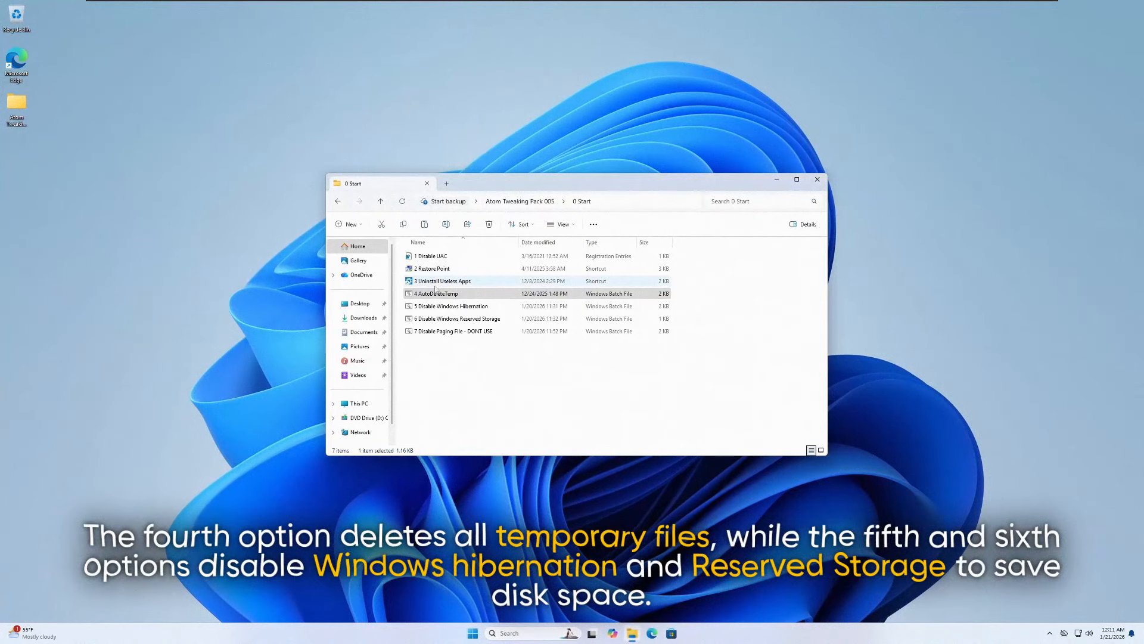
- Run the 5 Disable Windows Hibernation batch file as administrator and allow it to make changes
{"action": "left_click", "coordinate": [447, 309]}
{"action": "right_click", "coordinate": [455, 307]}
{"action": "left_click", "coordinate": [487, 367]}
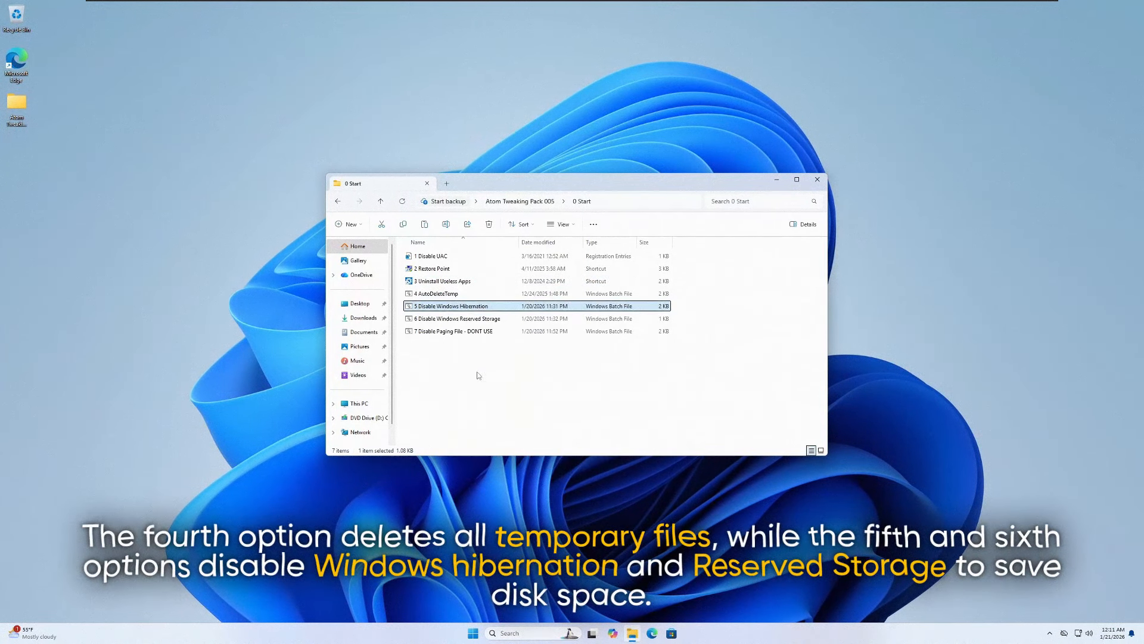
{"action": "left_click", "coordinate": [505, 387]}
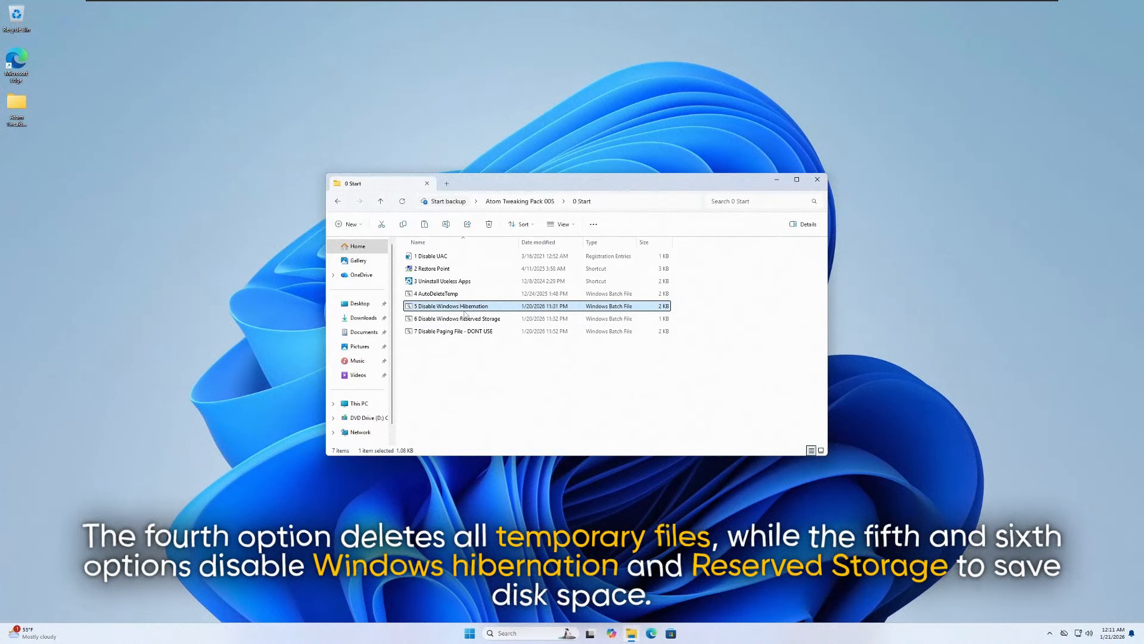
- Run the 6 Disable Windows Reserved Storage batch file as administrator and allow it to make changes
{"action": "left_click", "coordinate": [459, 319]}
{"action": "right_click", "coordinate": [459, 321]}
{"action": "left_click", "coordinate": [479, 382]}
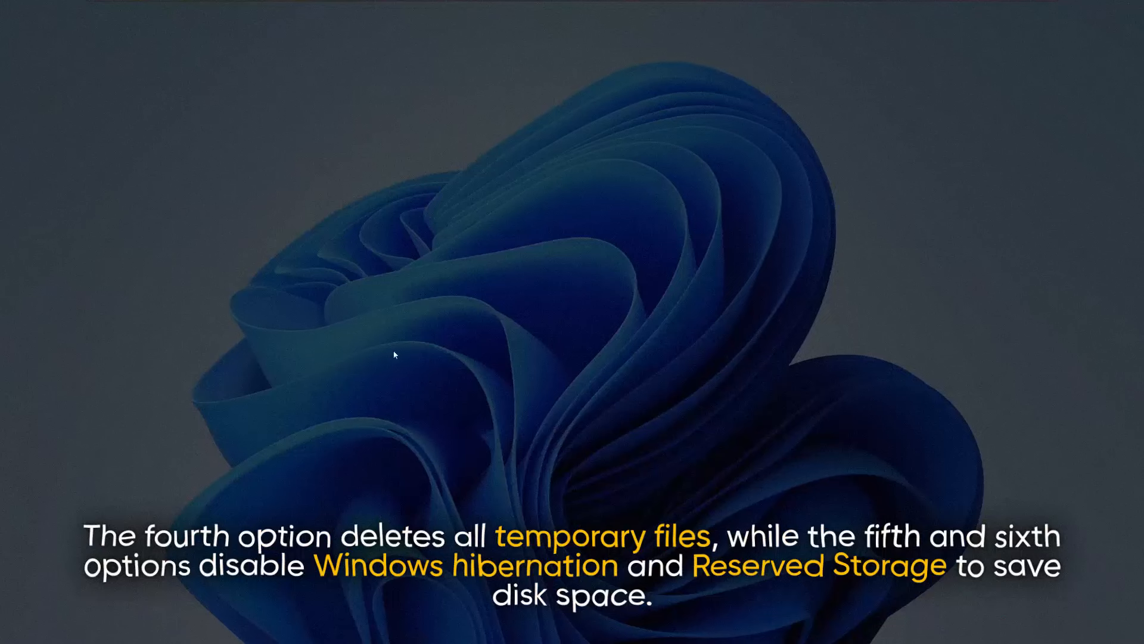
{"action": "left_click", "coordinate": [508, 395]}
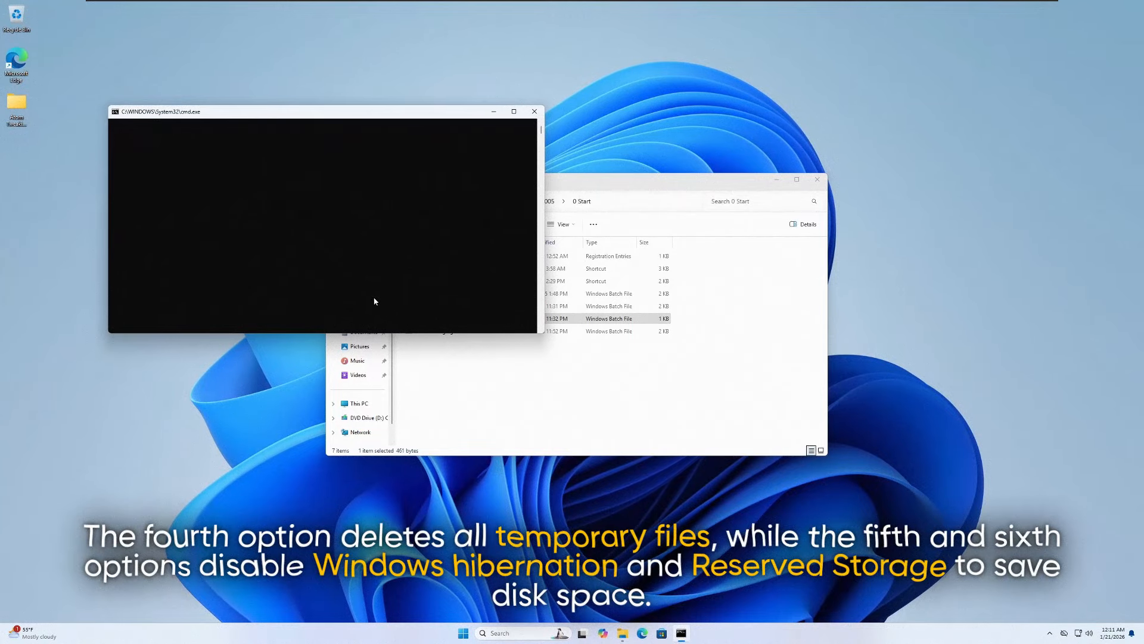
{"action": "left_click", "coordinate": [458, 331]}
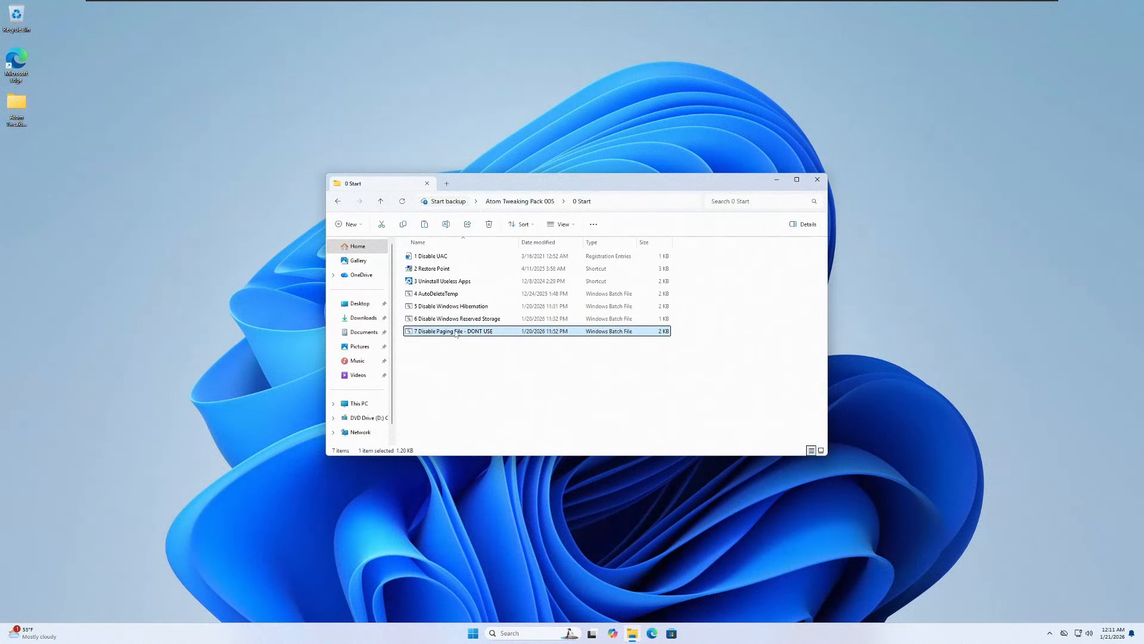
{"action": "right_click", "coordinate": [457, 333]}
{"action": "key", "text": "Escape"}
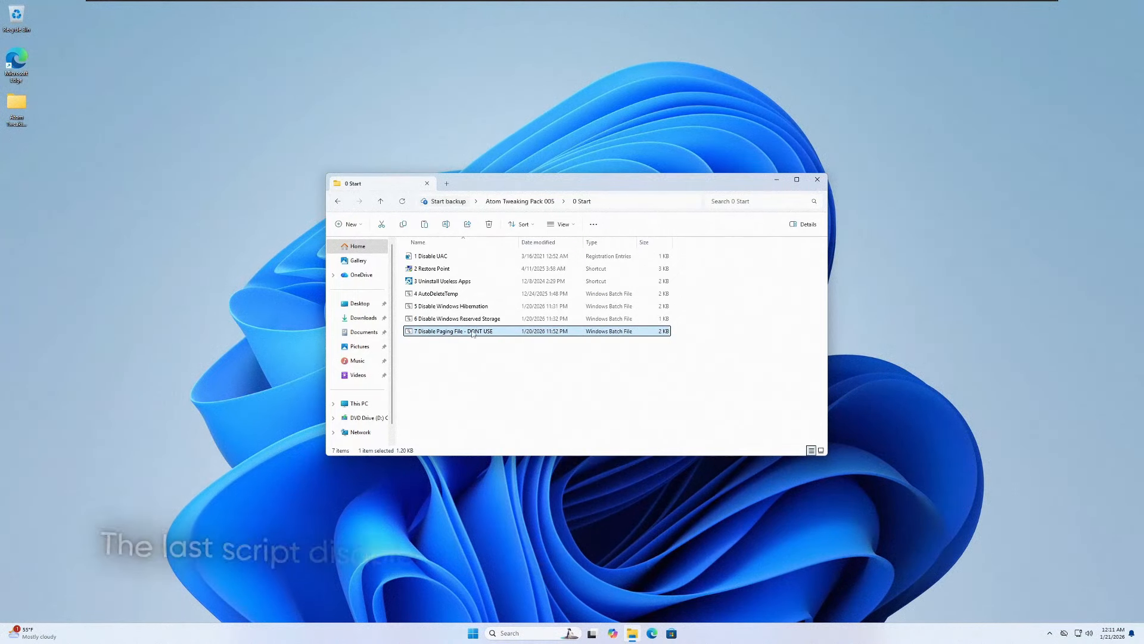
{"action": "right_click", "coordinate": [477, 333]}
{"action": "left_click", "coordinate": [563, 346]}
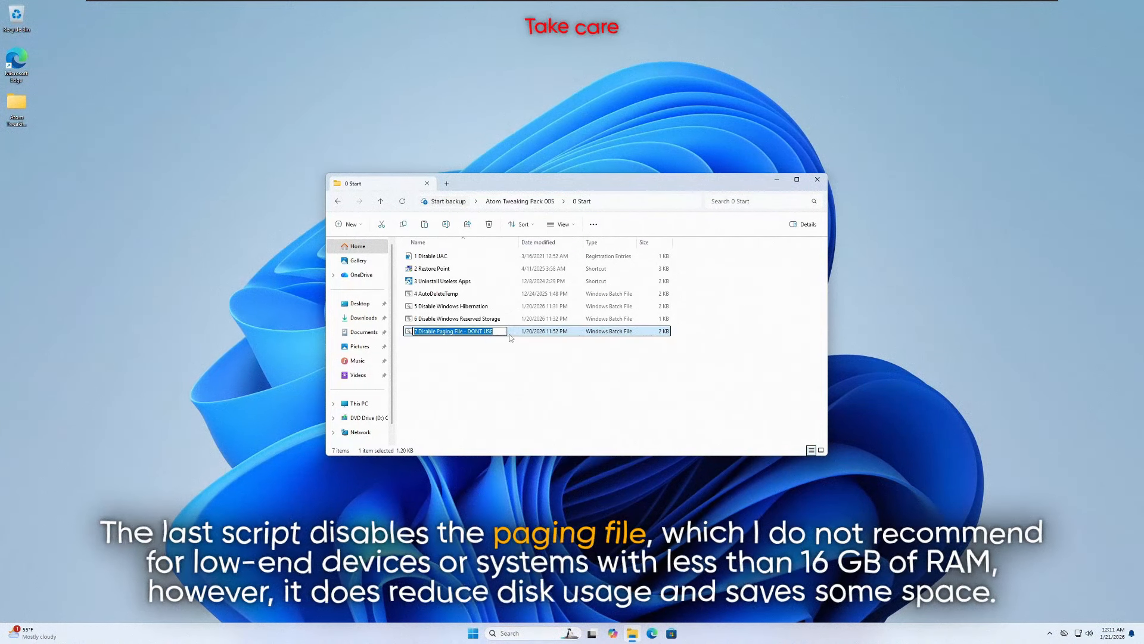
{"action": "left_click", "coordinate": [429, 358]}
- Run the 7 Disable Paging File - DONT USE batch file as administrator and answer Y to continue disabling the paging file
{"action": "right_click", "coordinate": [426, 330]}
{"action": "left_click", "coordinate": [471, 392]}
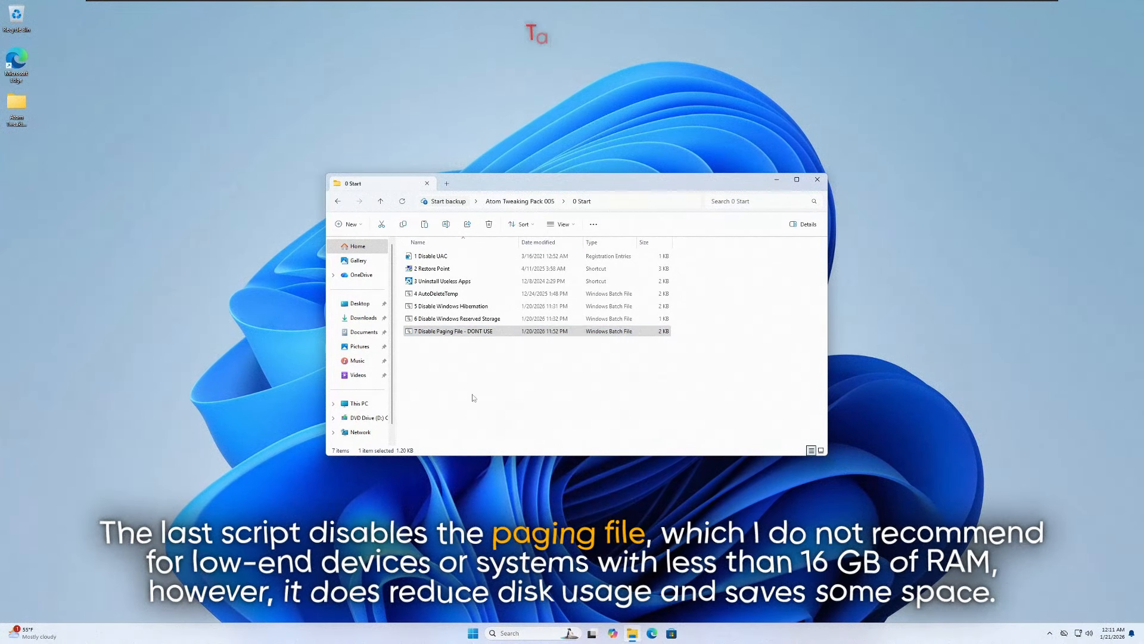
{"action": "left_click", "coordinate": [540, 393]}
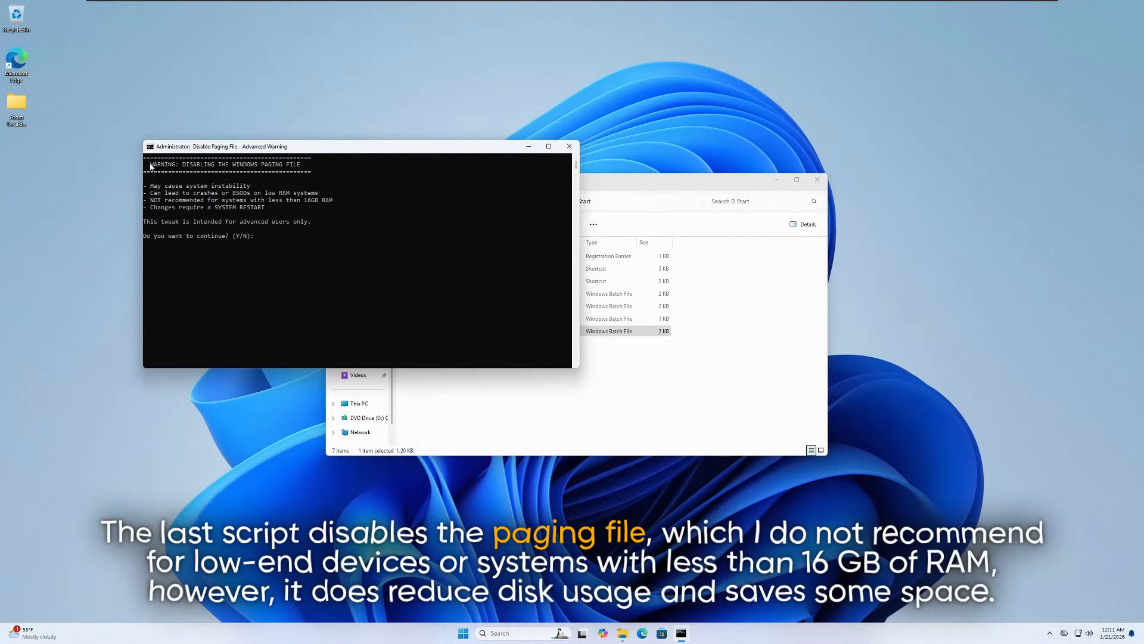
{"action": "left_click_drag", "start_coordinate": [257, 190], "coordinate": [342, 207]}
{"action": "left_click", "coordinate": [341, 207]}
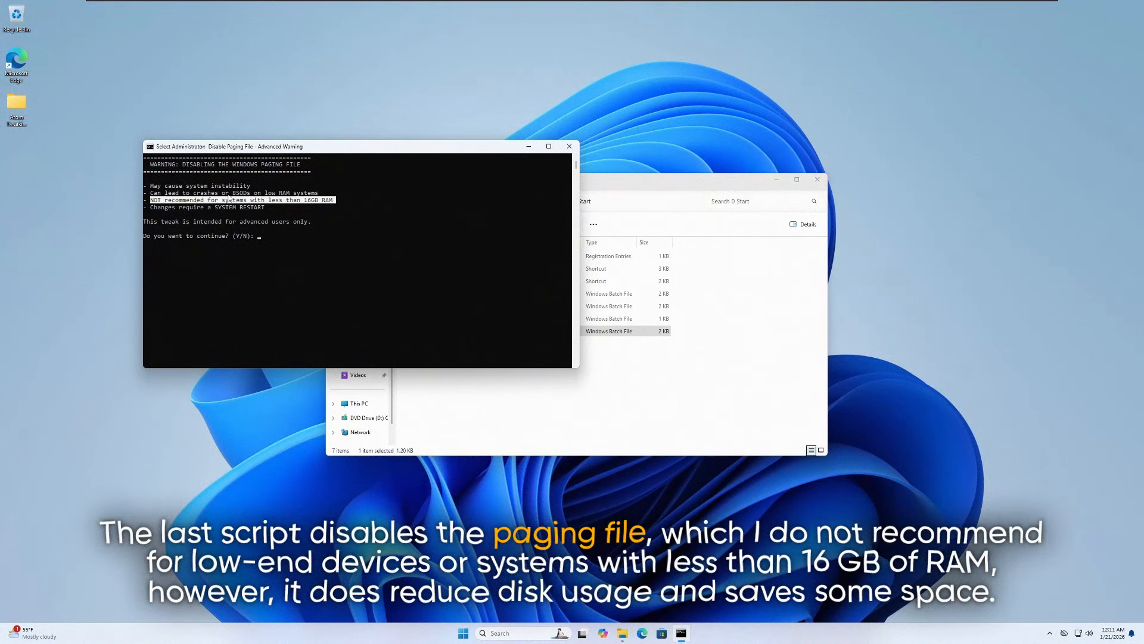
{"action": "right_click", "coordinate": [257, 271]}
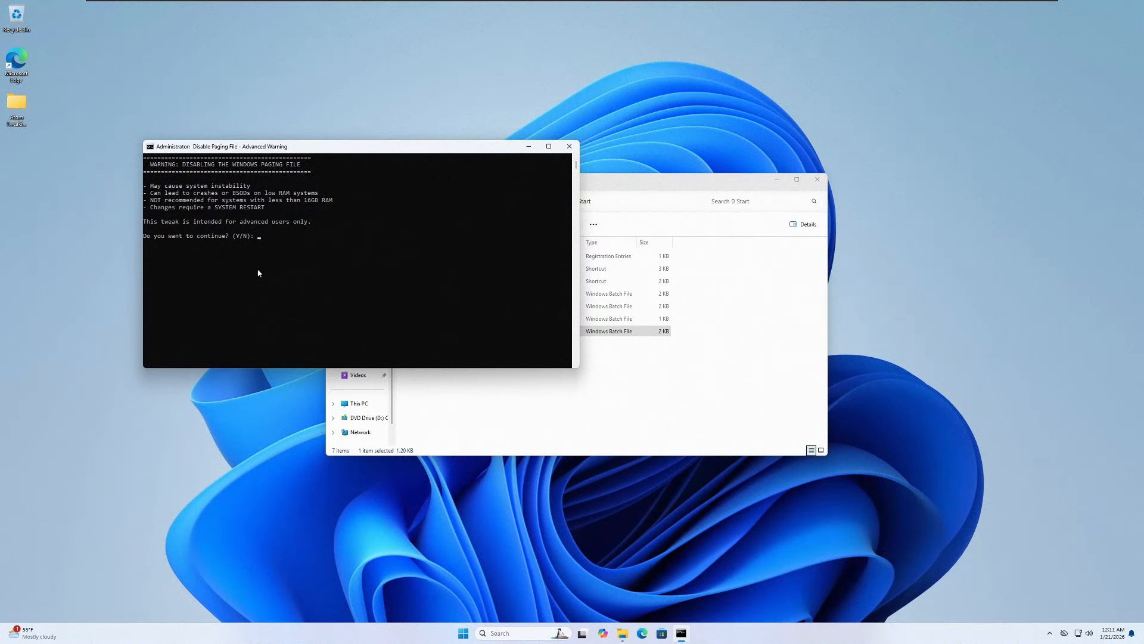
{"action": "type", "text": "Y"}
{"action": "key", "text": "Return"}
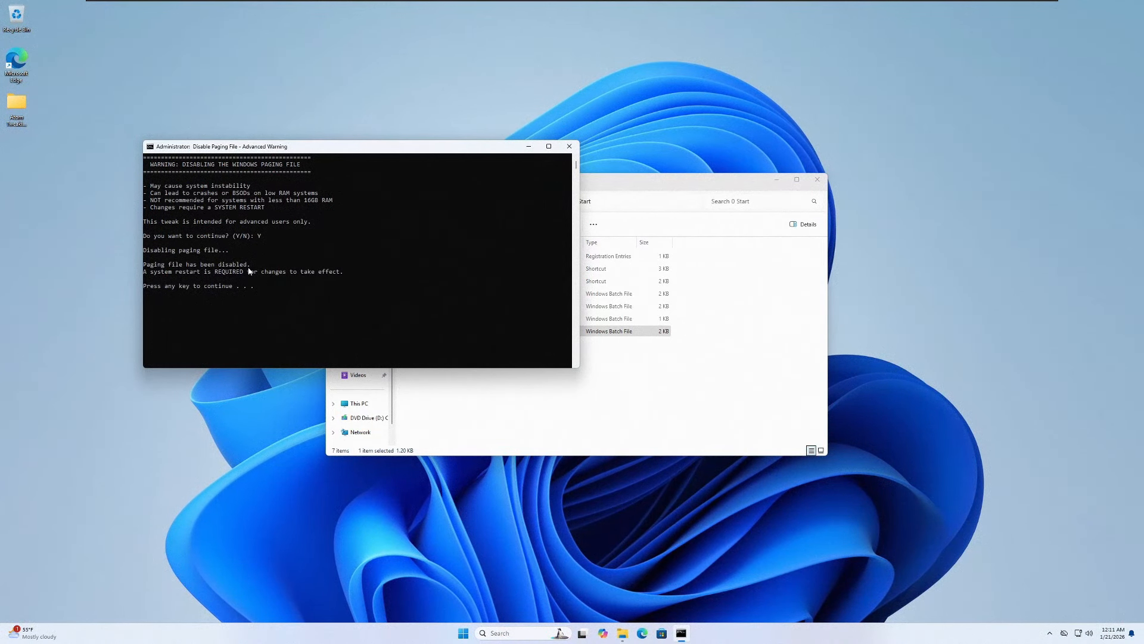
{"action": "key", "text": "Return"}
- Return to the Atom Tweaking Pack 005 folder and open its 2 Tools subfolder
{"action": "key", "text": "alt+Left"}
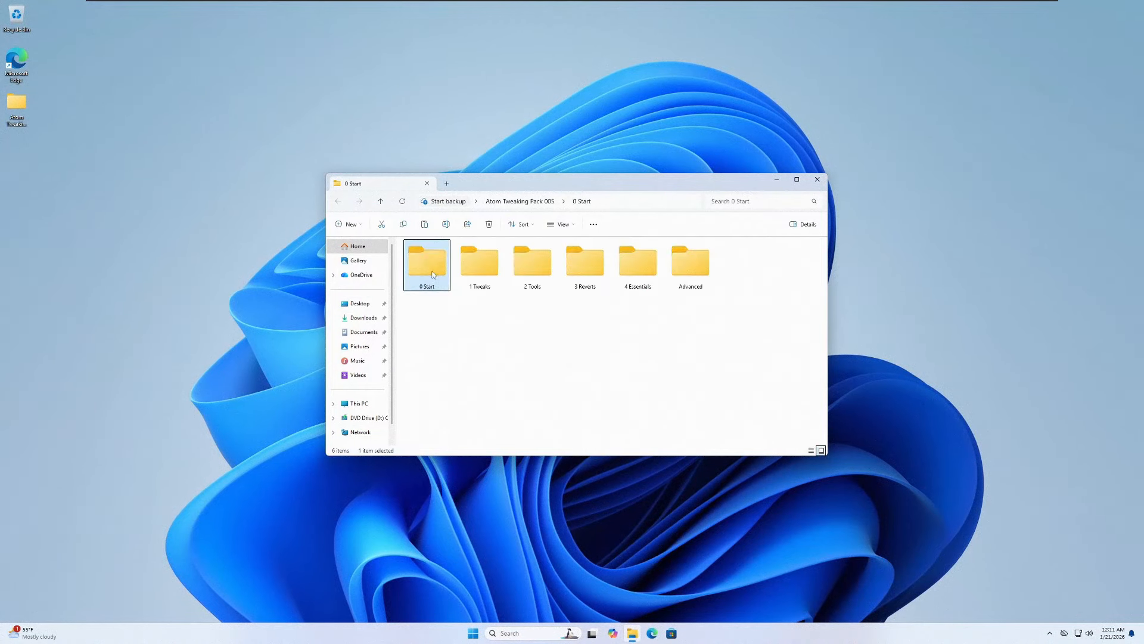
{"action": "key", "text": "Right"}
{"action": "double_click", "coordinate": [541, 272]}
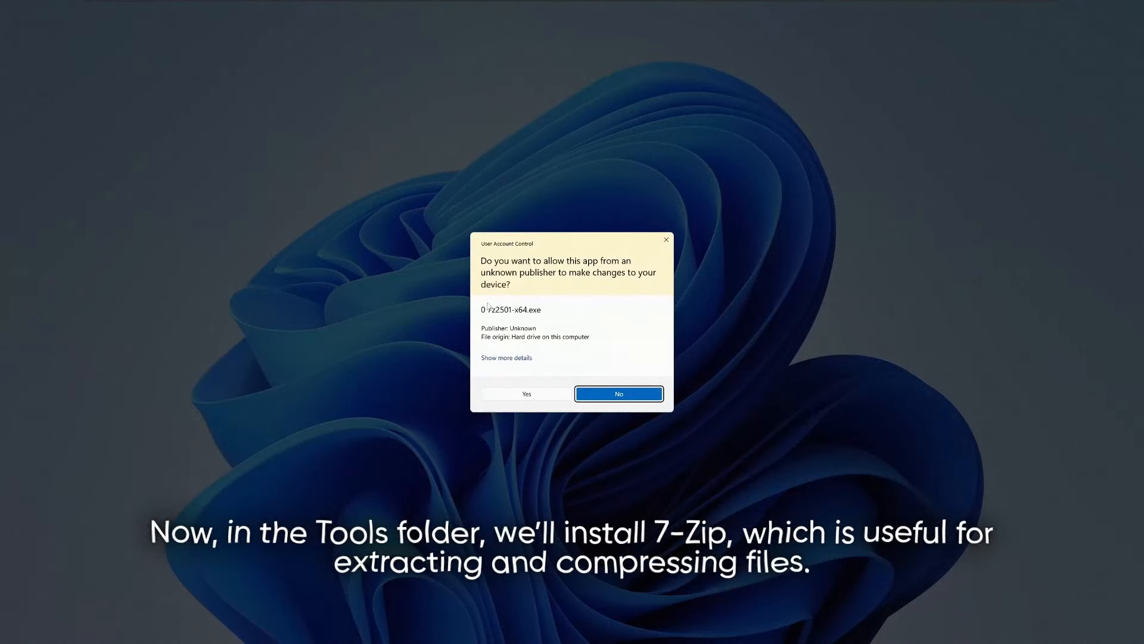
- Install 7-Zip 25.01 (x64) by running 0 7z2501-x64 as administrator, then close its setup
{"action": "left_click", "coordinate": [535, 393]}
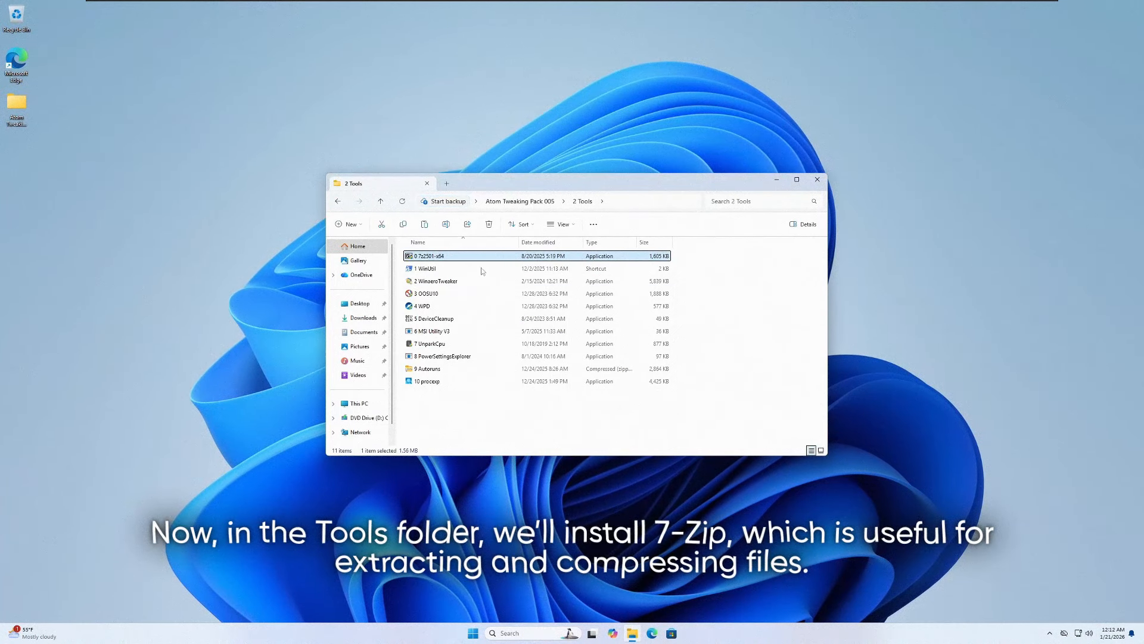
{"action": "right_click", "coordinate": [471, 258]}
{"action": "left_click", "coordinate": [472, 306]}
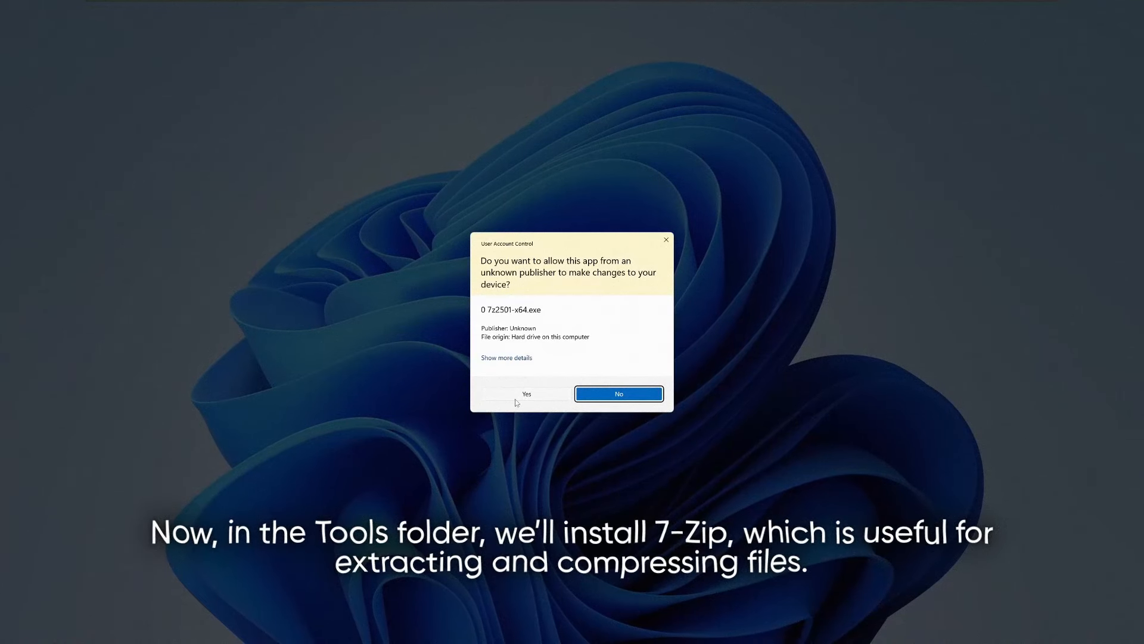
{"action": "left_click", "coordinate": [515, 398]}
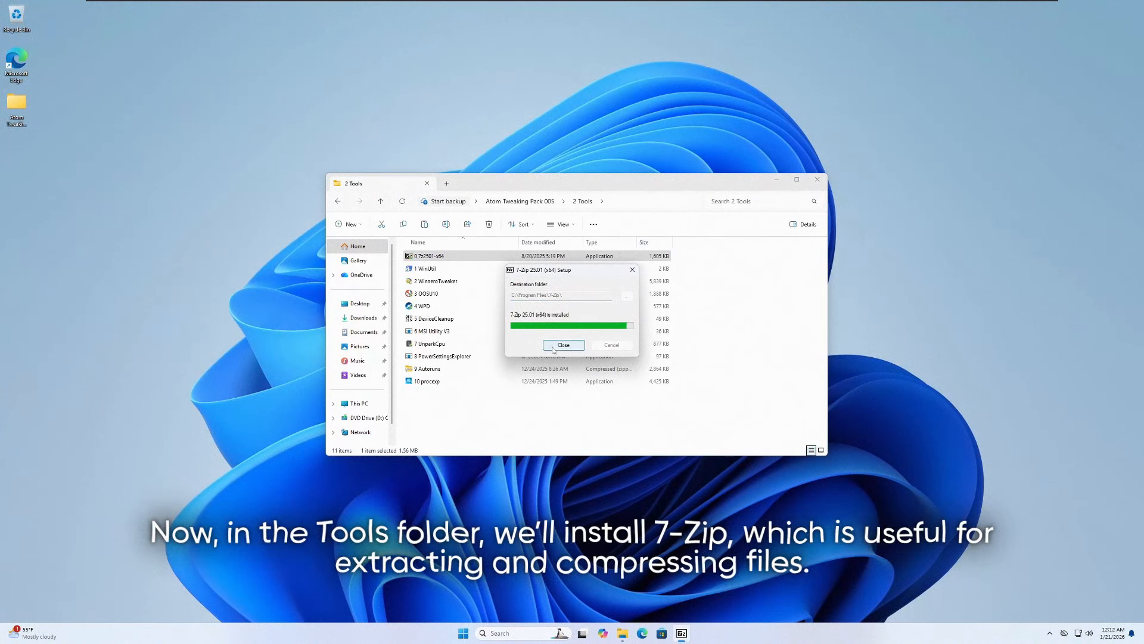
{"action": "left_click", "coordinate": [553, 348]}
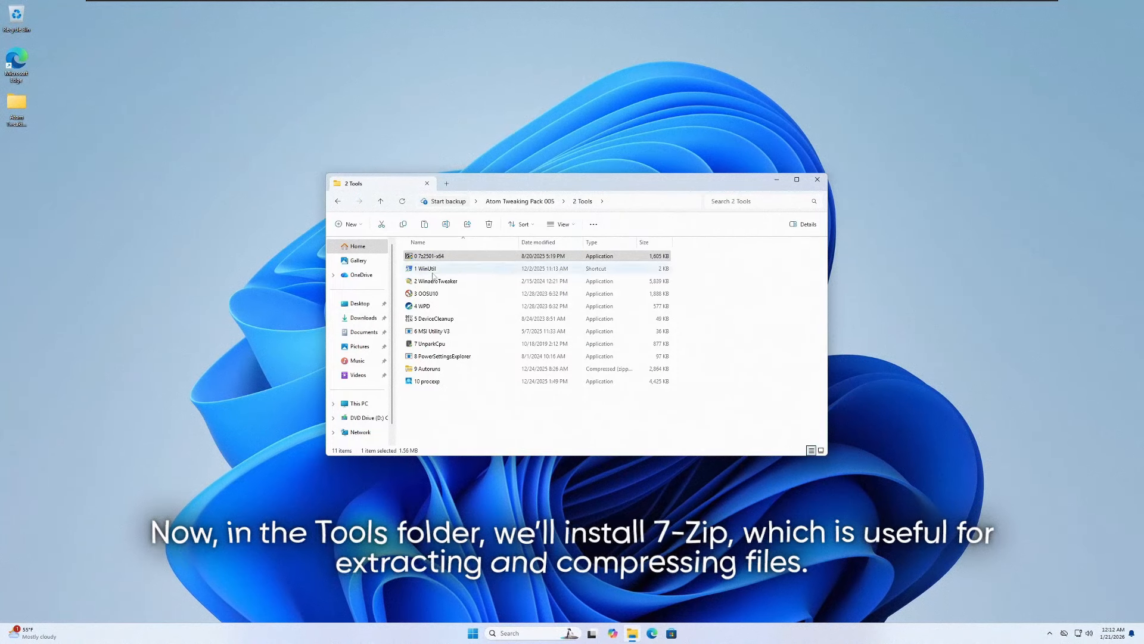
- Run the 1 WinUtil shortcut as administrator and allow it to make changes
{"action": "right_click", "coordinate": [436, 269]}
{"action": "left_click", "coordinate": [500, 333]}
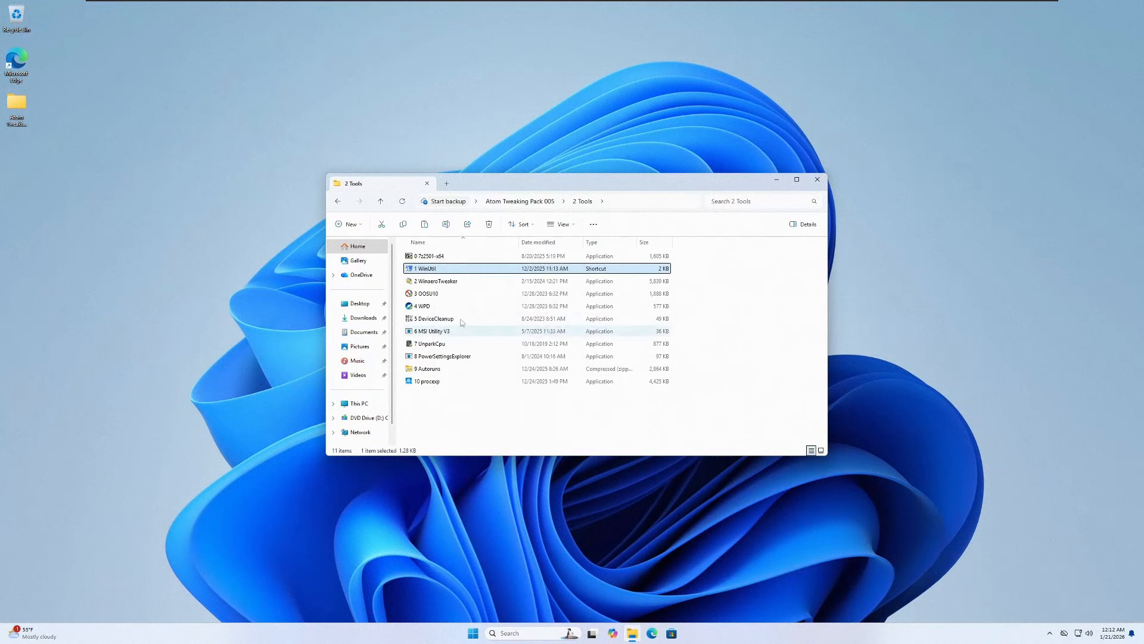
{"action": "left_click", "coordinate": [519, 390]}
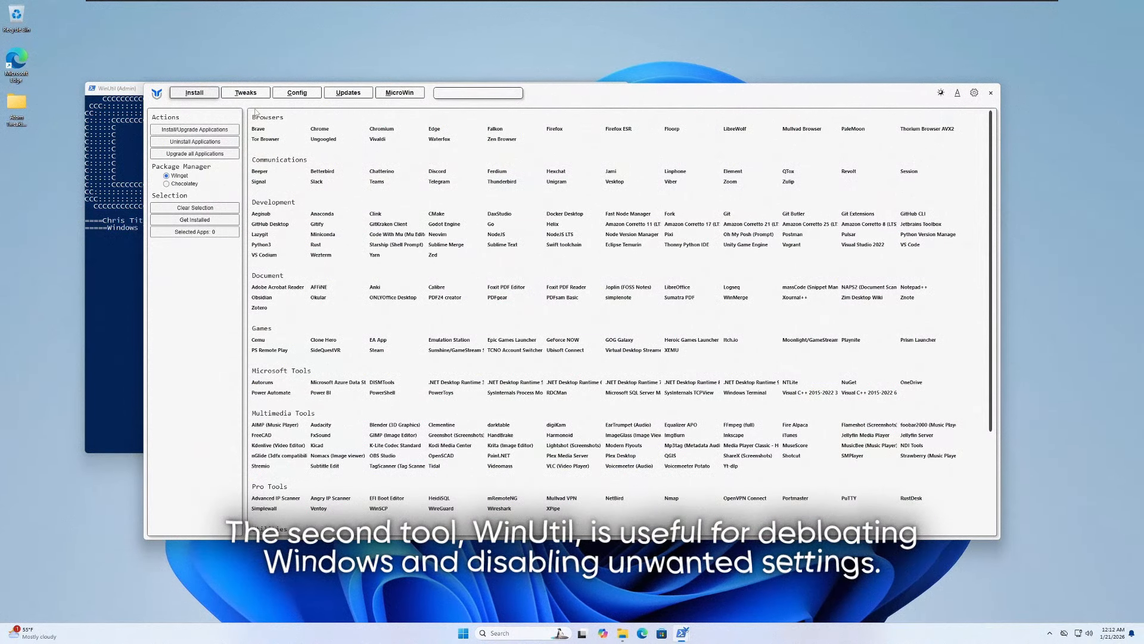
- In WinUtil's tweaks, turn off Bing Search and Recommendations in Start Menu, and load the Standard recommended selection
{"action": "left_click", "coordinate": [241, 95]}
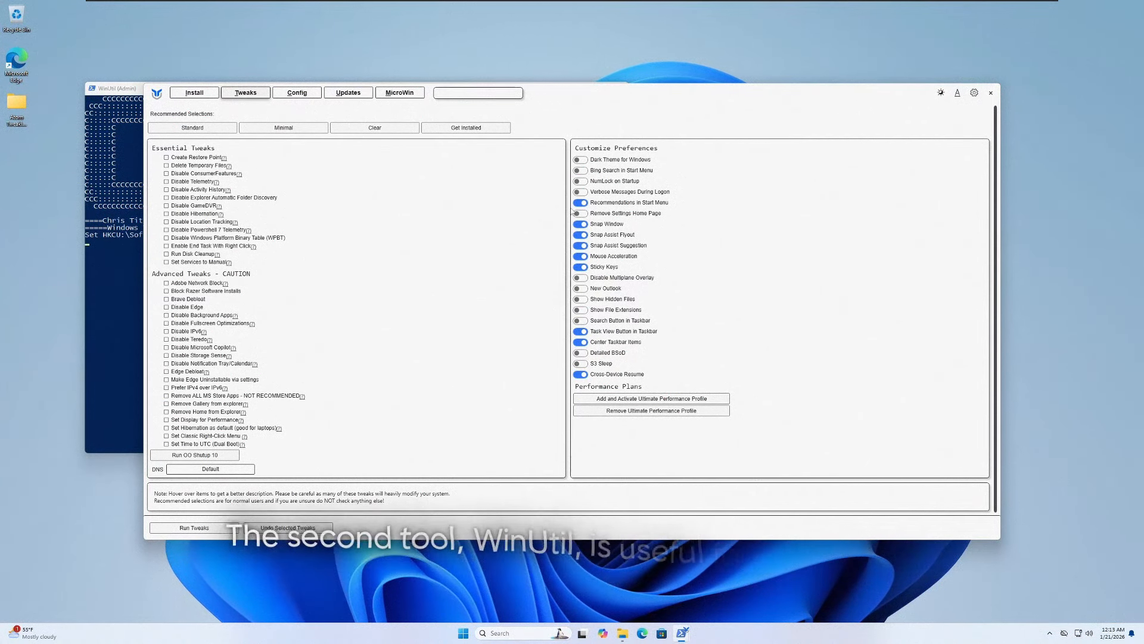
{"action": "left_click", "coordinate": [582, 204]}
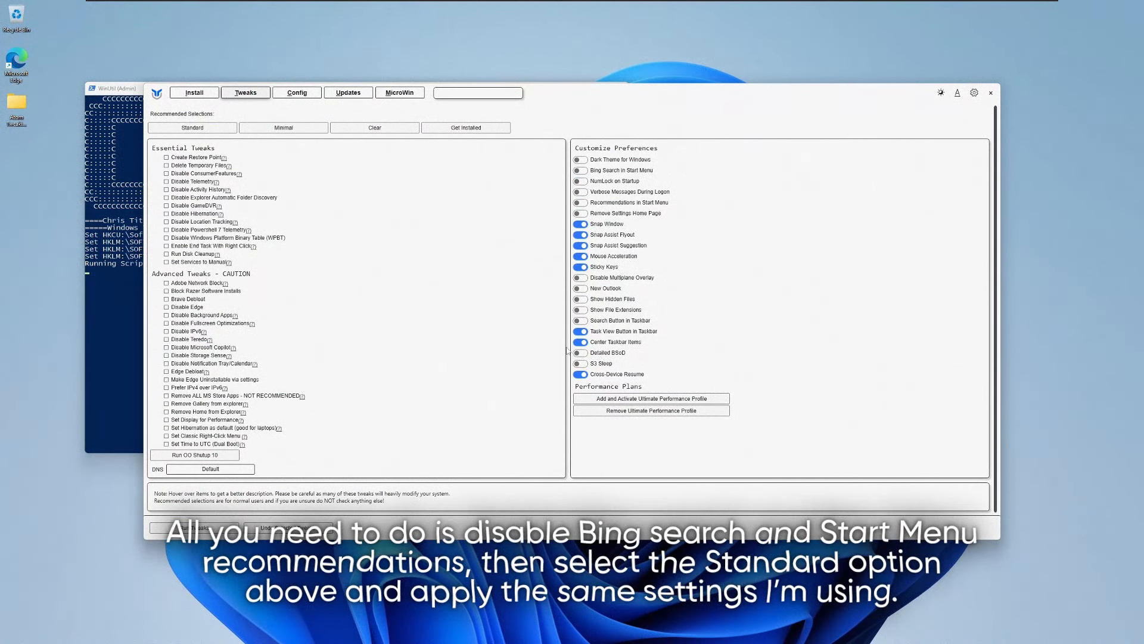
{"action": "left_click", "coordinate": [208, 129]}
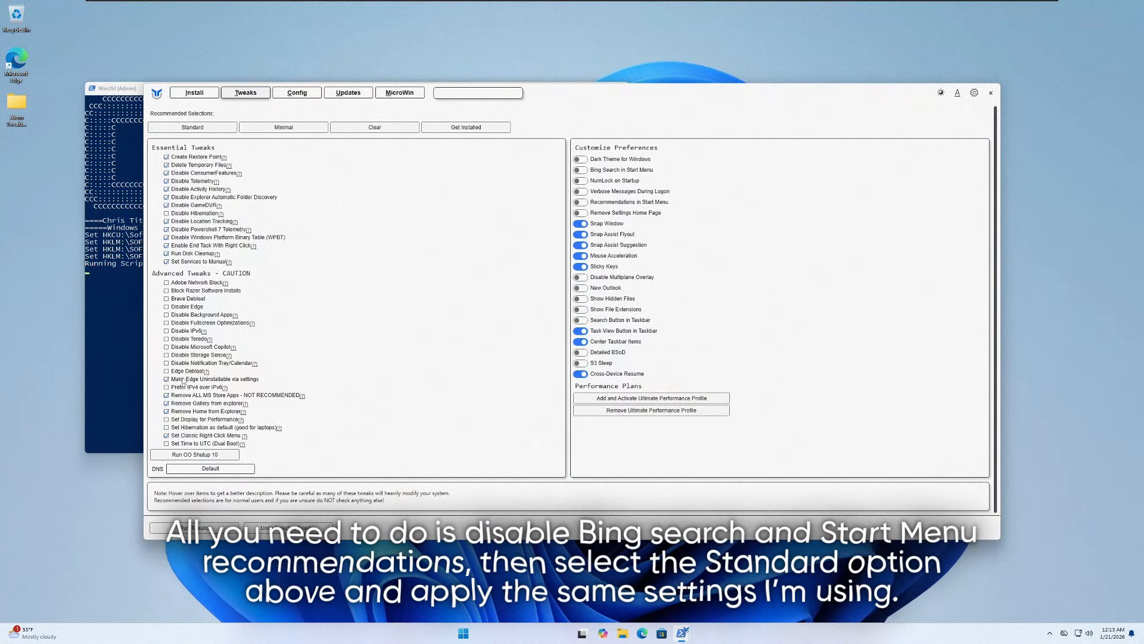
- Enable the advanced tweaks Make Edge Uninstallable via settings, Edge Debloat, Disable Microsoft Copilot, Disable Background Apps, Brave Debloat and Disable Edge
{"action": "left_click", "coordinate": [183, 379]}
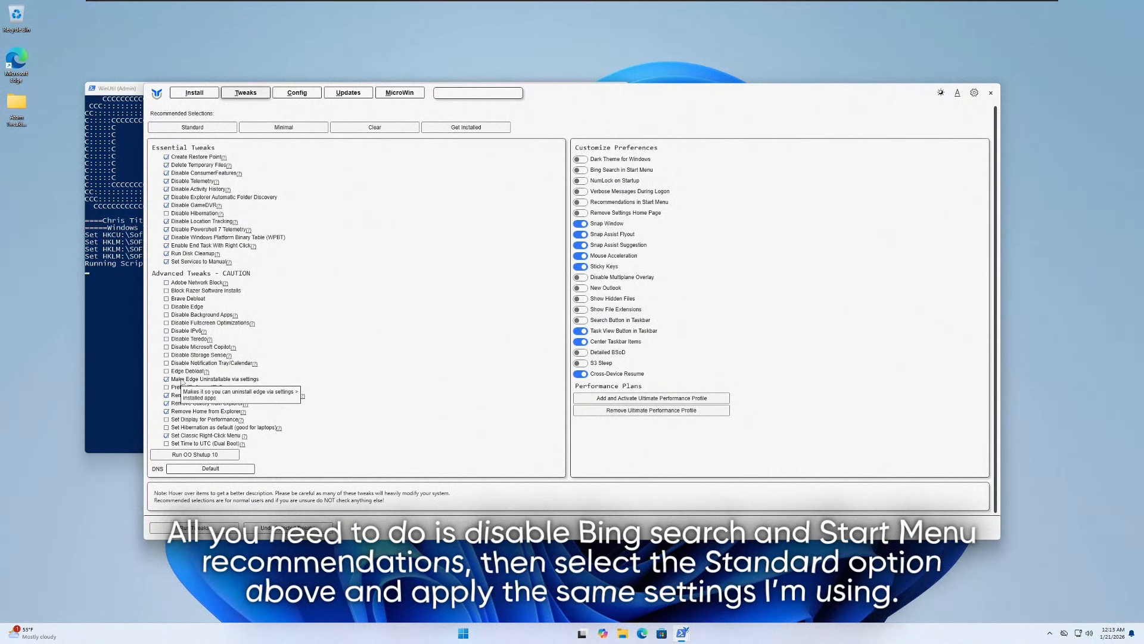
{"action": "left_click", "coordinate": [183, 371]}
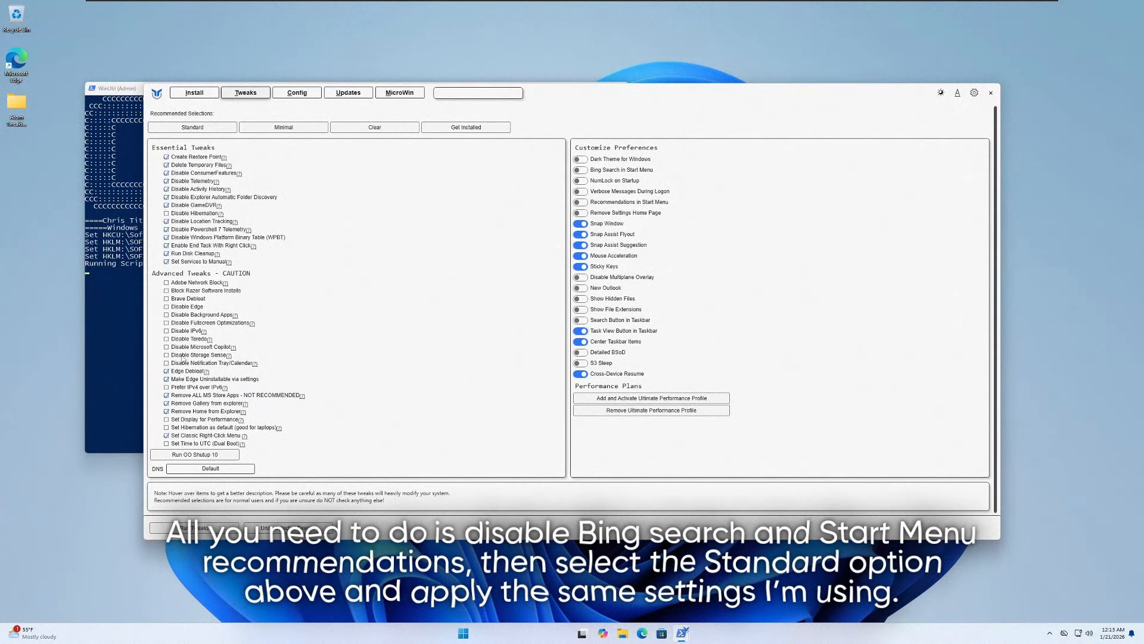
{"action": "left_click", "coordinate": [184, 347]}
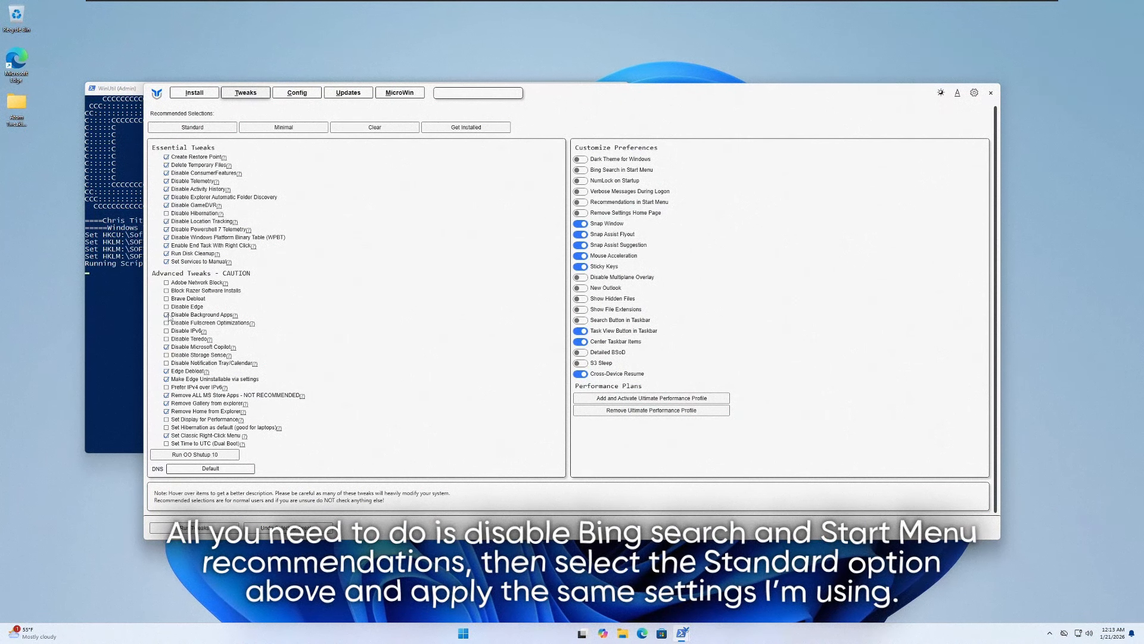
{"action": "left_click", "coordinate": [171, 315]}
{"action": "left_click", "coordinate": [171, 300]}
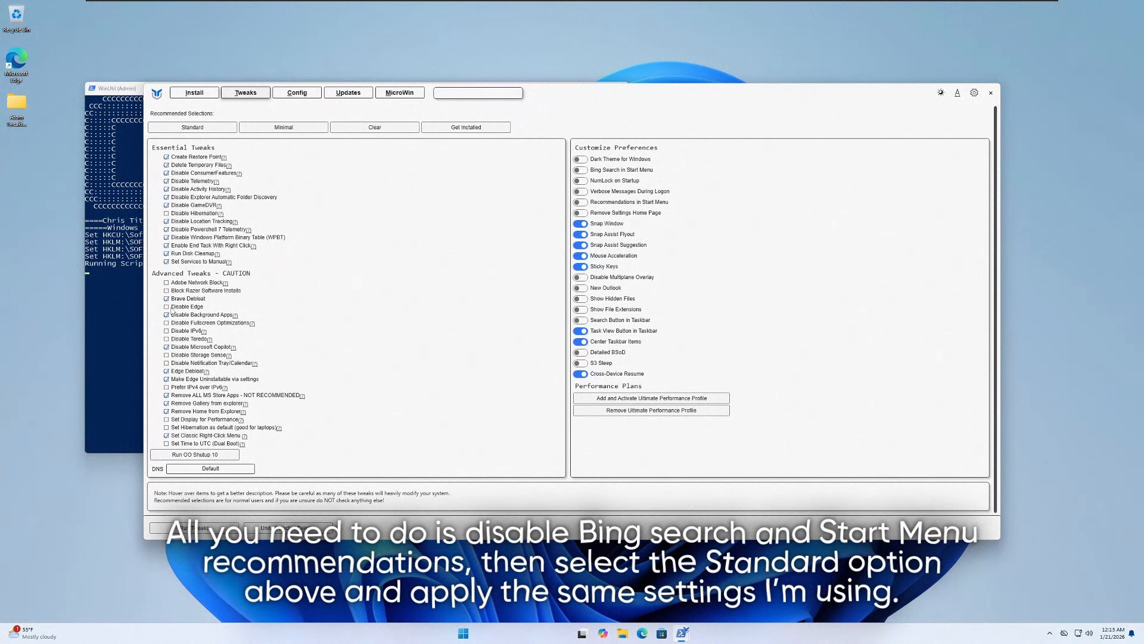
{"action": "left_click", "coordinate": [171, 306]}
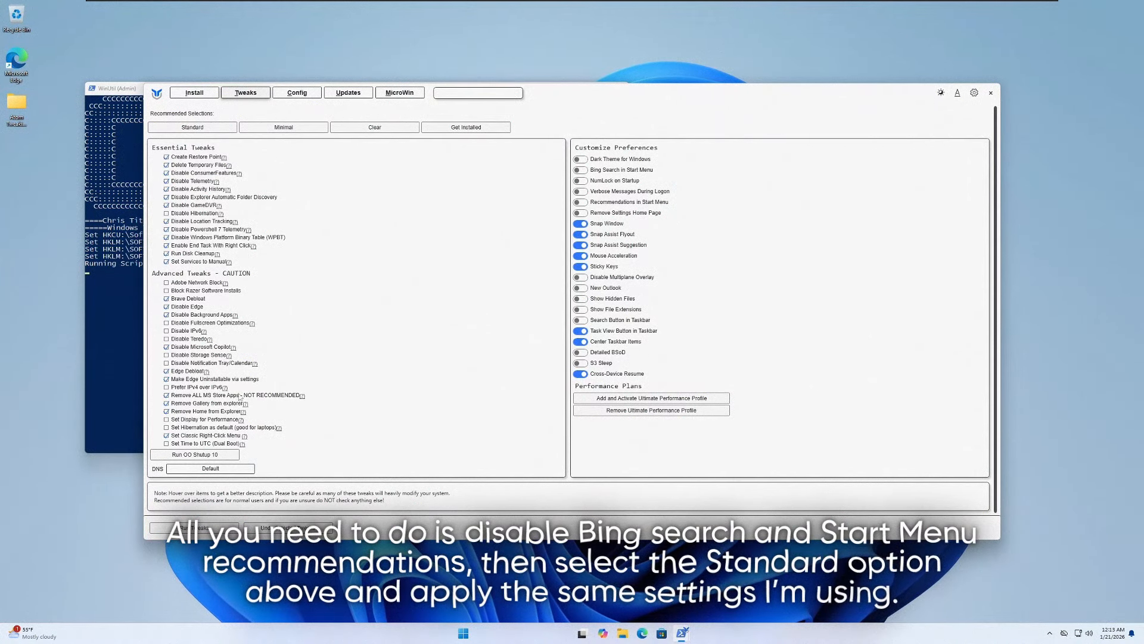
- Run the selected WinUtil tweaks and close WinUtil once they have been applied
{"action": "left_click", "coordinate": [212, 528]}
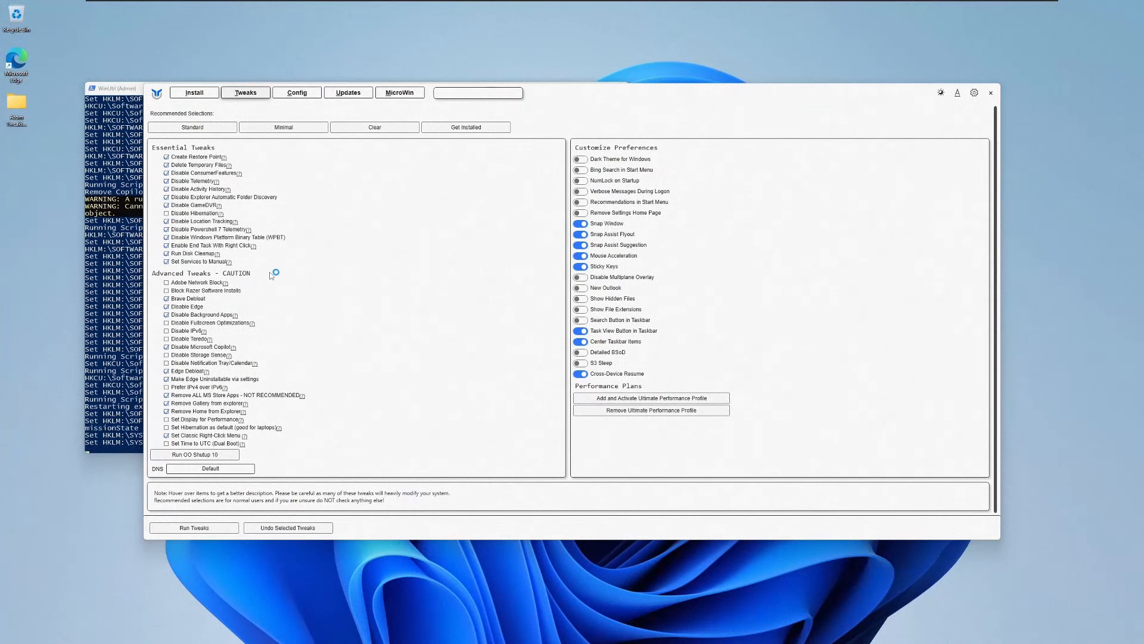
{"action": "left_click", "coordinate": [990, 93]}
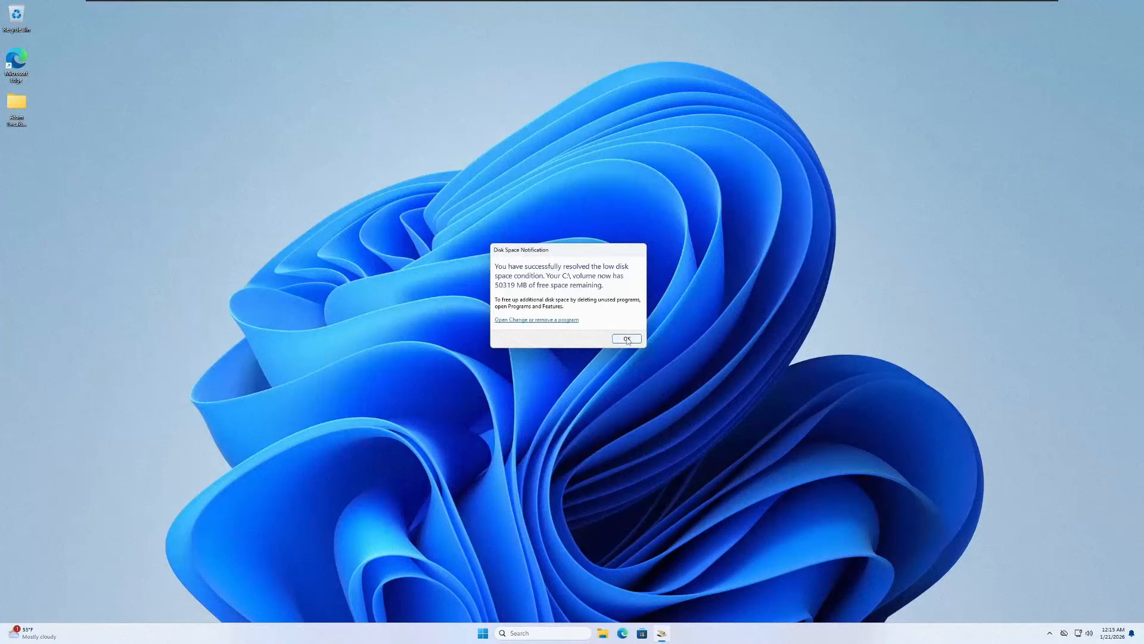
{"action": "left_click", "coordinate": [628, 339]}
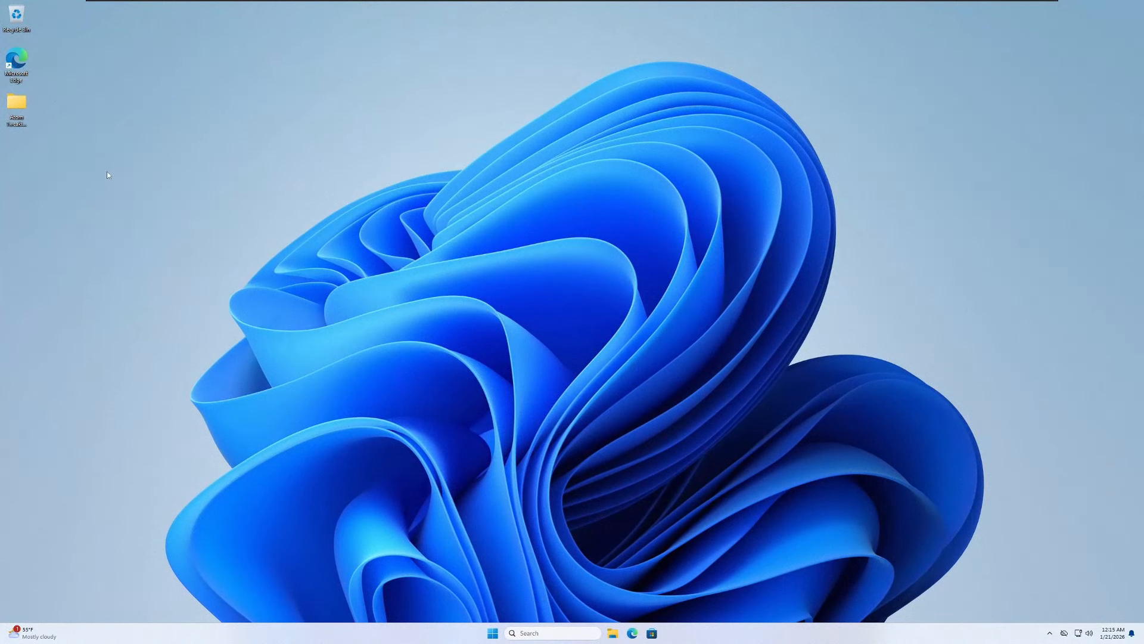
- Set the desktop icons to the Large icons view
{"action": "right_click", "coordinate": [137, 142]}
{"action": "mouse_move", "coordinate": [139, 143]}
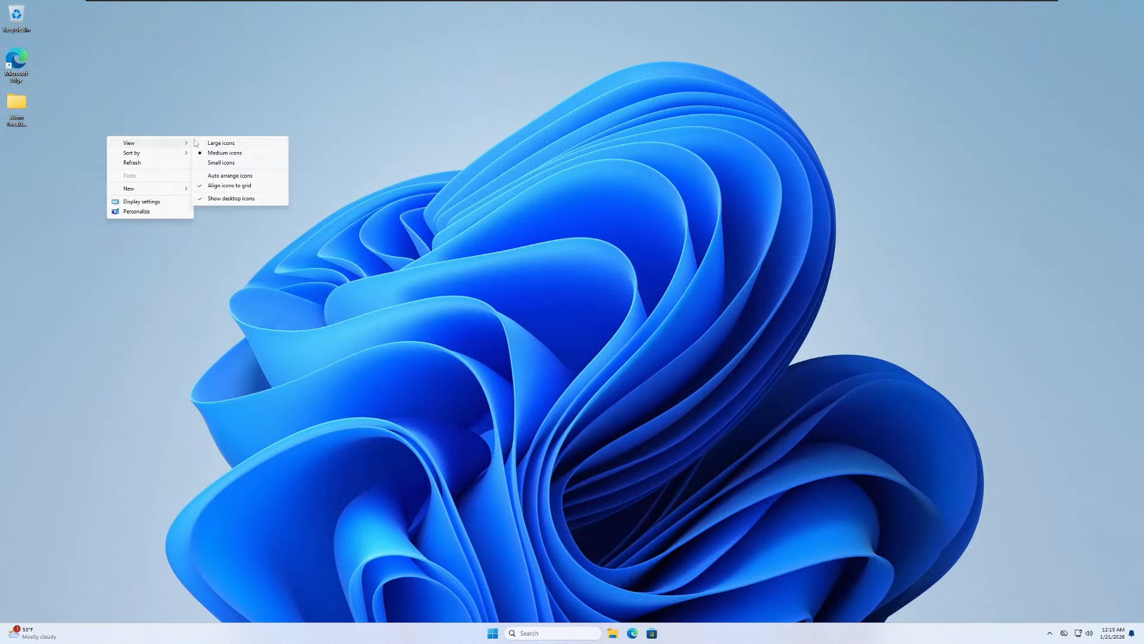
{"action": "left_click", "coordinate": [200, 143]}
{"action": "scroll", "coordinate": [57, 137], "scroll_direction": "down", "scroll_amount": 2}
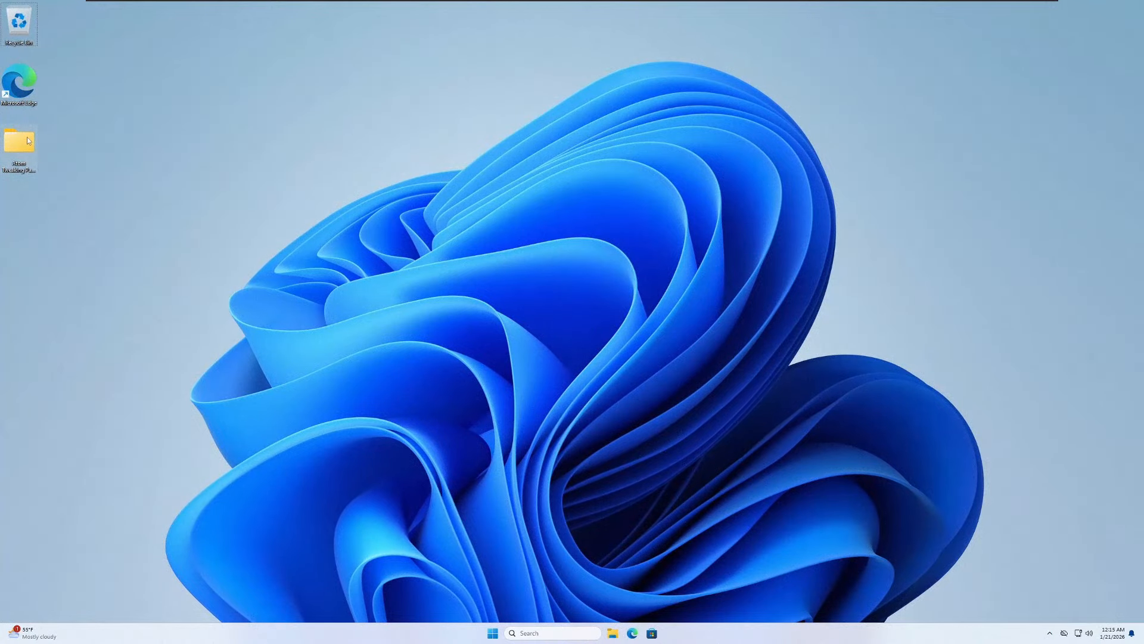
- Run 3 OOSU10 from the Atom Tweaking Pack's 2 Tools folder as administrator
{"action": "scroll", "coordinate": [5, 130], "scroll_direction": "down", "scroll_amount": 1}
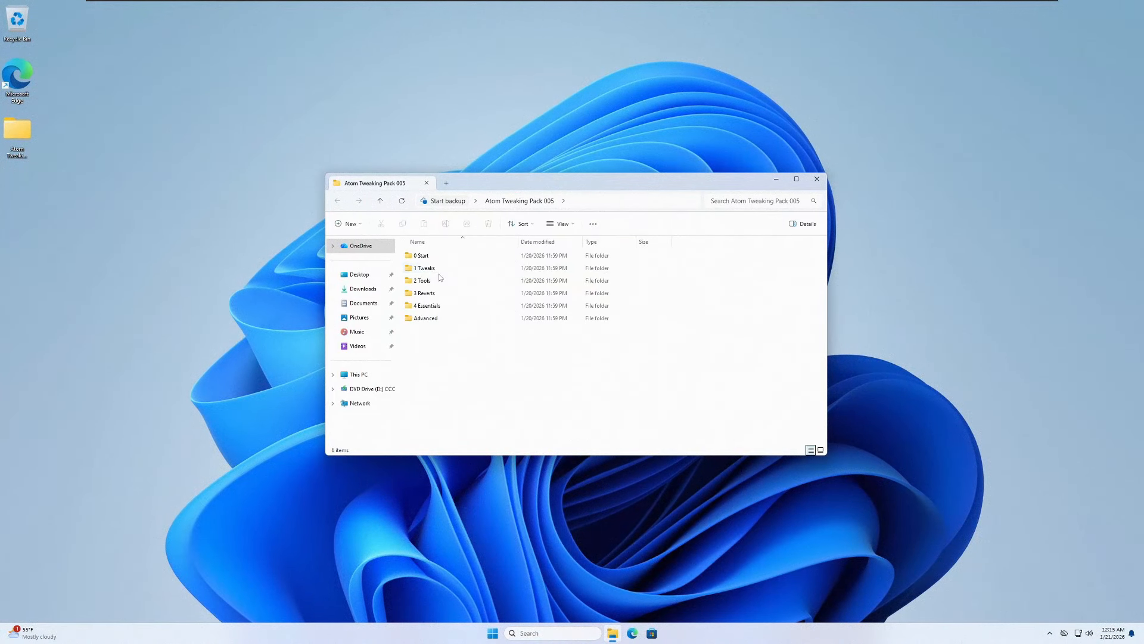
{"action": "double_click", "coordinate": [440, 281]}
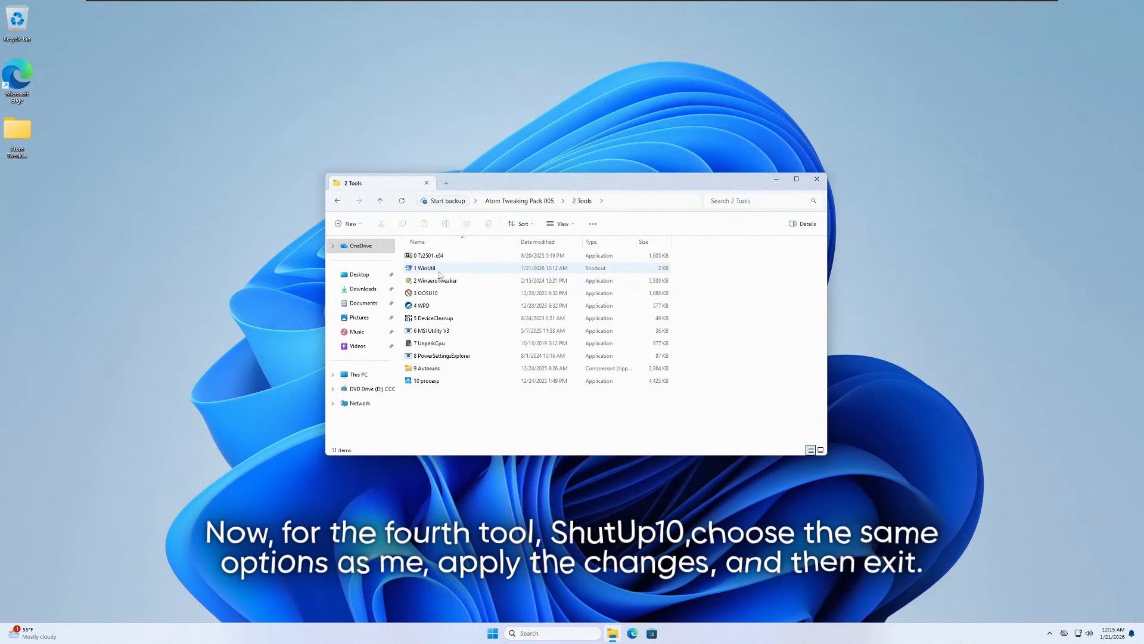
{"action": "left_click", "coordinate": [427, 294]}
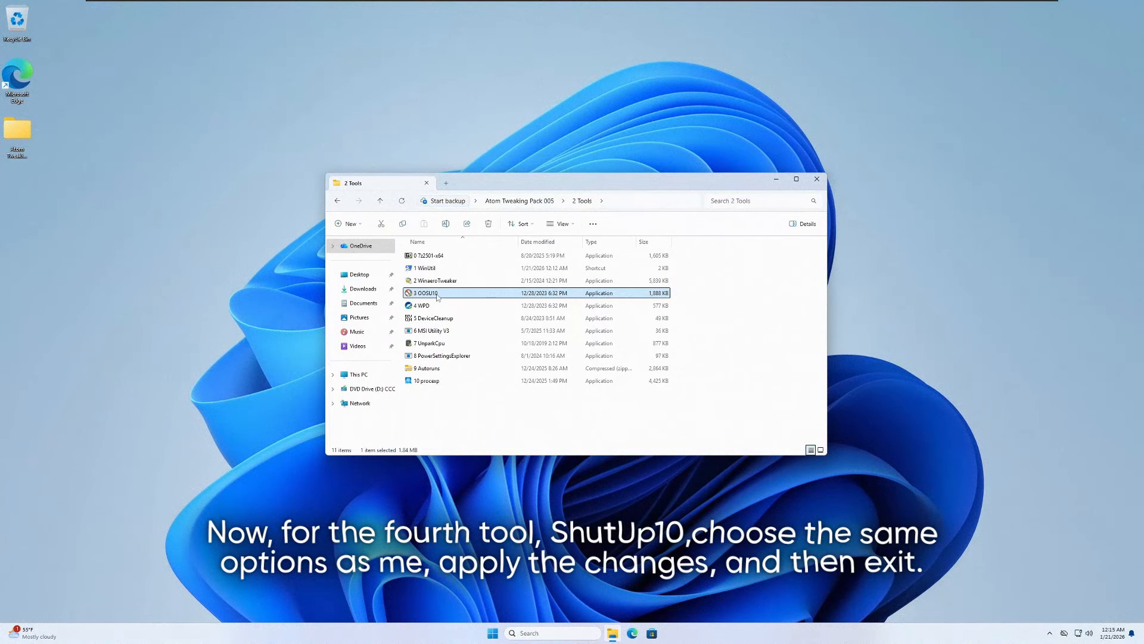
{"action": "right_click", "coordinate": [427, 295]}
{"action": "left_click", "coordinate": [475, 308]}
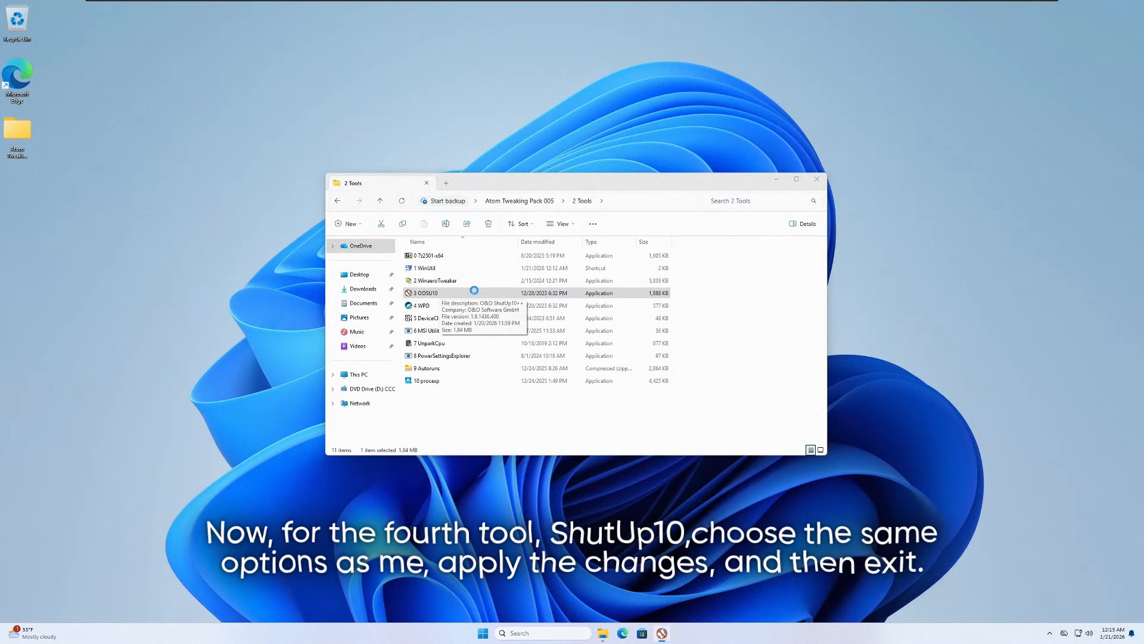
- Apply the recommended and somewhat recommended settings in O&O ShutUp10++ and close it
{"action": "scroll", "coordinate": [605, 256], "scroll_direction": "down", "scroll_amount": 1}
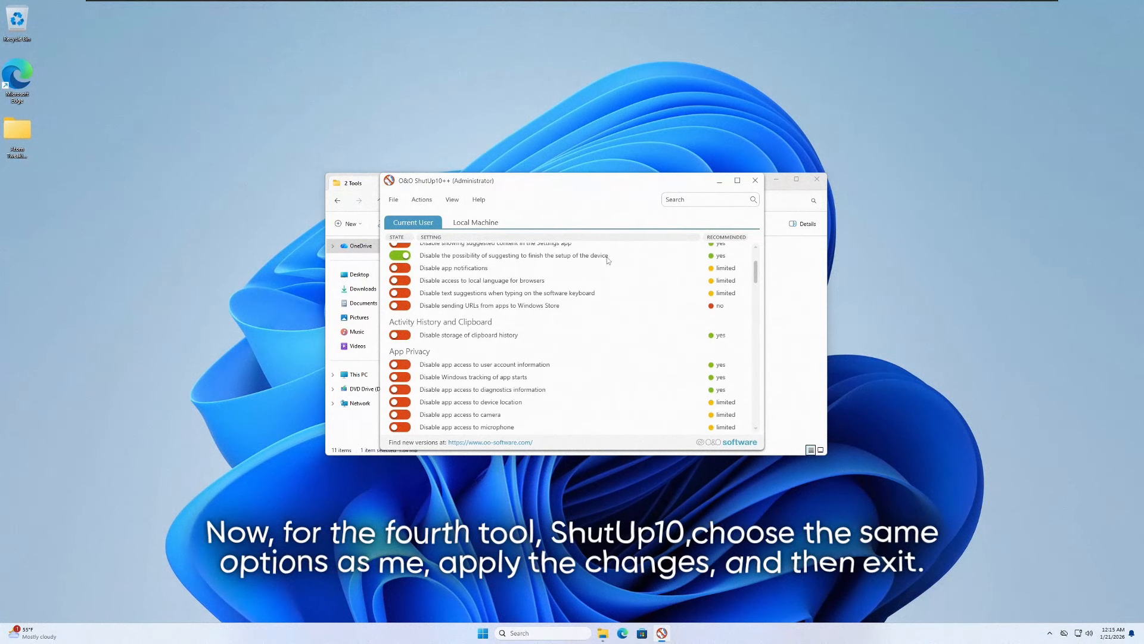
{"action": "scroll", "coordinate": [544, 315], "scroll_direction": "up", "scroll_amount": 1}
{"action": "left_click", "coordinate": [422, 199]}
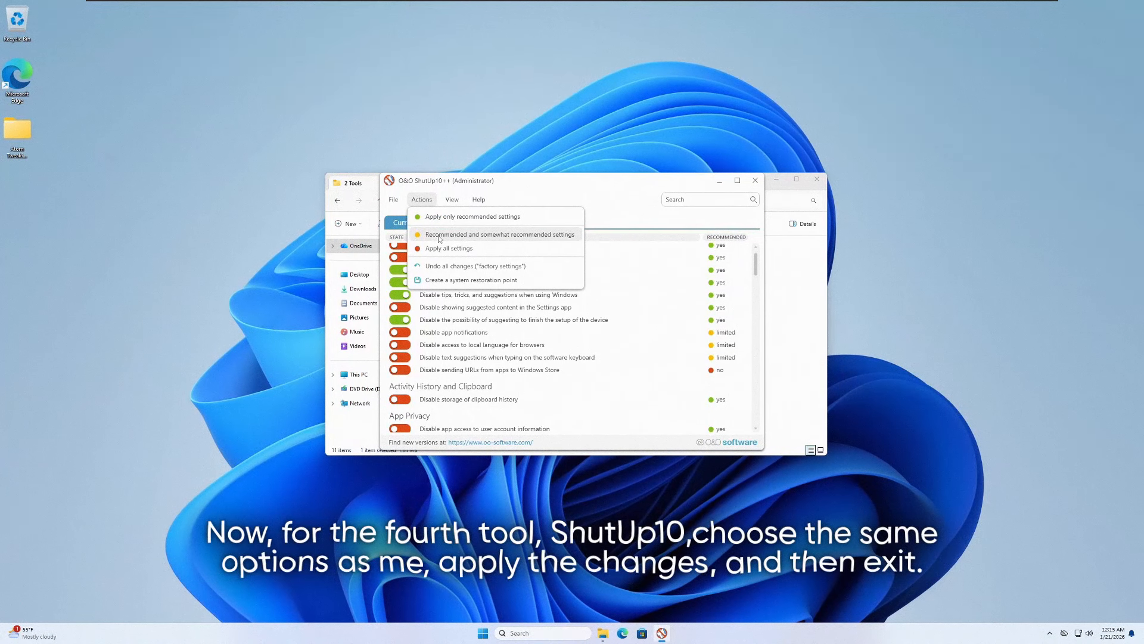
{"action": "left_click", "coordinate": [443, 236]}
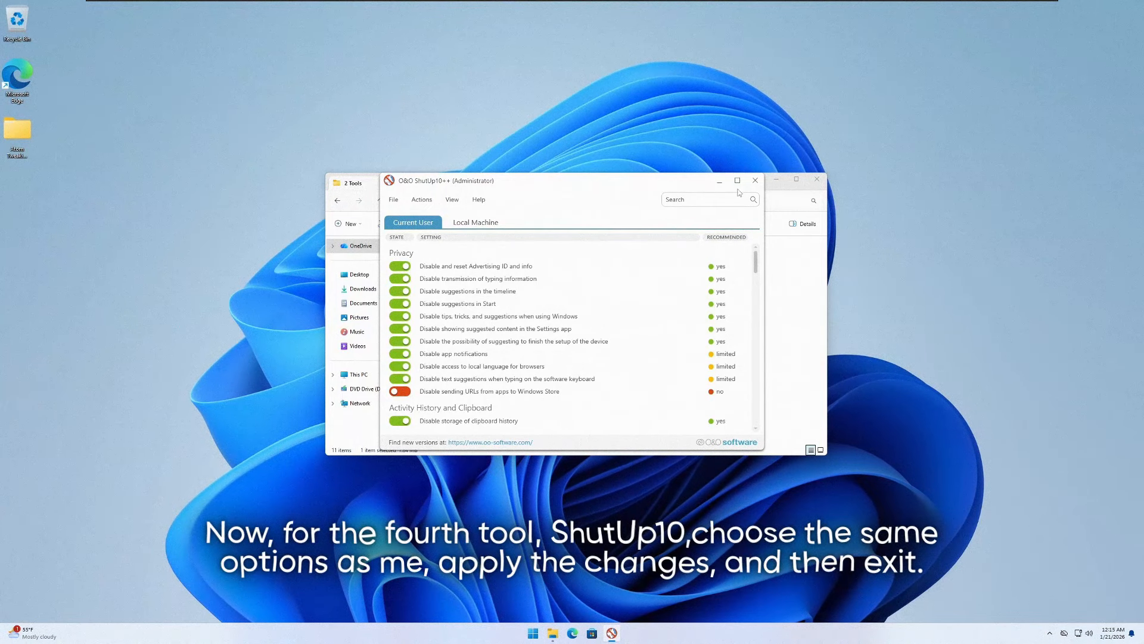
{"action": "scroll", "coordinate": [623, 315], "scroll_direction": "down", "scroll_amount": 4}
{"action": "scroll", "coordinate": [692, 268], "scroll_direction": "up", "scroll_amount": 1}
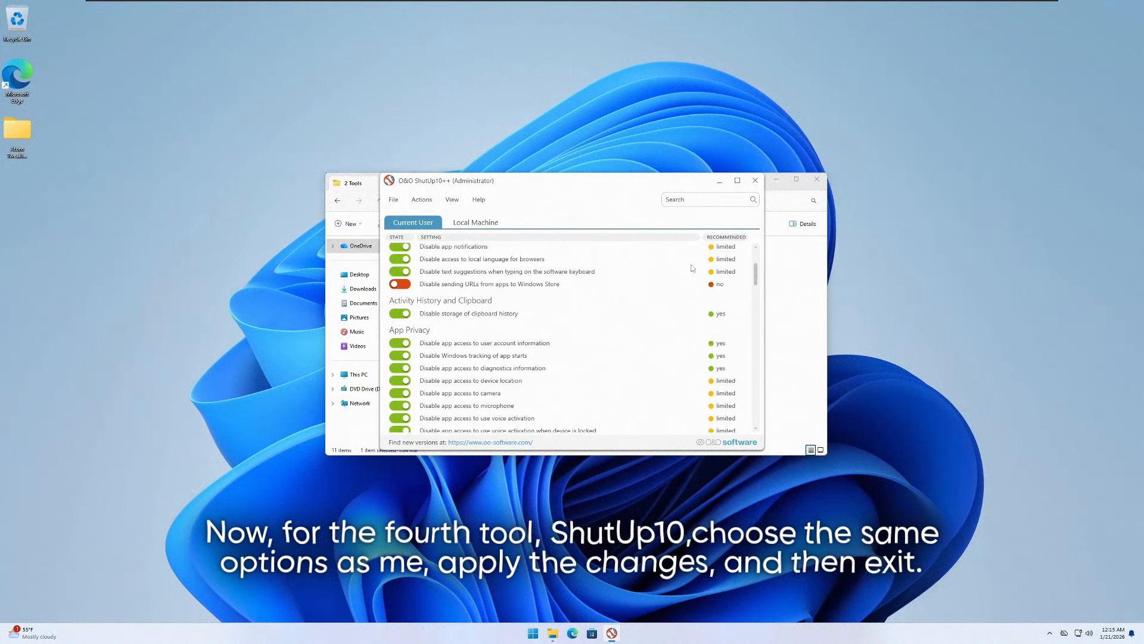
{"action": "left_click", "coordinate": [755, 180]}
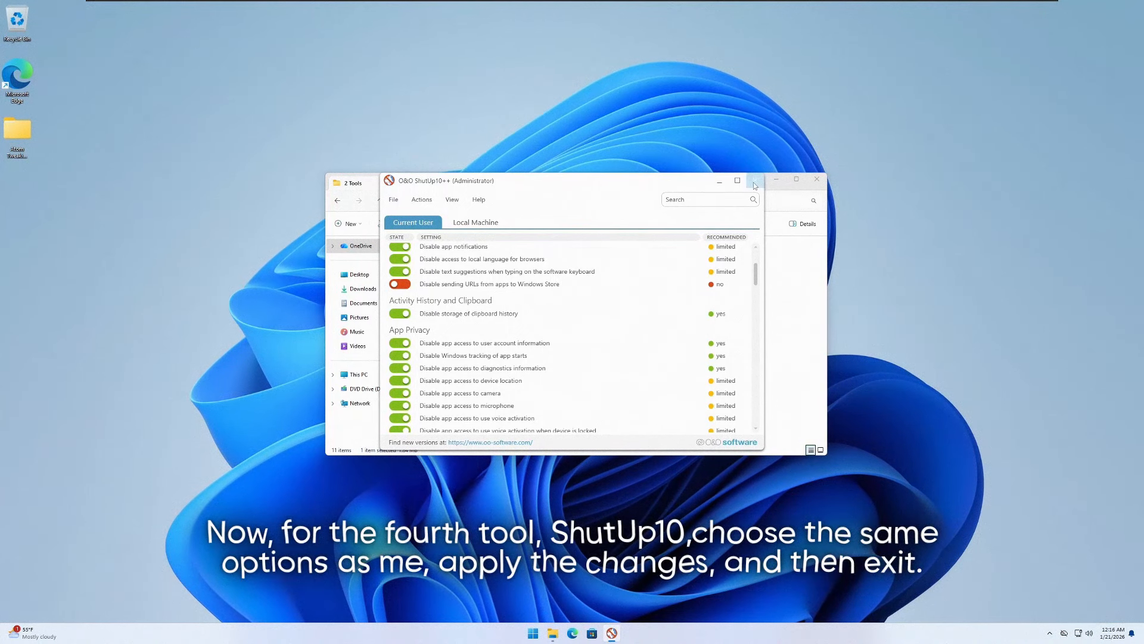
{"action": "left_click", "coordinate": [640, 361]}
{"action": "left_click", "coordinate": [639, 362]}
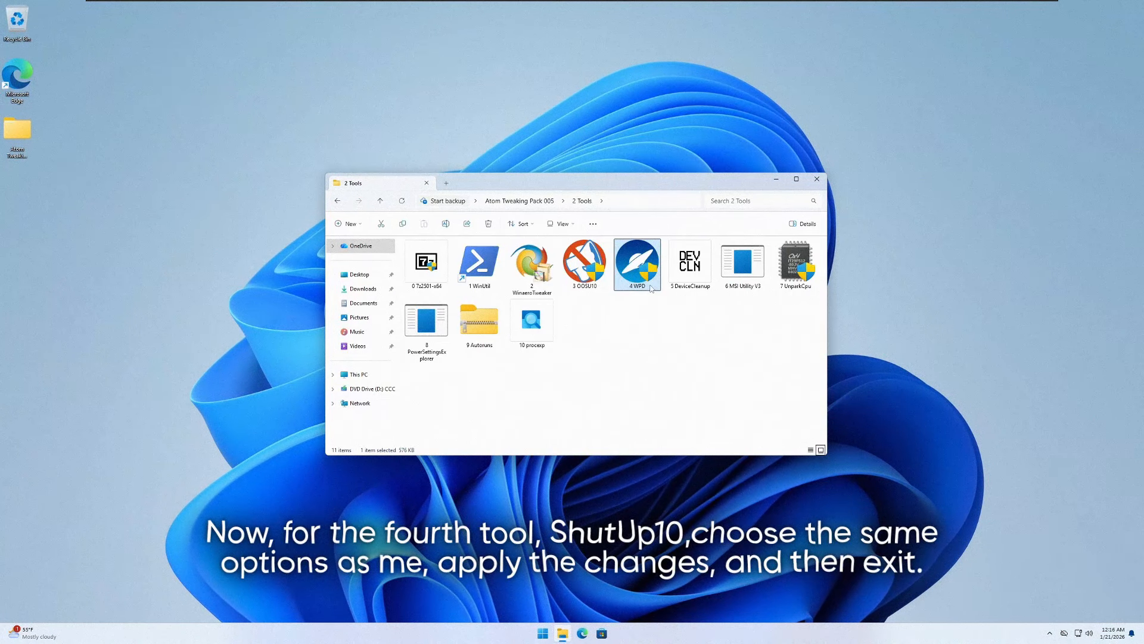
- Run 4 WPD from the 2 Tools folder as administrator, allowing it to make changes
{"action": "left_click", "coordinate": [637, 262]}
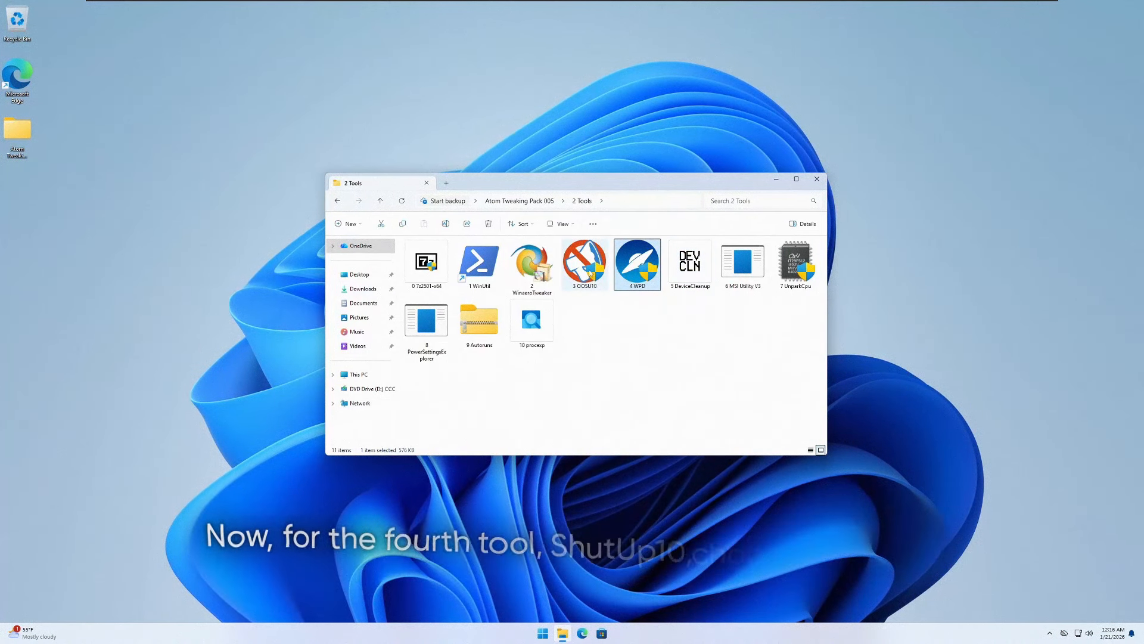
{"action": "right_click", "coordinate": [644, 260]}
{"action": "left_click", "coordinate": [684, 276]}
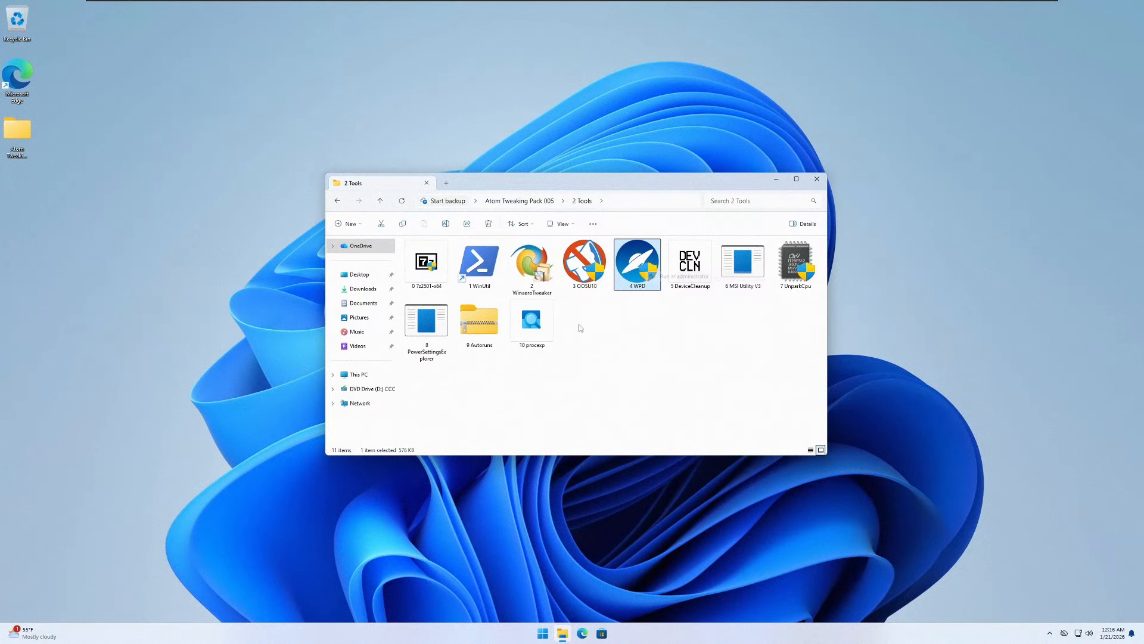
{"action": "left_click", "coordinate": [534, 393]}
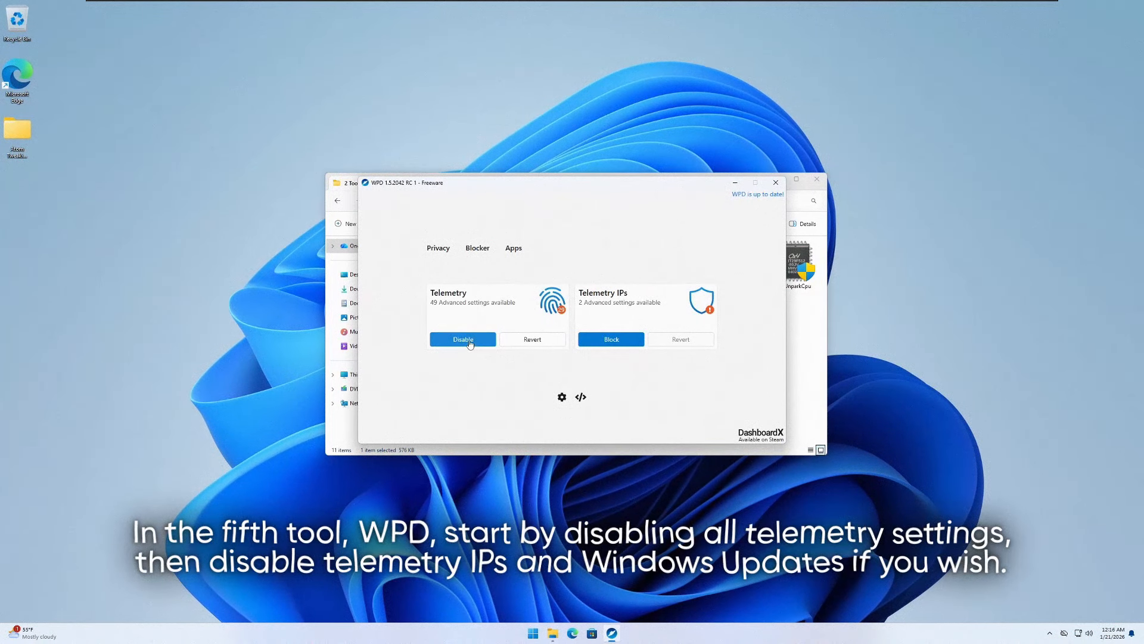
- Disable the Windows telemetry settings in WPD and block telemetry IPs with the Telemetry rule set
{"action": "left_click", "coordinate": [464, 341]}
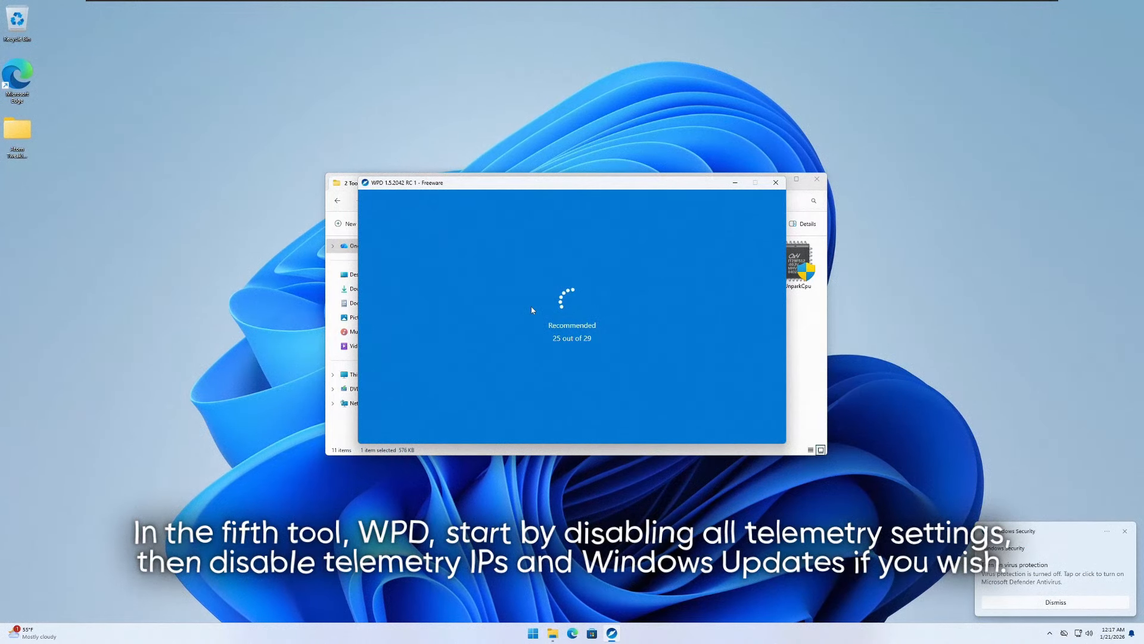
{"action": "left_click", "coordinate": [1125, 532]}
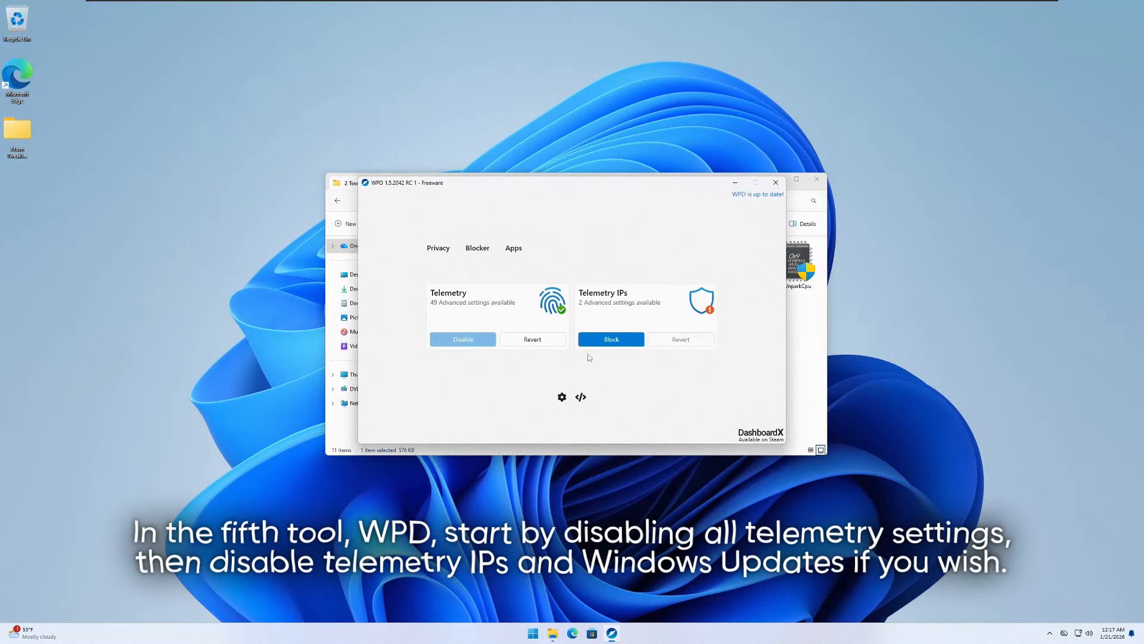
{"action": "left_click", "coordinate": [616, 320]}
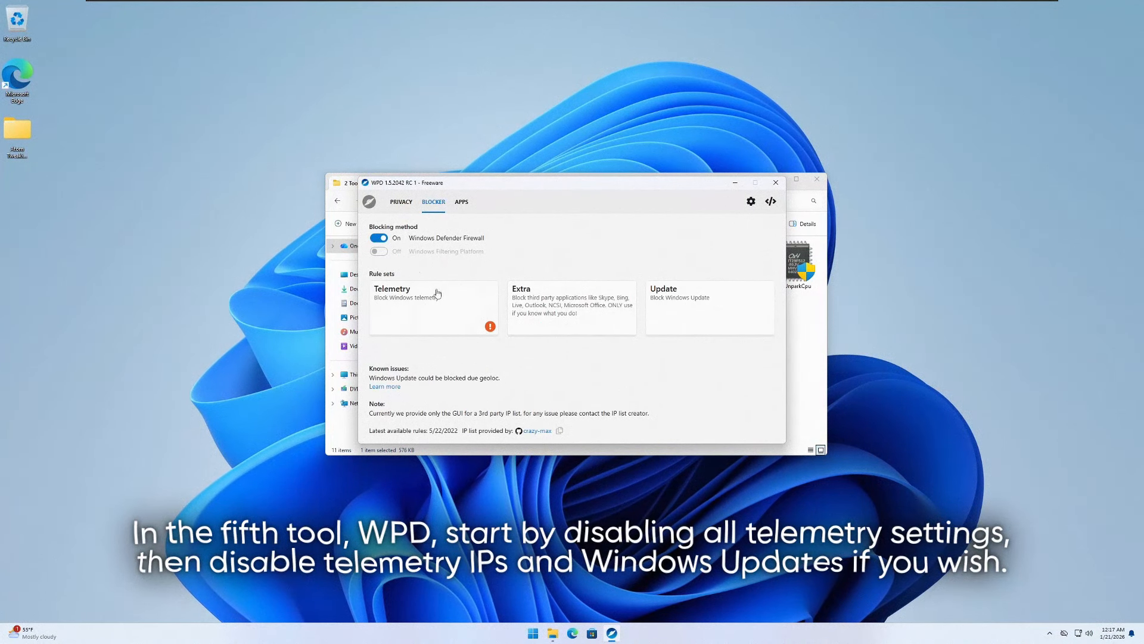
{"action": "left_click", "coordinate": [369, 205]}
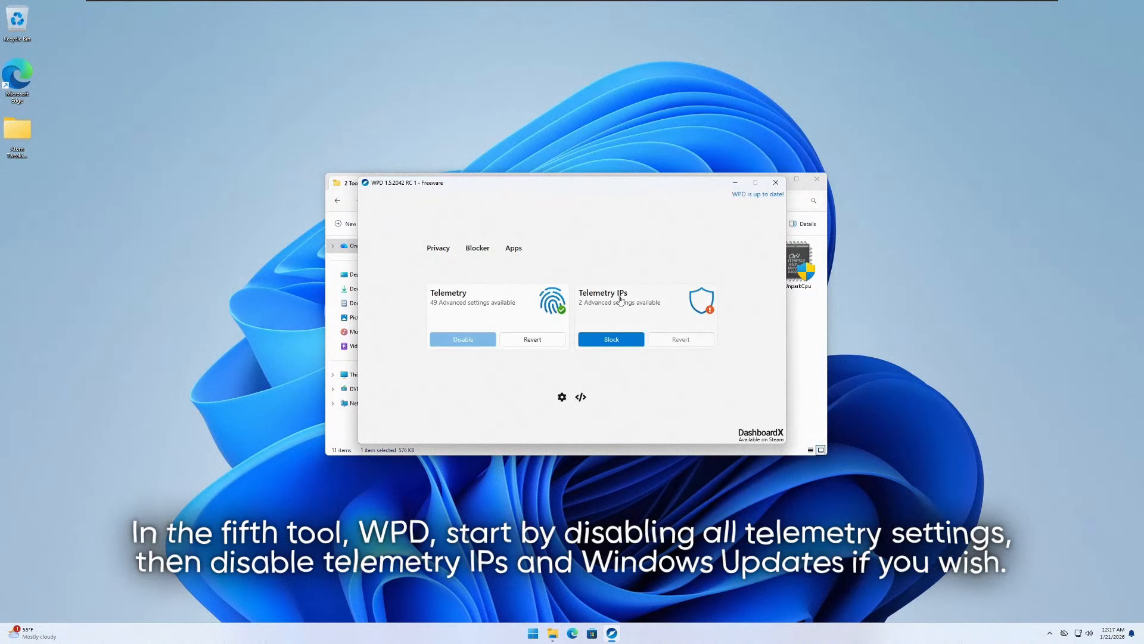
{"action": "left_click", "coordinate": [605, 308]}
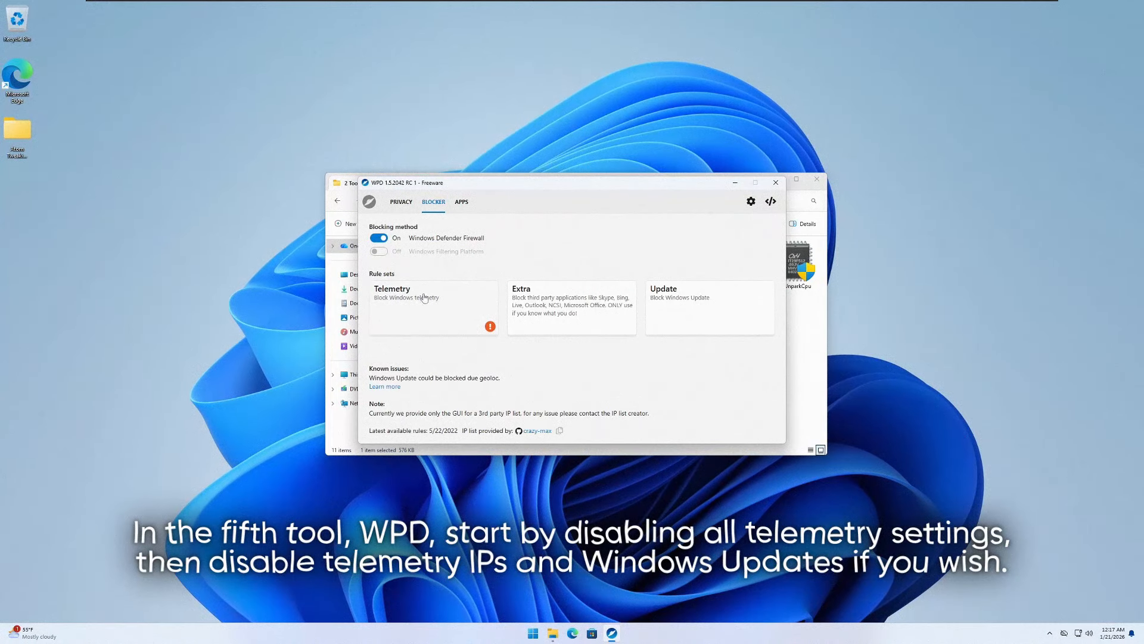
{"action": "left_click", "coordinate": [423, 314]}
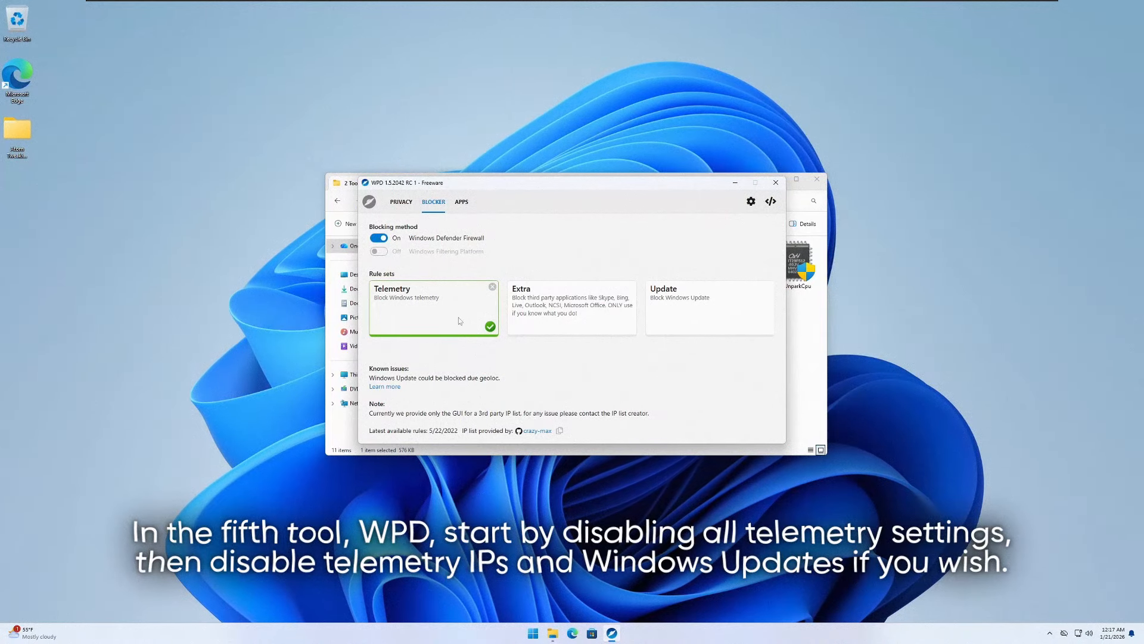
- Block Windows Update by enabling the Update rule set in WPD's blocker
{"action": "left_click", "coordinate": [673, 302]}
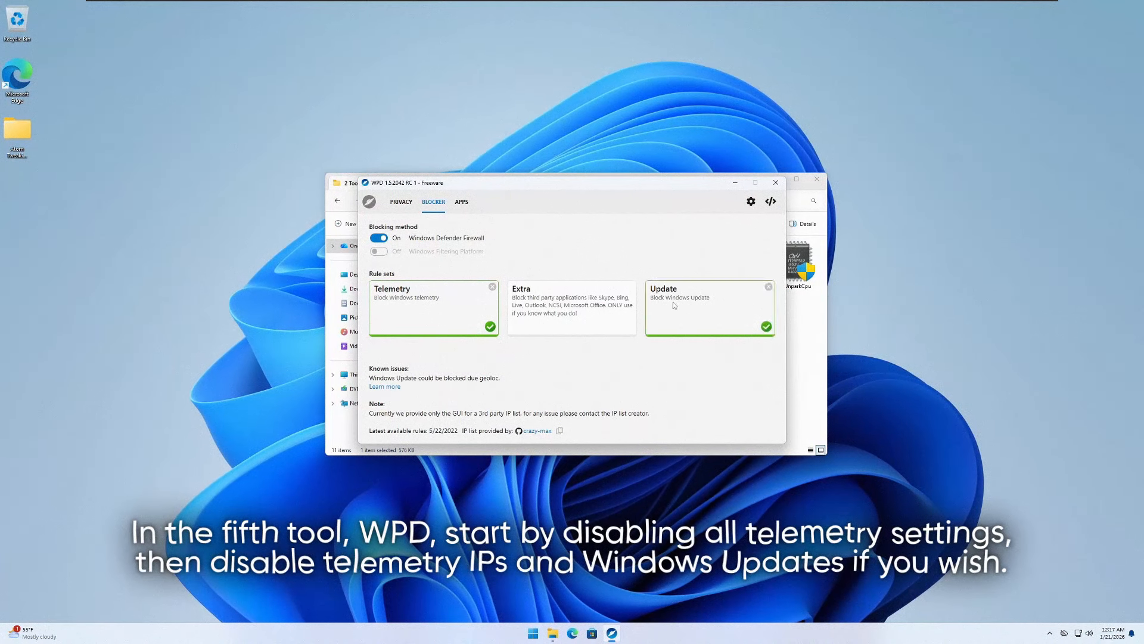
{"action": "left_click", "coordinate": [769, 287]}
{"action": "left_click", "coordinate": [768, 331]}
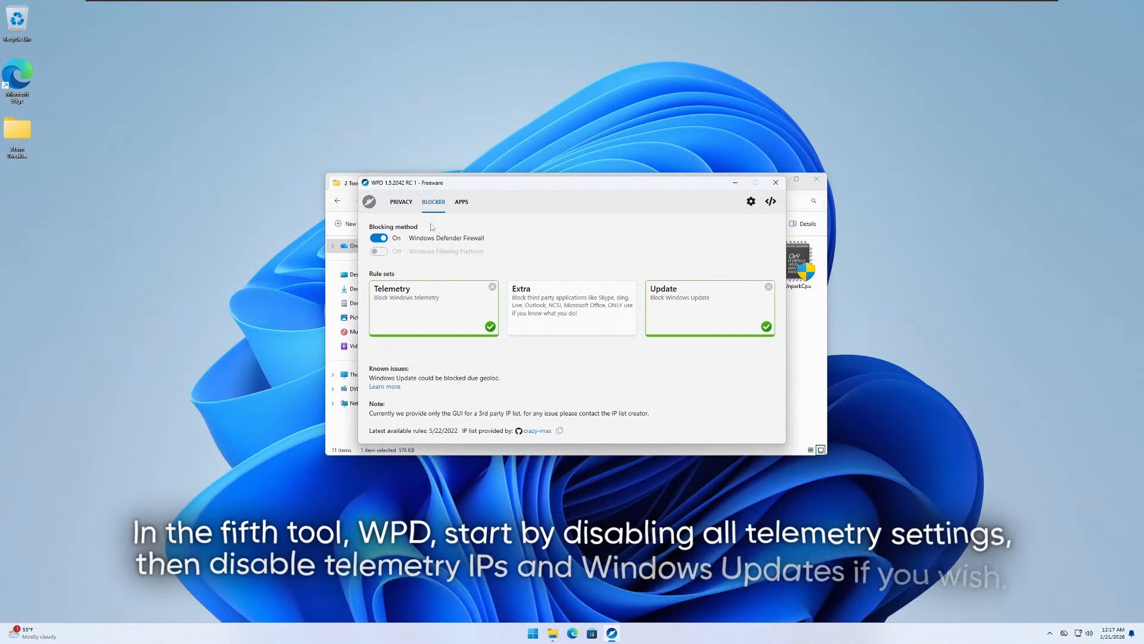
- Delete all apps except App Installer, HEIF Image Extensions, HEVC Video Extensions, Microsoft Edge, Microsoft Store, Store Experience Host, Windows Application Compatibility Enhancements and Windows Security
{"action": "left_click", "coordinate": [460, 203]}
{"action": "scroll", "coordinate": [473, 351], "scroll_direction": "down", "scroll_amount": 10}
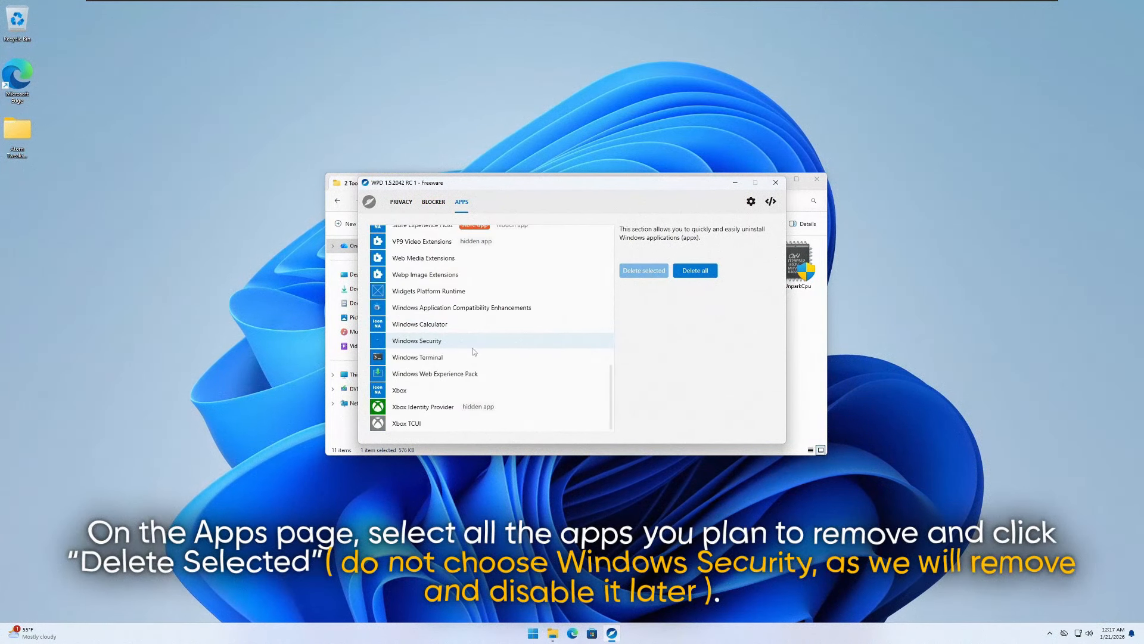
{"action": "left_click", "coordinate": [423, 407]}
{"action": "left_click", "coordinate": [411, 423]}
{"action": "left_click", "coordinate": [426, 387]}
{"action": "left_click", "coordinate": [425, 373]}
{"action": "left_click", "coordinate": [417, 357]}
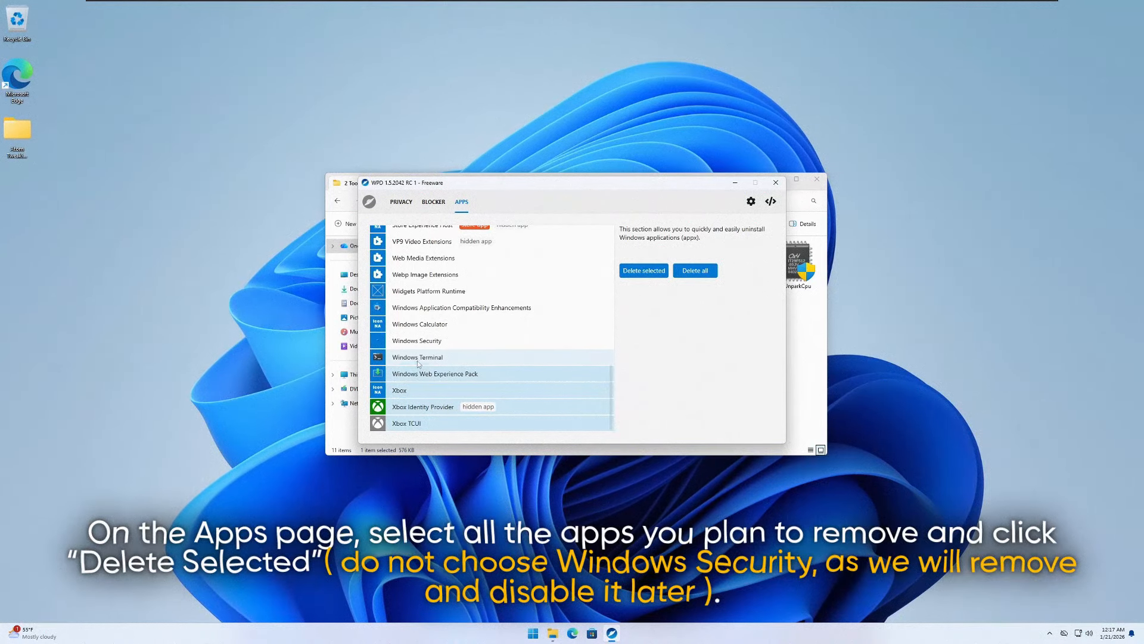
{"action": "left_click", "coordinate": [420, 325]}
{"action": "scroll", "coordinate": [421, 325], "scroll_direction": "up", "scroll_amount": 1}
{"action": "left_click", "coordinate": [427, 312]}
{"action": "left_click", "coordinate": [433, 294]}
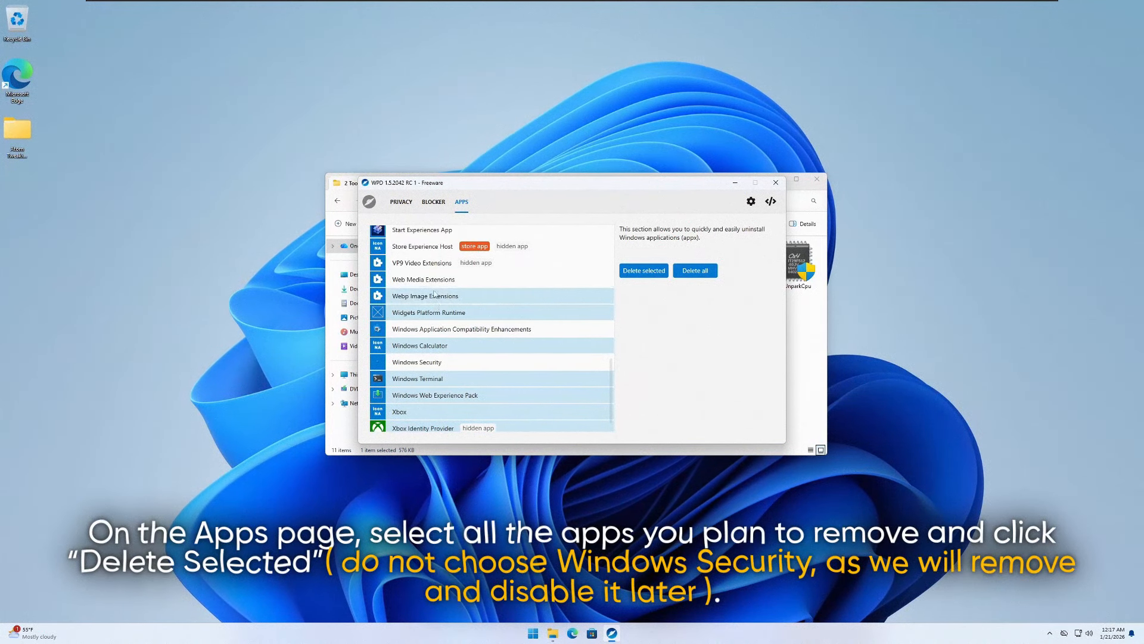
{"action": "scroll", "coordinate": [434, 295], "scroll_direction": "up", "scroll_amount": 1}
{"action": "left_click", "coordinate": [433, 302]}
{"action": "left_click", "coordinate": [434, 284]}
{"action": "scroll", "coordinate": [434, 285], "scroll_direction": "up", "scroll_amount": 1}
{"action": "left_click", "coordinate": [435, 273]}
{"action": "left_click", "coordinate": [434, 258]}
{"action": "scroll", "coordinate": [434, 262], "scroll_direction": "up", "scroll_amount": 1}
{"action": "left_click", "coordinate": [427, 263]}
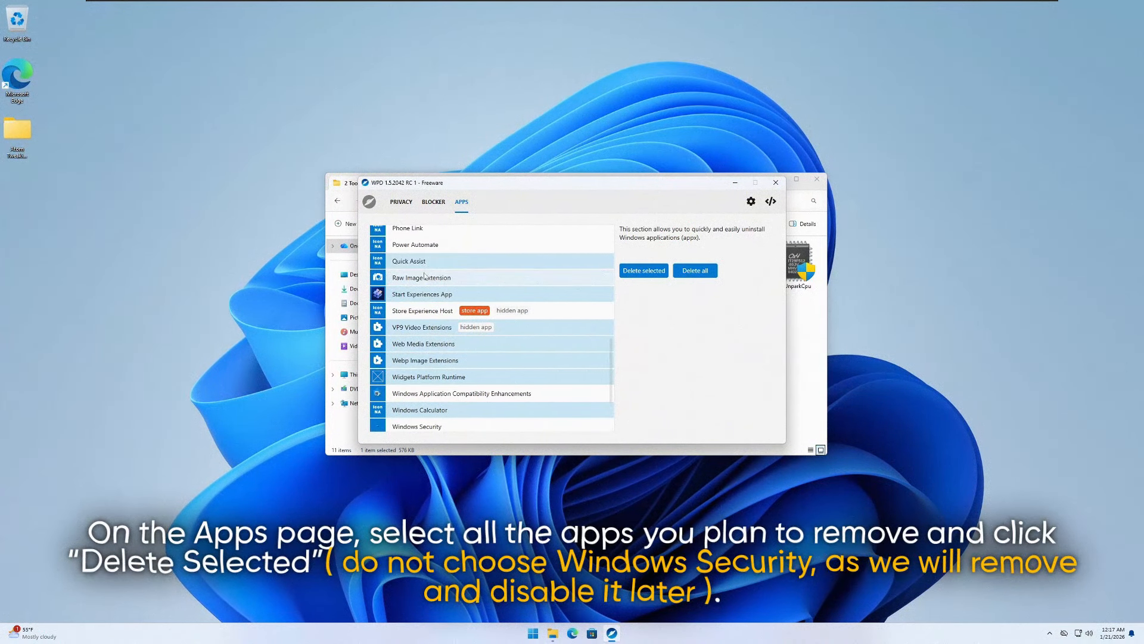
{"action": "scroll", "coordinate": [425, 276], "scroll_direction": "up", "scroll_amount": 3}
{"action": "left_click", "coordinate": [428, 308]}
{"action": "left_click", "coordinate": [431, 292]}
{"action": "left_click", "coordinate": [434, 276]}
{"action": "scroll", "coordinate": [435, 279], "scroll_direction": "up", "scroll_amount": 2}
{"action": "left_click", "coordinate": [436, 302]}
{"action": "left_click", "coordinate": [433, 286]}
{"action": "scroll", "coordinate": [425, 257], "scroll_direction": "up", "scroll_amount": 2}
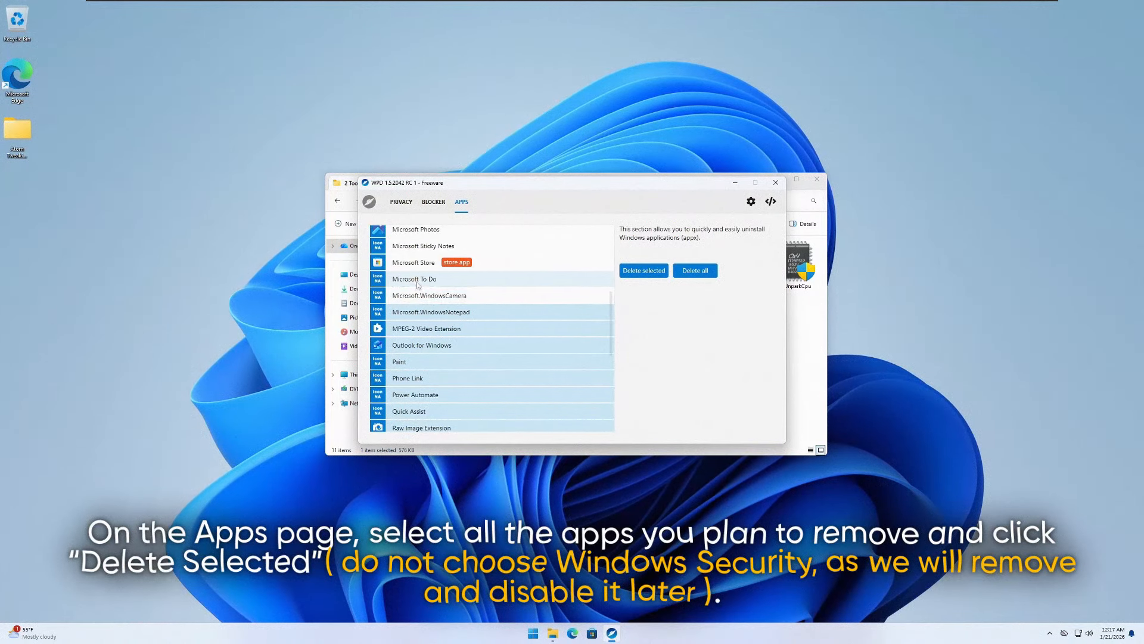
{"action": "left_click", "coordinate": [418, 283]}
{"action": "left_click", "coordinate": [422, 295]}
{"action": "scroll", "coordinate": [427, 294], "scroll_direction": "up", "scroll_amount": 3}
{"action": "left_click", "coordinate": [429, 294]}
{"action": "left_click", "coordinate": [428, 309]}
{"action": "left_click", "coordinate": [427, 278]}
{"action": "scroll", "coordinate": [427, 286], "scroll_direction": "up", "scroll_amount": 2}
{"action": "left_click", "coordinate": [430, 305]}
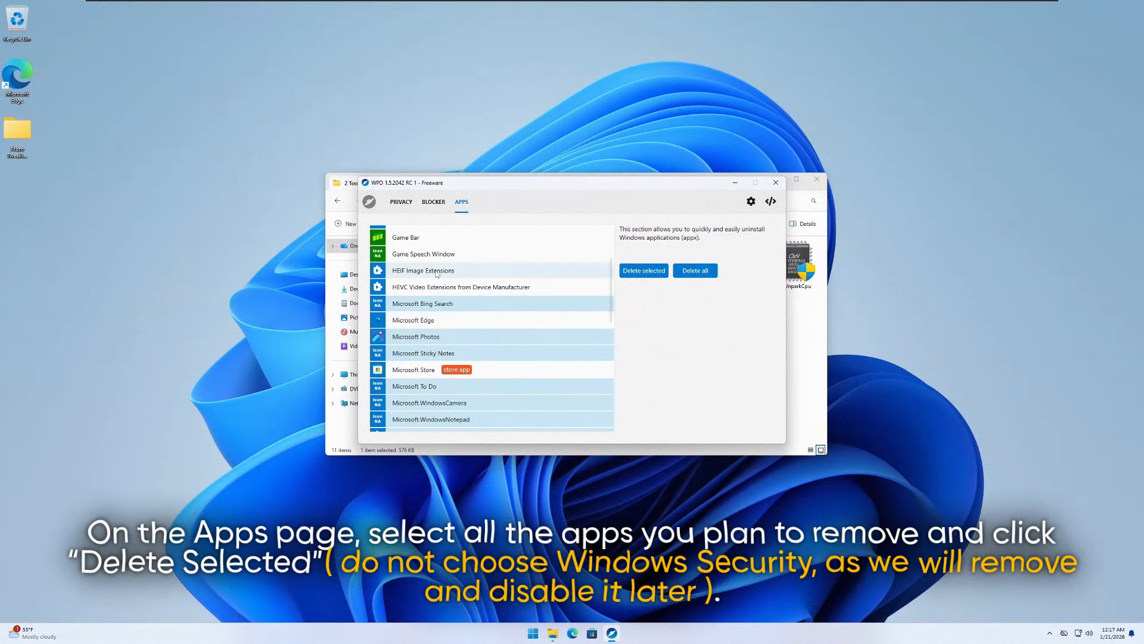
{"action": "scroll", "coordinate": [435, 270], "scroll_direction": "up", "scroll_amount": 2}
{"action": "left_click", "coordinate": [435, 280]}
{"action": "left_click", "coordinate": [434, 296]}
{"action": "scroll", "coordinate": [432, 297], "scroll_direction": "up", "scroll_amount": 2}
{"action": "left_click", "coordinate": [430, 305]}
{"action": "left_click", "coordinate": [429, 289]}
{"action": "left_click", "coordinate": [429, 274]}
{"action": "left_click", "coordinate": [434, 266]}
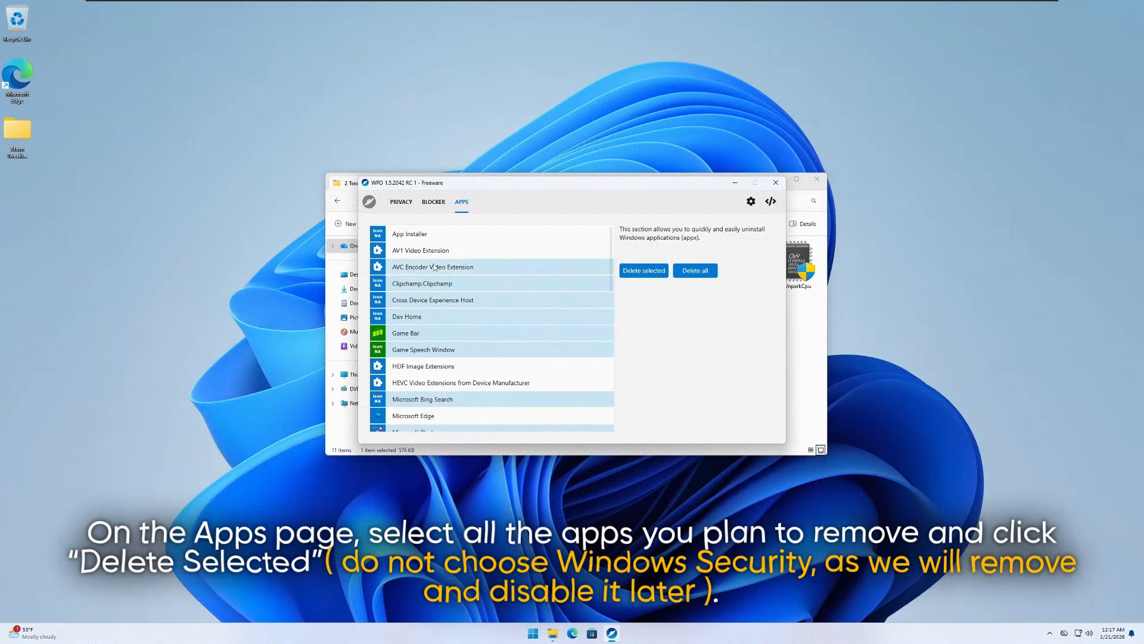
{"action": "left_click", "coordinate": [434, 250]}
{"action": "left_click", "coordinate": [644, 270]}
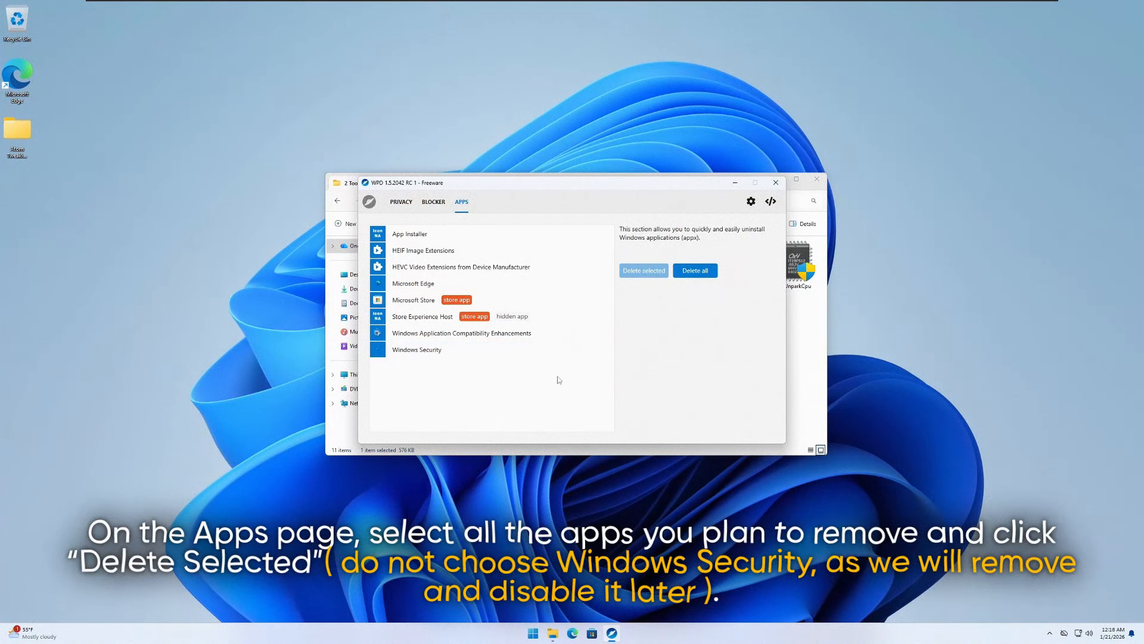
{"action": "left_click", "coordinate": [777, 183]}
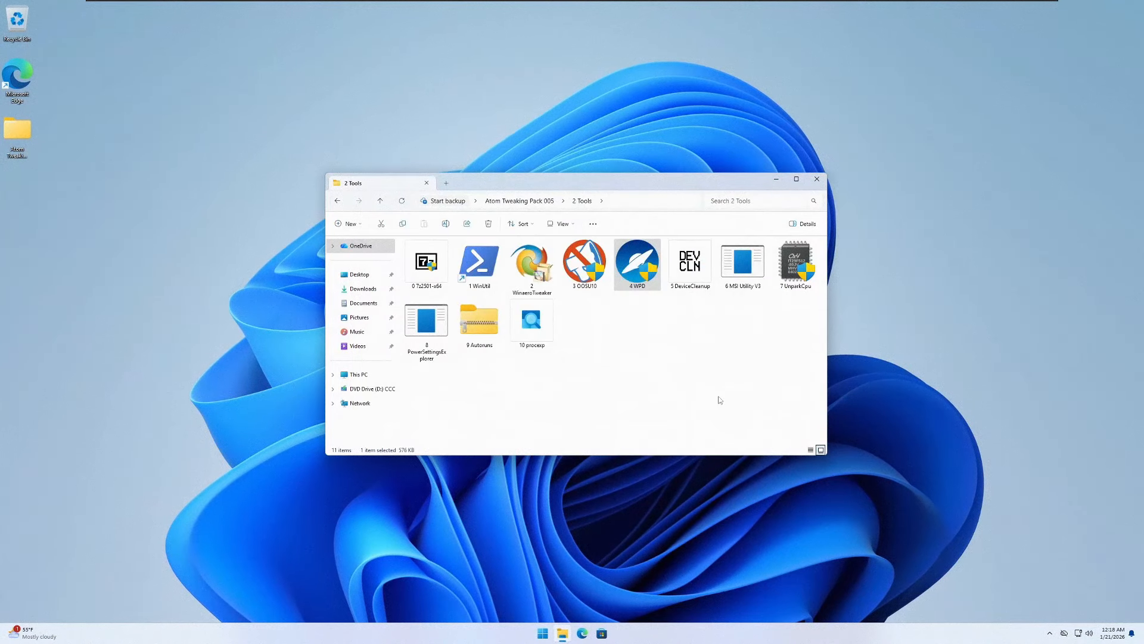
- Run Remove-NoTerm from the pack's 1 Tweaks > 6 remove edge folder as administrator to remove Microsoft Edge
{"action": "key", "text": "alt+Left"}
{"action": "left_click", "coordinate": [429, 270]}
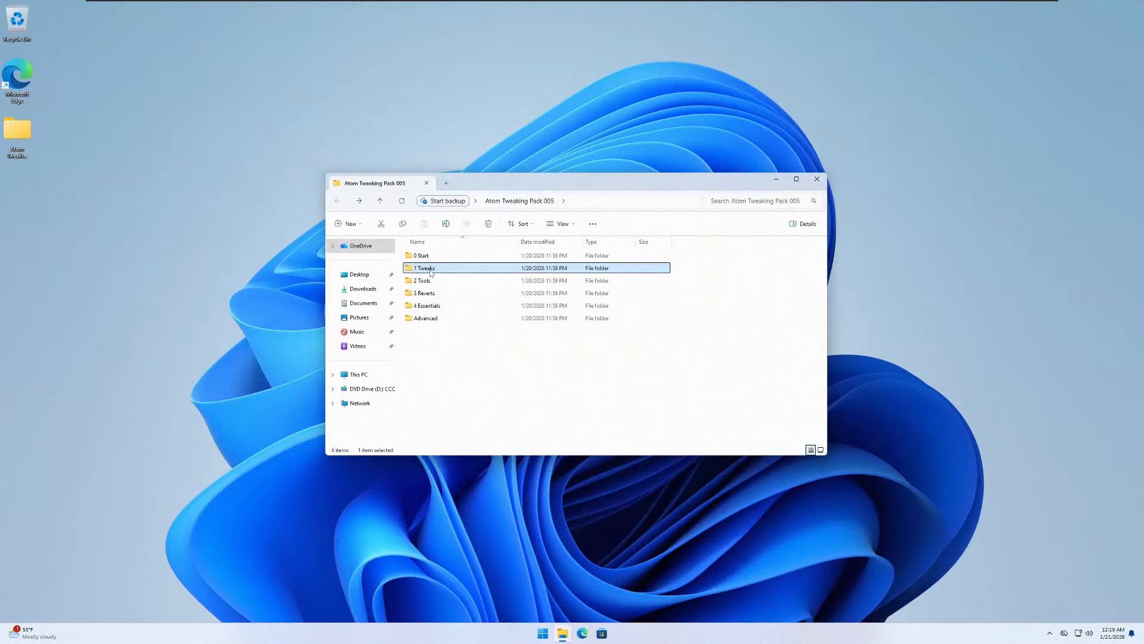
{"action": "double_click", "coordinate": [431, 270]}
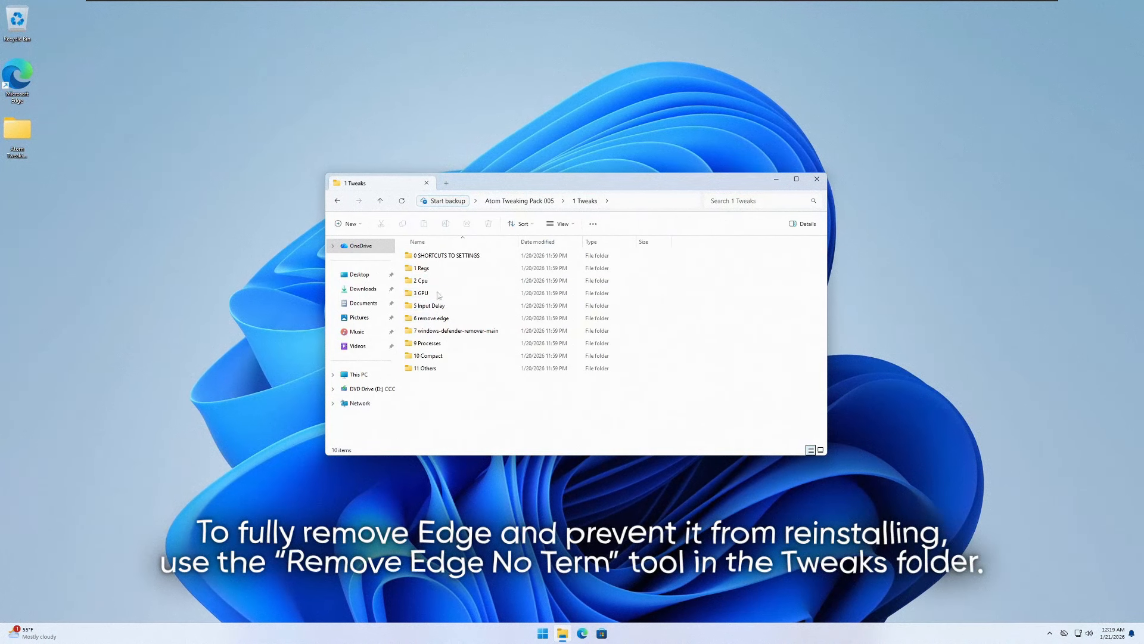
{"action": "double_click", "coordinate": [442, 318]}
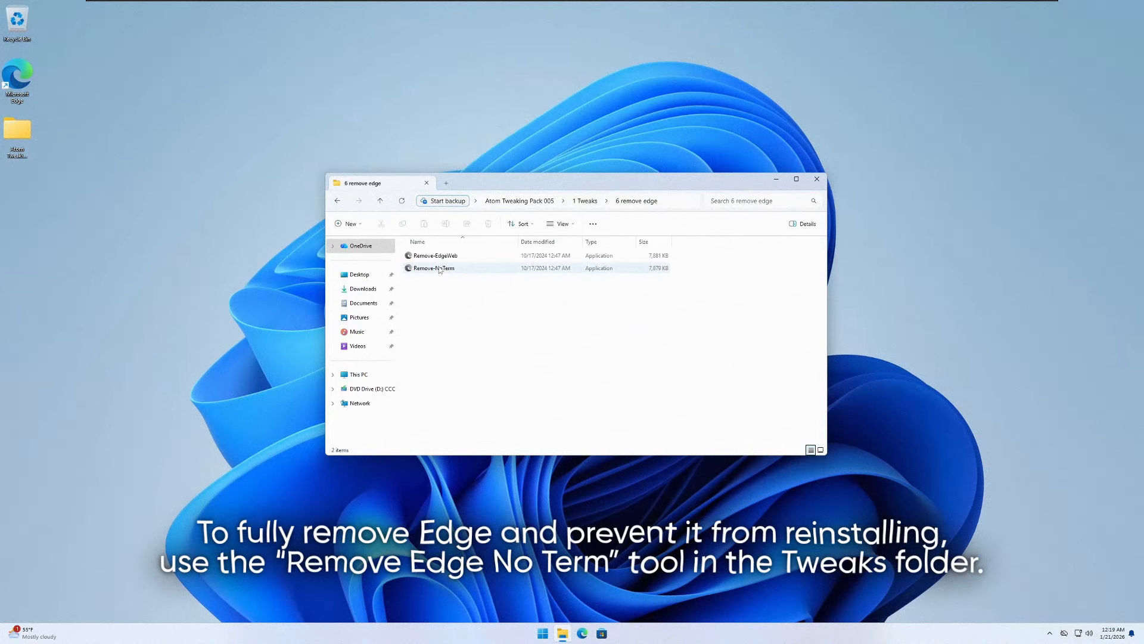
{"action": "right_click", "coordinate": [441, 269]}
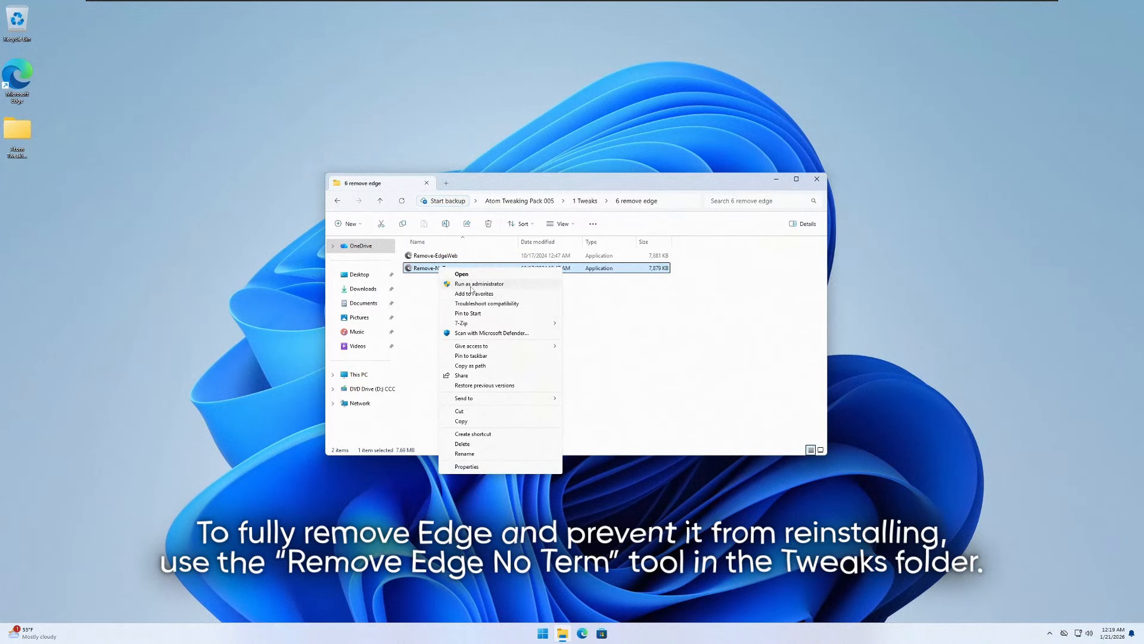
{"action": "left_click", "coordinate": [477, 284]}
{"action": "left_click", "coordinate": [525, 391]}
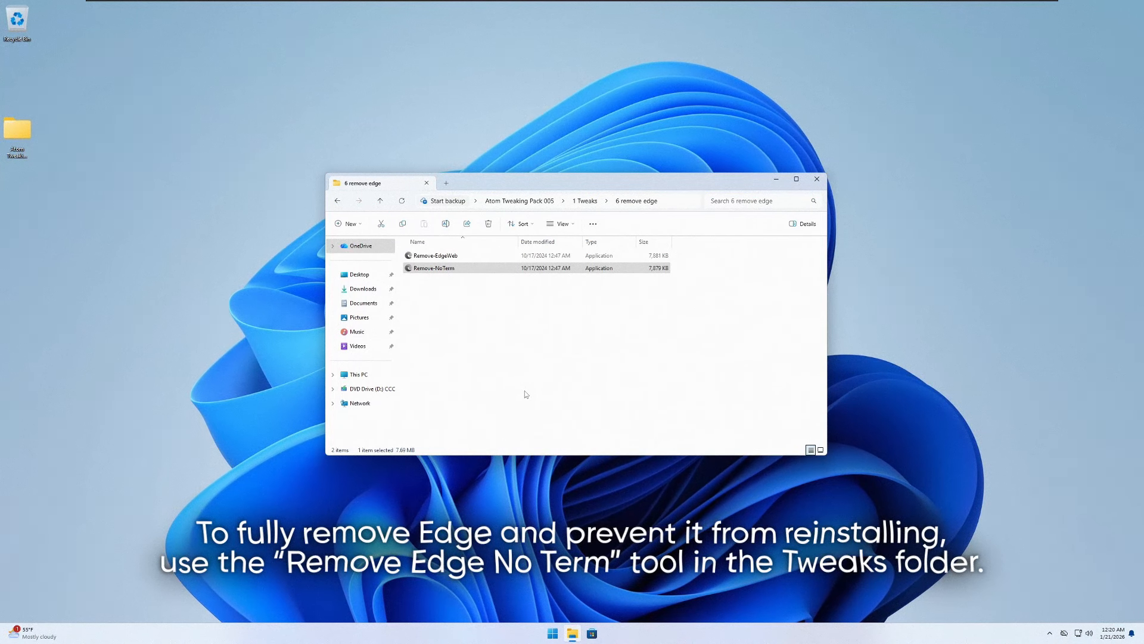
- Move the Atom Tweaking Pack 005 folder on the desktop directly beneath the Recycle Bin
{"action": "left_click_drag", "start_coordinate": [15, 129], "coordinate": [16, 74]}
{"action": "right_click", "coordinate": [86, 70]}
{"action": "left_click", "coordinate": [107, 97]}
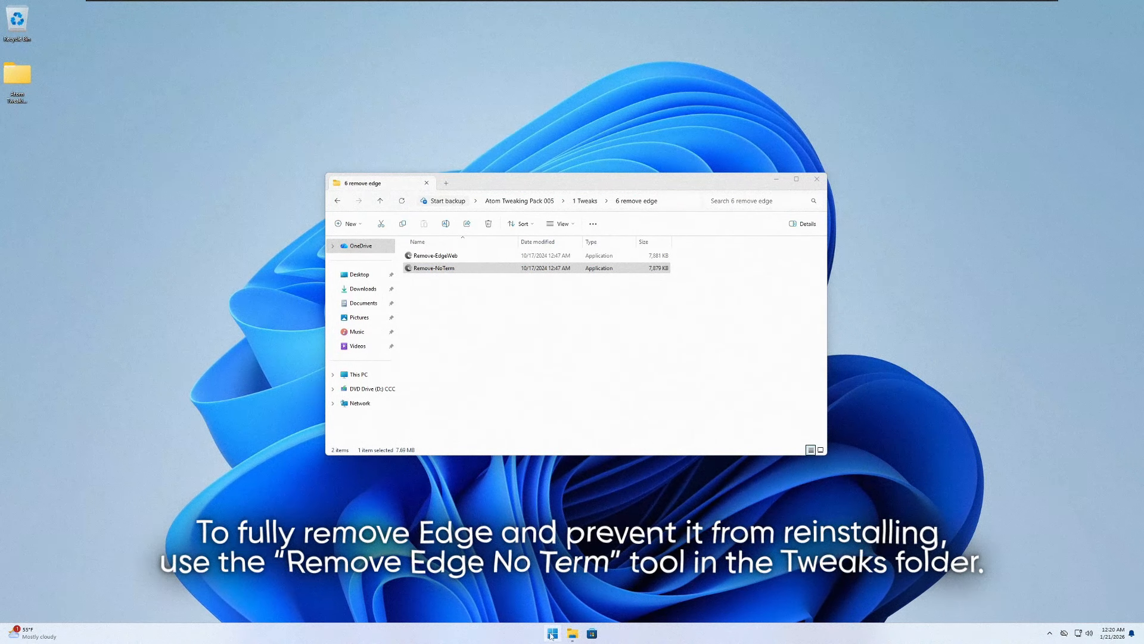
- Search the system for EDGE and look through the full list of installed apps to check for Microsoft Edge
{"action": "key", "text": "super"}
{"action": "type", "text": "EDGE"}
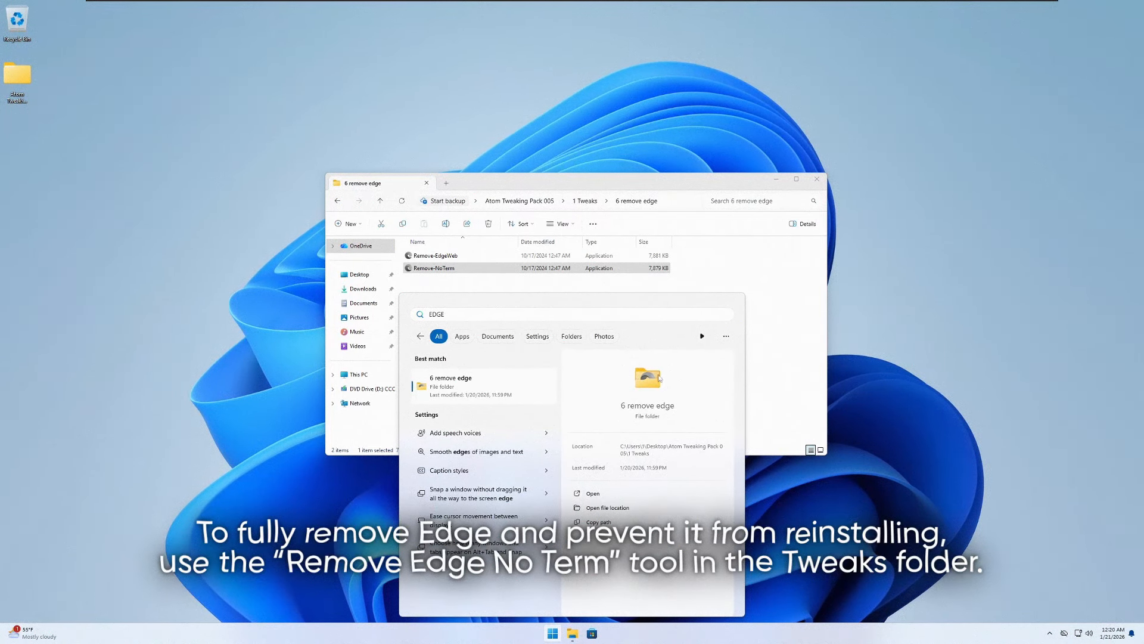
{"action": "left_click", "coordinate": [421, 336]}
{"action": "left_click", "coordinate": [552, 633]}
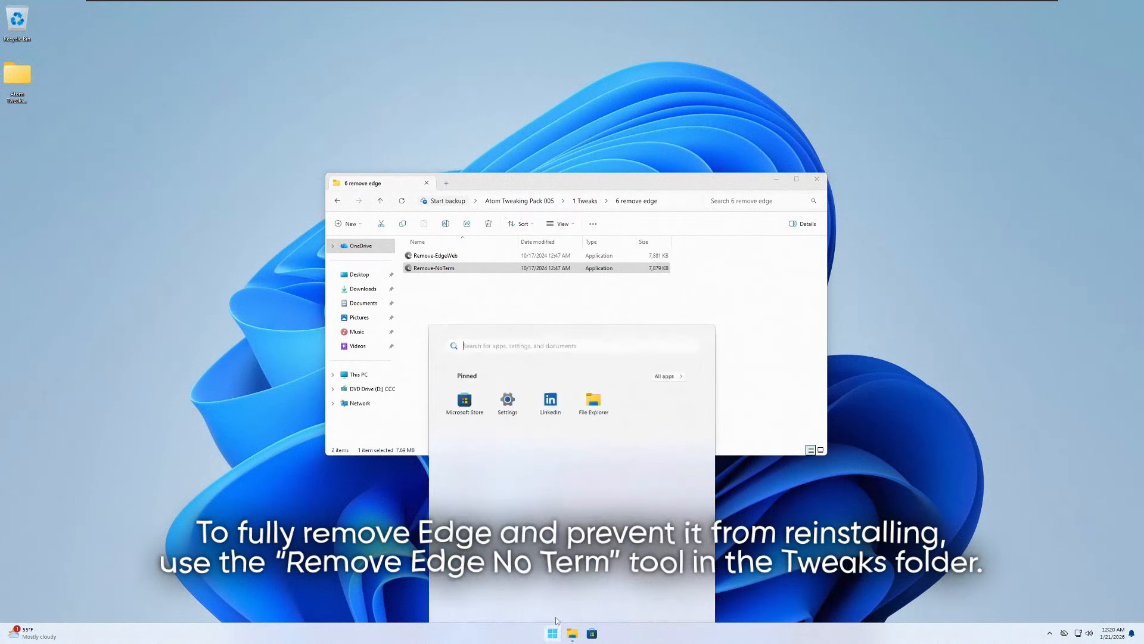
{"action": "left_click", "coordinate": [660, 351]}
{"action": "scroll", "coordinate": [578, 423], "scroll_direction": "down", "scroll_amount": 3}
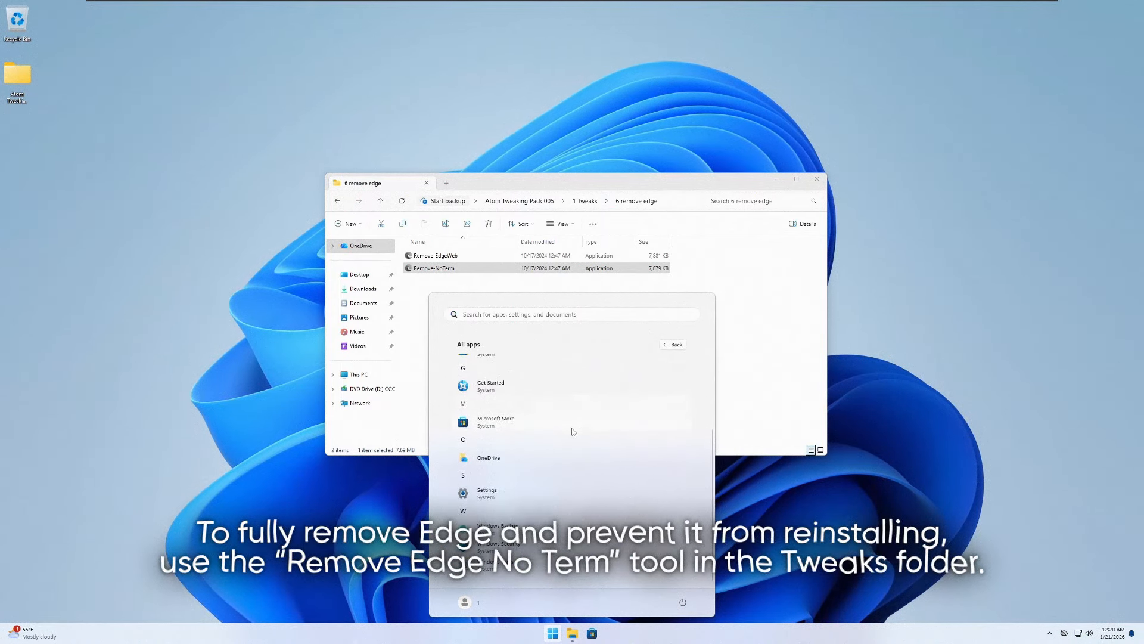
{"action": "scroll", "coordinate": [572, 429], "scroll_direction": "up", "scroll_amount": 3}
{"action": "left_click", "coordinate": [741, 325]}
- Return to the pack's 1 Tweaks folder and open the name of the 7 windows-defender-remover-main folder for editing
{"action": "key", "text": "alt+Left"}
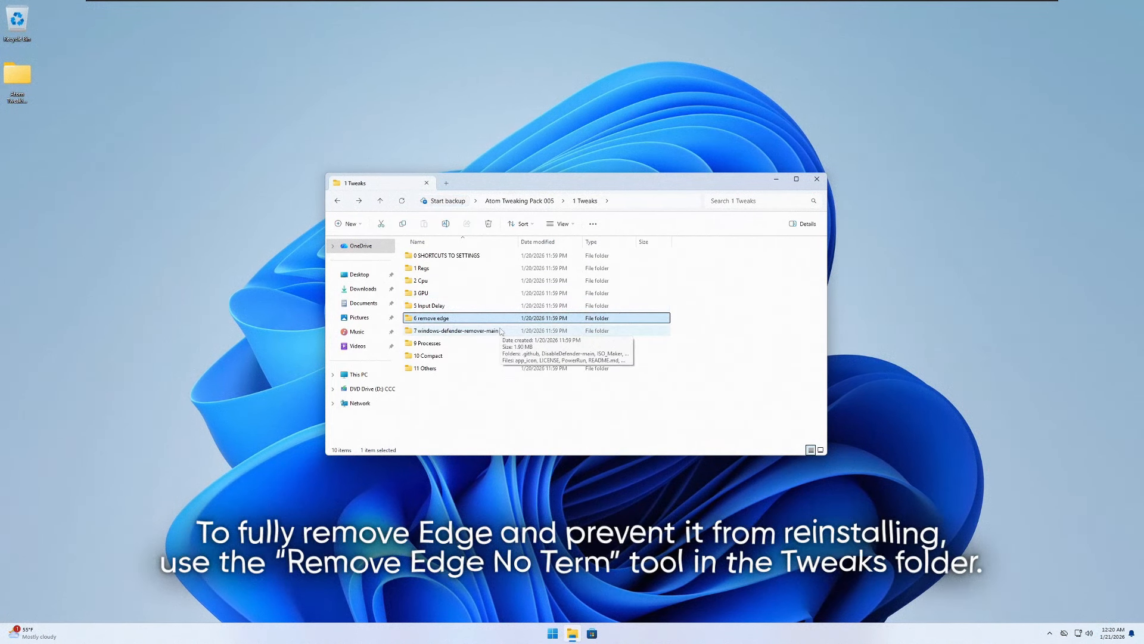
{"action": "left_click", "coordinate": [446, 332]}
{"action": "right_click", "coordinate": [446, 331]}
{"action": "left_click", "coordinate": [470, 499]}
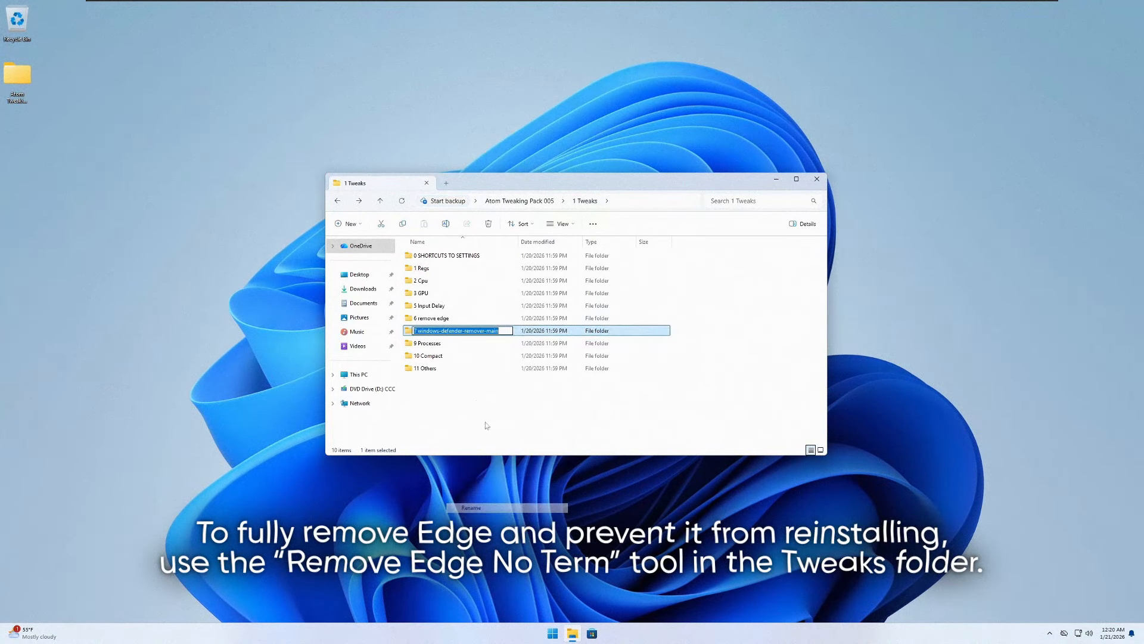
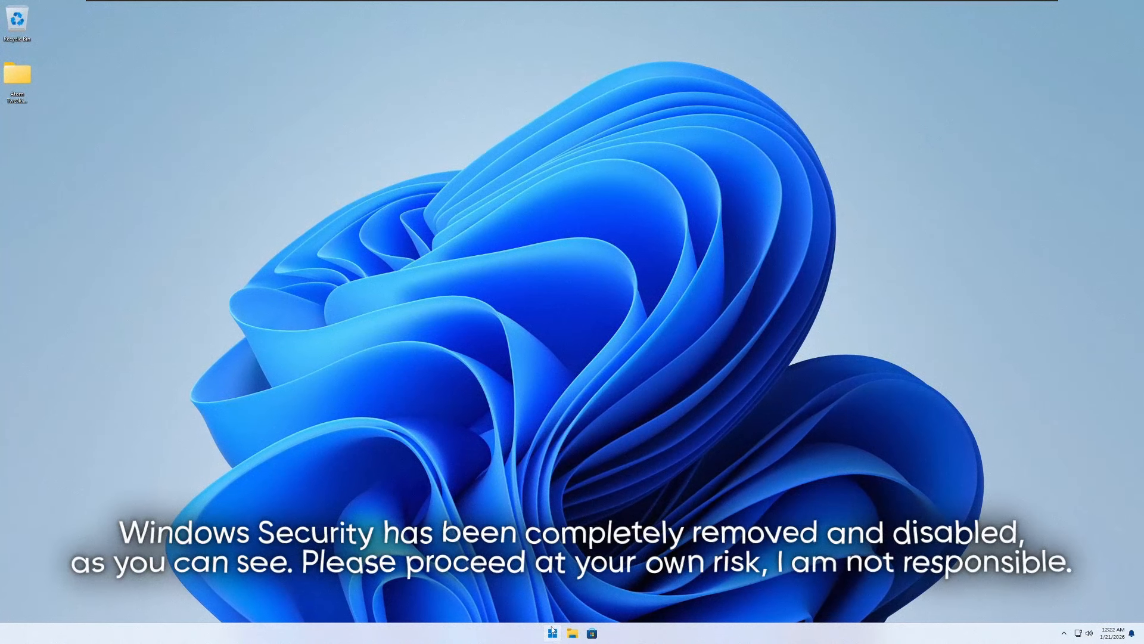
- Search the system for Defender and try to open Windows Security from the results to check whether it is still installed
{"action": "left_click", "coordinate": [552, 632]}
{"action": "type", "text": "Defender"}
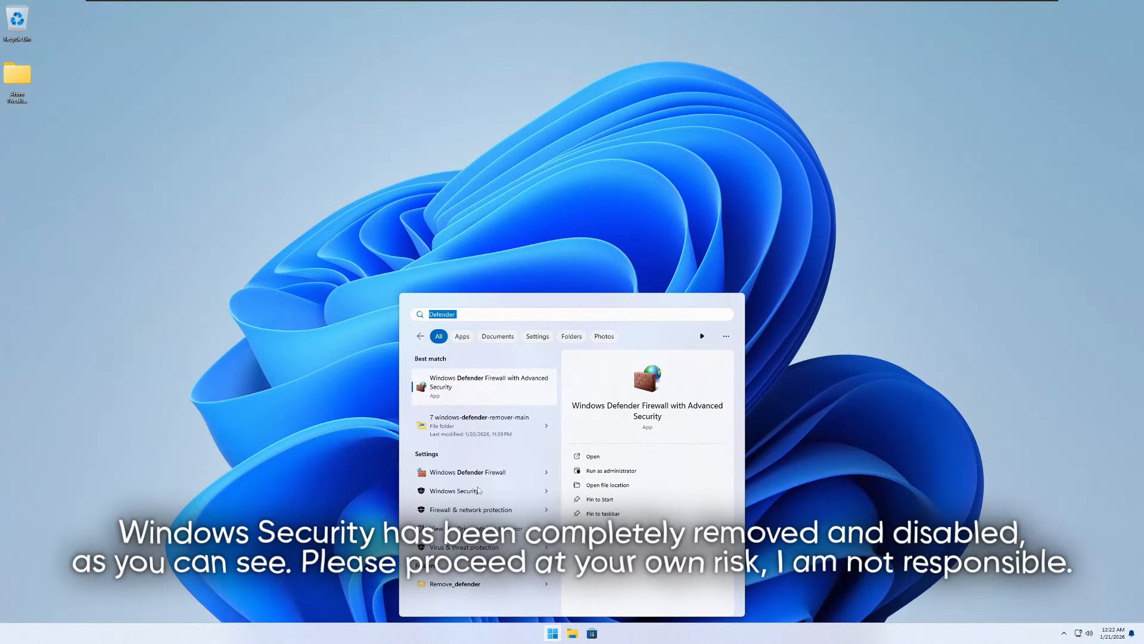
{"action": "left_click", "coordinate": [474, 490]}
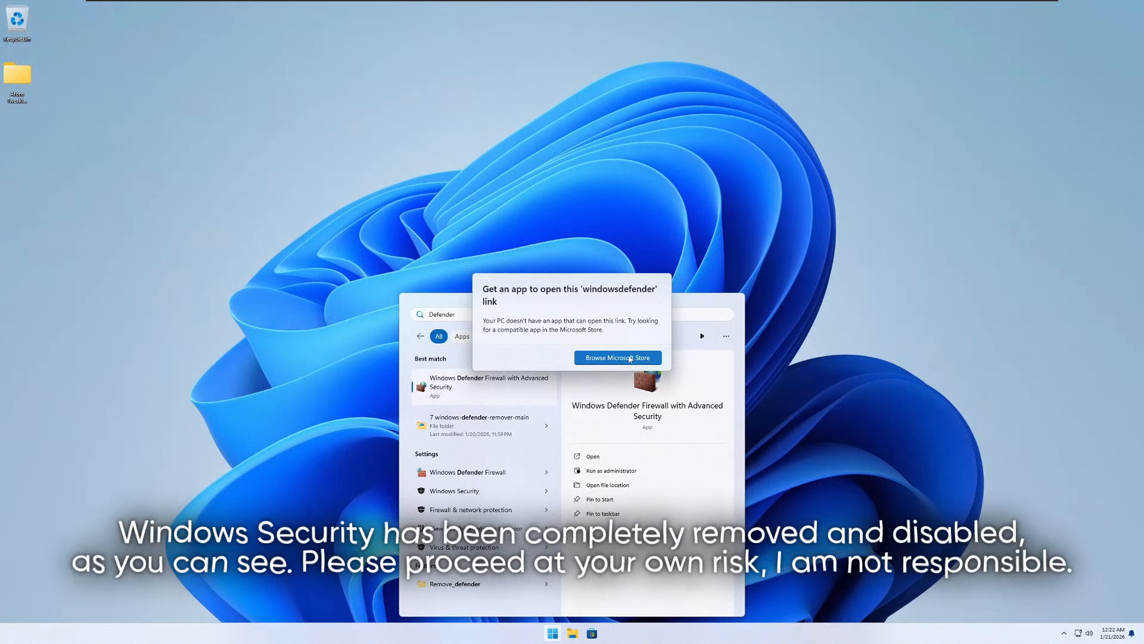
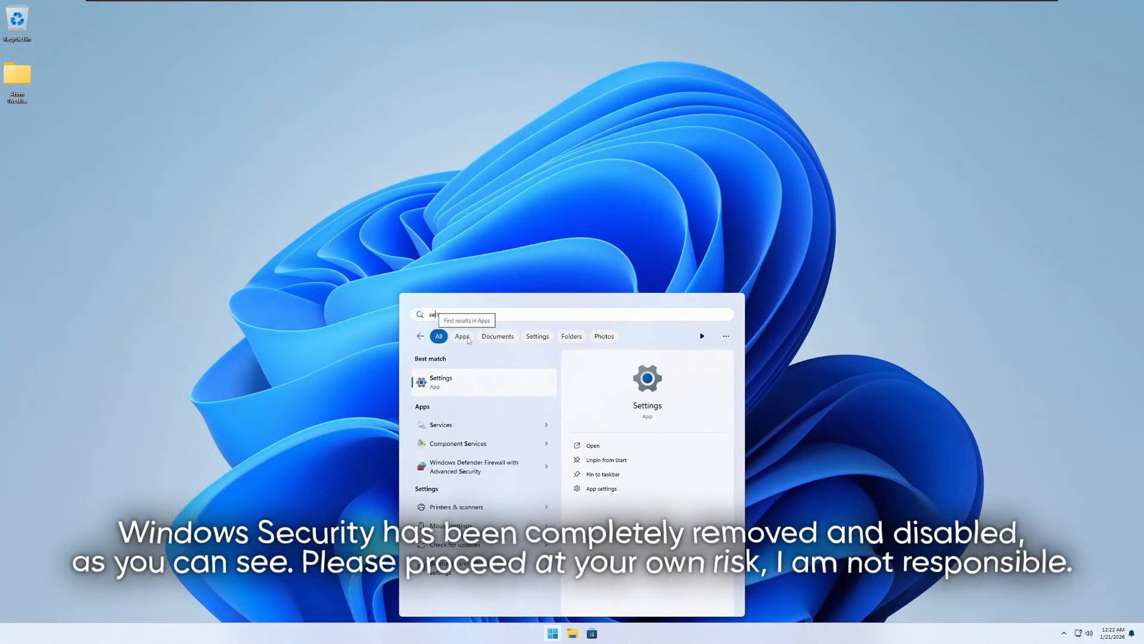
- Check the Privacy & security page in Settings for Windows Security, and close Settings
{"action": "left_click", "coordinate": [502, 383]}
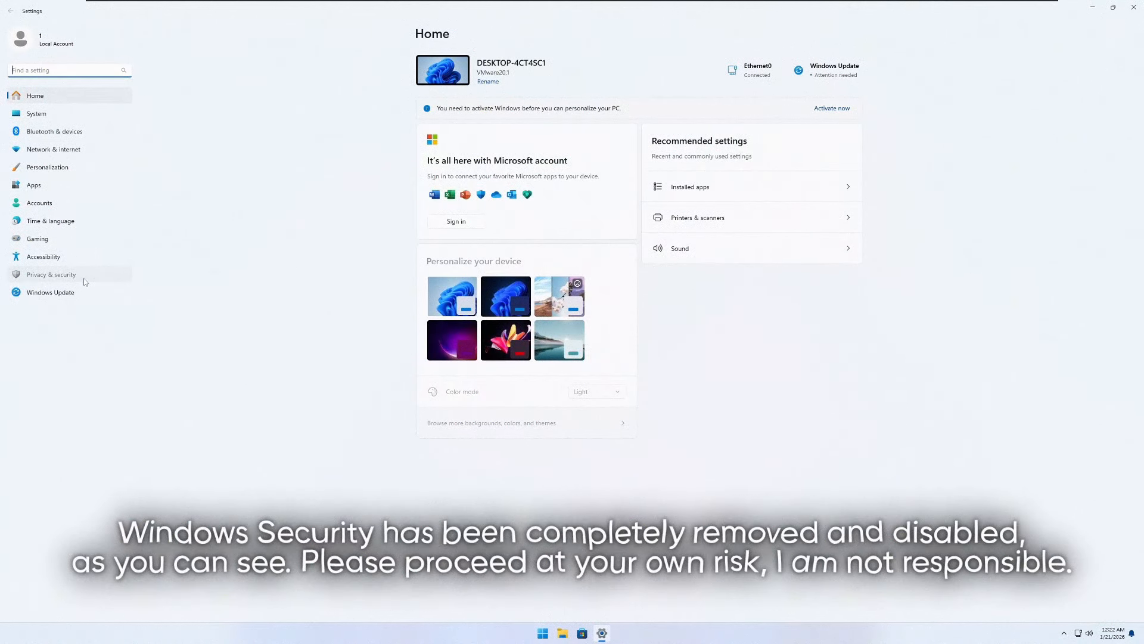
{"action": "left_click", "coordinate": [84, 278]}
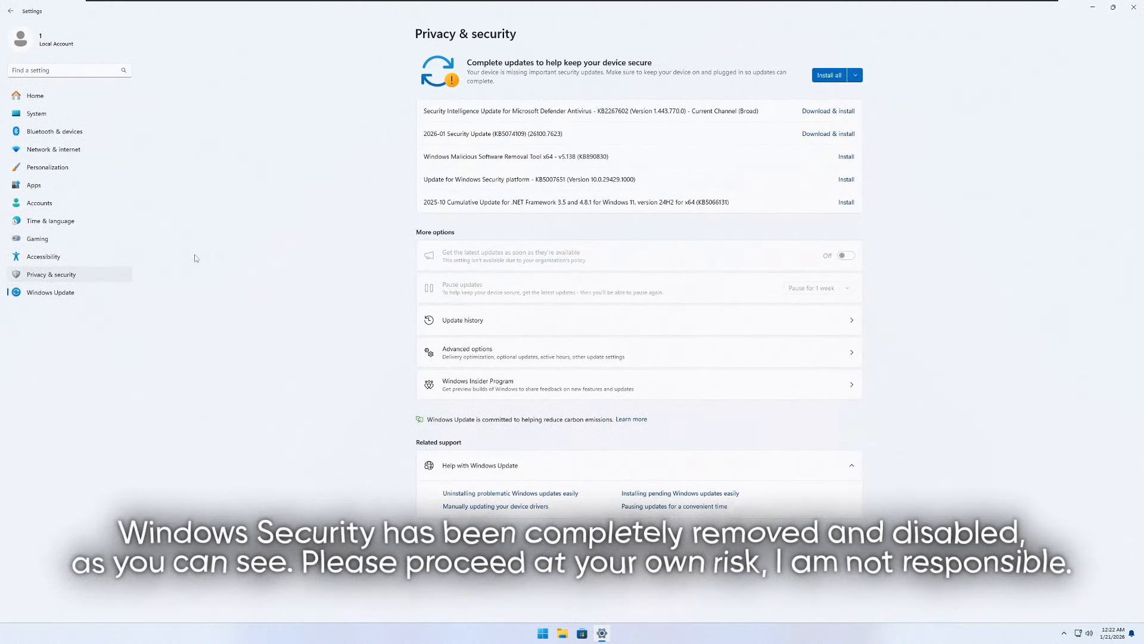
{"action": "left_click", "coordinate": [1133, 8]}
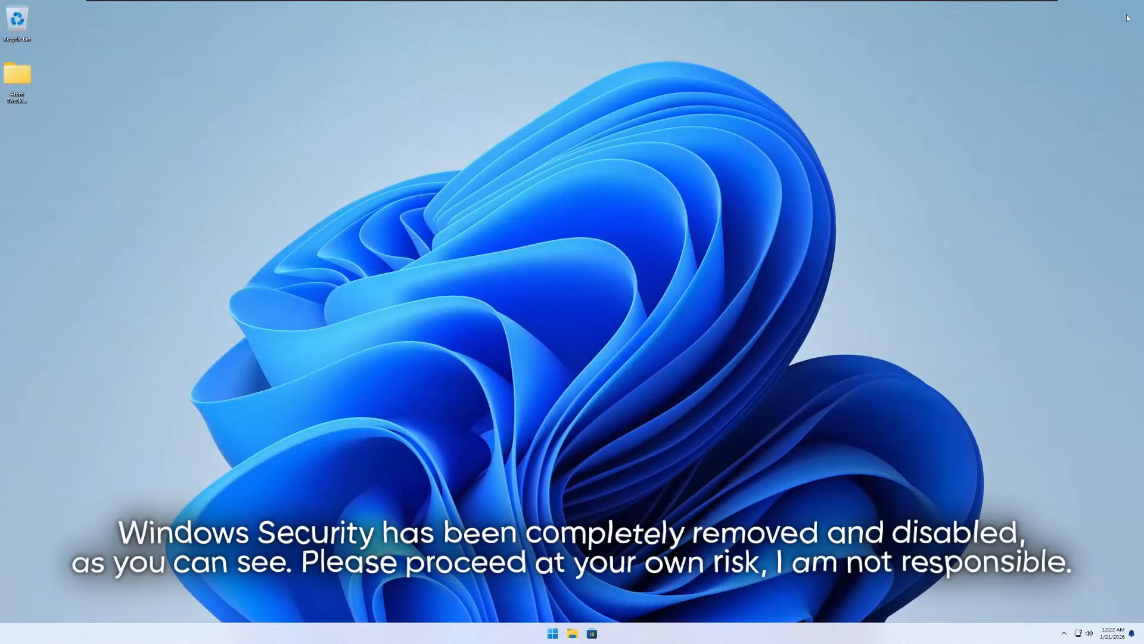
- Check the CPU, memory and process usage in Task Manager's performance view, and minimize it
{"action": "right_click", "coordinate": [468, 196]}
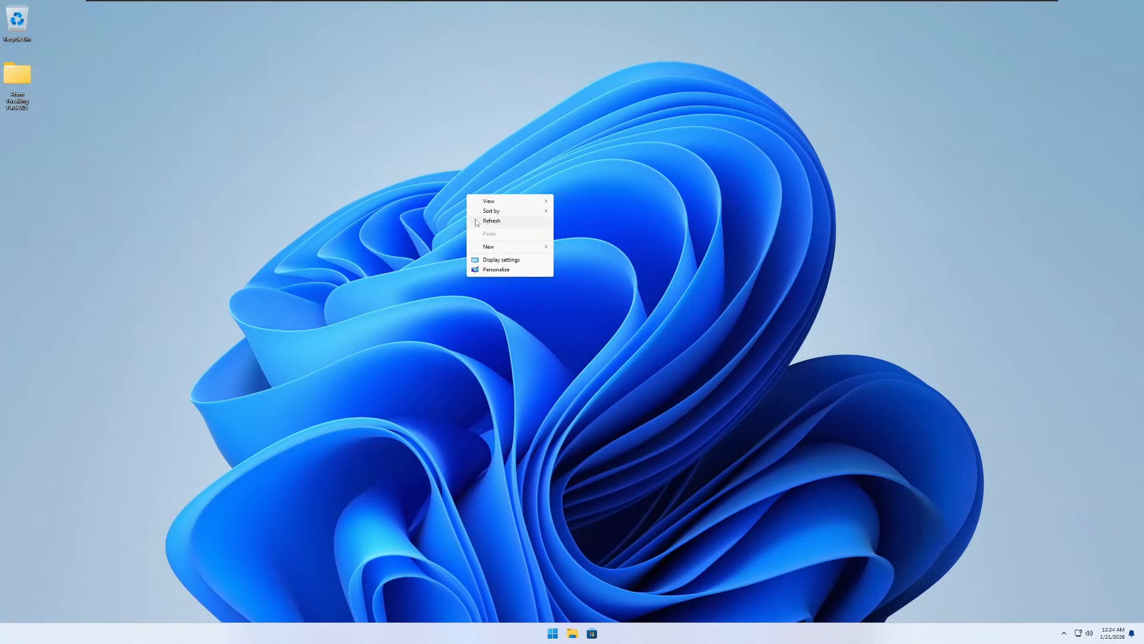
{"action": "key", "text": "ctrl+shift+Escape"}
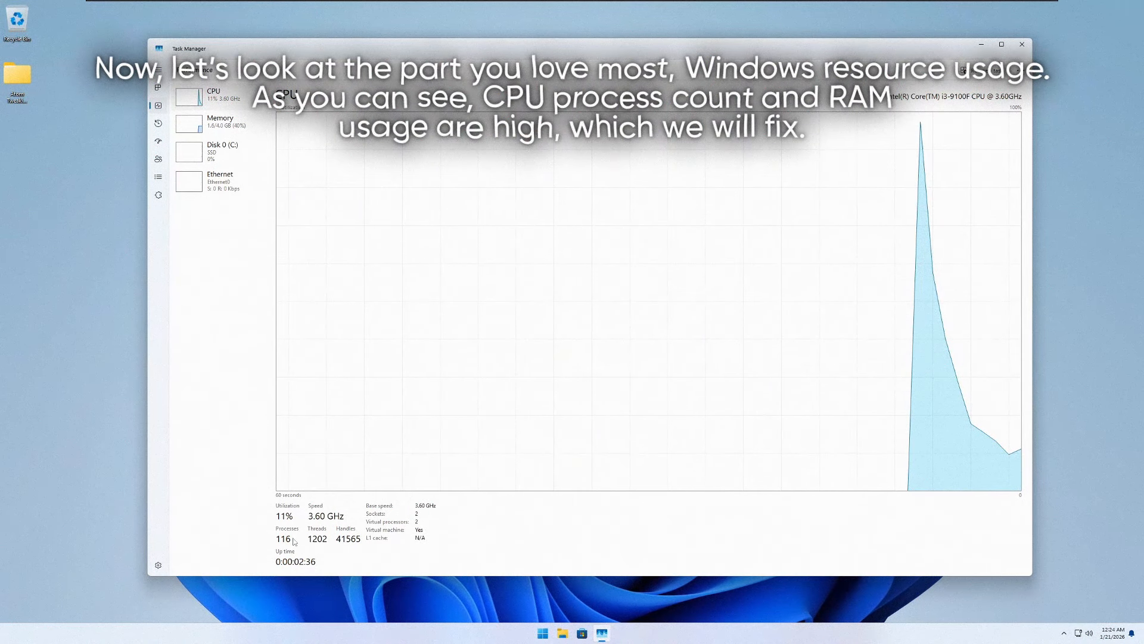
{"action": "left_click", "coordinate": [982, 45]}
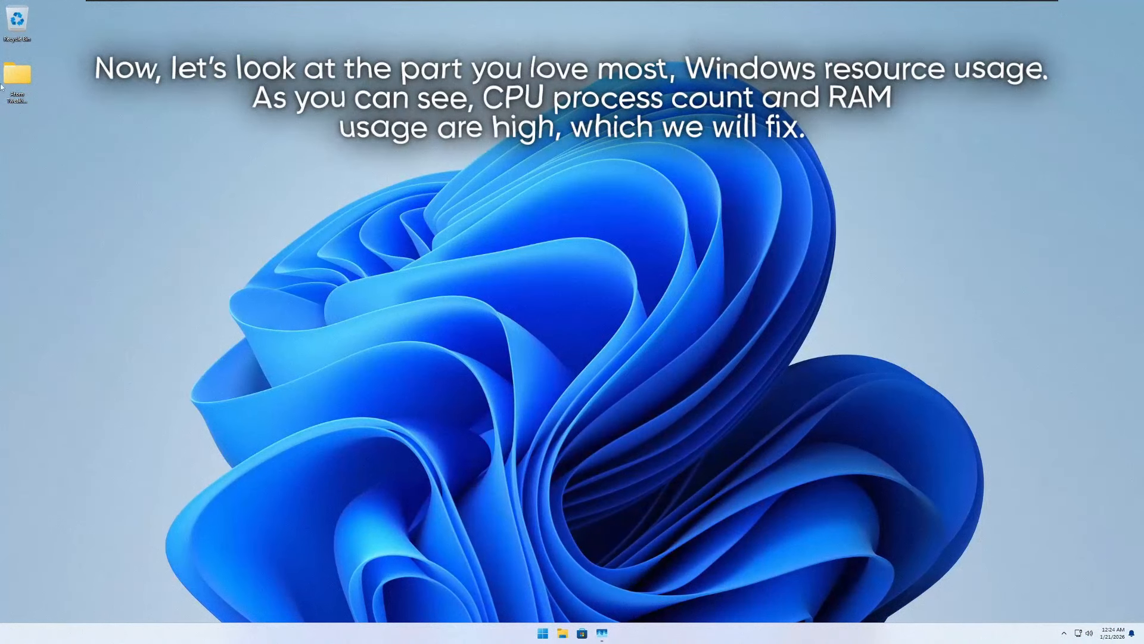
- Run the processes destroyer batch script as administrator from Atom Tweaking Pack 005 > 1 Tweaks > 9 Processes
{"action": "double_click", "coordinate": [13, 81]}
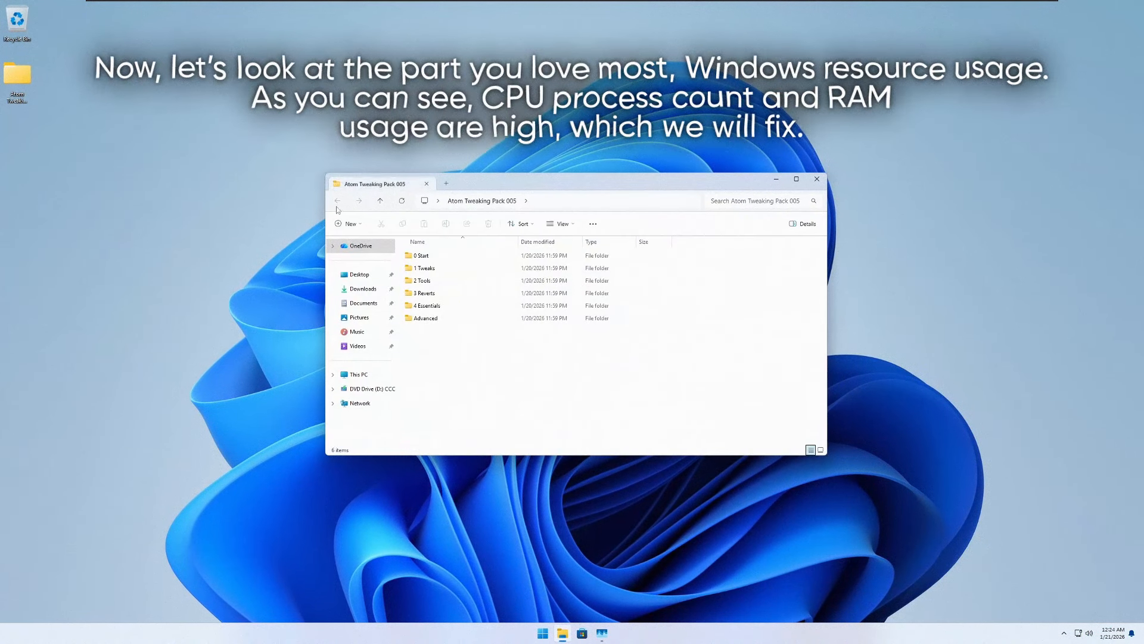
{"action": "double_click", "coordinate": [441, 269]}
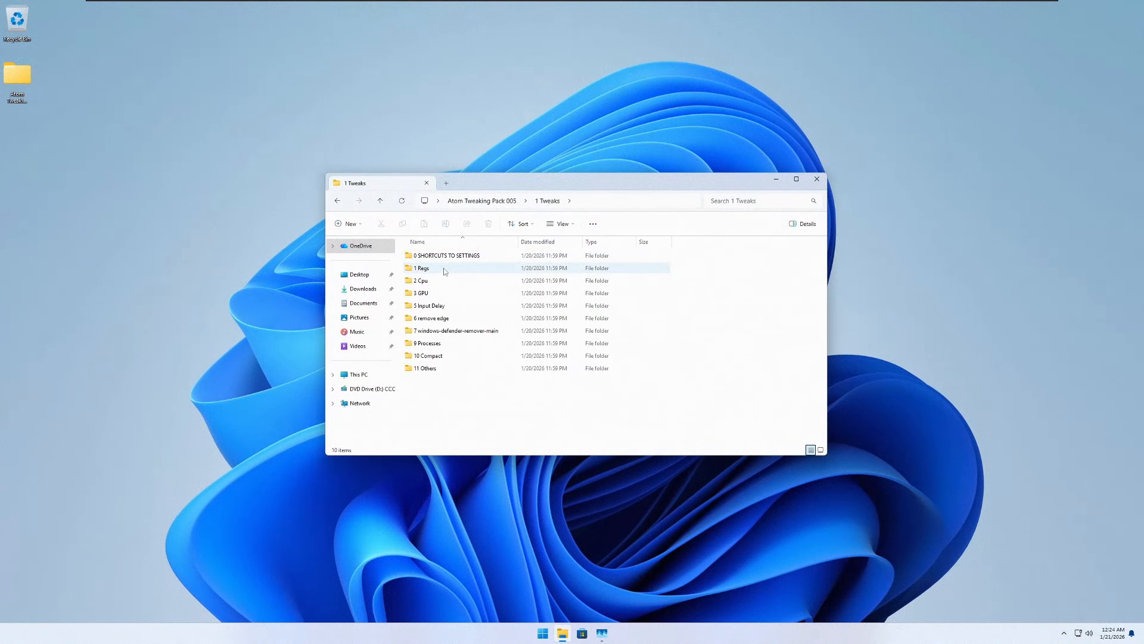
{"action": "left_click", "coordinate": [440, 347]}
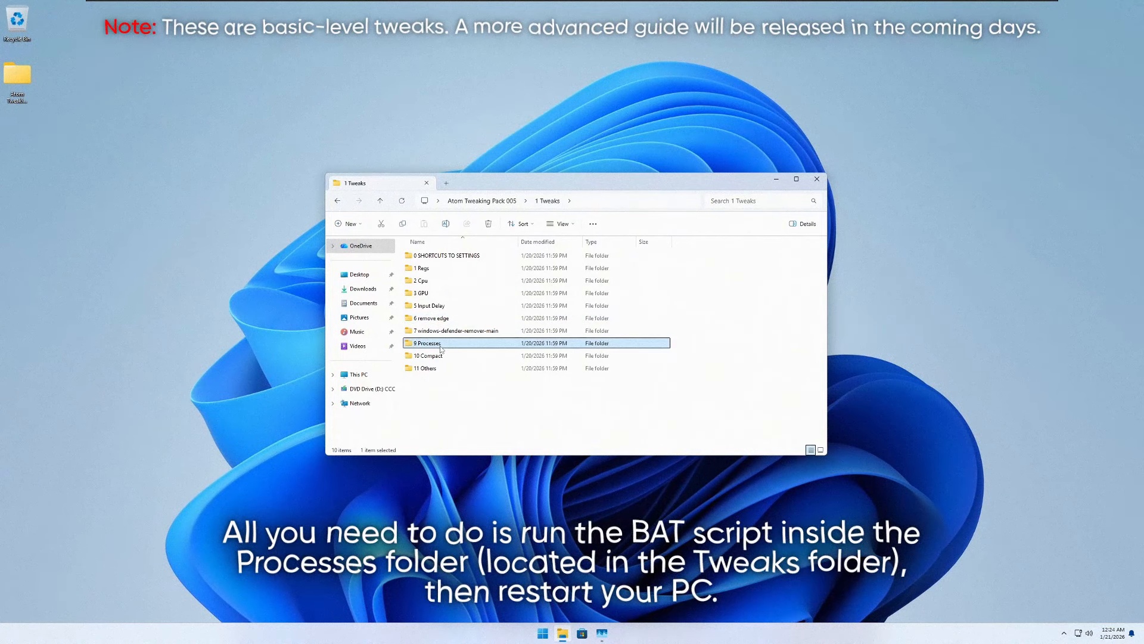
{"action": "double_click", "coordinate": [440, 346]}
{"action": "left_click", "coordinate": [436, 270]}
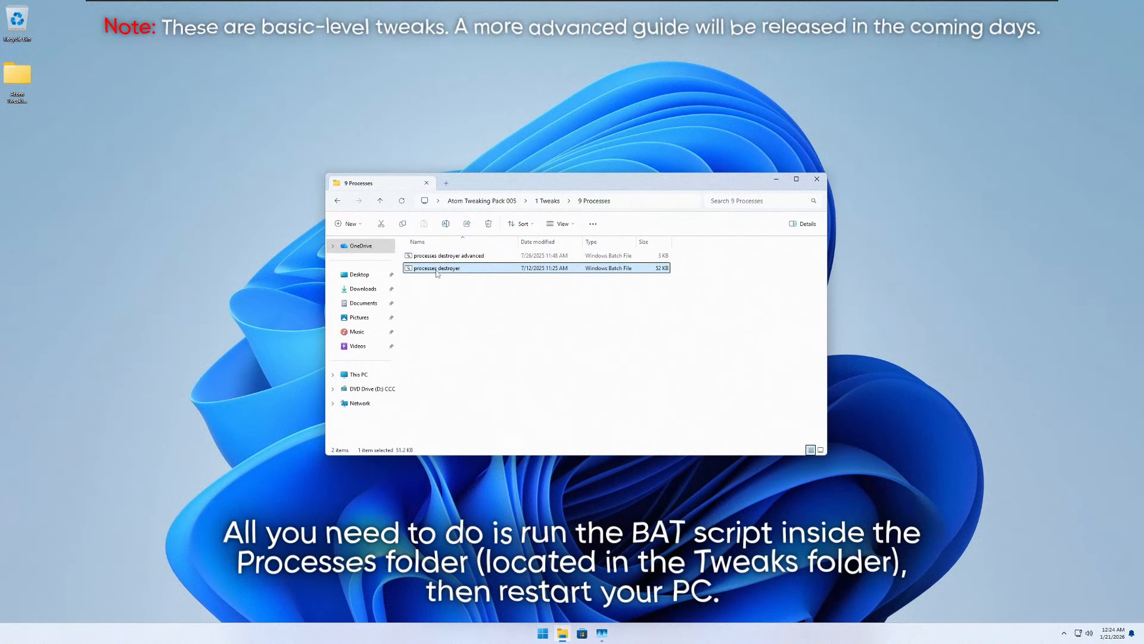
{"action": "right_click", "coordinate": [436, 271]}
{"action": "left_click", "coordinate": [462, 306]}
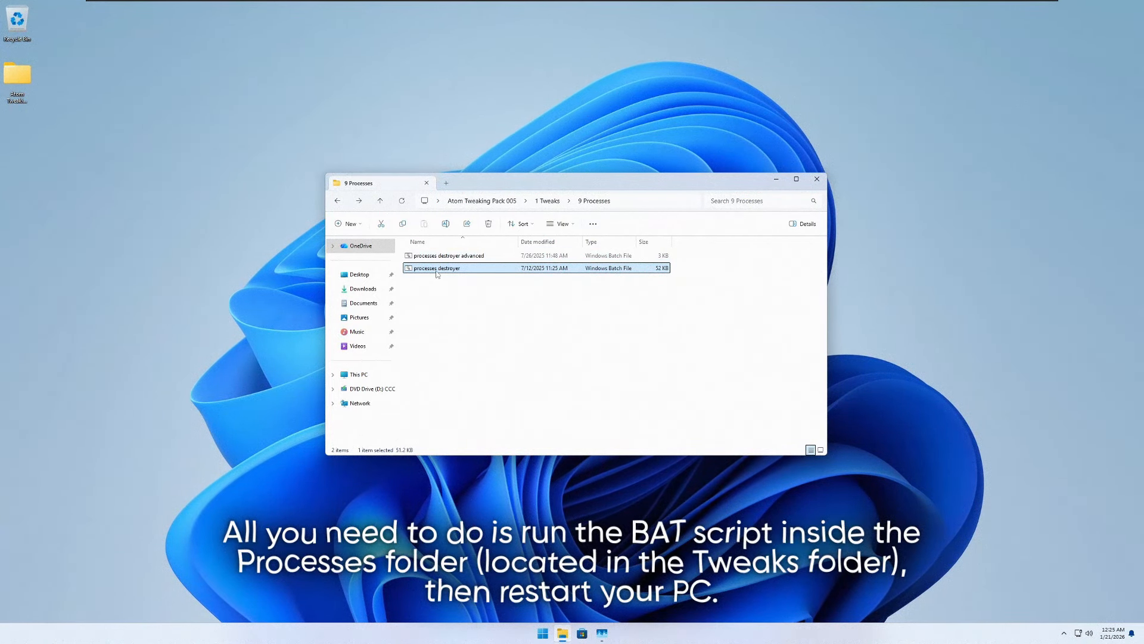
{"action": "key", "text": "alt+Left"}
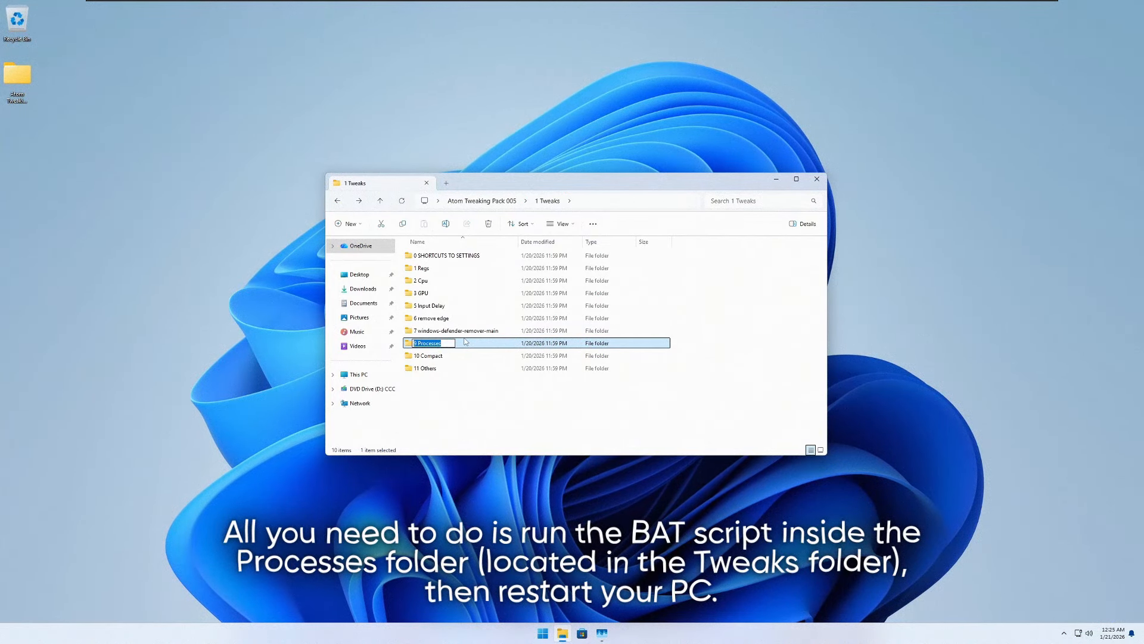
{"action": "double_click", "coordinate": [439, 345]}
{"action": "left_click_drag", "start_coordinate": [465, 281], "coordinate": [481, 245]}
{"action": "key", "text": "alt+Left"}
{"action": "key", "text": "alt+Left"}
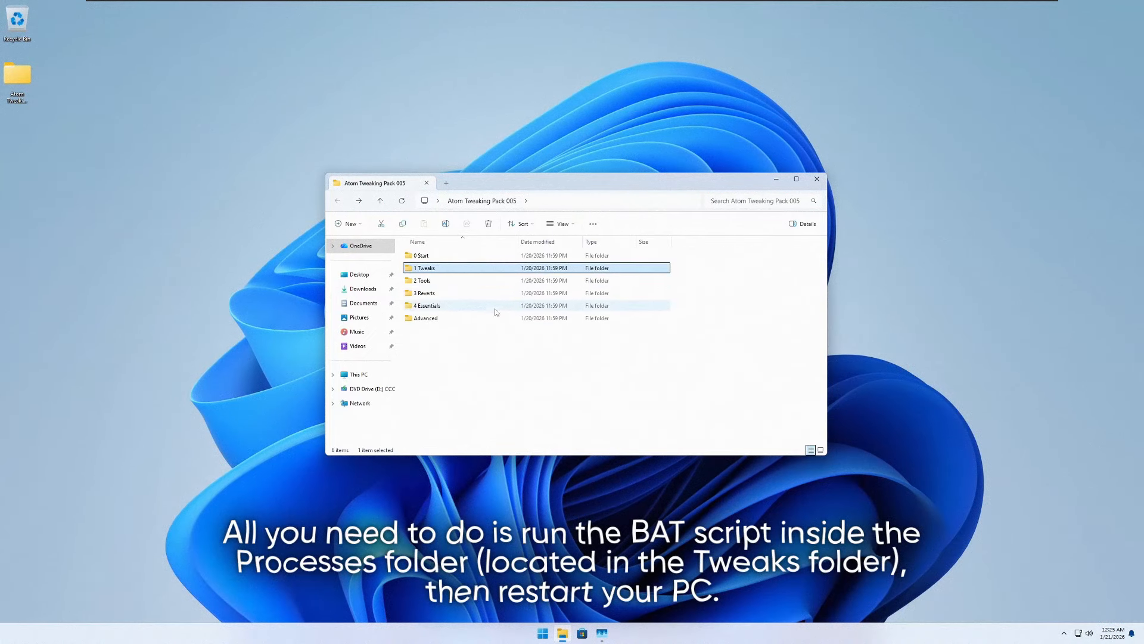
{"action": "double_click", "coordinate": [449, 281]}
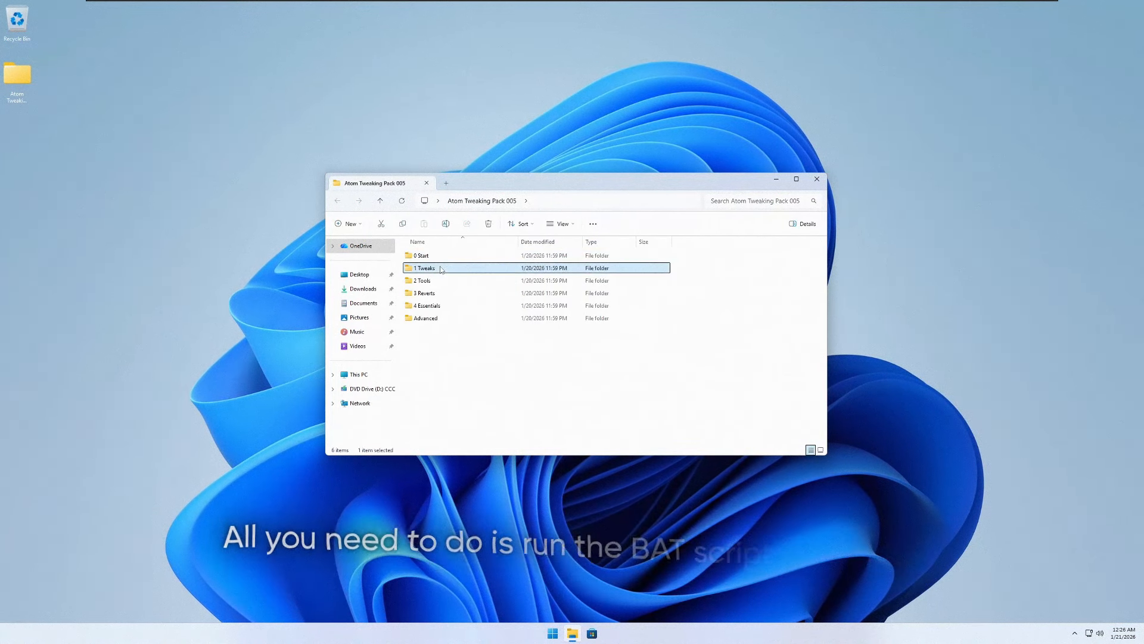
- Open Mouse Settings from the 0 SHORTCUTS TO SETTINGS folder in 1 Tweaks and disable Enhance pointer precision
{"action": "double_click", "coordinate": [441, 268]}
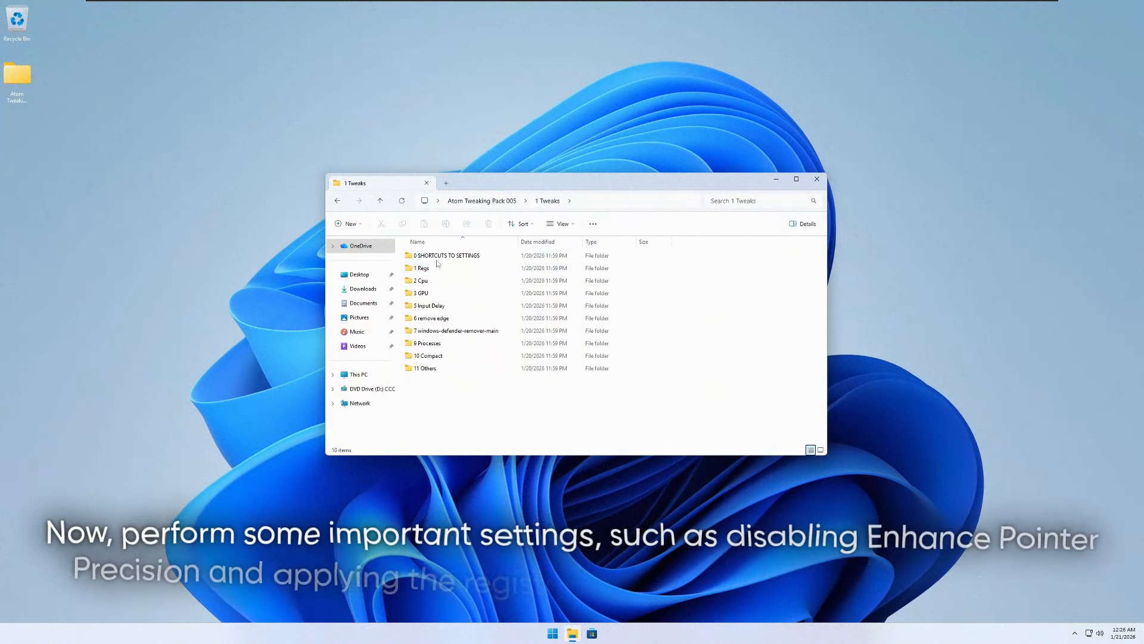
{"action": "double_click", "coordinate": [434, 256]}
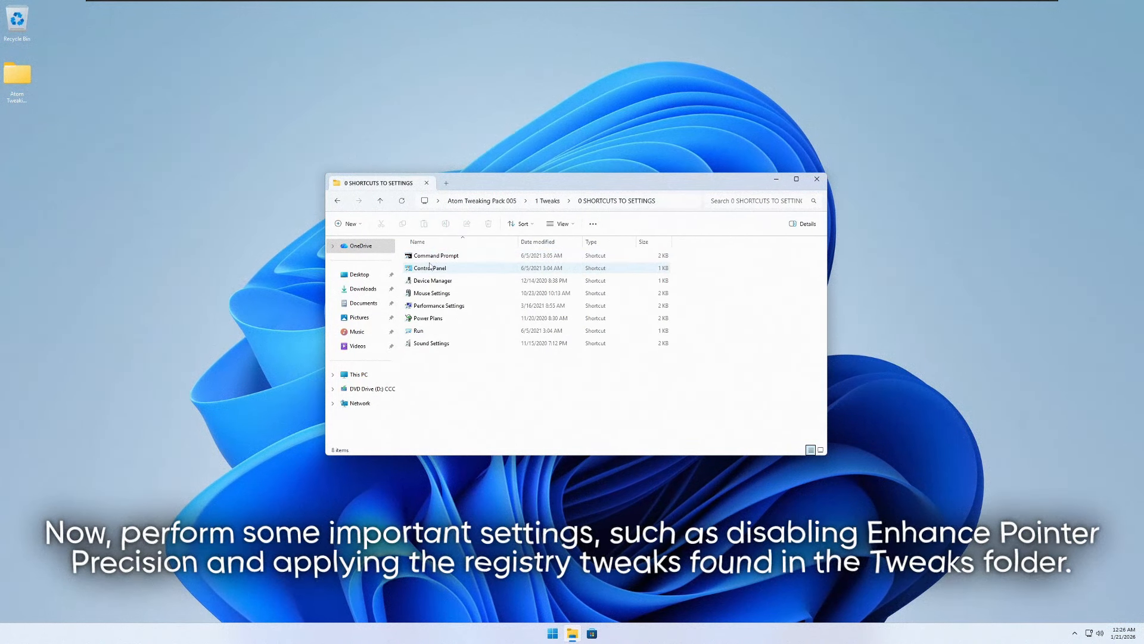
{"action": "left_click", "coordinate": [434, 256]}
{"action": "right_click", "coordinate": [435, 293]}
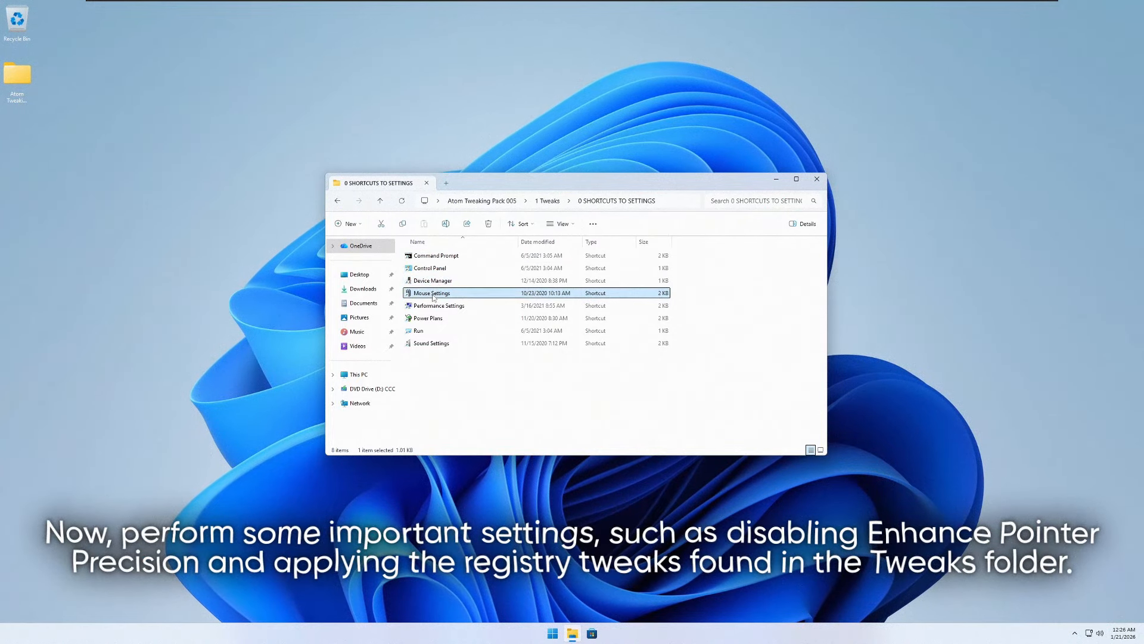
{"action": "left_click", "coordinate": [454, 302]}
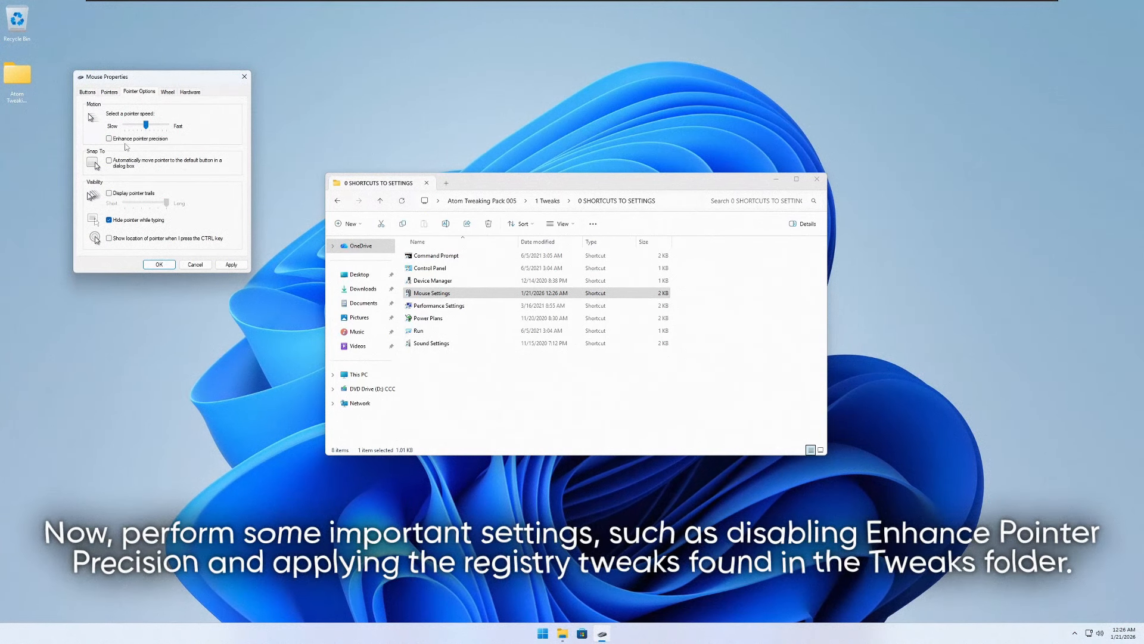
{"action": "left_click", "coordinate": [169, 267]}
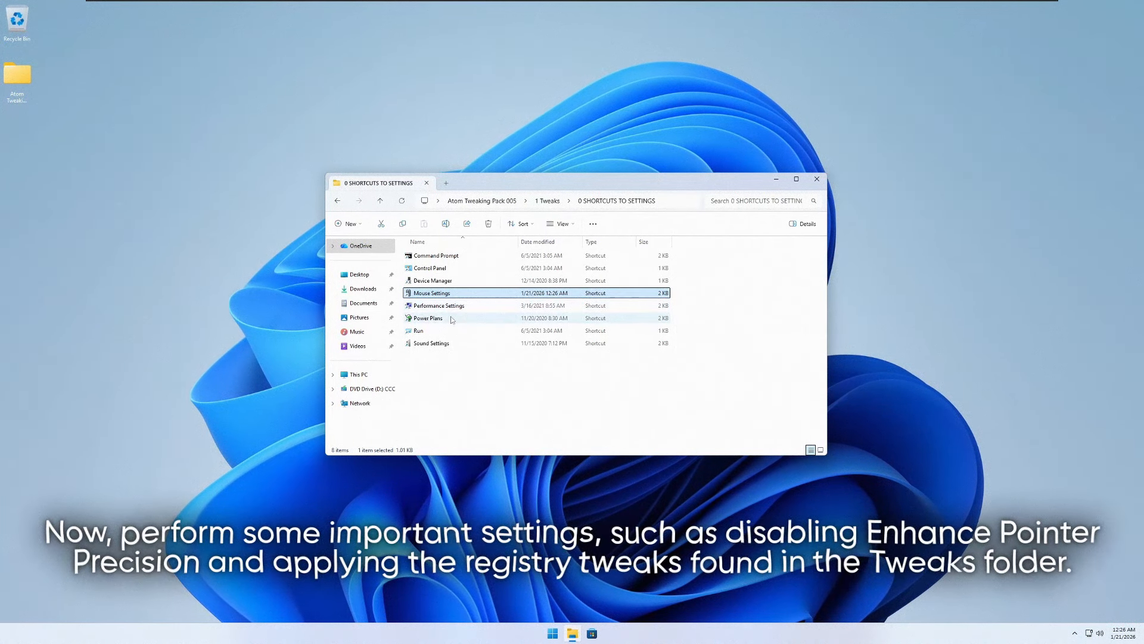
- Open Performance Settings, adjust visual effects for best performance, and re-enable smooth edges of screen fonts and smooth-scroll list boxes
{"action": "left_click", "coordinate": [451, 308]}
{"action": "right_click", "coordinate": [452, 307]}
{"action": "left_click", "coordinate": [477, 324]}
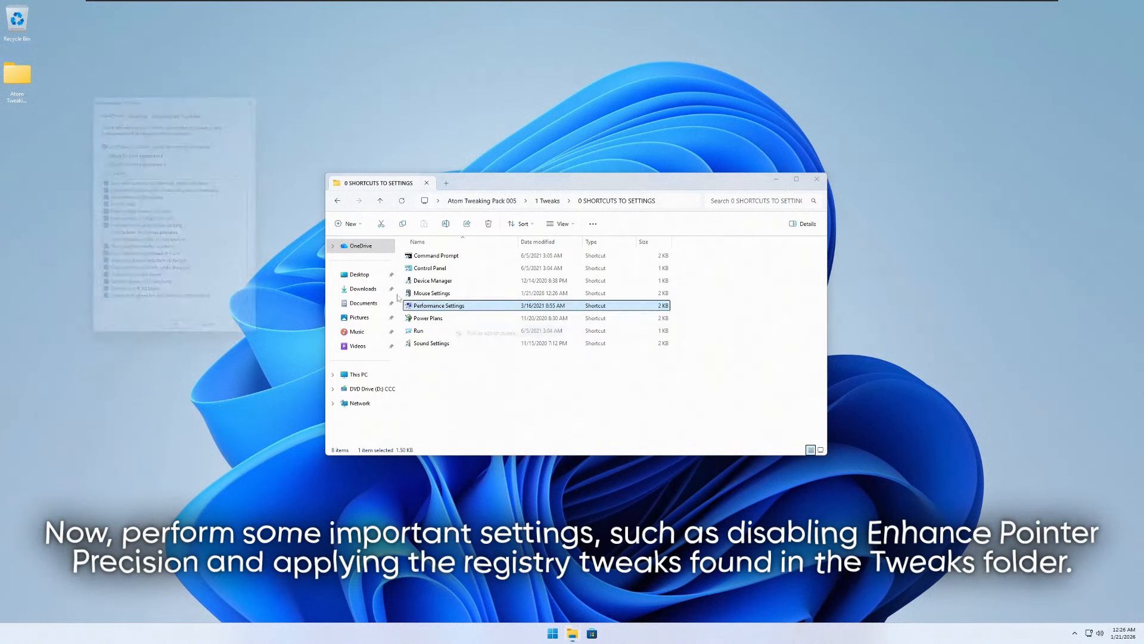
{"action": "left_click", "coordinate": [143, 159]}
{"action": "left_click", "coordinate": [100, 293]}
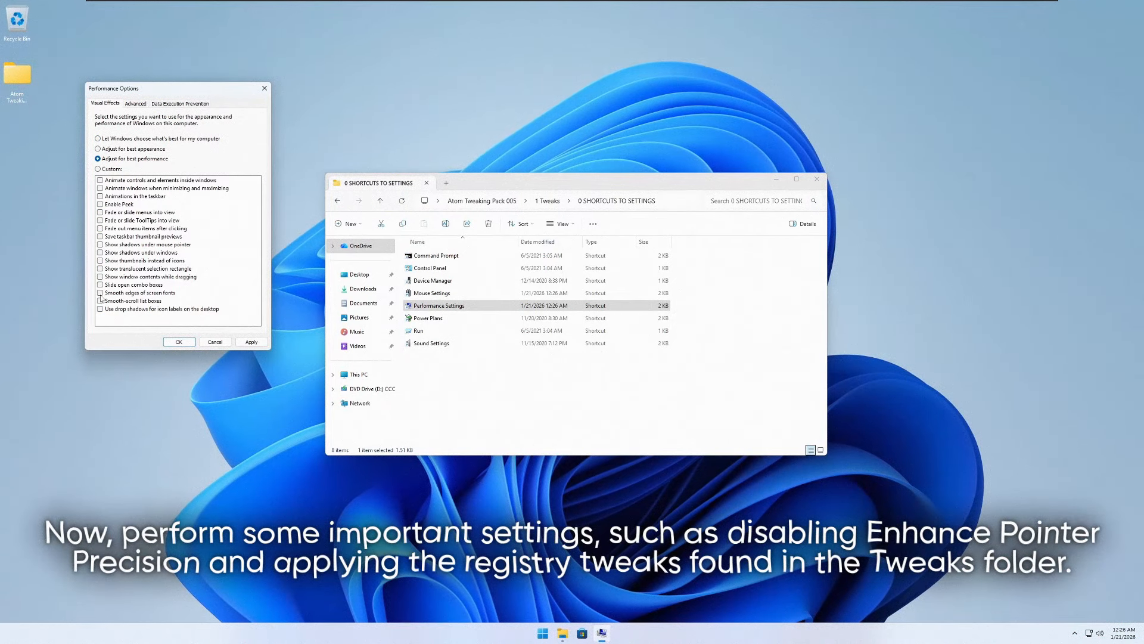
{"action": "left_click", "coordinate": [100, 301]}
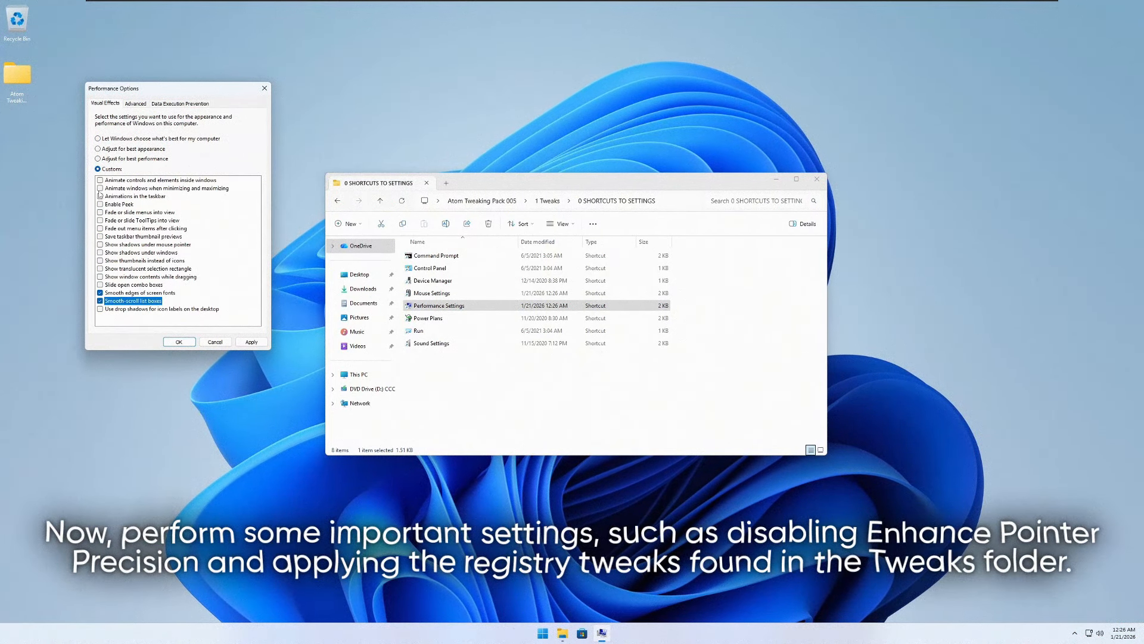
- Enable mouse pointer and window shadows, thumbnails instead of icons, translucent selection rectangle and window contents while dragging, and apply the visual effects
{"action": "left_click", "coordinate": [100, 244]}
{"action": "left_click", "coordinate": [100, 253]}
{"action": "left_click", "coordinate": [100, 261]}
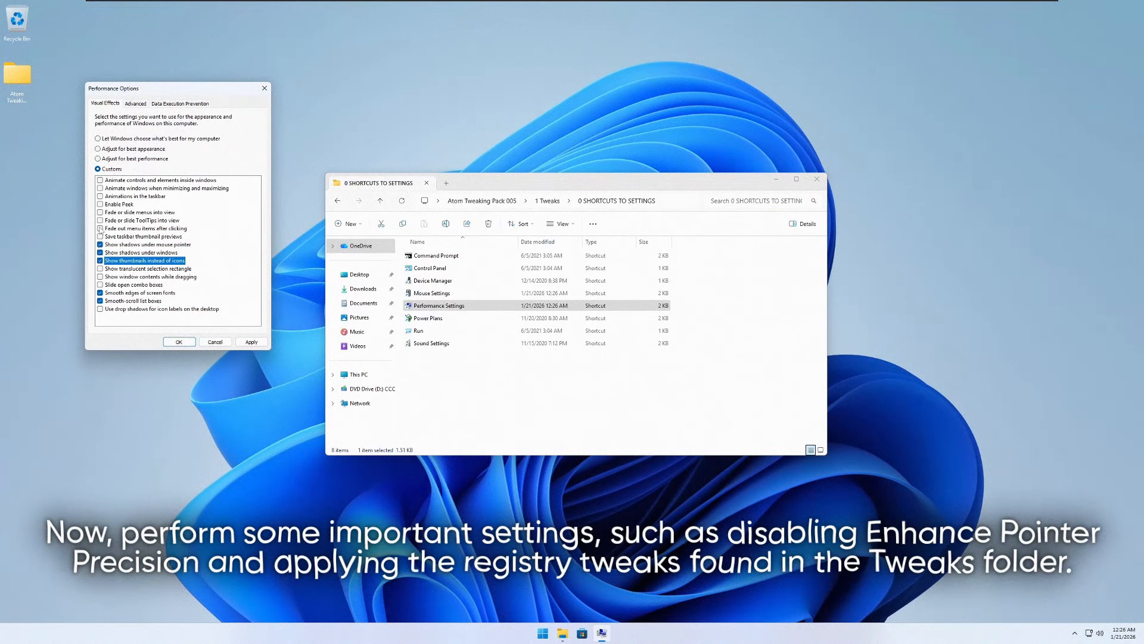
{"action": "left_click", "coordinate": [100, 269]}
{"action": "left_click", "coordinate": [100, 277]}
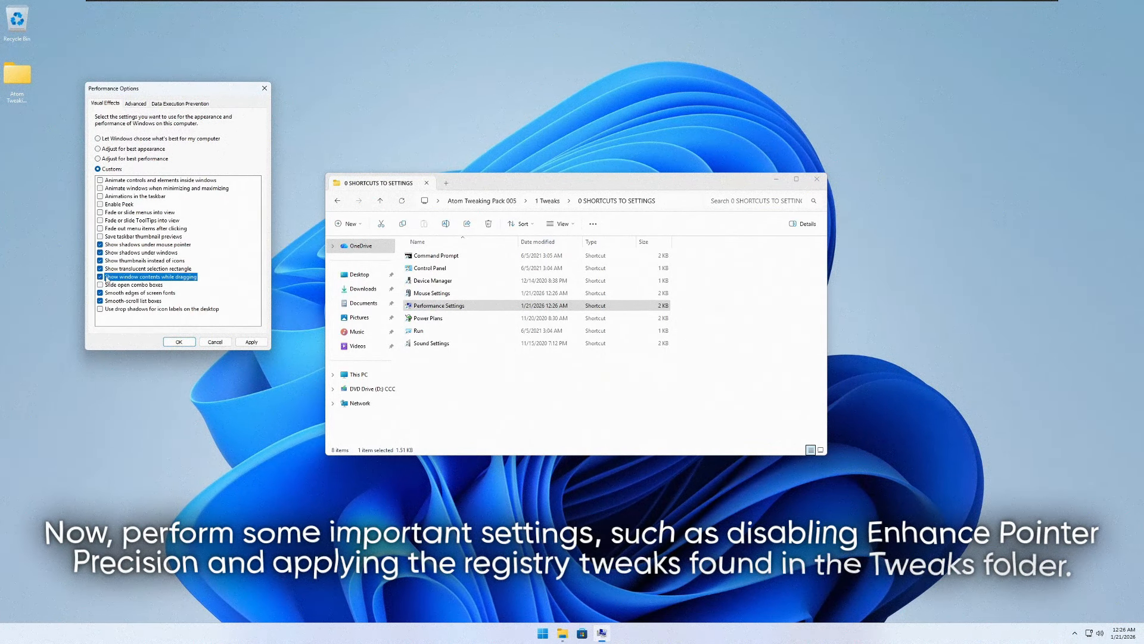
{"action": "left_click", "coordinate": [179, 341]}
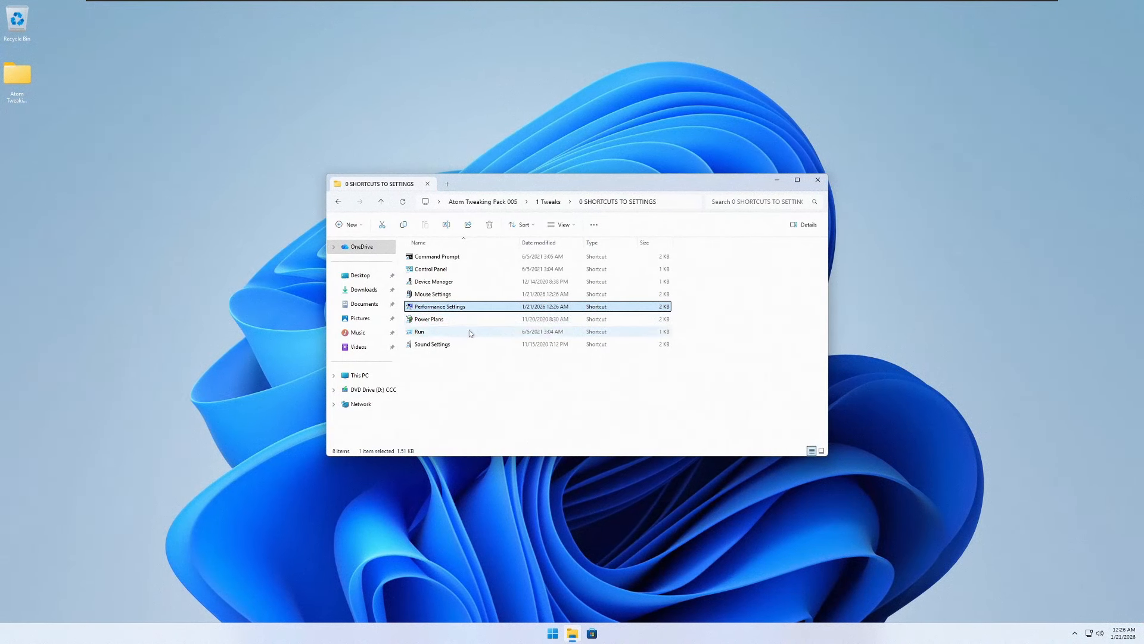
- Add the CPU Optimization entries from the 1 Regs folder in 1 Tweaks to the registry
{"action": "key", "text": "alt+Left"}
{"action": "double_click", "coordinate": [450, 269]}
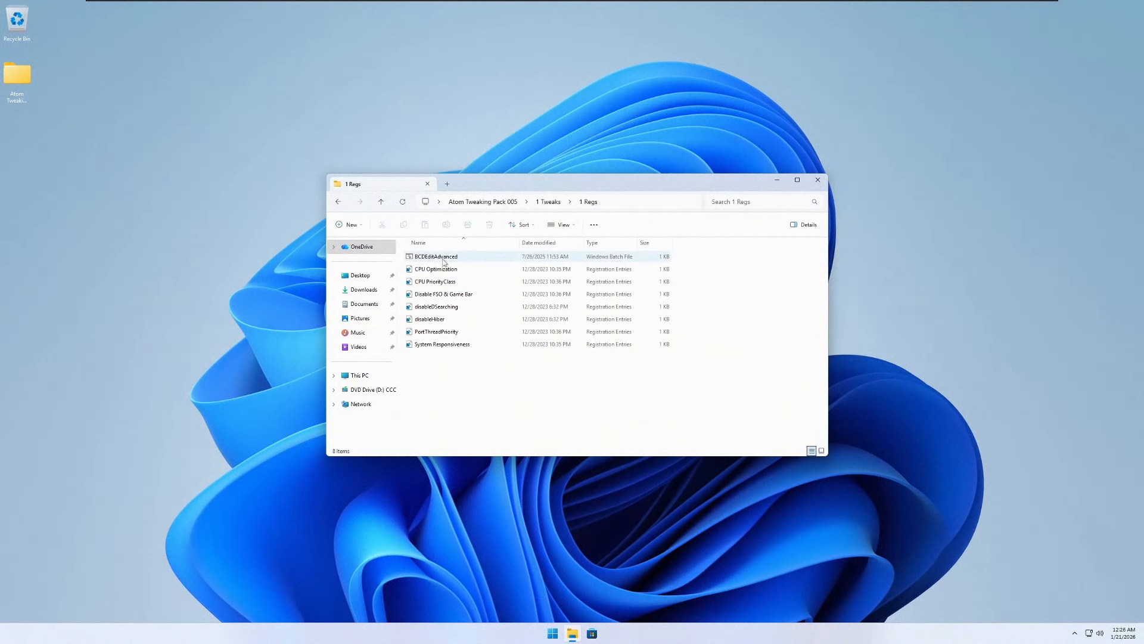
{"action": "left_click", "coordinate": [467, 294]}
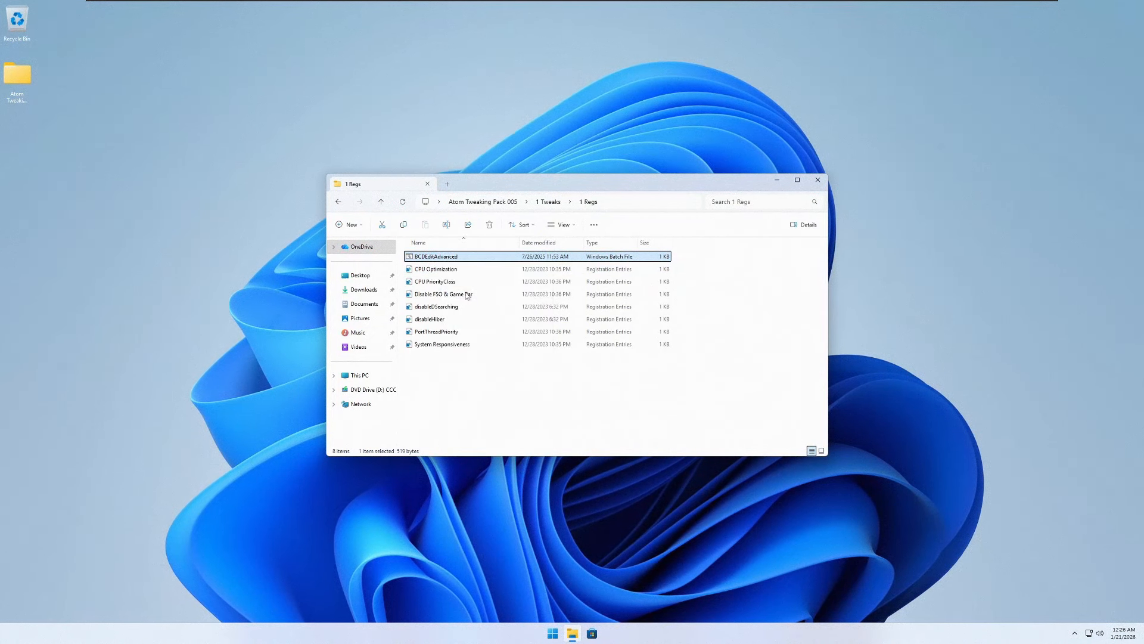
{"action": "left_click", "coordinate": [446, 271]}
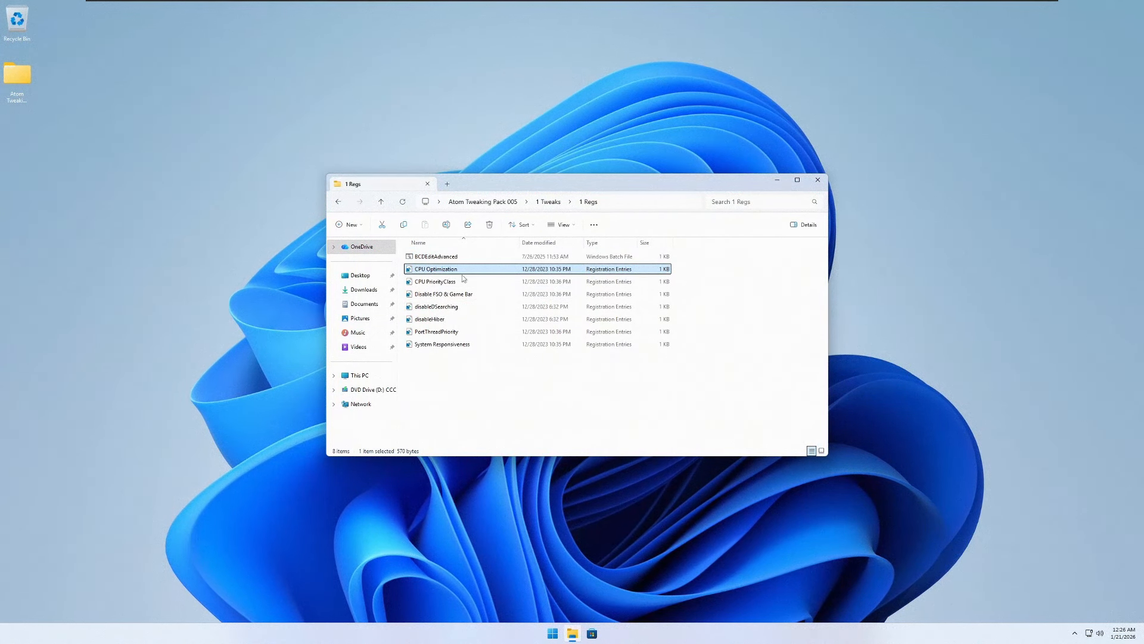
{"action": "double_click", "coordinate": [461, 273]}
{"action": "key", "text": "Return"}
{"action": "key", "text": "Return"}
- Add the CPU PriorityClass and Disable FSO & Game Bar entries to the registry
{"action": "double_click", "coordinate": [464, 282]}
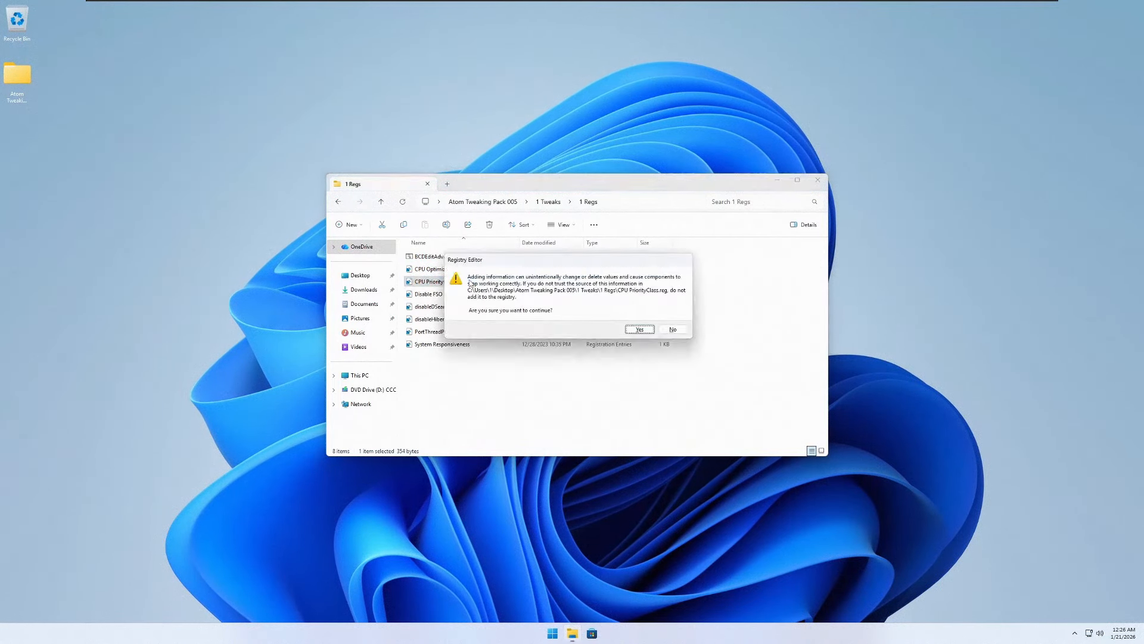
{"action": "key", "text": "Return"}
{"action": "key", "text": "Return"}
{"action": "double_click", "coordinate": [464, 295]}
- Add the disableHiber, PortThreadPriority and System Responsiveness entries to the registry
{"action": "key", "text": "Return"}
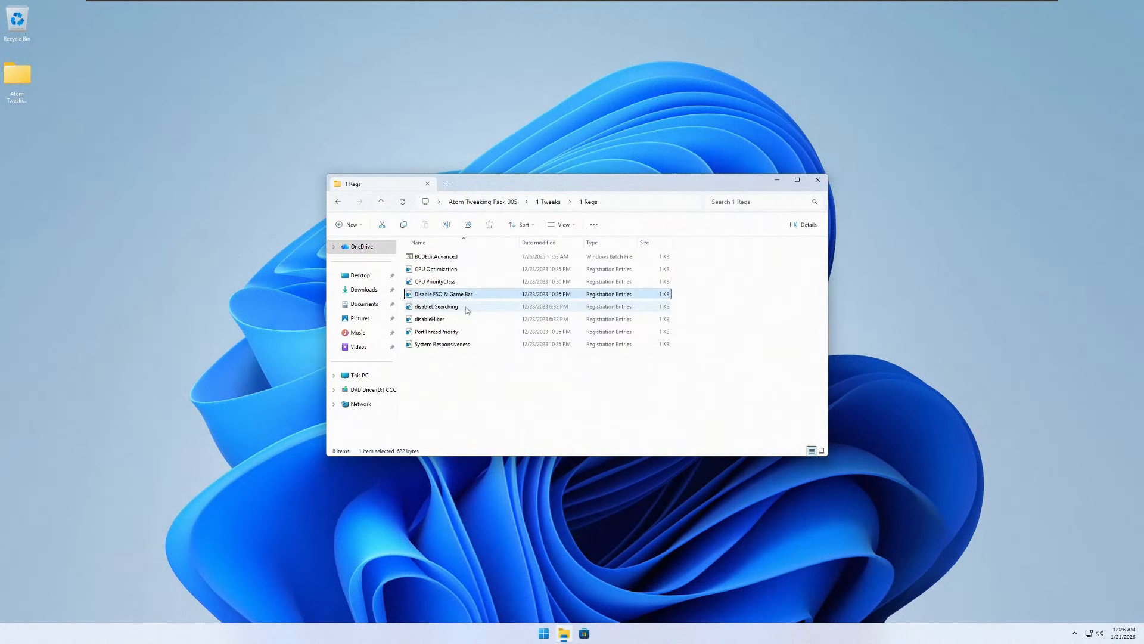
{"action": "double_click", "coordinate": [458, 322]}
{"action": "key", "text": "Return"}
{"action": "key", "text": "Return"}
{"action": "double_click", "coordinate": [454, 334]}
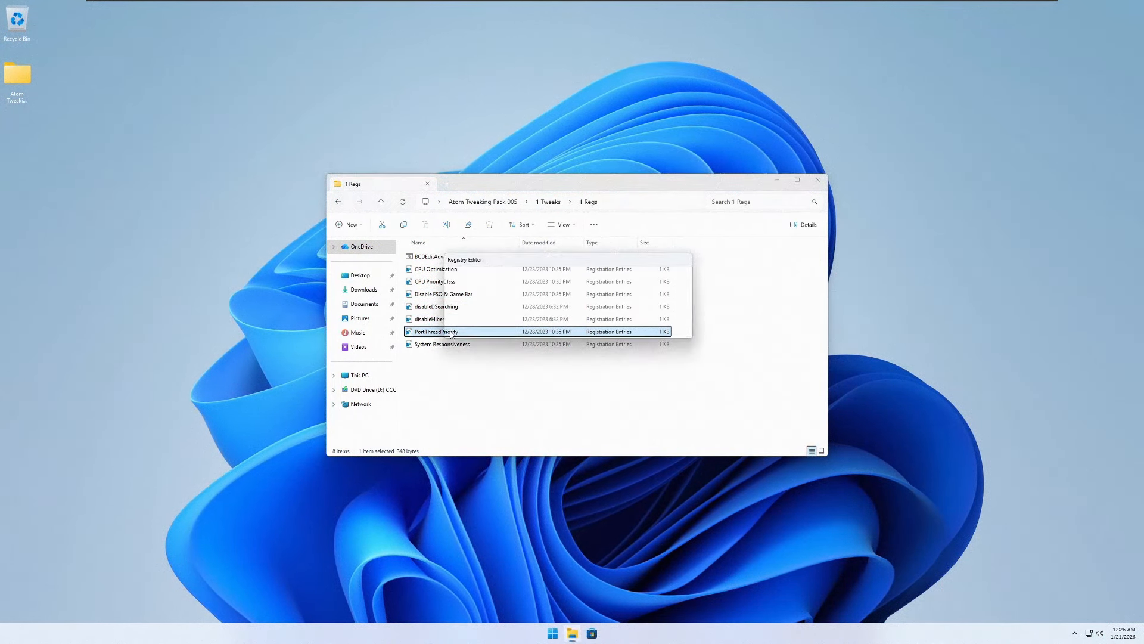
{"action": "key", "text": "Return"}
{"action": "key", "text": "Return"}
{"action": "double_click", "coordinate": [448, 346]}
- Add the RunME entries from the 2 Cpu folder in 1 Tweaks to the registry
{"action": "key", "text": "alt+Up"}
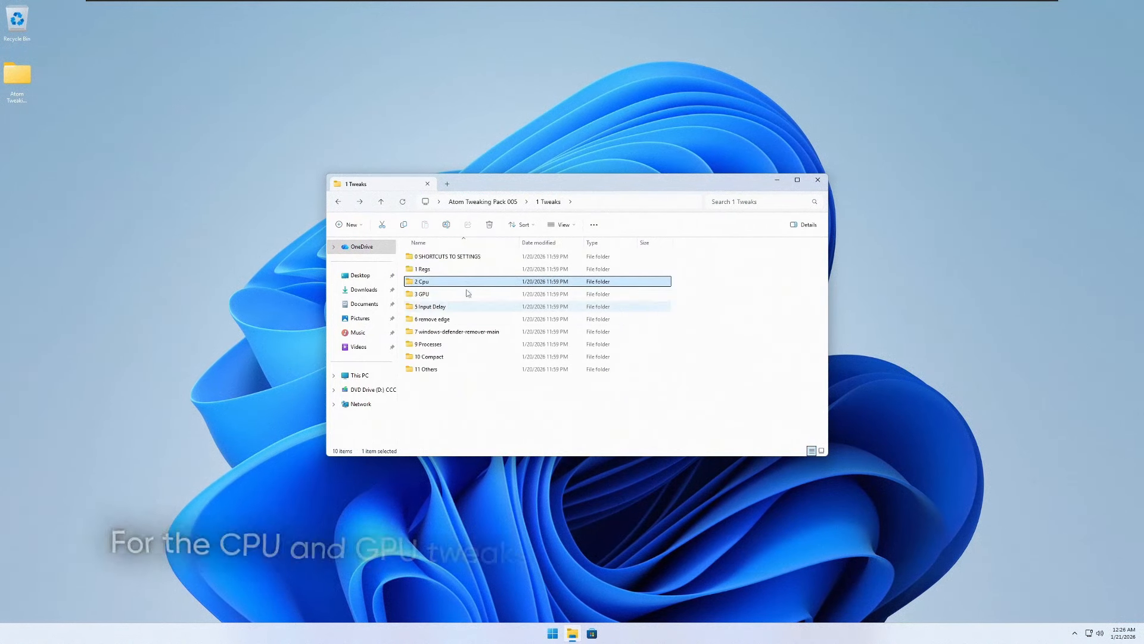
{"action": "double_click", "coordinate": [444, 281]}
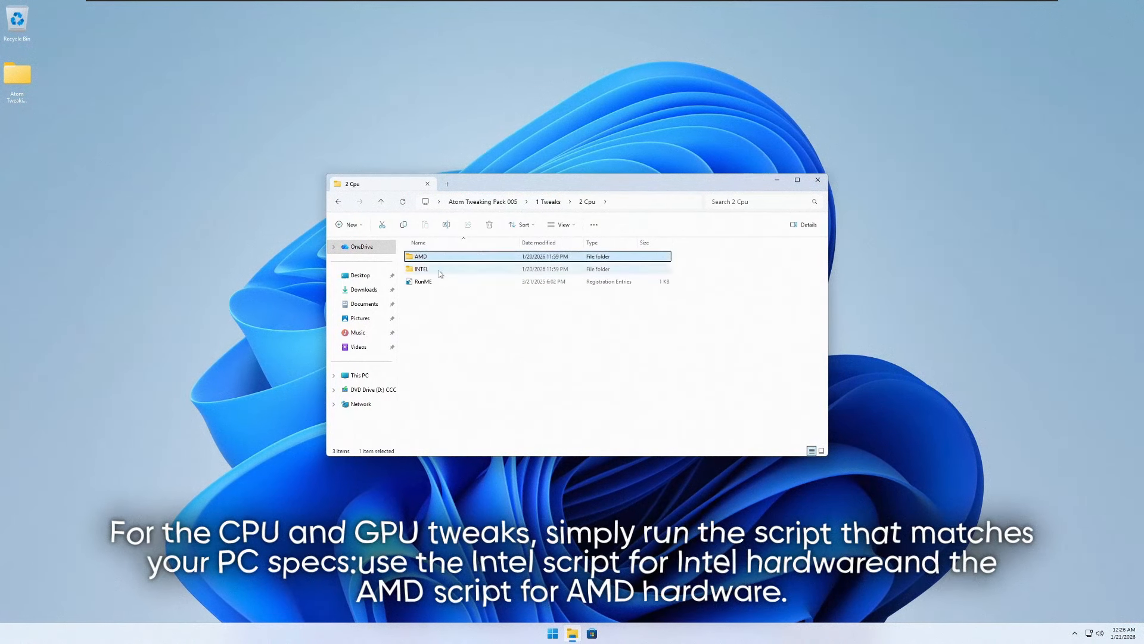
{"action": "double_click", "coordinate": [432, 282]}
{"action": "key", "text": "Return"}
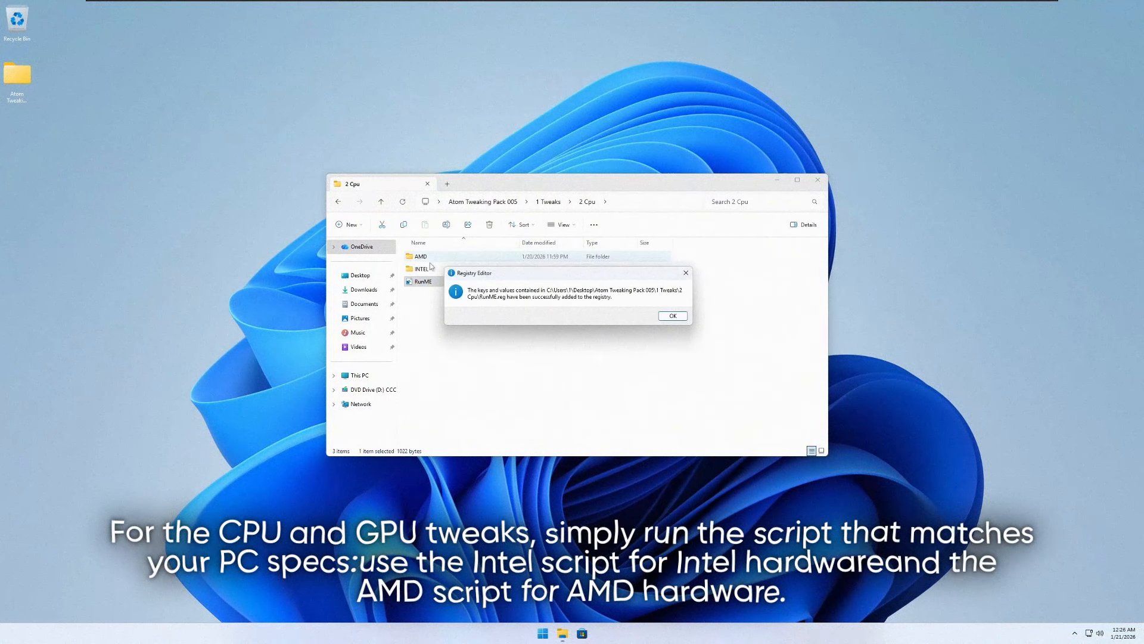
{"action": "key", "text": "Return"}
- Run the intel and intel advanced batch scripts from the INTEL folder of 2 Cpu as administrator
{"action": "left_click", "coordinate": [463, 270]}
{"action": "double_click", "coordinate": [462, 271]}
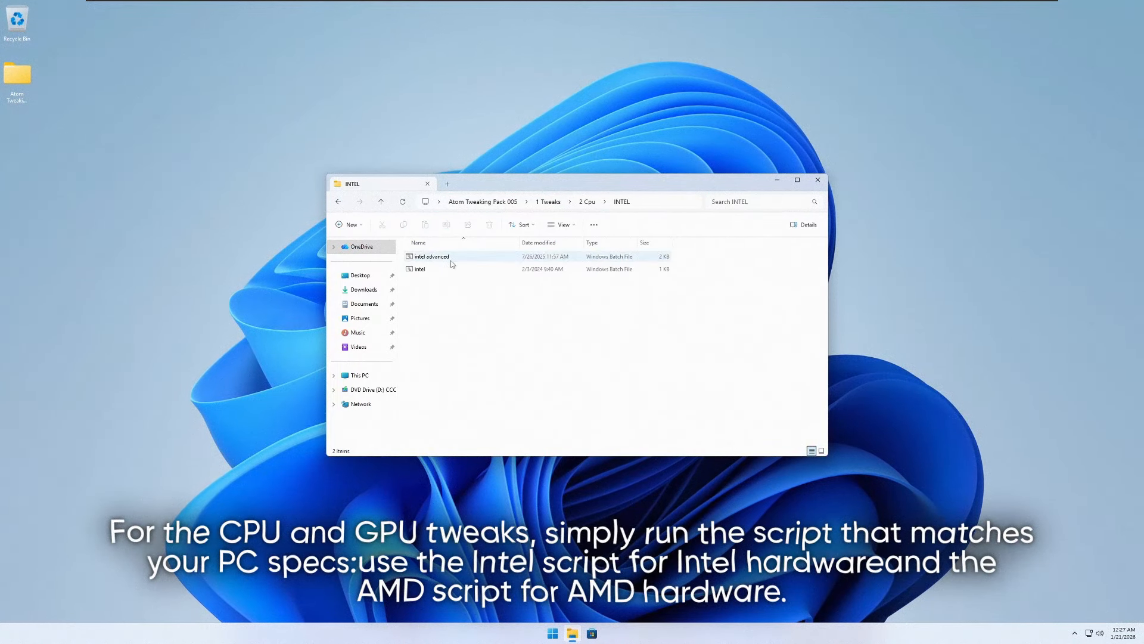
{"action": "right_click", "coordinate": [445, 270]}
{"action": "left_click", "coordinate": [470, 305]}
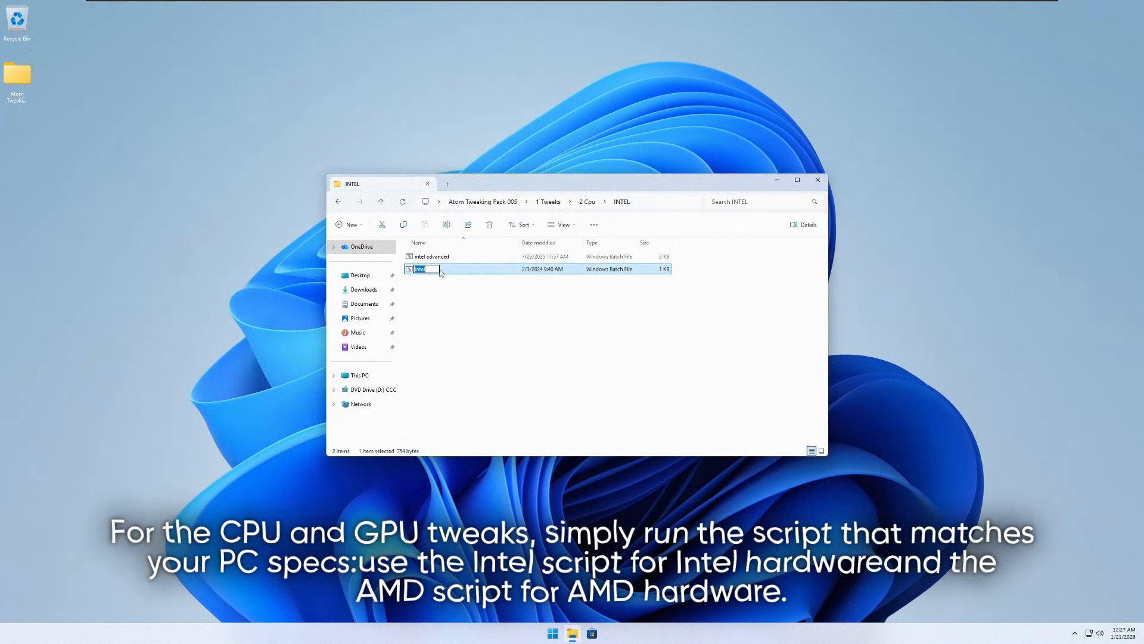
{"action": "left_click", "coordinate": [436, 257]}
{"action": "right_click", "coordinate": [447, 258]}
{"action": "left_click", "coordinate": [462, 290]}
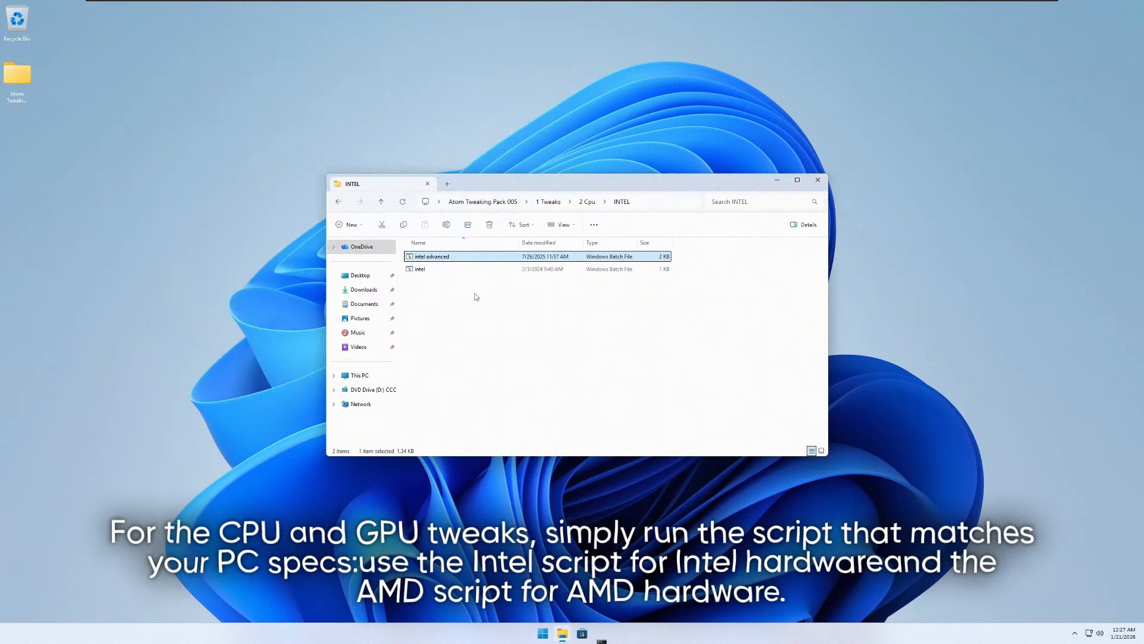
{"action": "key", "text": "alt+Left"}
{"action": "key", "text": "alt+Left"}
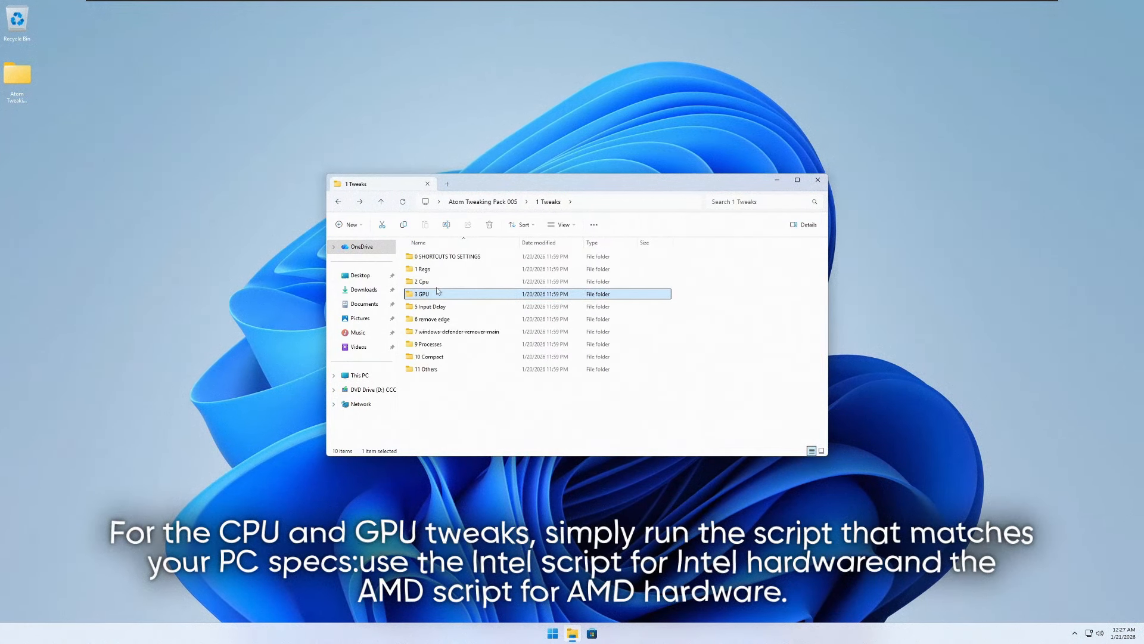
- Examine the entries of the RunME registry file from the 3 GPU folder in Notepad, and close it
{"action": "double_click", "coordinate": [435, 296]}
{"action": "double_click", "coordinate": [432, 295]}
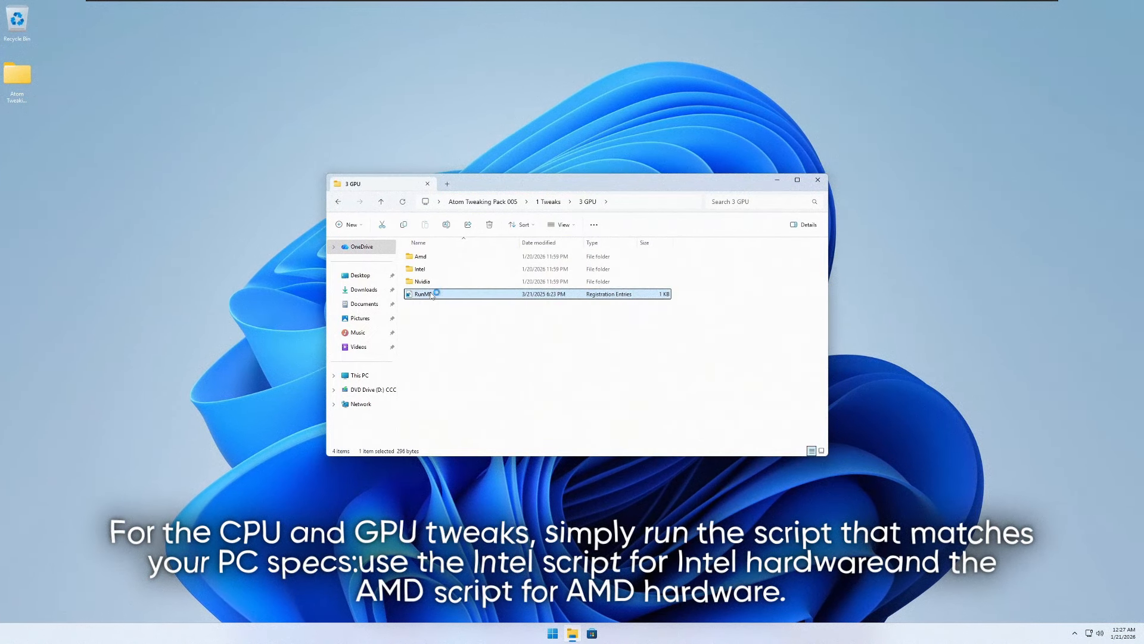
{"action": "key", "text": "Escape"}
{"action": "right_click", "coordinate": [445, 294]}
{"action": "left_click", "coordinate": [471, 310]}
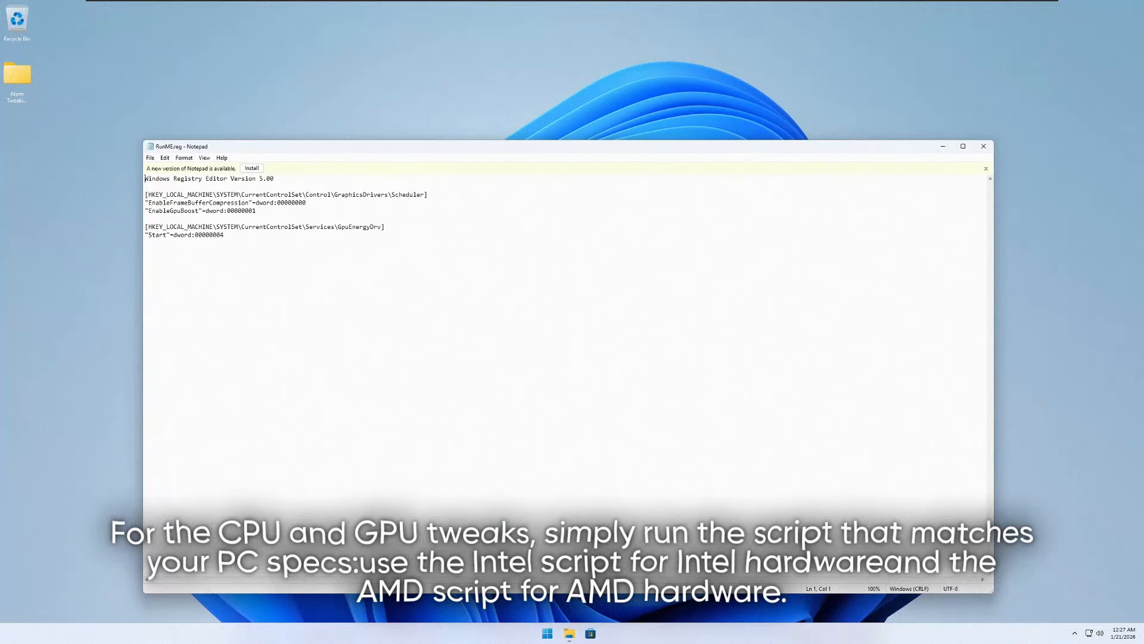
{"action": "left_click", "coordinate": [983, 146]}
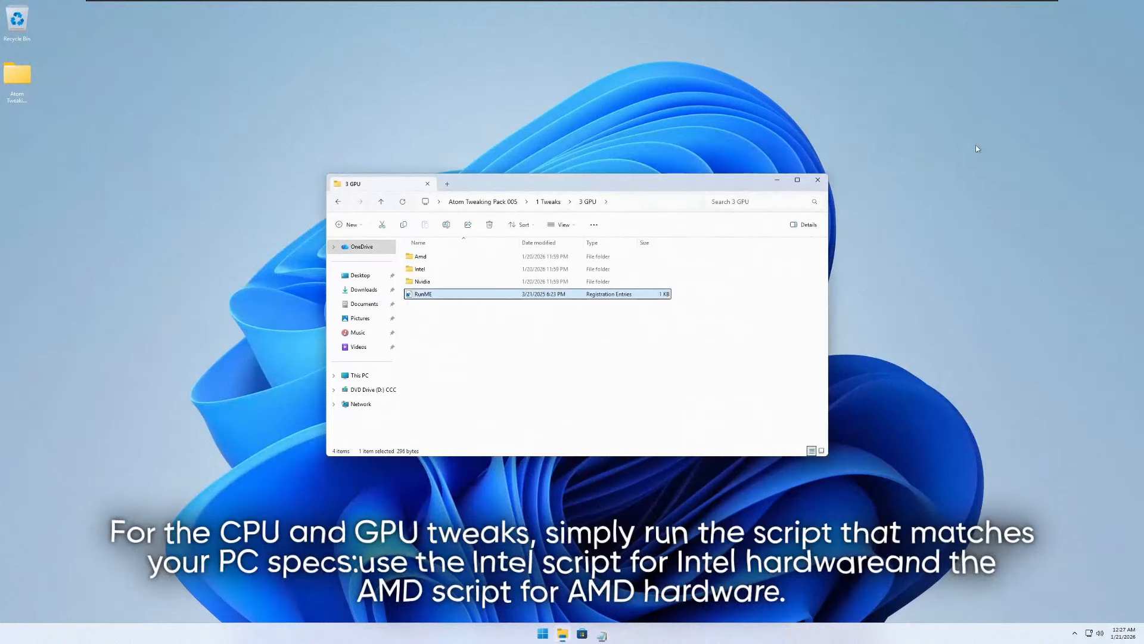
- Run the NvidiaGPUOptimizer batch script from the Nvidia folder of 3 GPU
{"action": "double_click", "coordinate": [437, 281]}
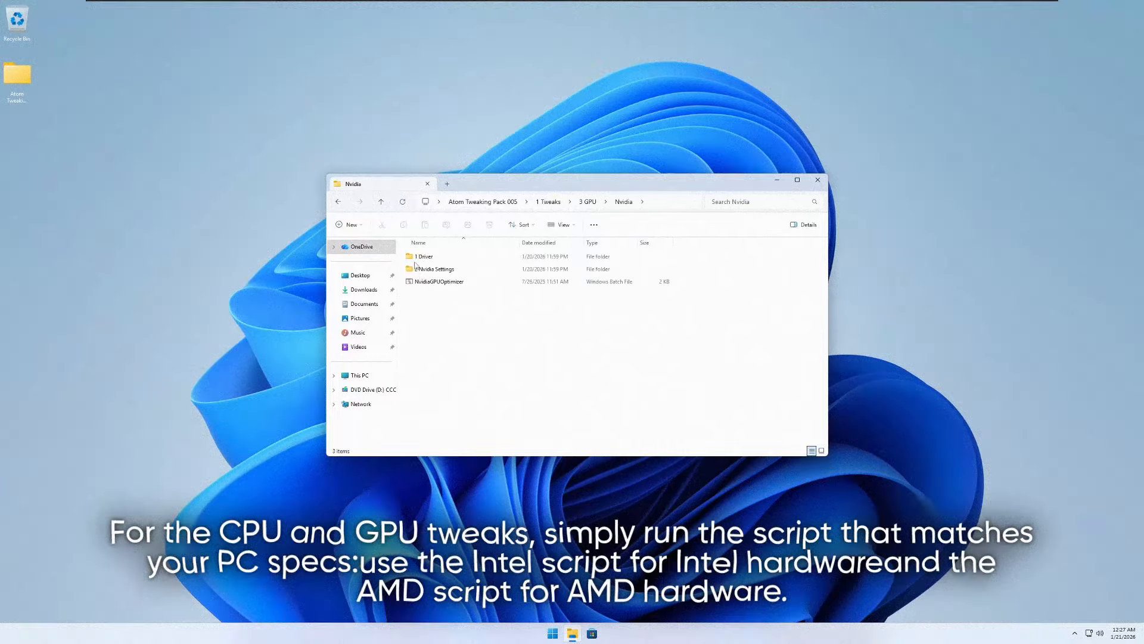
{"action": "right_click", "coordinate": [436, 282]}
{"action": "left_click", "coordinate": [439, 291]}
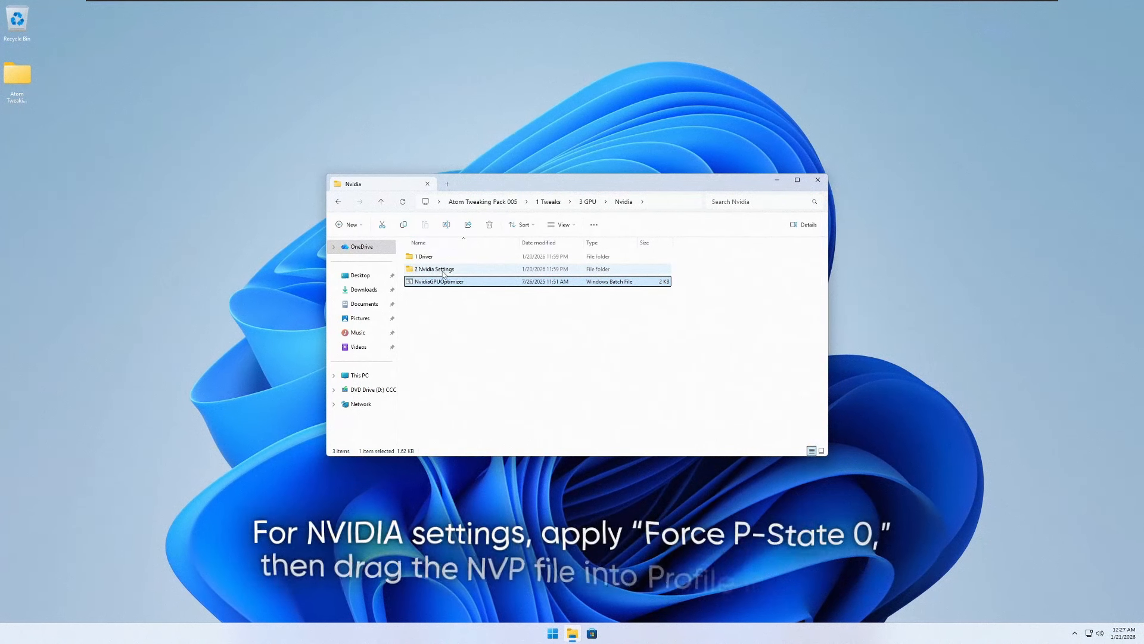
- Run the NVIDIA Force P-State 0 batch script from the 2 Nvidia Settings folder as administrator
{"action": "left_click", "coordinate": [443, 271]}
{"action": "double_click", "coordinate": [457, 270]}
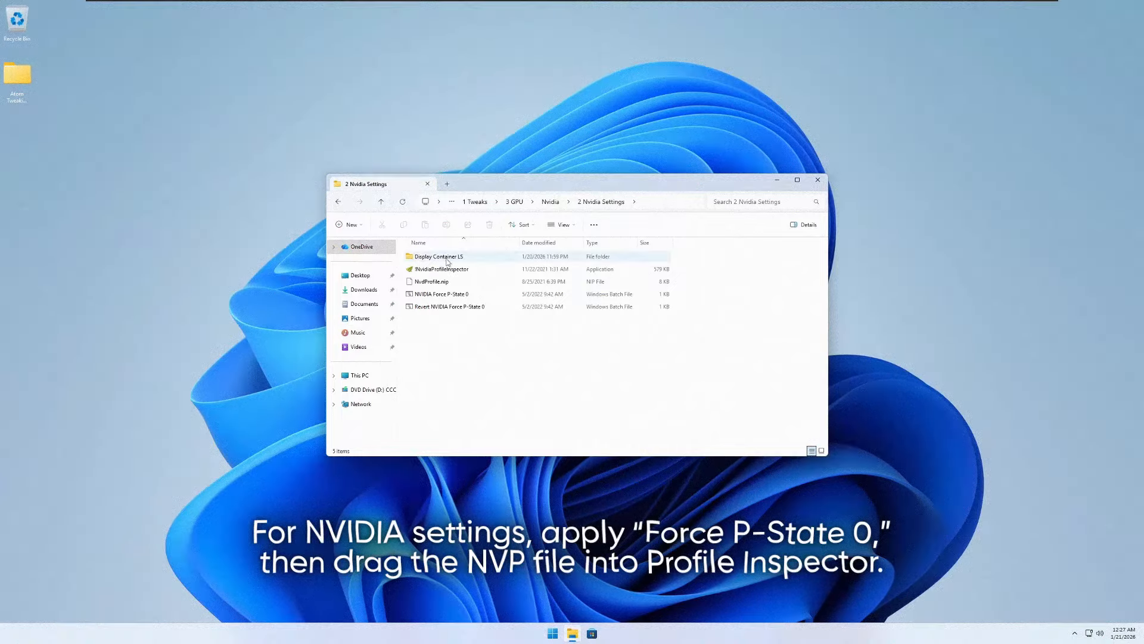
{"action": "left_click", "coordinate": [445, 298]}
{"action": "right_click", "coordinate": [444, 300]}
{"action": "left_click", "coordinate": [456, 334]}
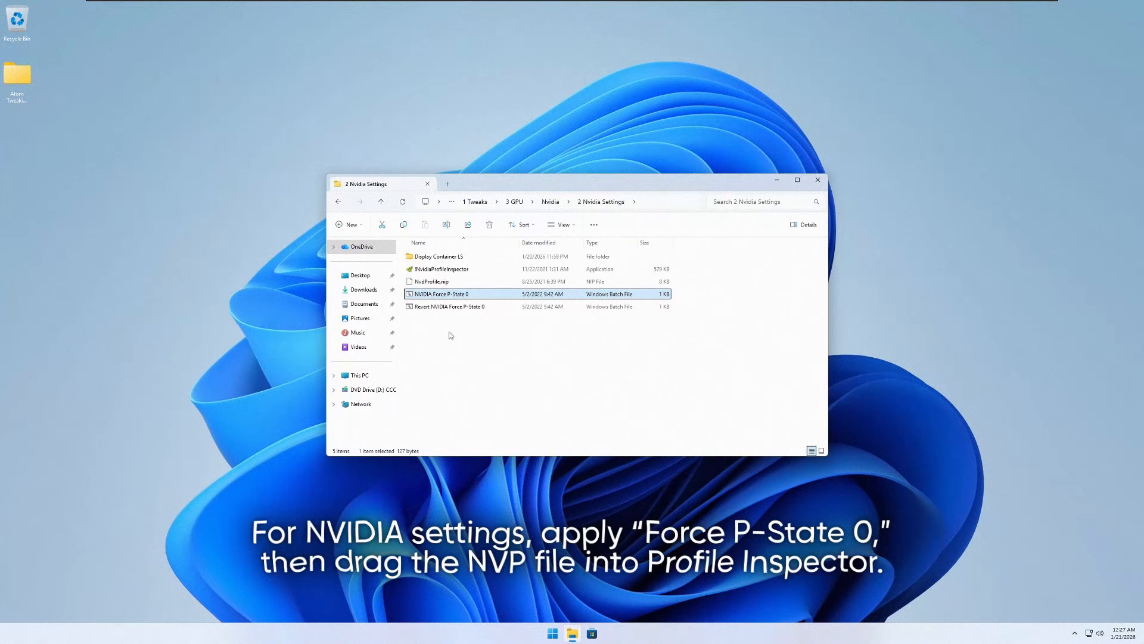
- Try to import the NvdProfile.nip profile into NVIDIA Profile Inspector
{"action": "left_click", "coordinate": [440, 282]}
{"action": "left_click_drag", "start_coordinate": [437, 280], "coordinate": [468, 269]}
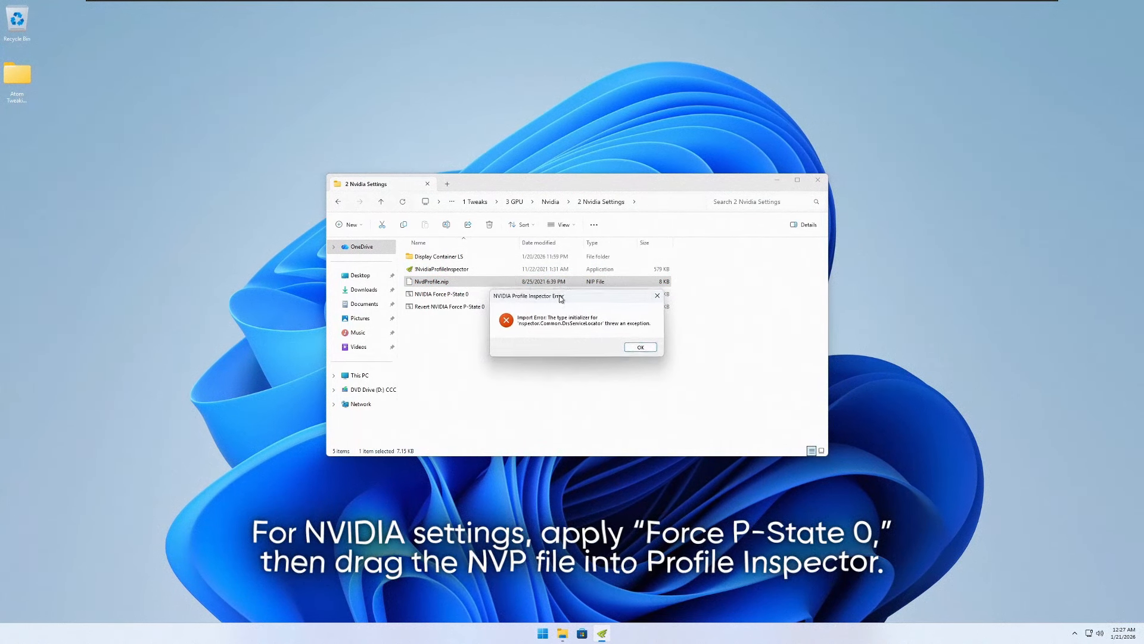
{"action": "left_click", "coordinate": [639, 348]}
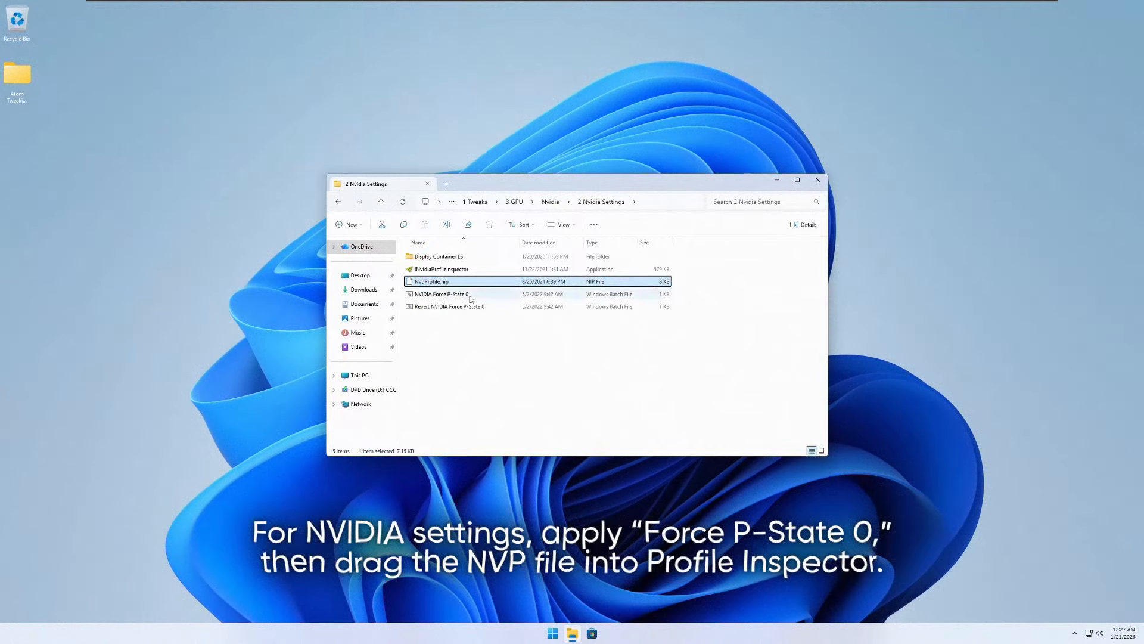
- Run the removeinputdelay batch script from the 5 Input Delay folder in 1 Tweaks as administrator
{"action": "key", "text": "alt+Left"}
{"action": "key", "text": "alt+Left"}
{"action": "key", "text": "alt+Left"}
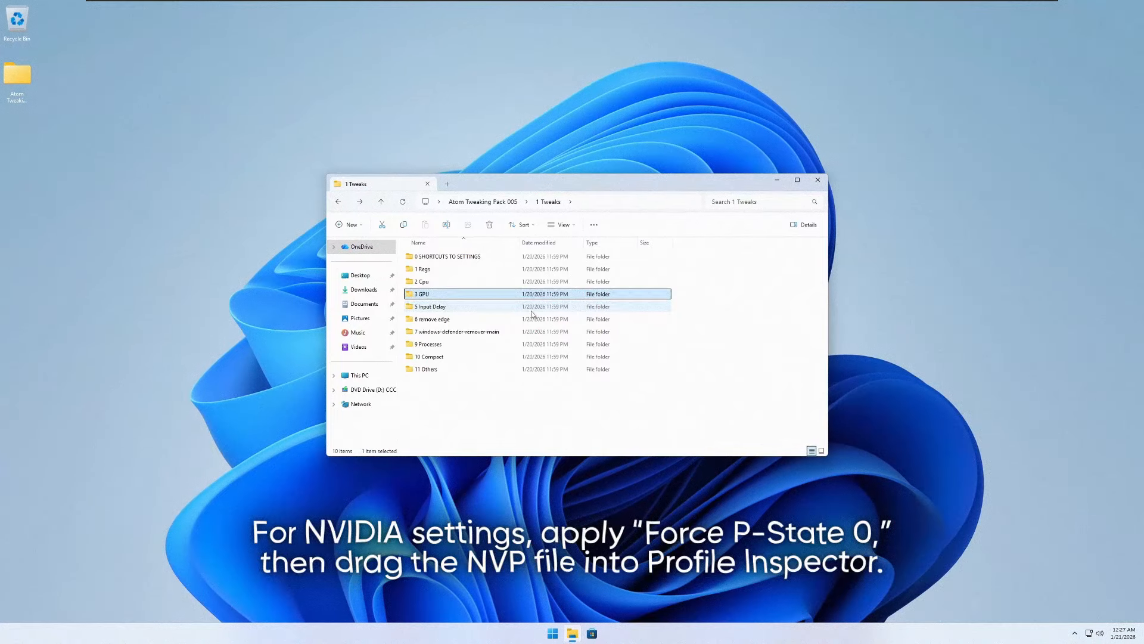
{"action": "double_click", "coordinate": [538, 307]}
{"action": "left_click", "coordinate": [462, 281]}
{"action": "right_click", "coordinate": [461, 281]}
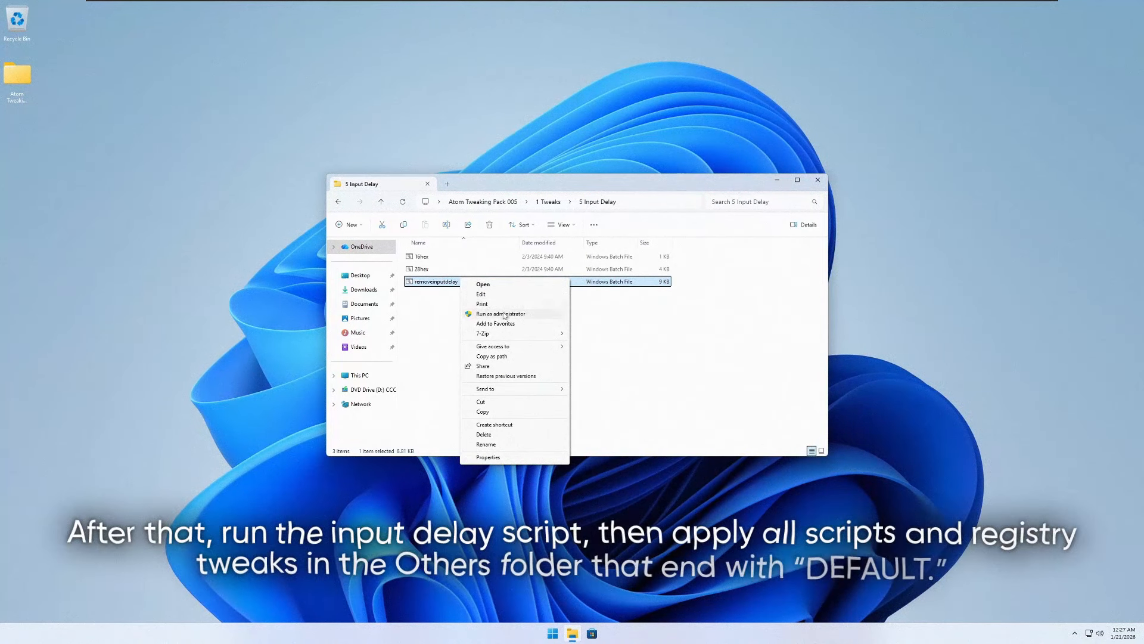
{"action": "left_click", "coordinate": [503, 312]}
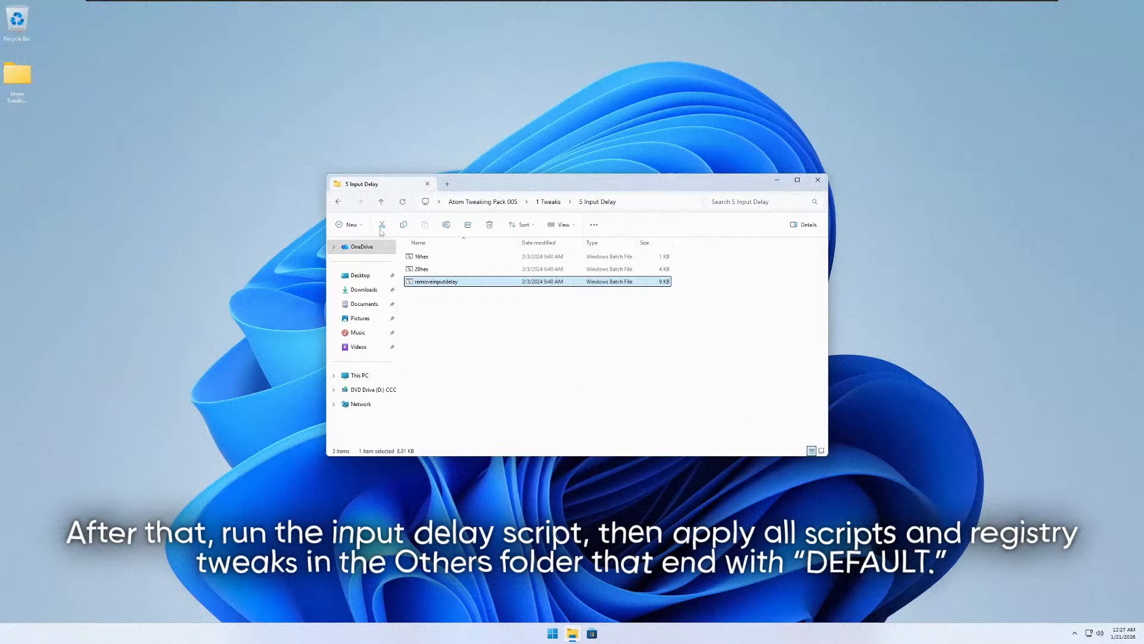
{"action": "key", "text": "alt+Left"}
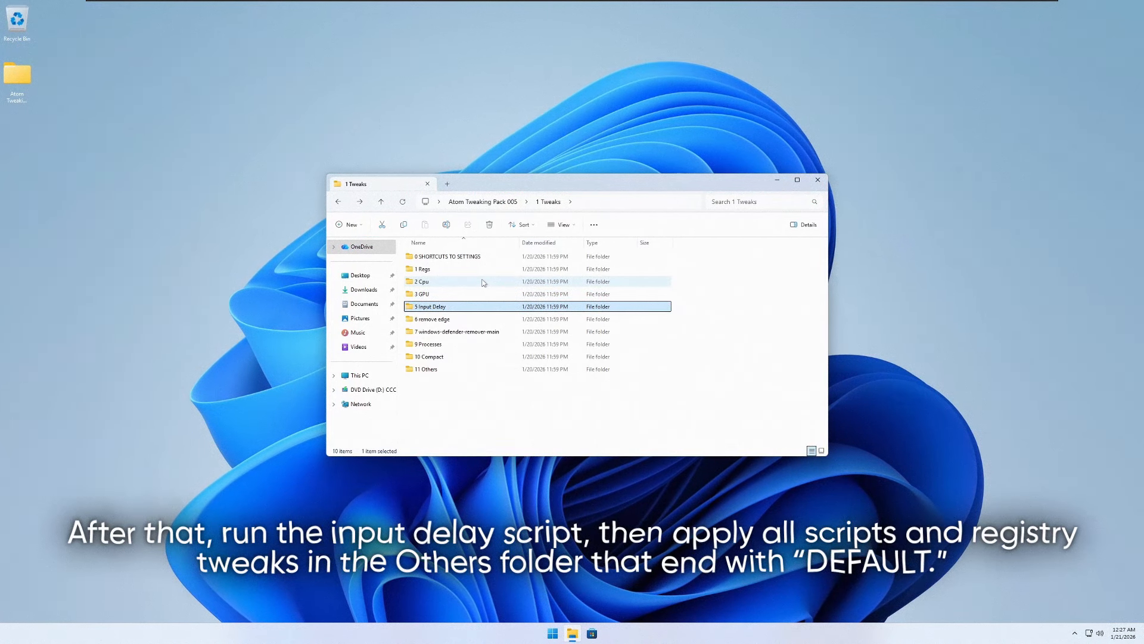
{"action": "key", "text": "Down"}
{"action": "key", "text": "Down"}
{"action": "key", "text": "Down"}
{"action": "key", "text": "Down"}
{"action": "key", "text": "Down"}
{"action": "key", "text": "Return"}
{"action": "key", "text": "alt+Left"}
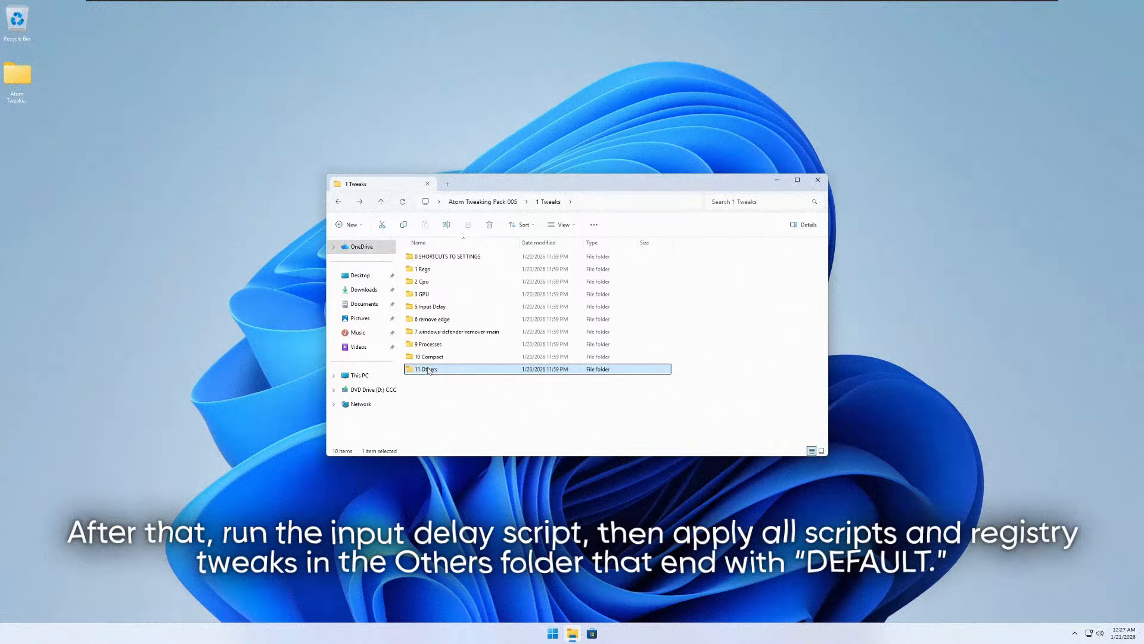
- Add the Old Alt-Tab (default) entries from the Alt-Tab folder in 11 Others to the registry
{"action": "double_click", "coordinate": [430, 369]}
{"action": "double_click", "coordinate": [432, 257]}
{"action": "double_click", "coordinate": [432, 269]}
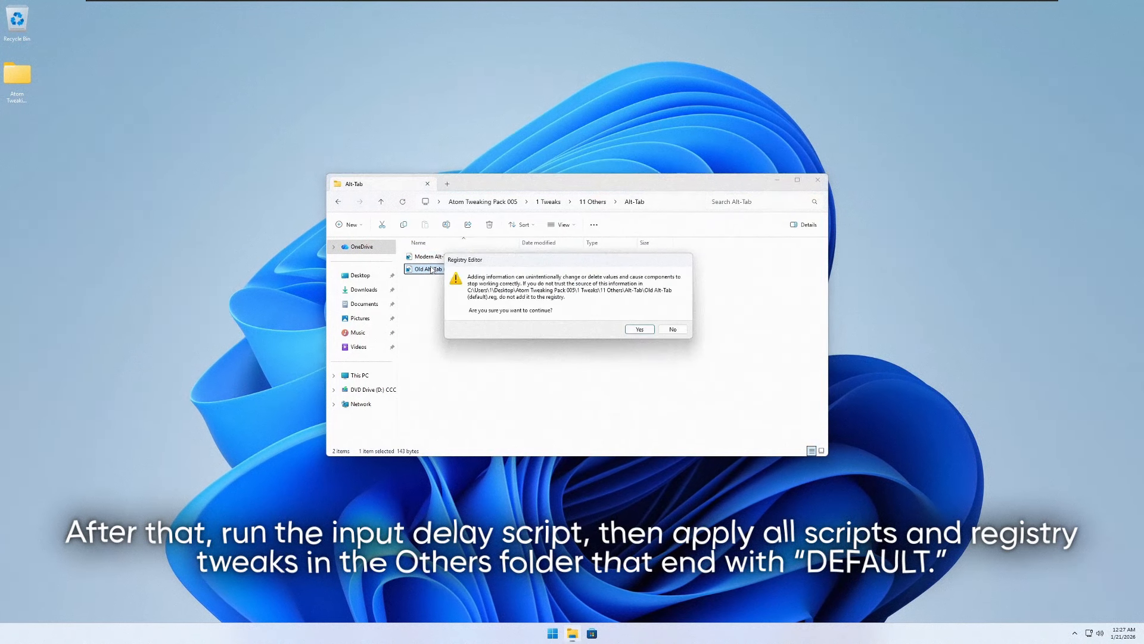
{"action": "key", "text": "Return"}
- Add the Disable LargeSystemCache (Default) and Show Lockscreen (default) entries from their folders in 11 Others to the registry
{"action": "key", "text": "Return"}
{"action": "key", "text": "alt+Left"}
{"action": "double_click", "coordinate": [433, 271]}
{"action": "double_click", "coordinate": [438, 261]}
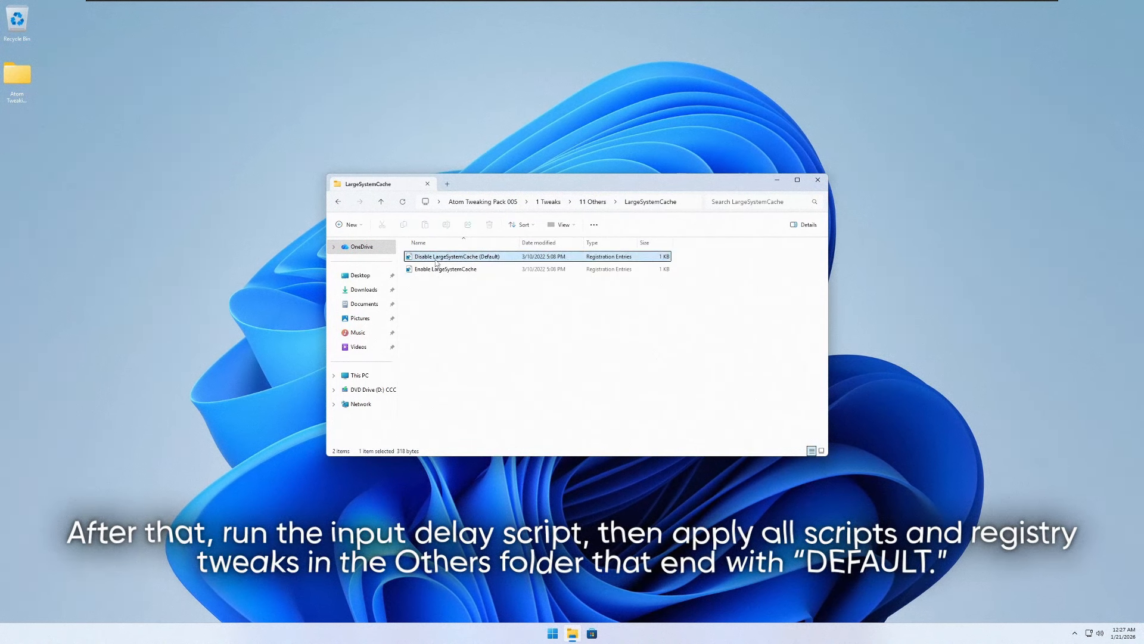
{"action": "key", "text": "Return"}
{"action": "key", "text": "Return"}
{"action": "key", "text": "alt+Left"}
{"action": "key", "text": "Down"}
{"action": "key", "text": "Return"}
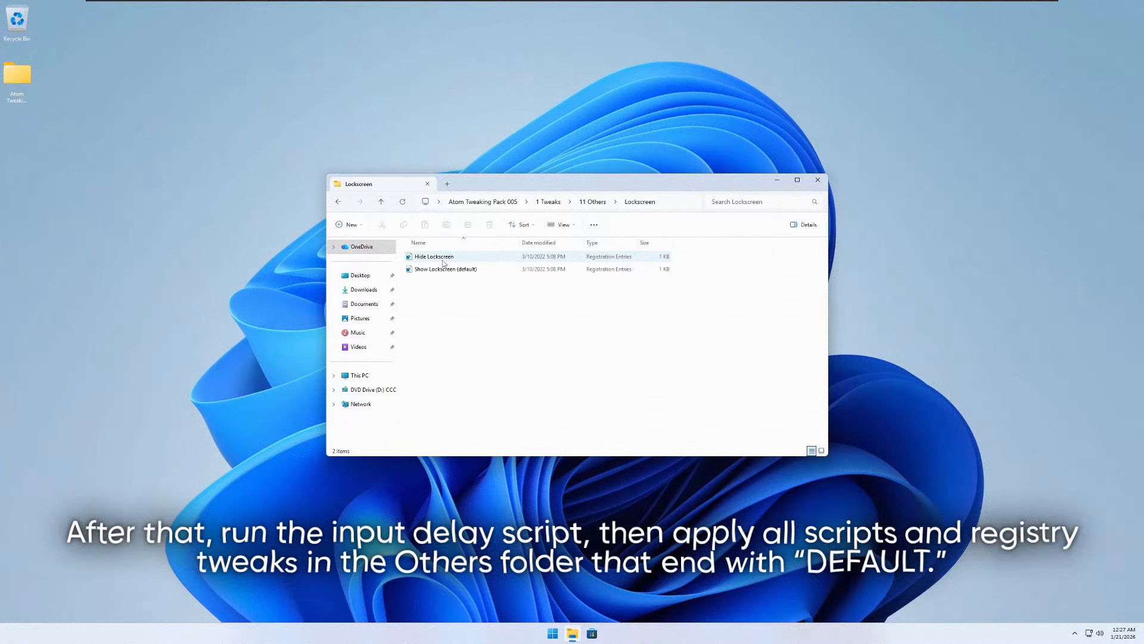
{"action": "double_click", "coordinate": [442, 271]}
- Add the Remove Quick Access (Default) entries from the Quick Access folder to the registry
{"action": "key", "text": "Return"}
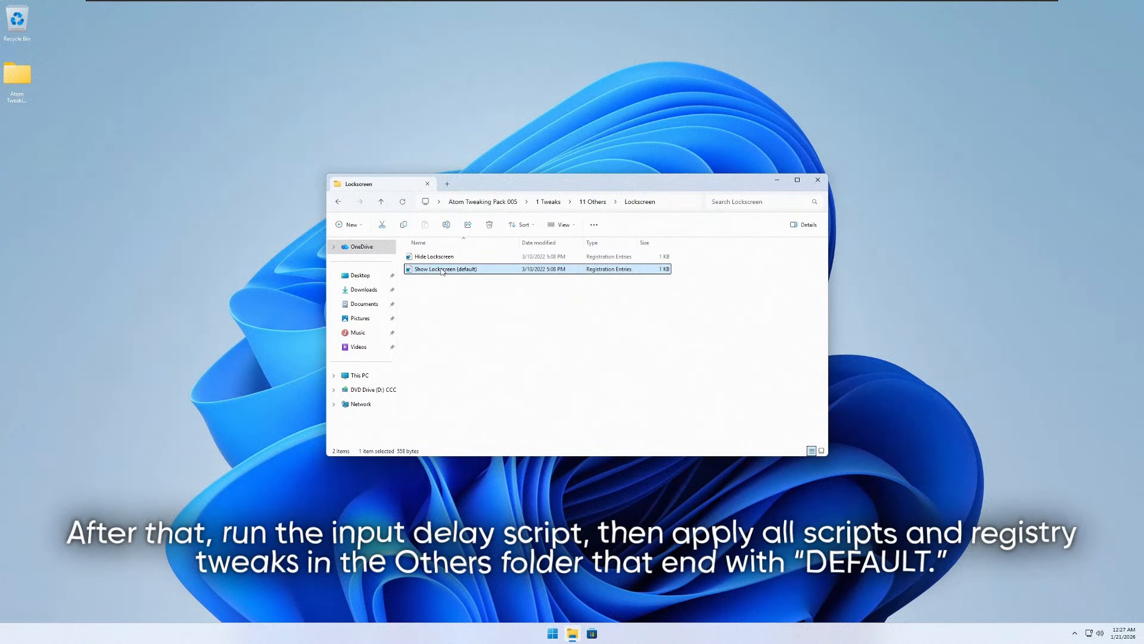
{"action": "key", "text": "alt+Left"}
{"action": "key", "text": "Down"}
{"action": "key", "text": "Return"}
{"action": "double_click", "coordinate": [448, 260]}
{"action": "key", "text": "Return"}
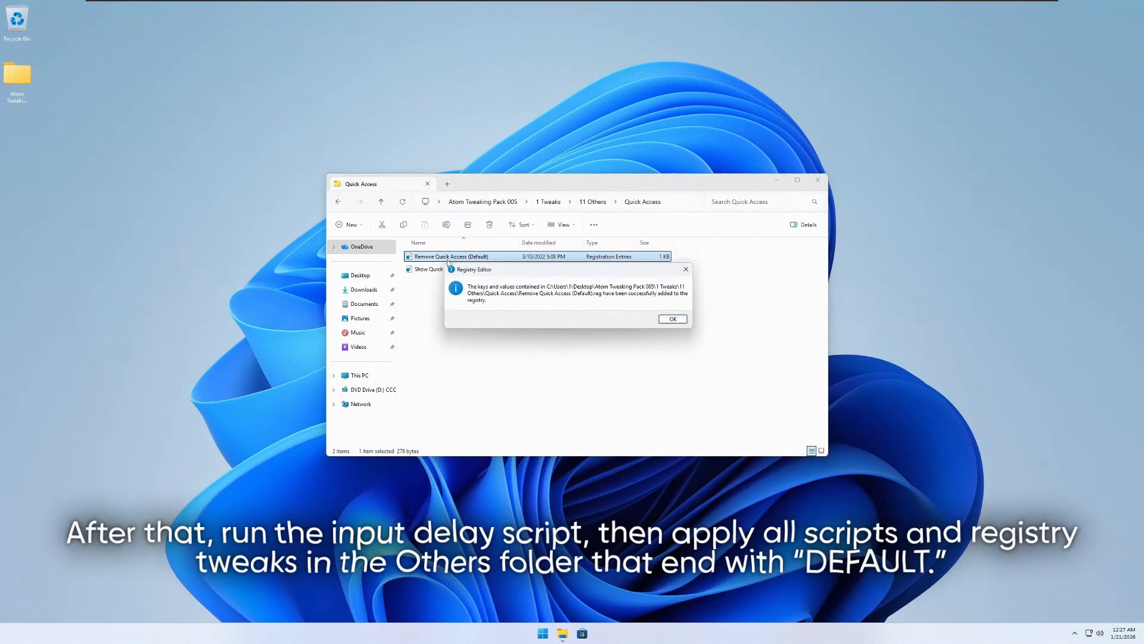
- Add the Show Run With Priority In Context Menu (default) entries from the Run With Priority folder to the registry
{"action": "key", "text": "Return"}
{"action": "key", "text": "alt+Left"}
{"action": "key", "text": "Down"}
{"action": "key", "text": "Return"}
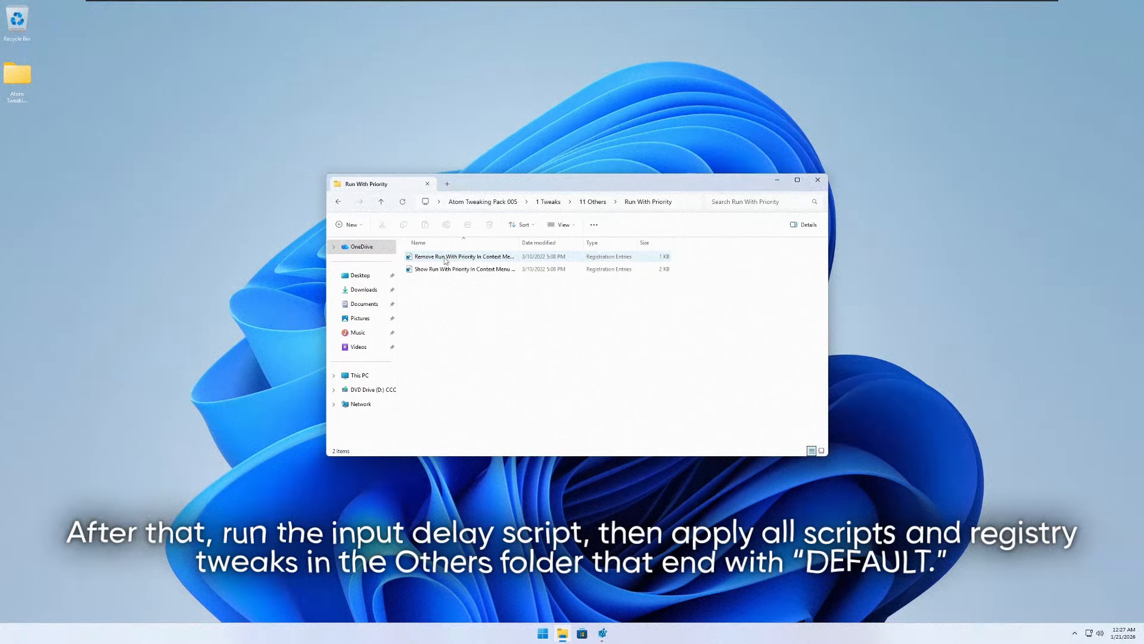
{"action": "right_click", "coordinate": [444, 269]}
{"action": "left_click", "coordinate": [461, 275]}
{"action": "key", "text": "Return"}
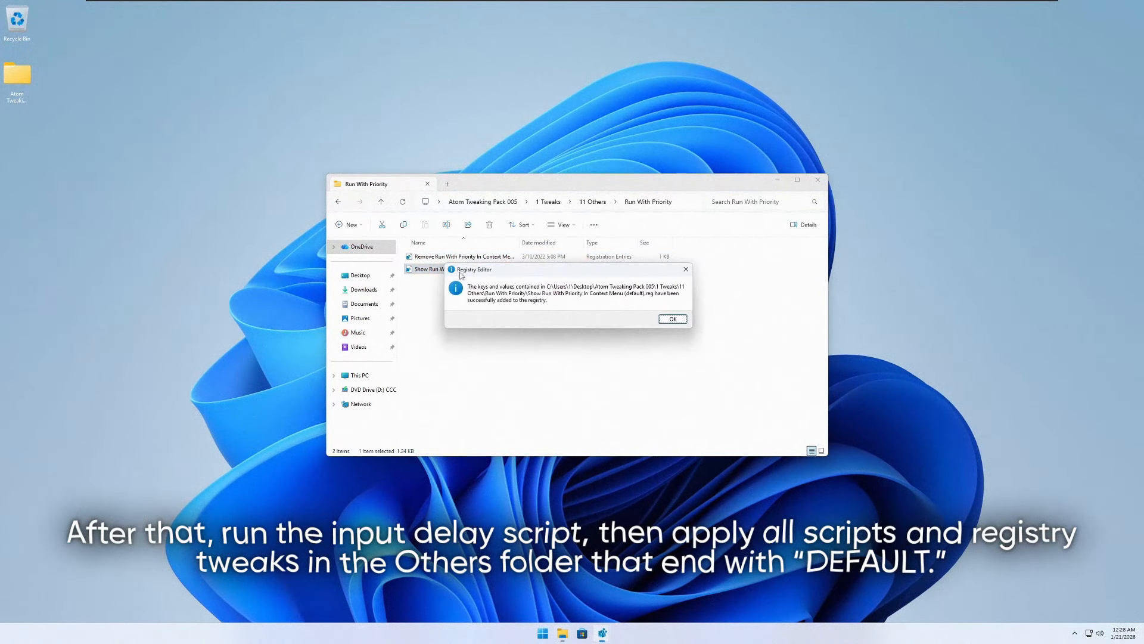
- Add the Disable Shortcut Text (default) entries from the Shortcut Text folder to the registry
{"action": "key", "text": "Return"}
{"action": "key", "text": "alt+Left"}
{"action": "key", "text": "Down"}
{"action": "key", "text": "Return"}
{"action": "left_click", "coordinate": [434, 260]}
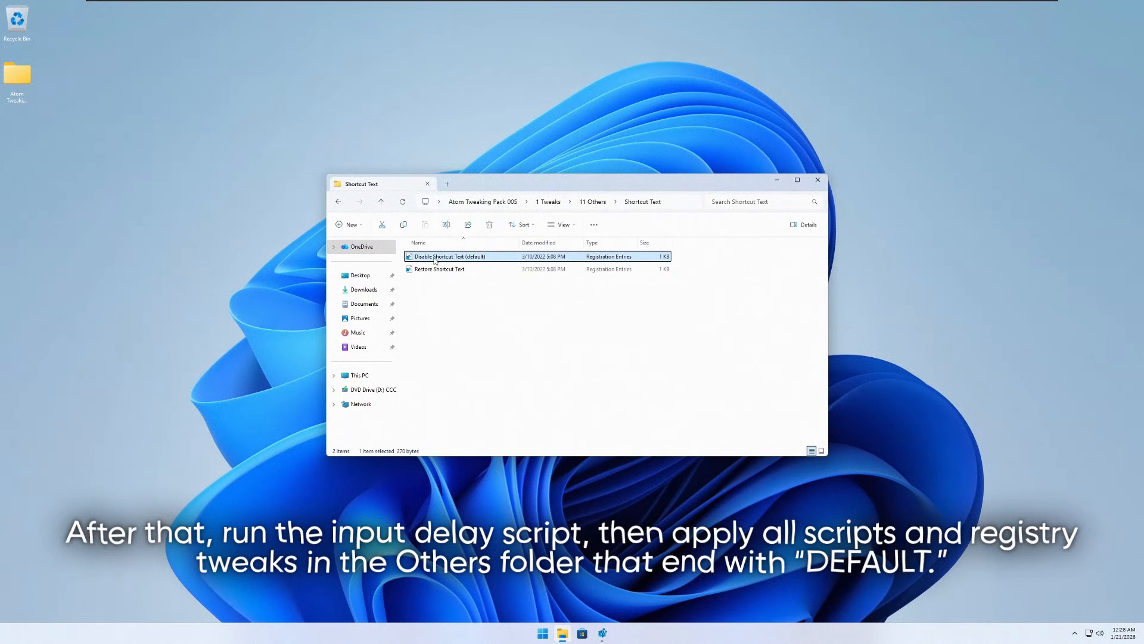
- Add the Modern Volume Flyout (default) entries from the Volume Flyout folder to the registry, and return to 1 Tweaks
{"action": "key", "text": "Return"}
{"action": "key", "text": "Return"}
{"action": "key", "text": "Return"}
{"action": "key", "text": "alt+Left"}
{"action": "key", "text": "Down"}
{"action": "key", "text": "Return"}
{"action": "left_click", "coordinate": [428, 261]}
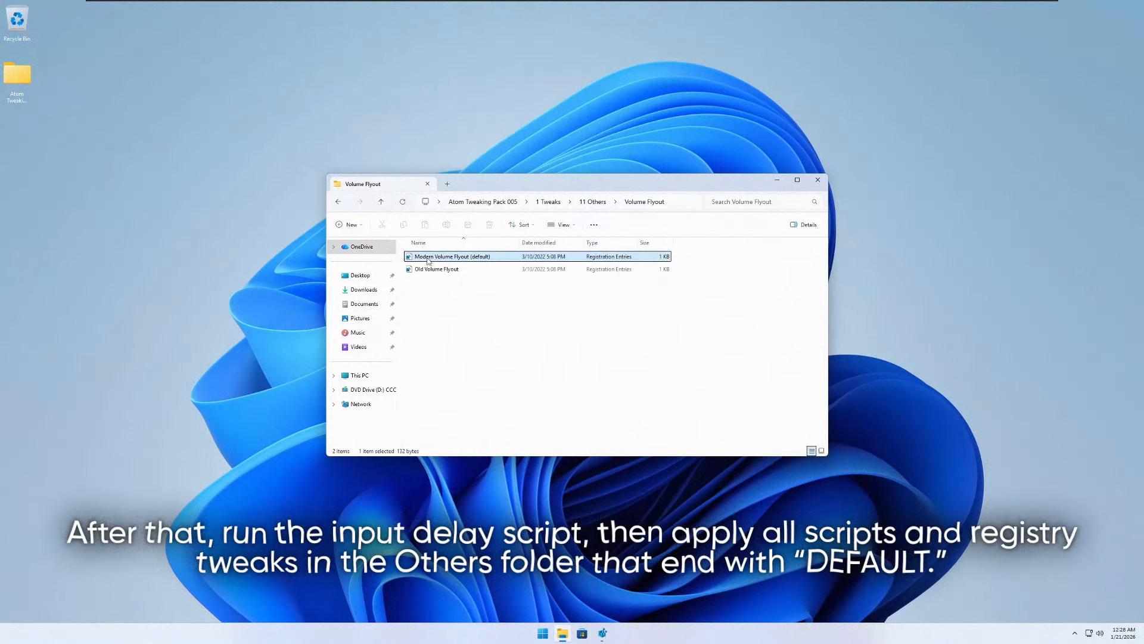
{"action": "key", "text": "Return"}
- Launch 5 DeviceCleanup from the pack's 2 Tools folder as administrator
{"action": "key", "text": "Return"}
{"action": "key", "text": "Return"}
{"action": "key", "text": "alt+Left"}
{"action": "key", "text": "alt+Left"}
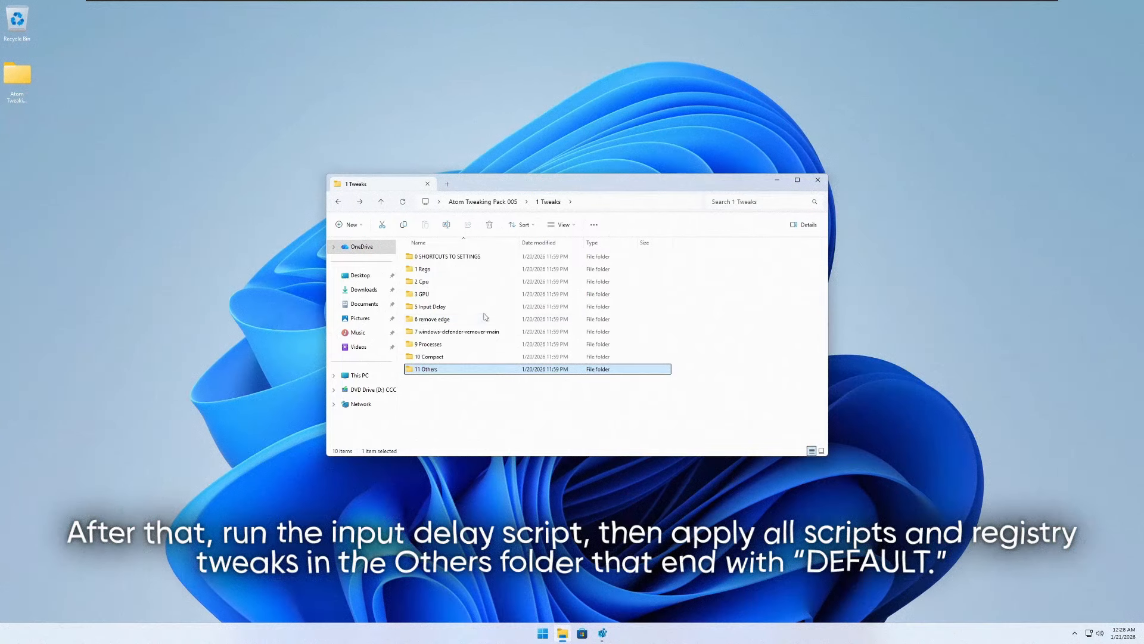
{"action": "key", "text": "alt+Left"}
{"action": "key", "text": "Down"}
{"action": "key", "text": "Return"}
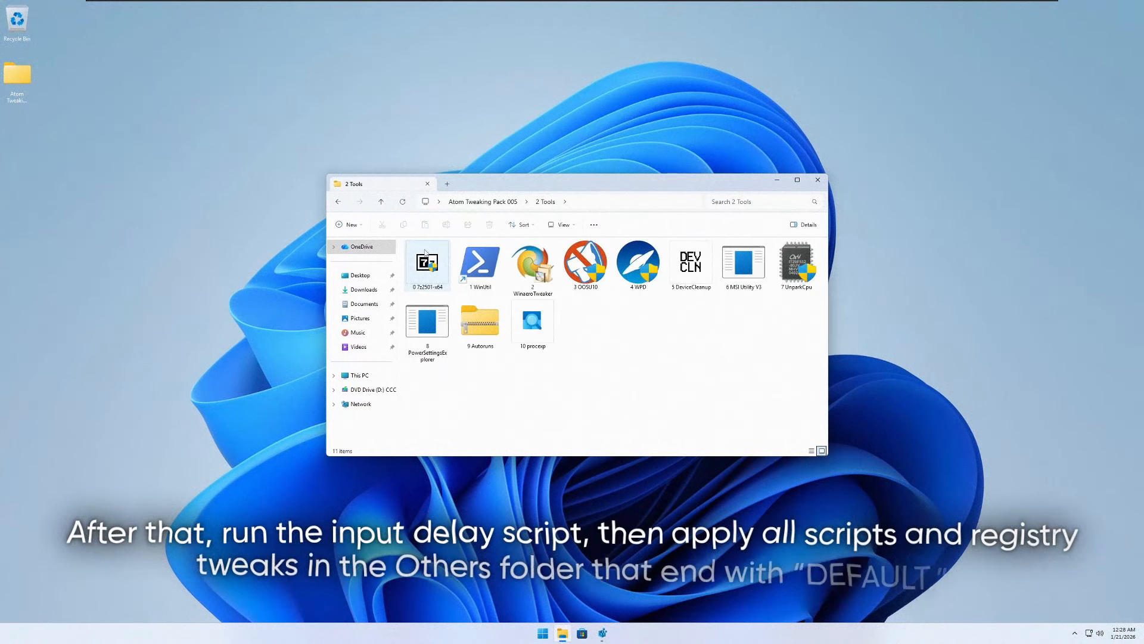
{"action": "key", "text": "Down"}
{"action": "key", "text": "Right"}
{"action": "key", "text": "Right"}
{"action": "key", "text": "Right"}
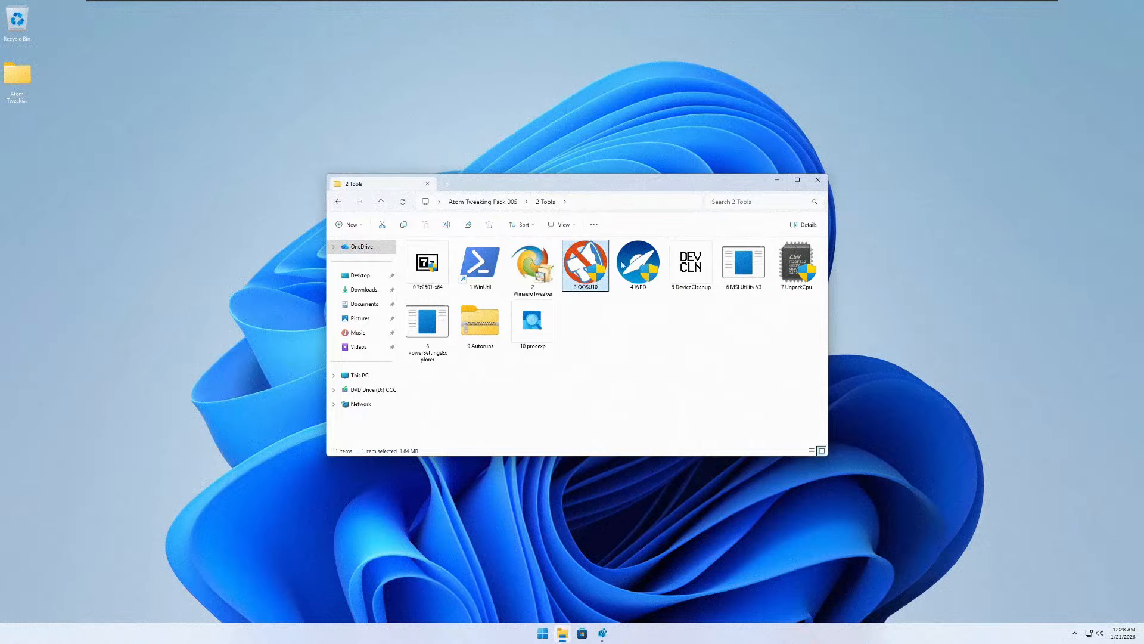
{"action": "key", "text": "Right"}
{"action": "key", "text": "Right"}
{"action": "right_click", "coordinate": [706, 260]}
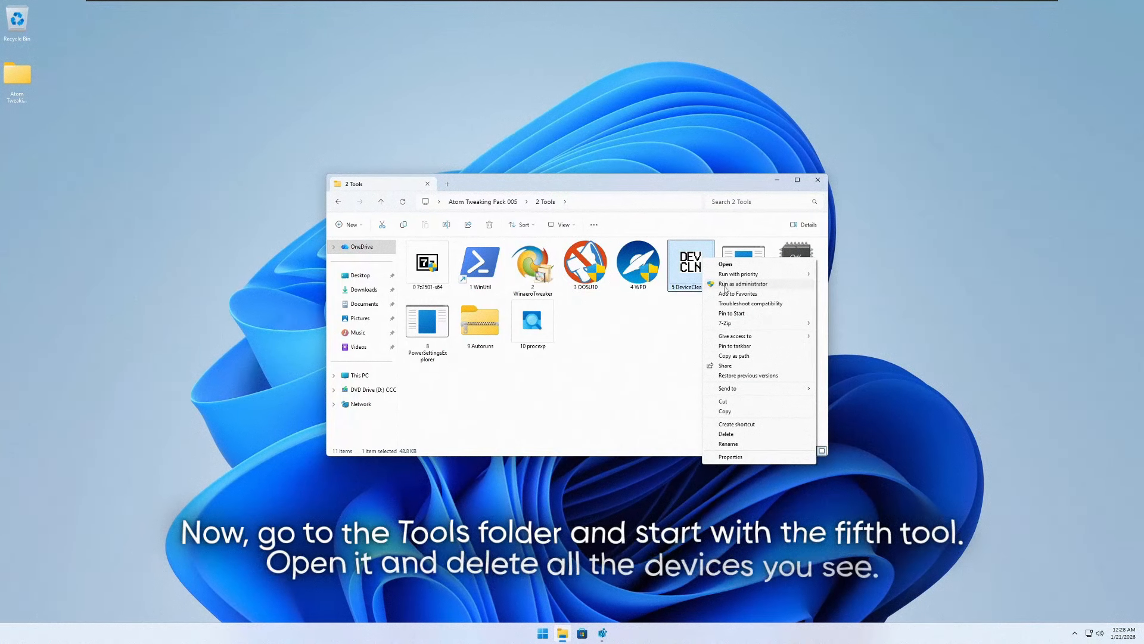
{"action": "left_click", "coordinate": [723, 284]}
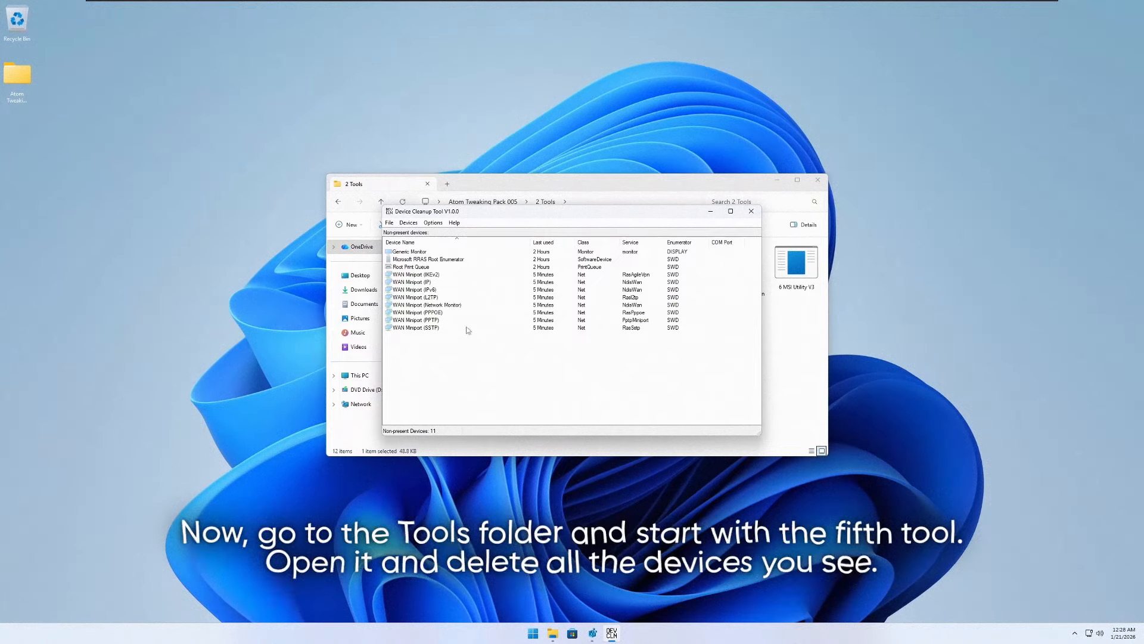
- Delete all listed non-present devices in Device Cleanup Tool and close it
{"action": "left_click", "coordinate": [417, 260]}
{"action": "left_click", "coordinate": [417, 242]}
{"action": "left_click", "coordinate": [416, 253]}
{"action": "key", "text": "ctrl+a"}
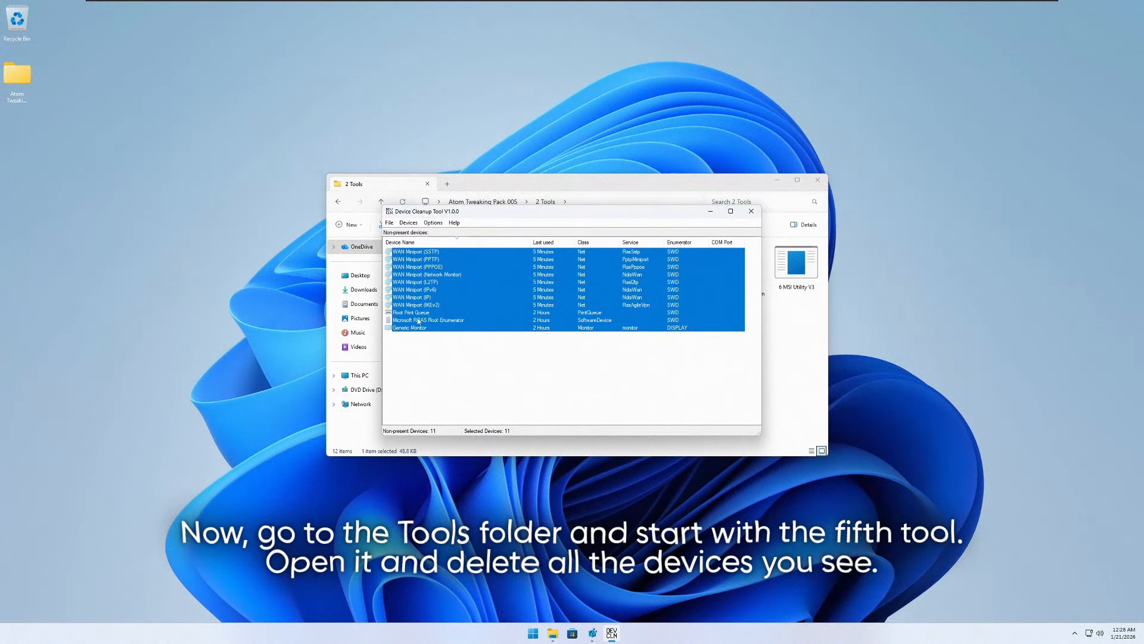
{"action": "key", "text": "Delete"}
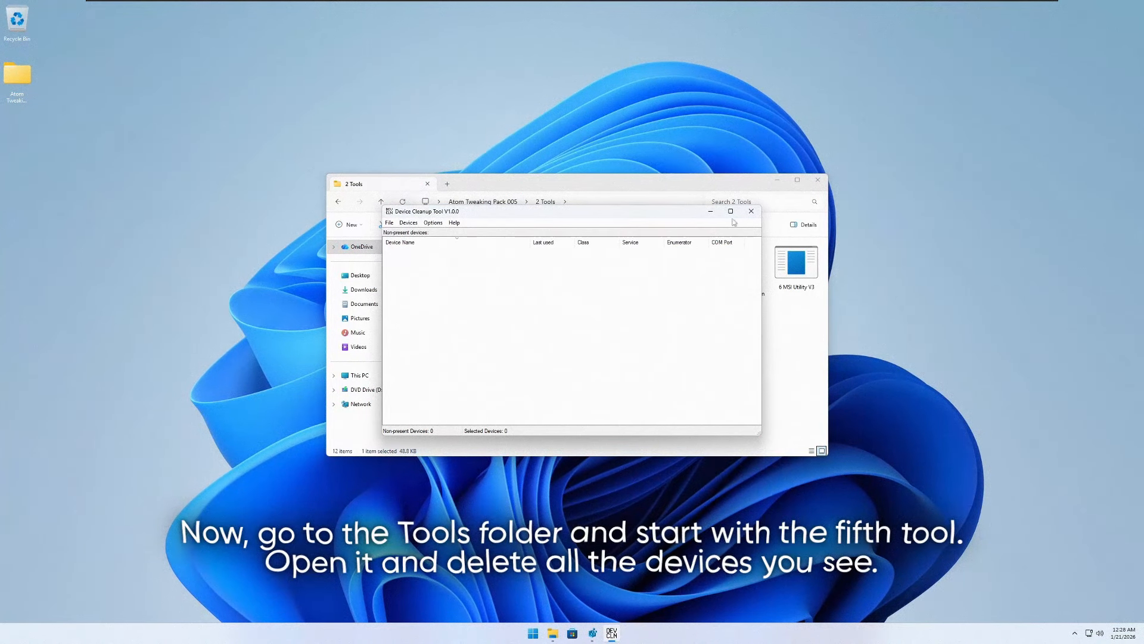
{"action": "left_click", "coordinate": [752, 214]}
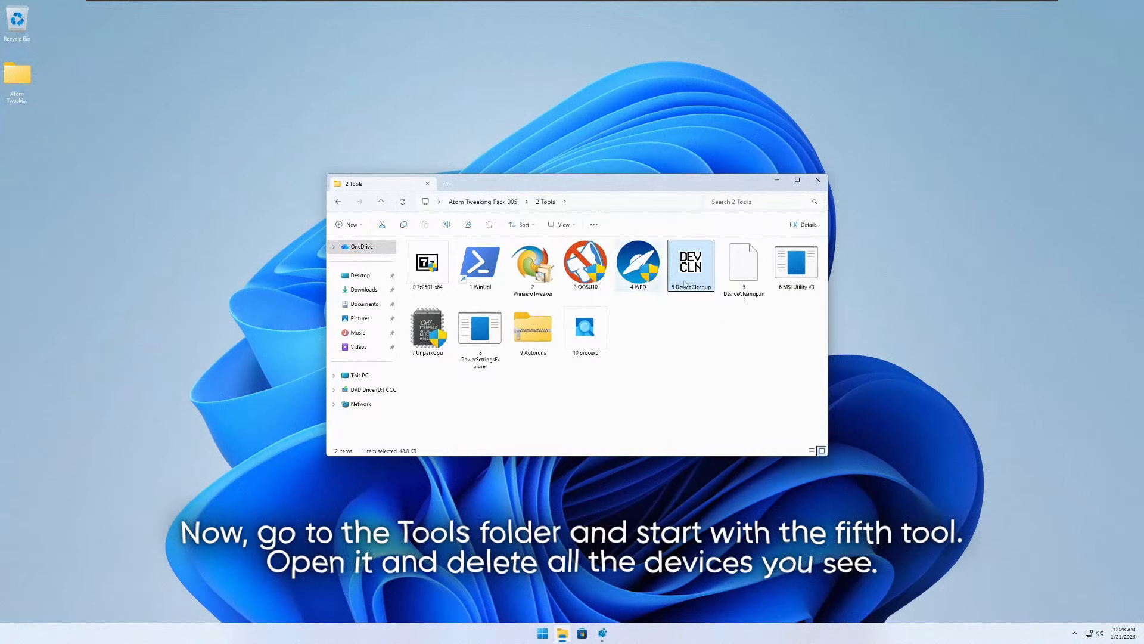
- Launch 6 MSI Utility V3 from the 2 Tools folder as administrator
{"action": "left_click", "coordinate": [730, 273]}
{"action": "left_click", "coordinate": [781, 261]}
{"action": "right_click", "coordinate": [782, 261]}
{"action": "left_click", "coordinate": [776, 252]}
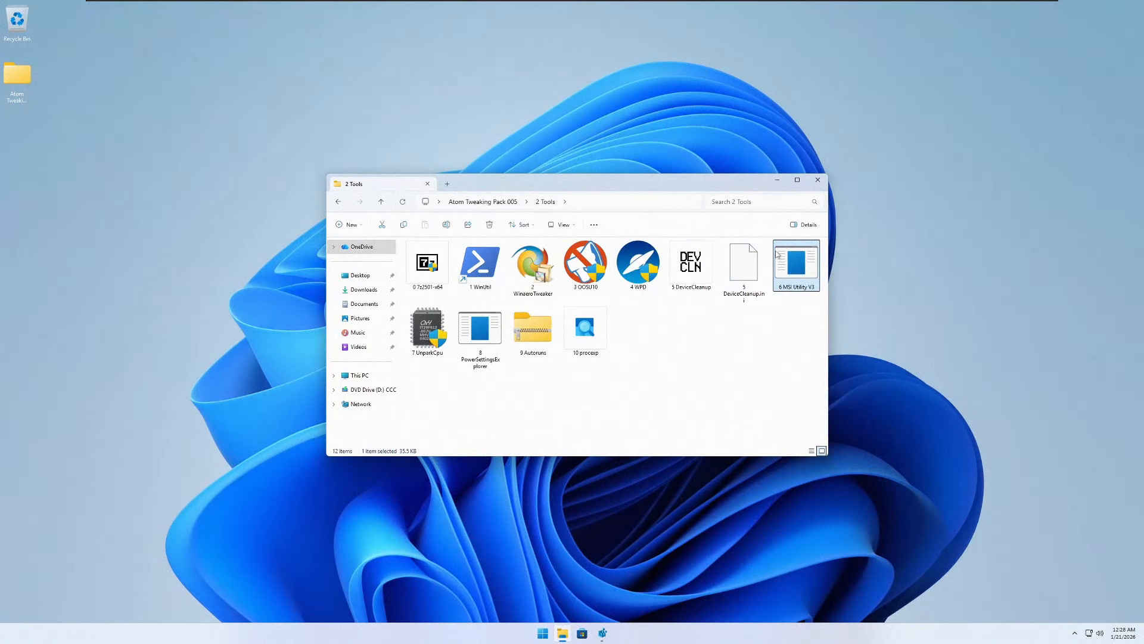
{"action": "right_click", "coordinate": [784, 256]}
{"action": "left_click", "coordinate": [823, 282]}
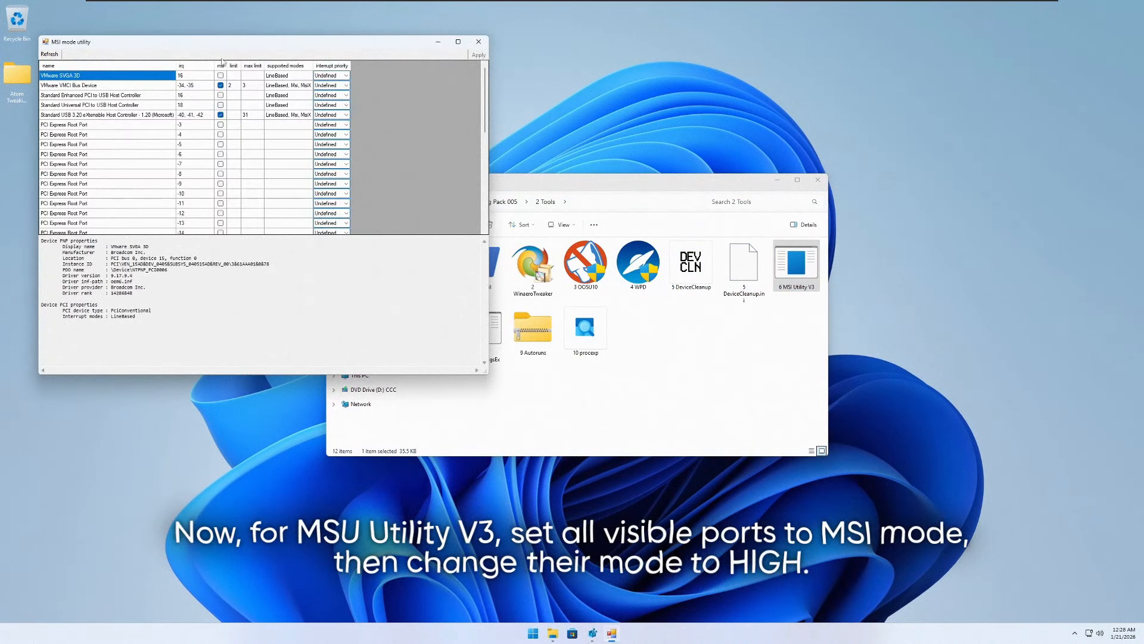
- Enable MSI mode for every device in the list, including all the PCI Express Root Ports
{"action": "left_click", "coordinate": [270, 191]}
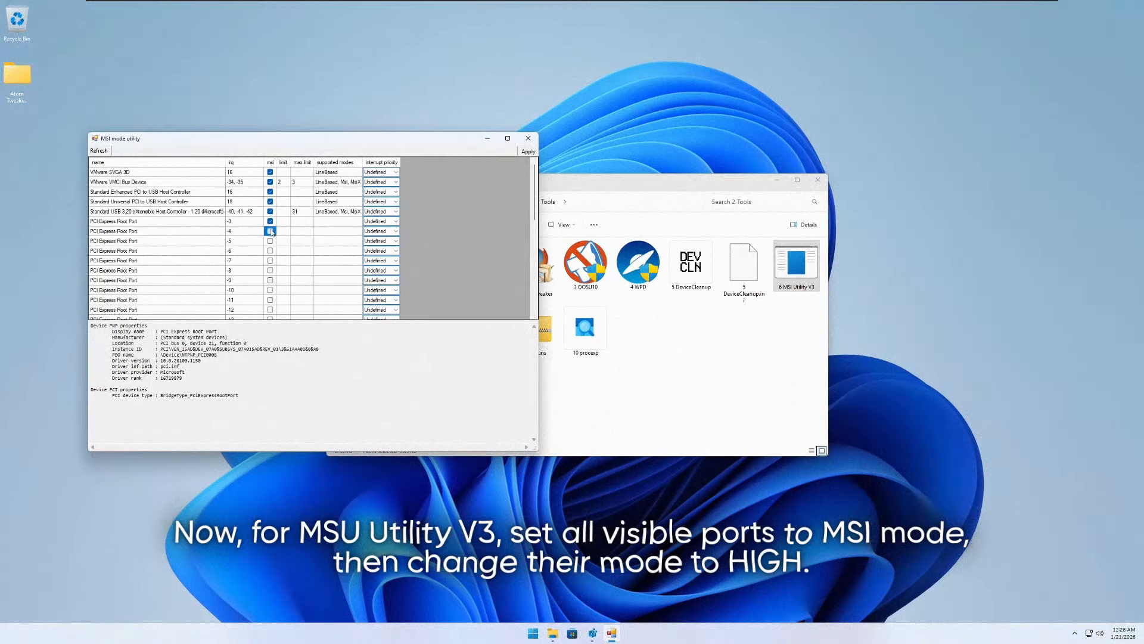
{"action": "left_click", "coordinate": [270, 299]}
{"action": "scroll", "coordinate": [270, 298], "scroll_direction": "down", "scroll_amount": 3}
{"action": "left_click", "coordinate": [269, 290]}
{"action": "left_click", "coordinate": [270, 282]}
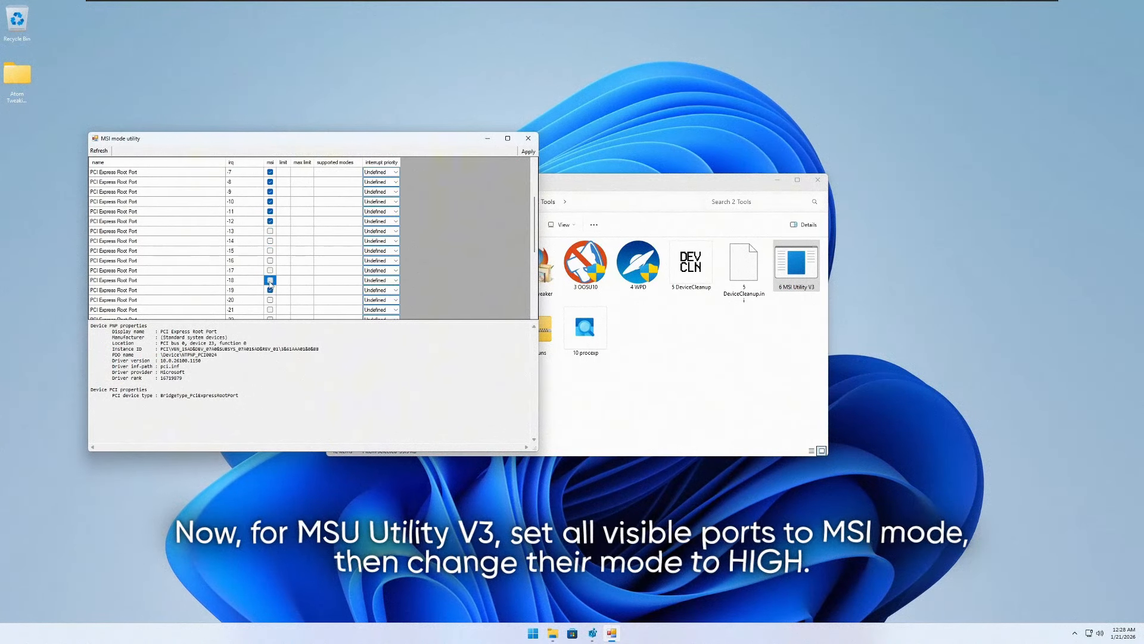
{"action": "scroll", "coordinate": [270, 256], "scroll_direction": "down", "scroll_amount": 2}
{"action": "left_click", "coordinate": [270, 241]}
{"action": "left_click", "coordinate": [270, 250]}
{"action": "left_click", "coordinate": [270, 260]}
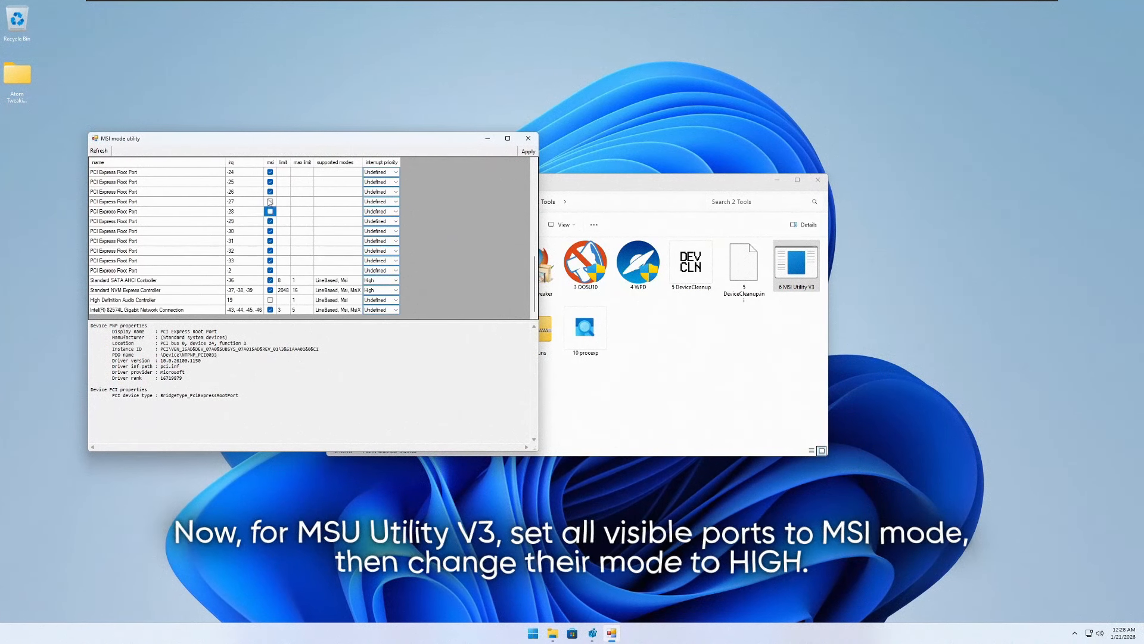
- Set the interrupt priority of the storage, High Definition Audio and network controllers to High
{"action": "left_click", "coordinate": [385, 299]}
{"action": "left_click", "coordinate": [381, 331]}
{"action": "left_click", "coordinate": [349, 269]}
{"action": "scroll", "coordinate": [349, 269], "scroll_direction": "up", "scroll_amount": 9}
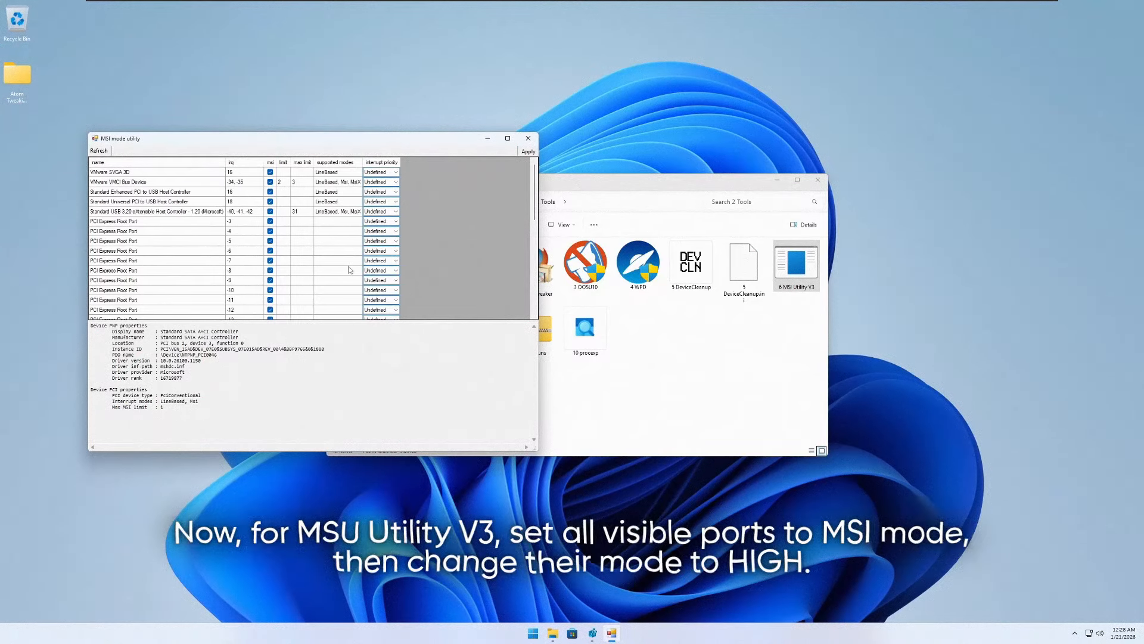
- Set High interrupt priority for the VMware devices, USB controllers and first five PCI Express Root Ports, then apply the changes and close the utility
{"action": "left_click", "coordinate": [386, 212]}
{"action": "left_click", "coordinate": [384, 242]}
{"action": "left_click", "coordinate": [386, 192]}
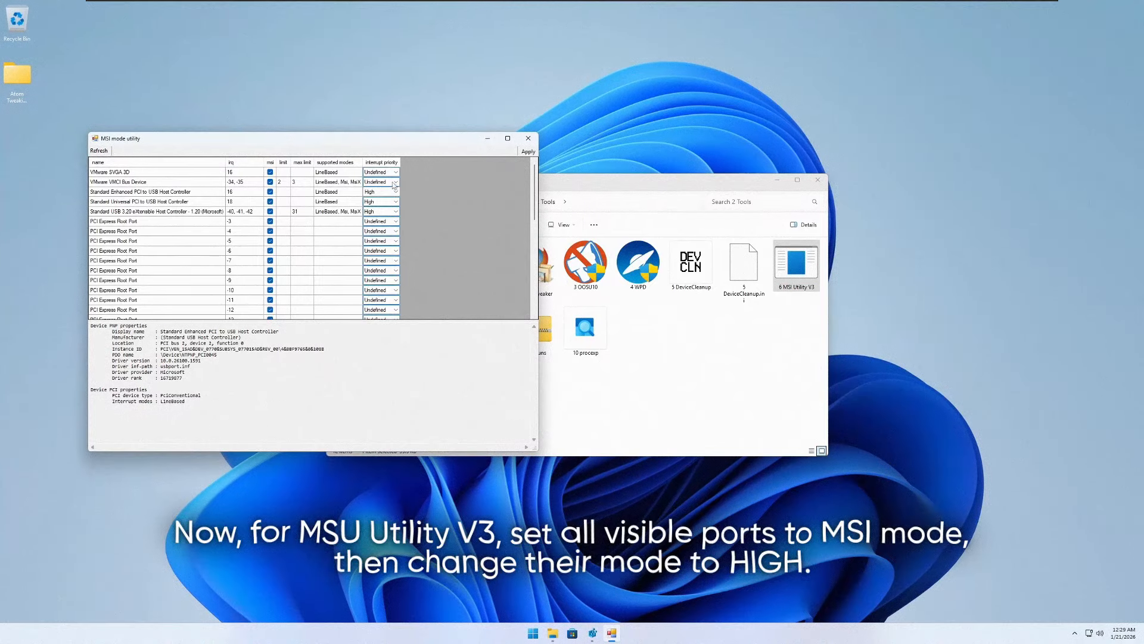
{"action": "scroll", "coordinate": [310, 226], "scroll_direction": "down", "scroll_amount": 9}
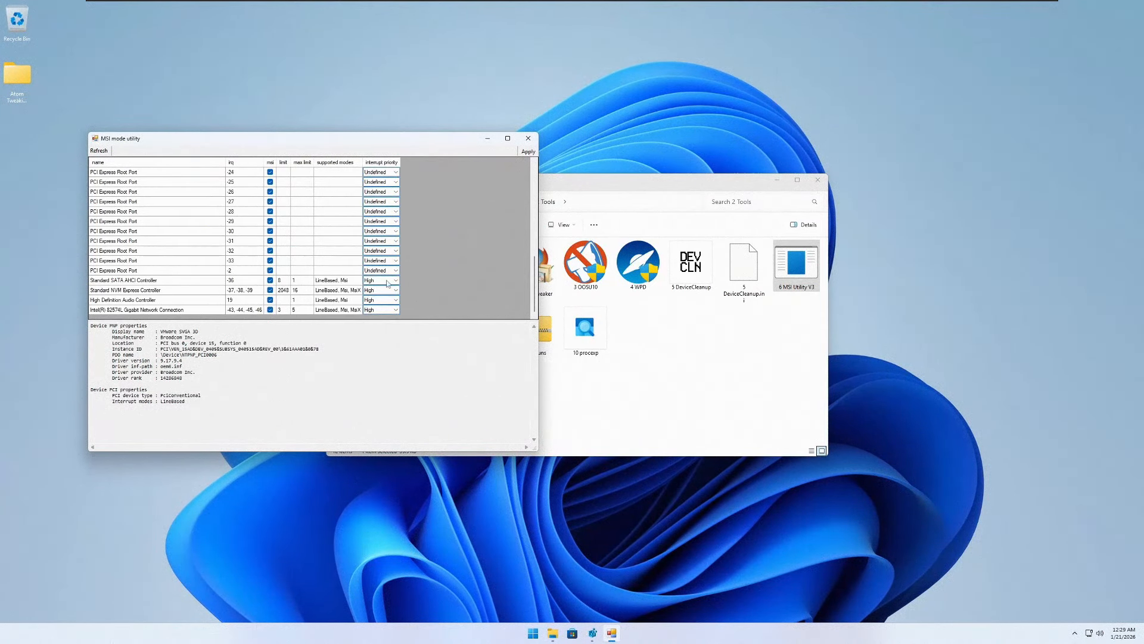
{"action": "left_click", "coordinate": [528, 152]}
{"action": "left_click", "coordinate": [395, 222]}
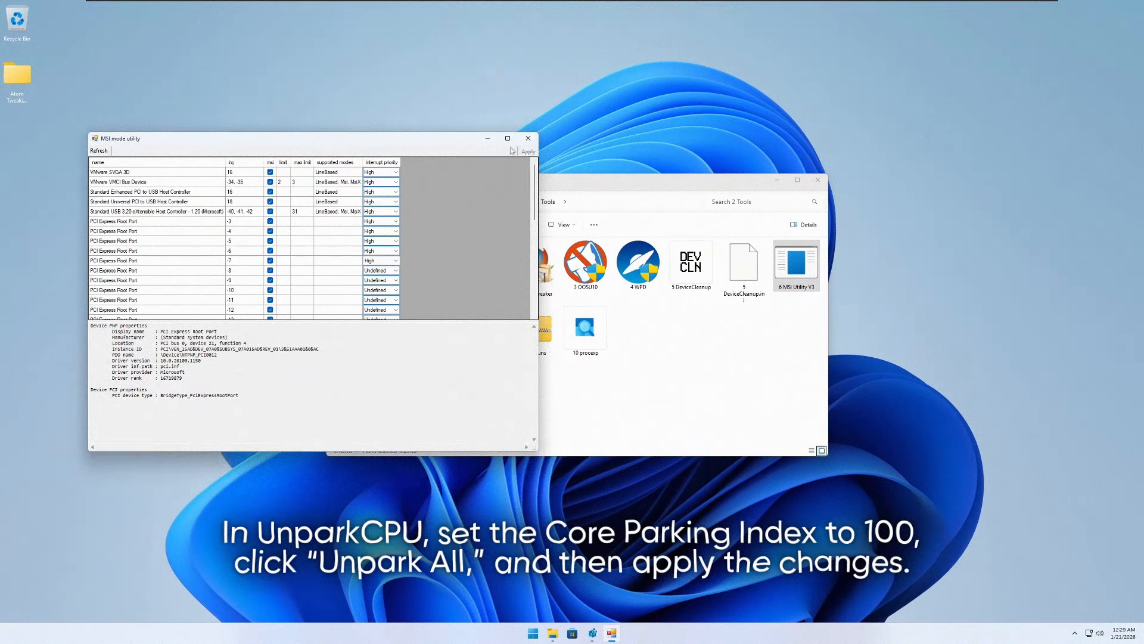
{"action": "left_click", "coordinate": [528, 137]}
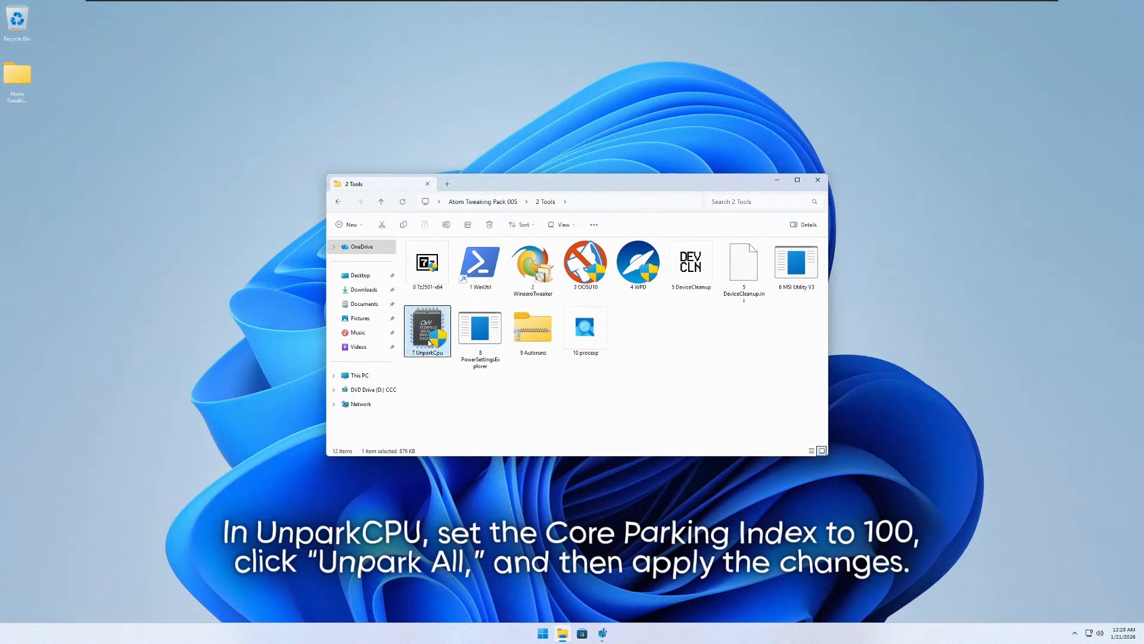
- Launch 7 UnparkCpu from the 2 Tools folder as administrator
{"action": "right_click", "coordinate": [429, 342]}
{"action": "left_click", "coordinate": [426, 327]}
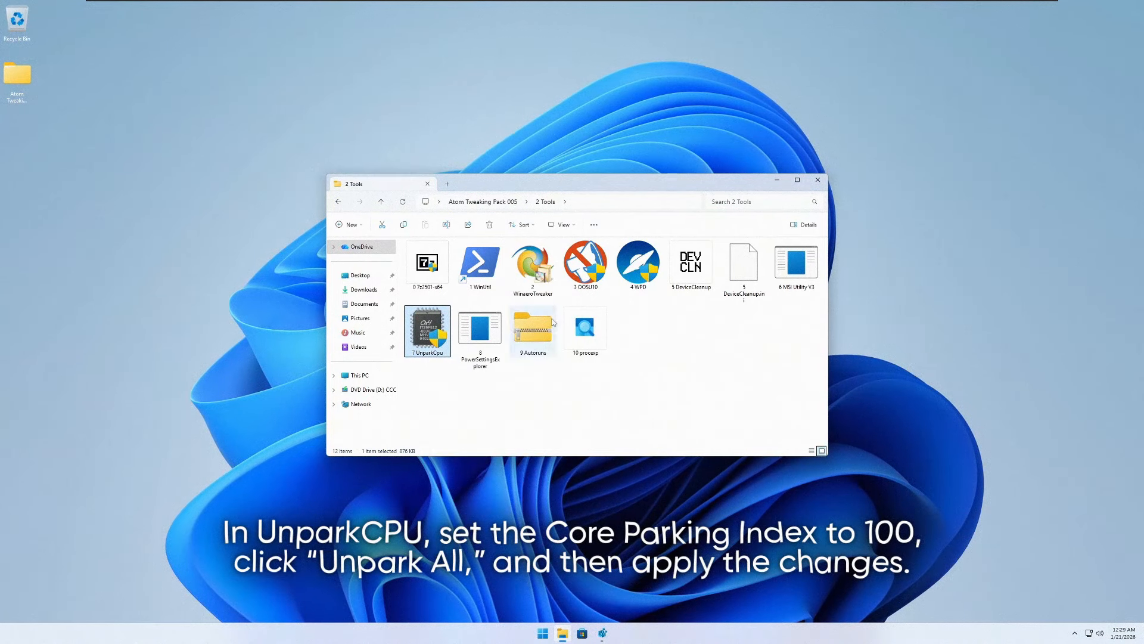
{"action": "right_click", "coordinate": [437, 322]}
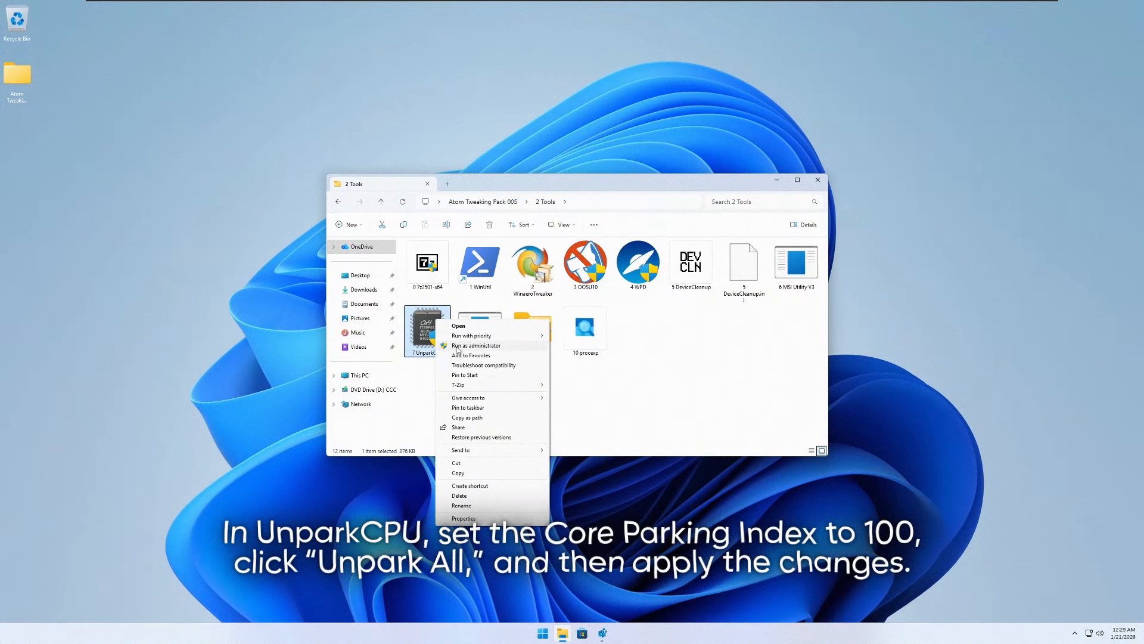
{"action": "left_click", "coordinate": [475, 346]}
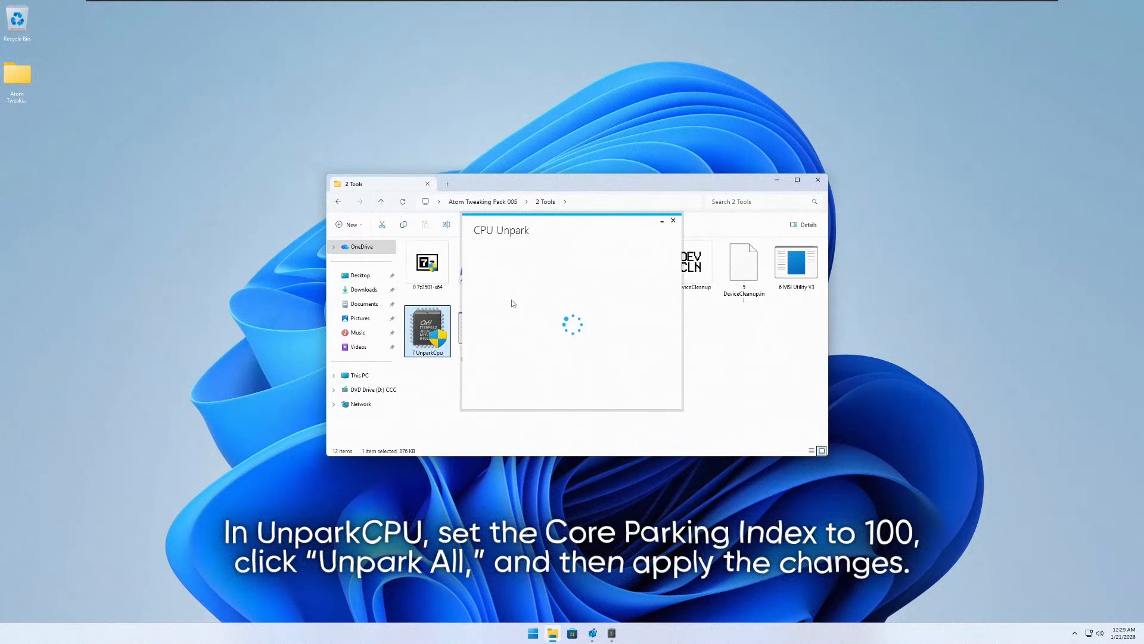
- Unpark all CPU cores for the High performance plan with the core parking index at 100%, apply, and close CPU Unpark
{"action": "left_click", "coordinate": [575, 323]}
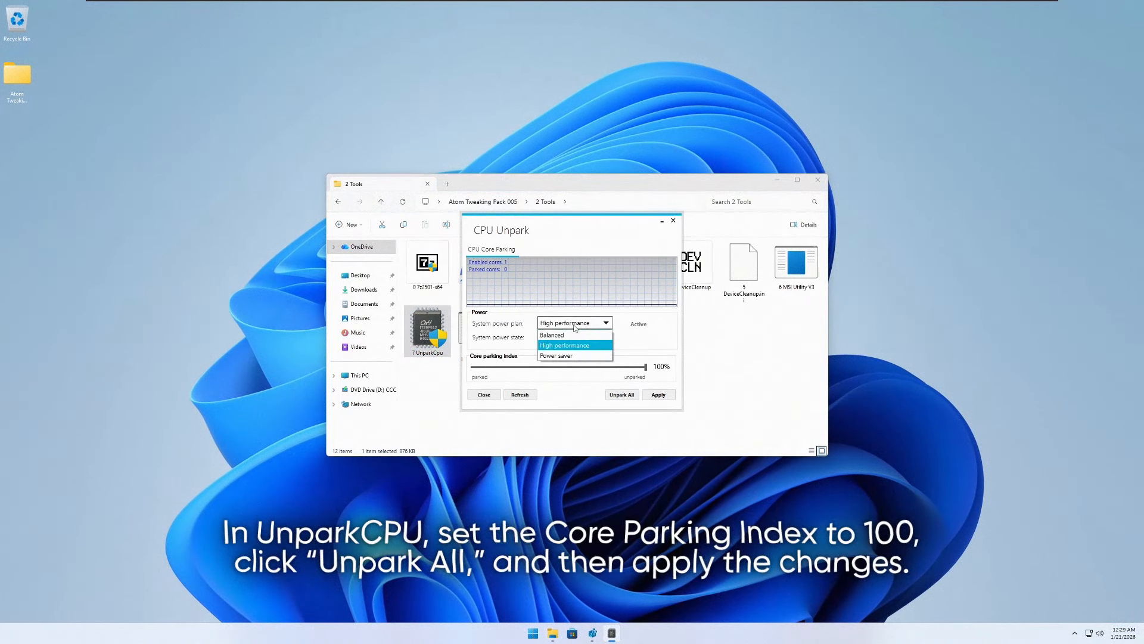
{"action": "left_click", "coordinate": [610, 394]}
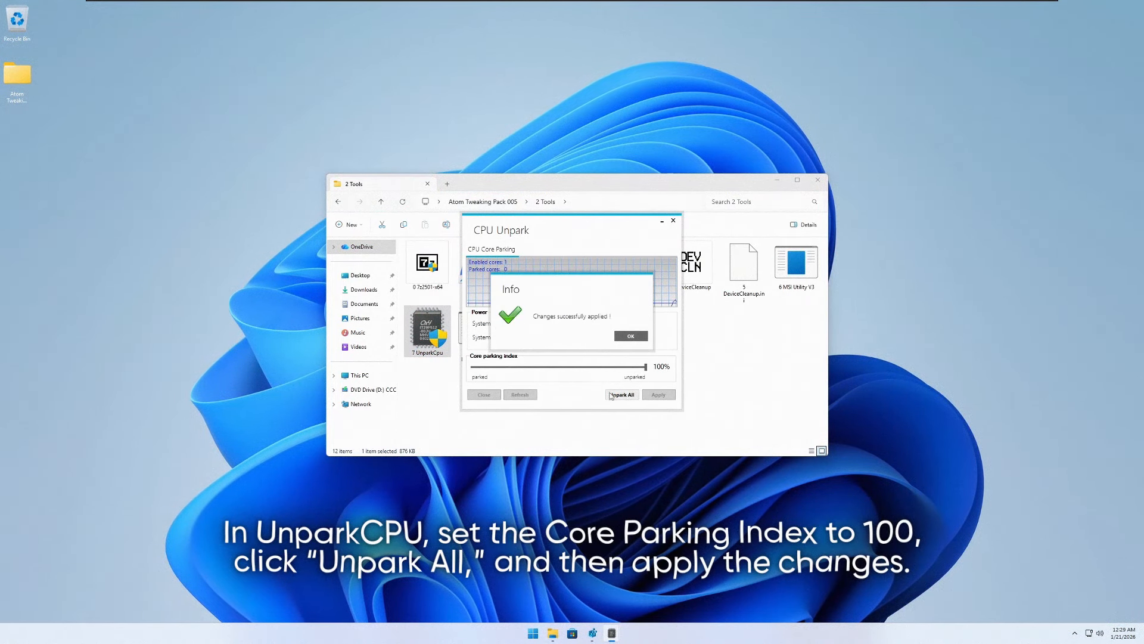
{"action": "left_click", "coordinate": [630, 337]}
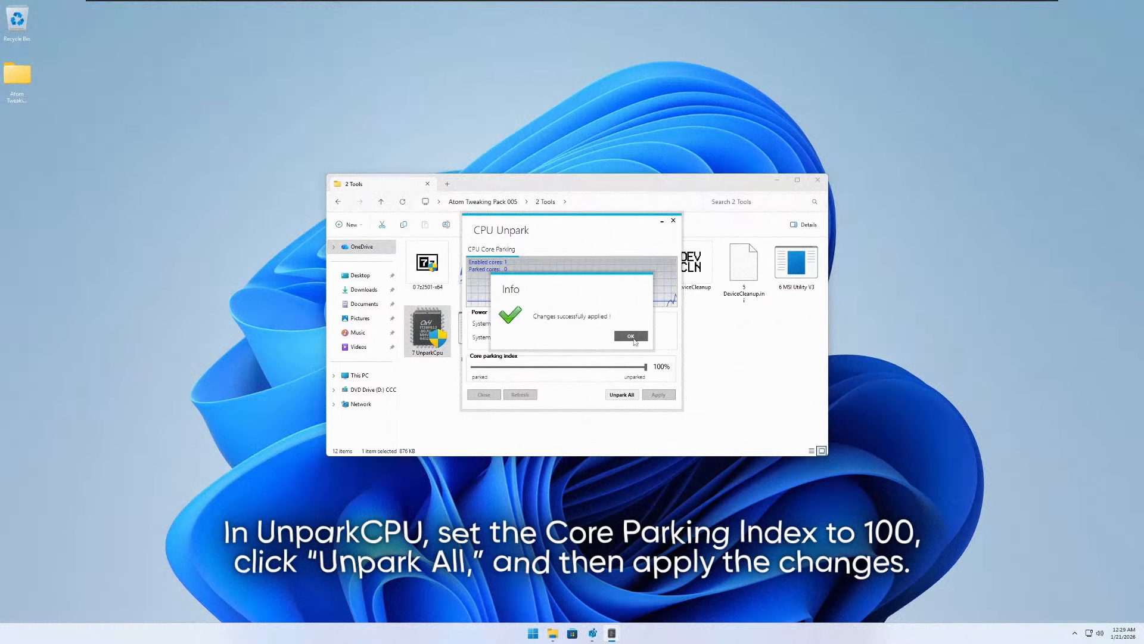
{"action": "left_click", "coordinate": [630, 337]}
{"action": "left_click", "coordinate": [659, 397]}
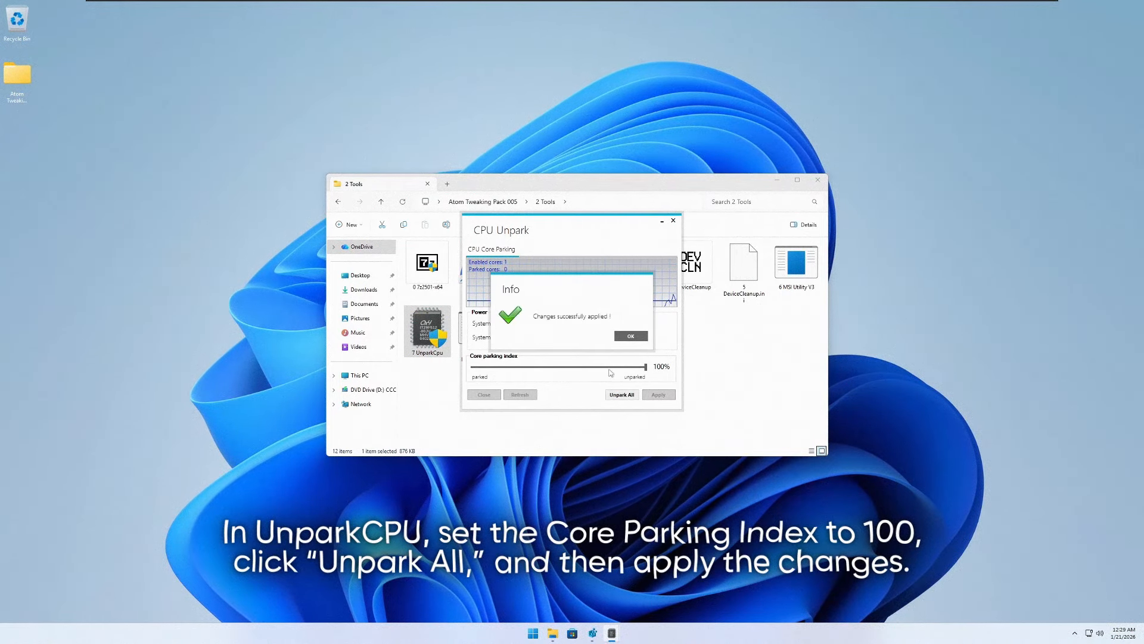
{"action": "left_click", "coordinate": [631, 337]}
{"action": "left_click", "coordinate": [673, 220]}
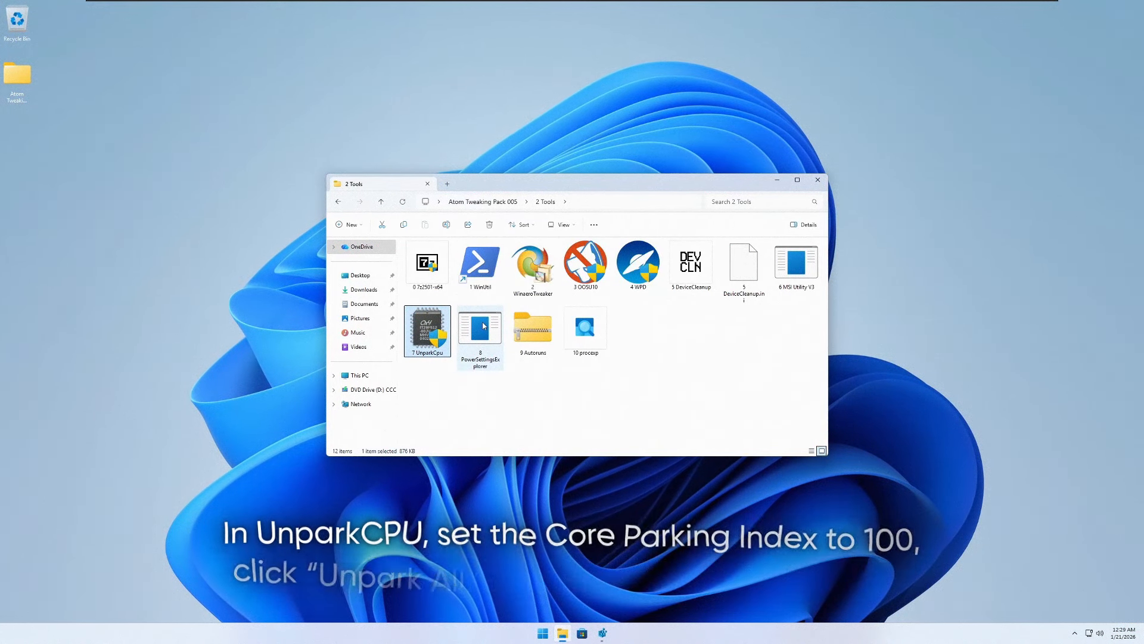
- Launch 8 PowerSettingsExplorer from the 2 Tools folder as administrator
{"action": "left_click", "coordinate": [482, 325]}
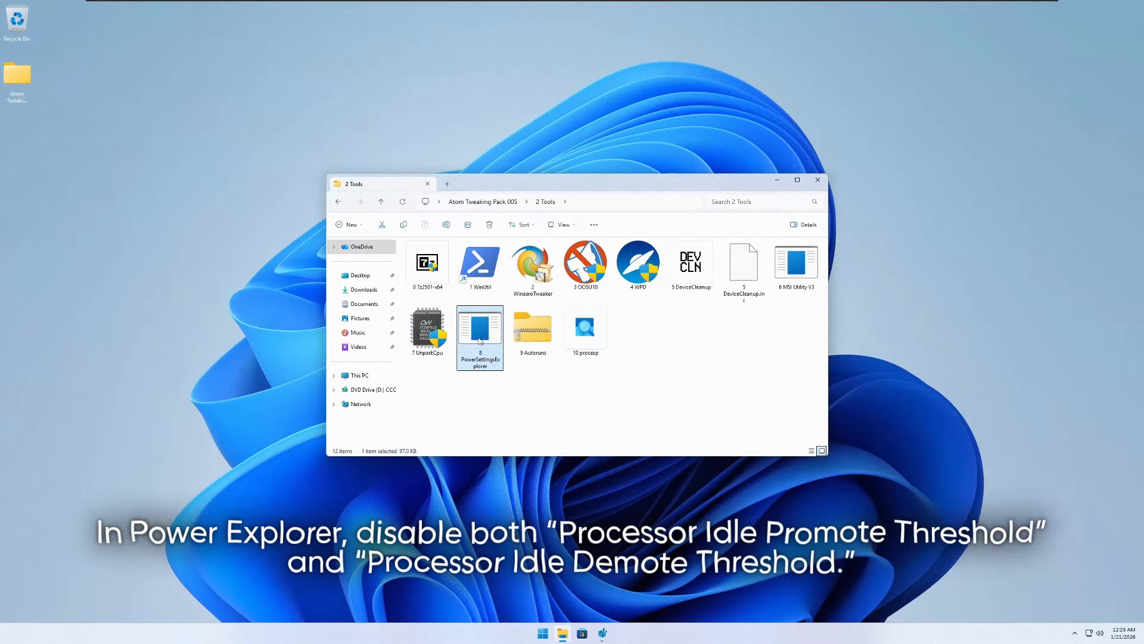
{"action": "right_click", "coordinate": [480, 342]}
{"action": "left_click", "coordinate": [518, 363]}
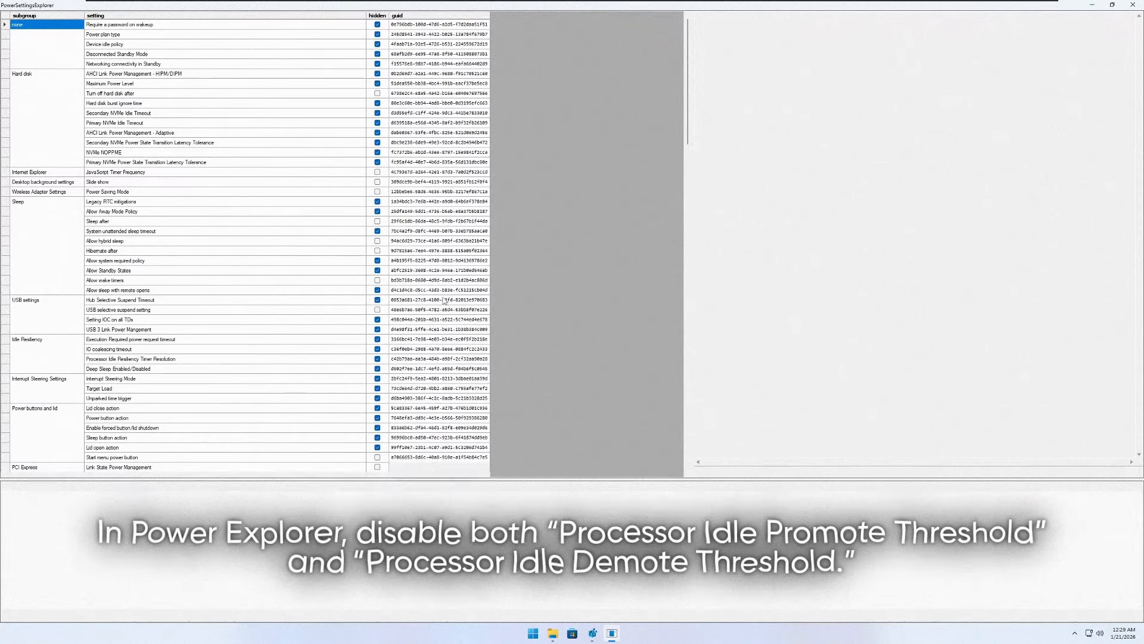
- Find Processor idle promote threshold under Processor power management and clear its hidden flag
{"action": "scroll", "coordinate": [283, 234], "scroll_direction": "down", "scroll_amount": 20}
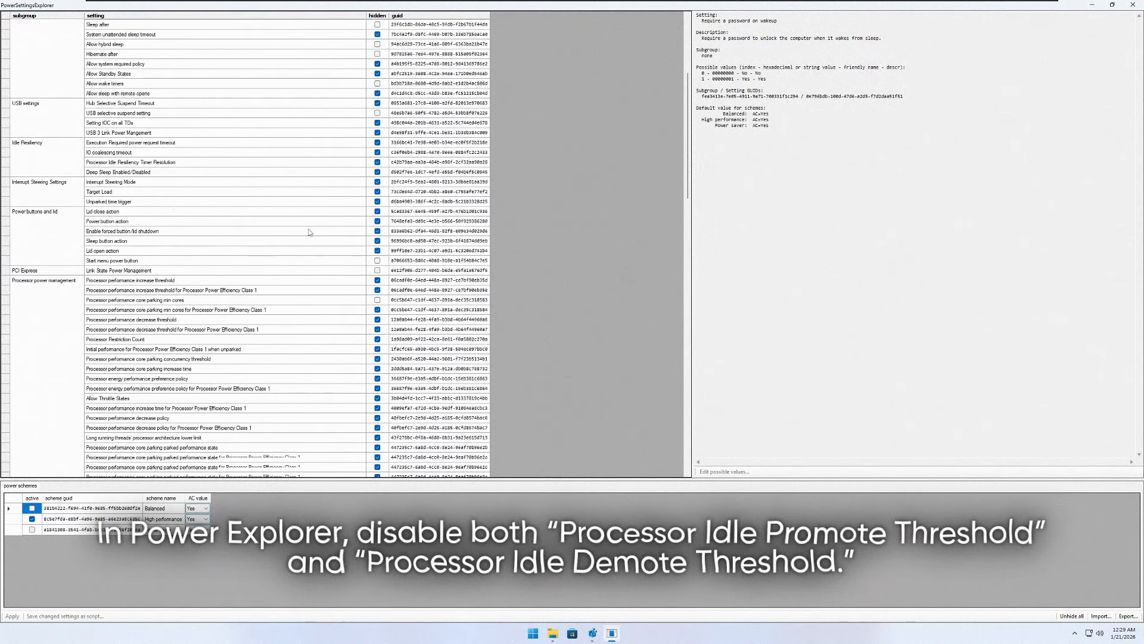
{"action": "left_click", "coordinate": [102, 153]}
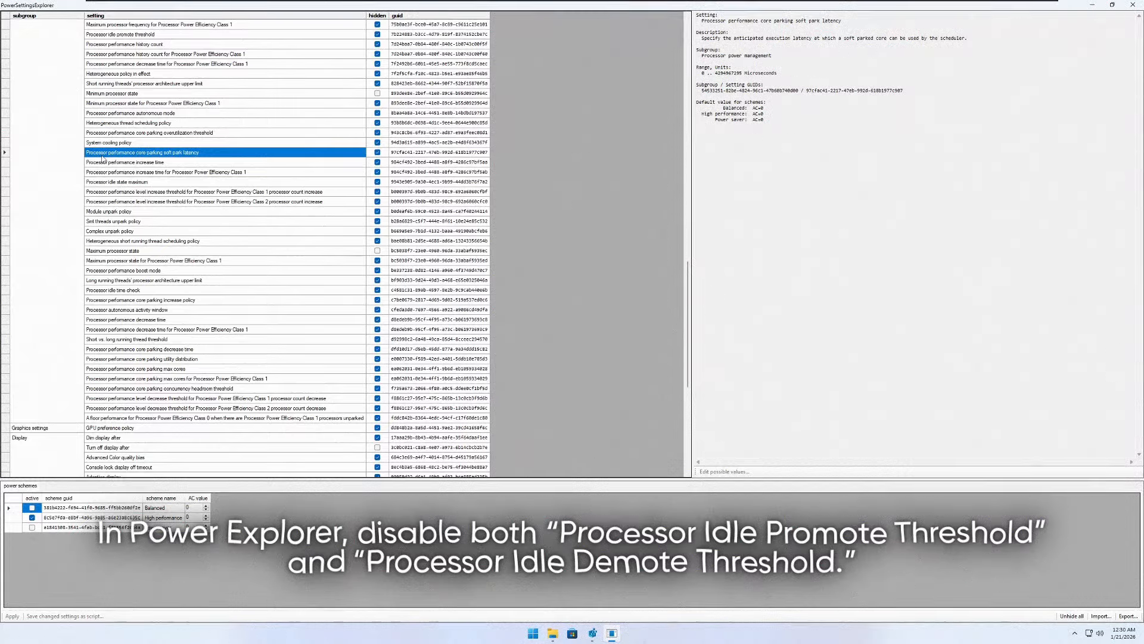
{"action": "scroll", "coordinate": [136, 82], "scroll_direction": "up", "scroll_amount": 1}
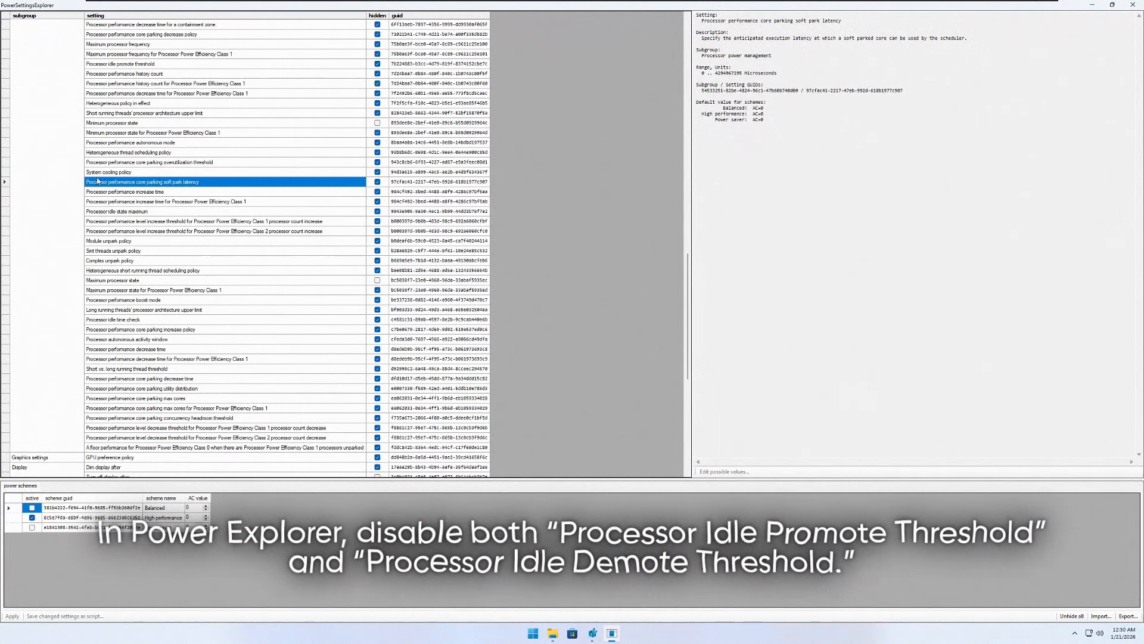
{"action": "key", "text": "Up"}
{"action": "key", "text": "Up"}
{"action": "left_click", "coordinate": [136, 64]}
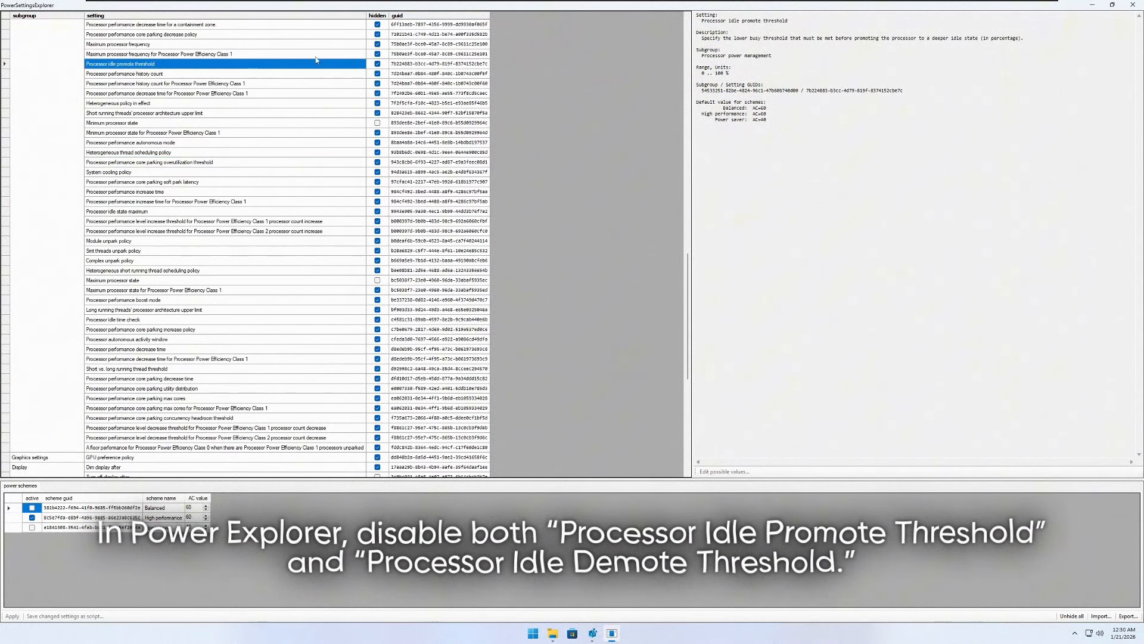
{"action": "left_click", "coordinate": [377, 63]}
- Find Processor idle demote threshold under Processor power management and clear its hidden flag
{"action": "scroll", "coordinate": [155, 69], "scroll_direction": "up", "scroll_amount": 4}
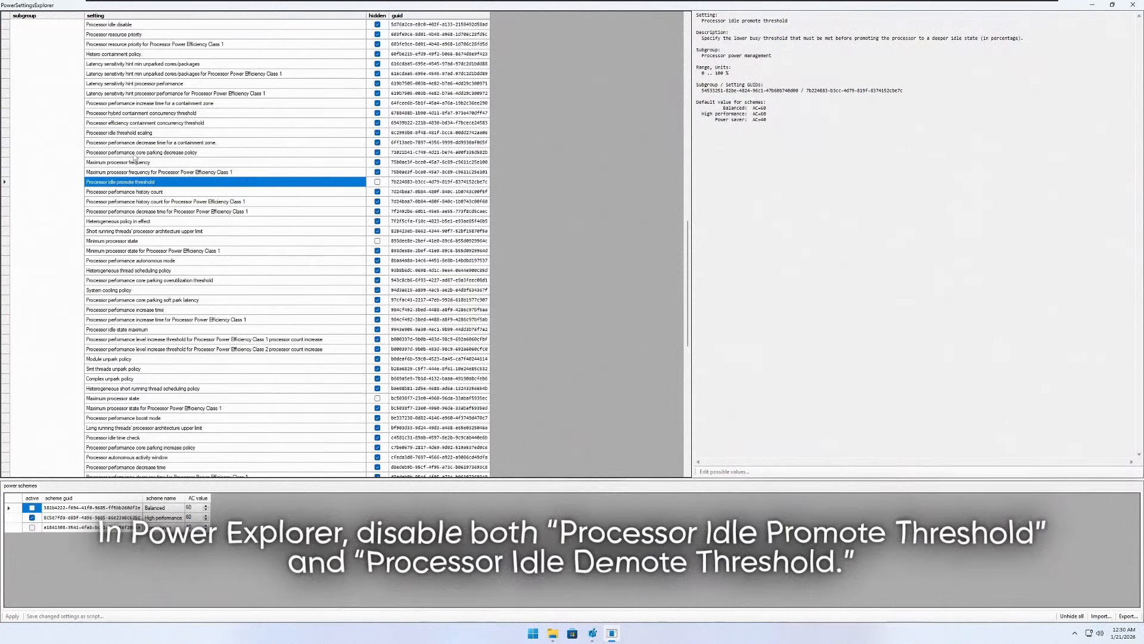
{"action": "scroll", "coordinate": [153, 212], "scroll_direction": "up", "scroll_amount": 4}
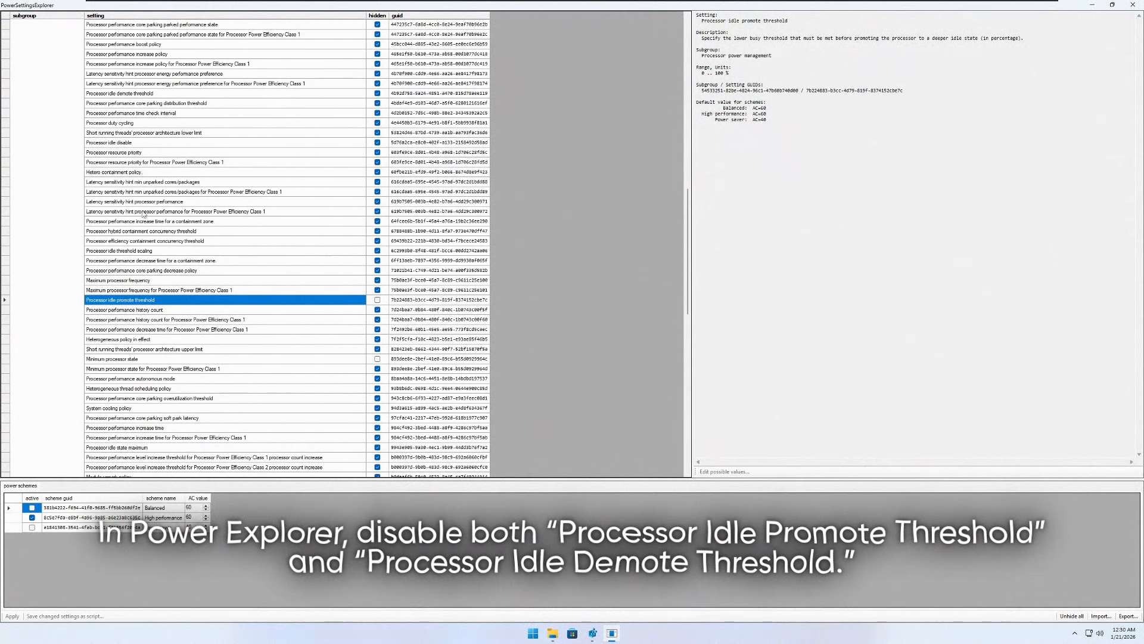
{"action": "scroll", "coordinate": [145, 214], "scroll_direction": "up", "scroll_amount": 1}
{"action": "left_click", "coordinate": [211, 123]}
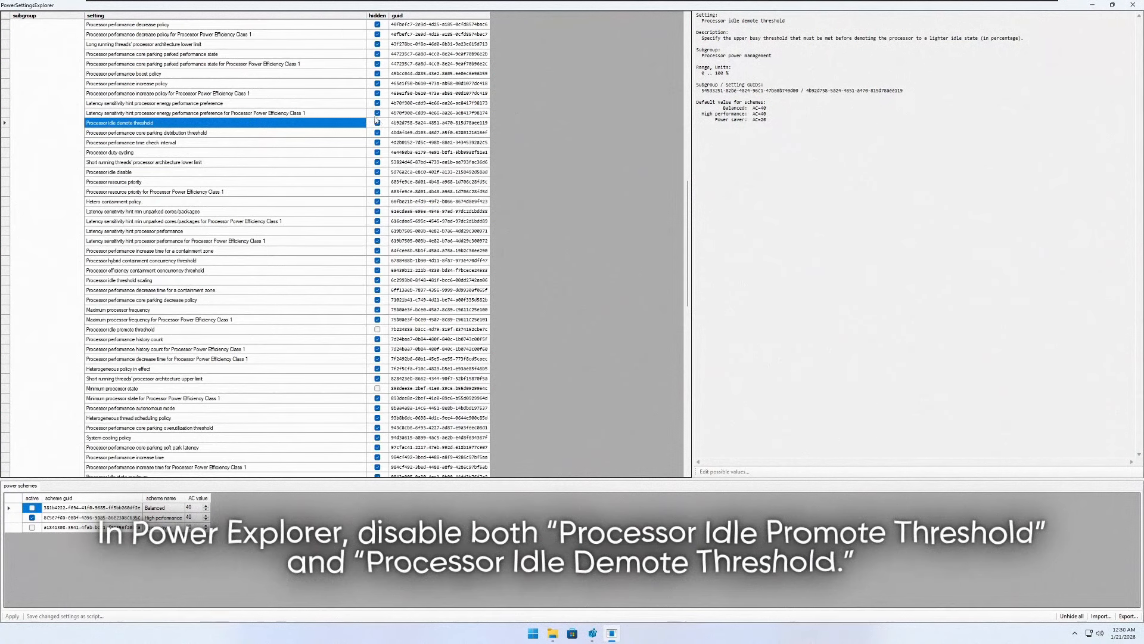
{"action": "left_click", "coordinate": [377, 123]}
- Raise the High performance scheme's AC value for Processor idle demote threshold, apply the change, and close the program
{"action": "left_click", "coordinate": [133, 327]}
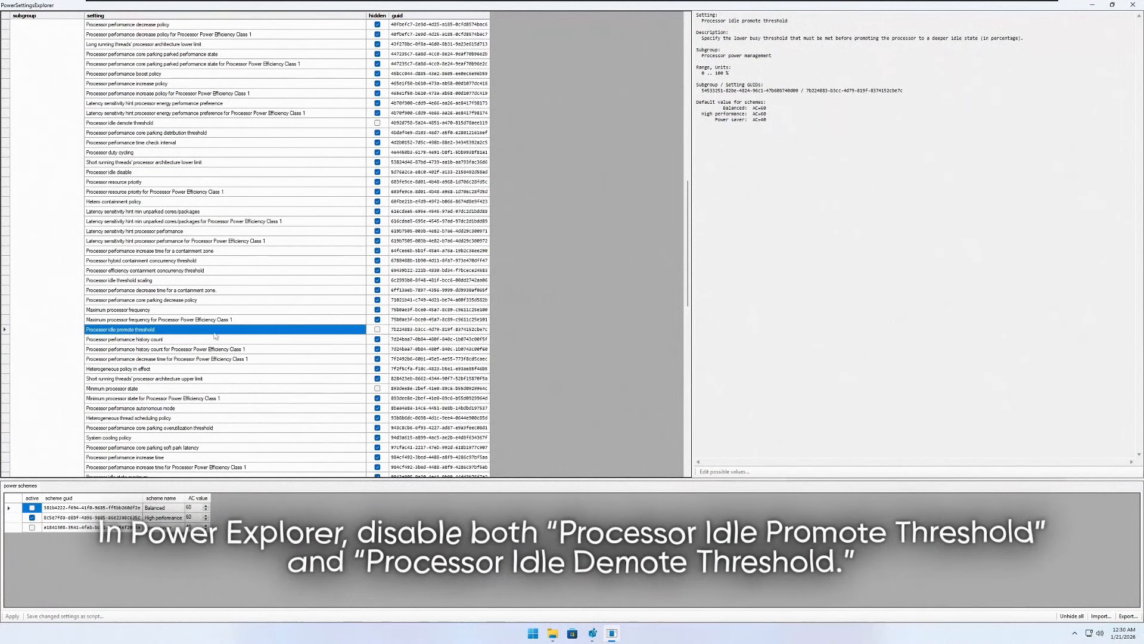
{"action": "left_click", "coordinate": [134, 124], "text": "ctrl"}
{"action": "left_click", "coordinate": [134, 125]}
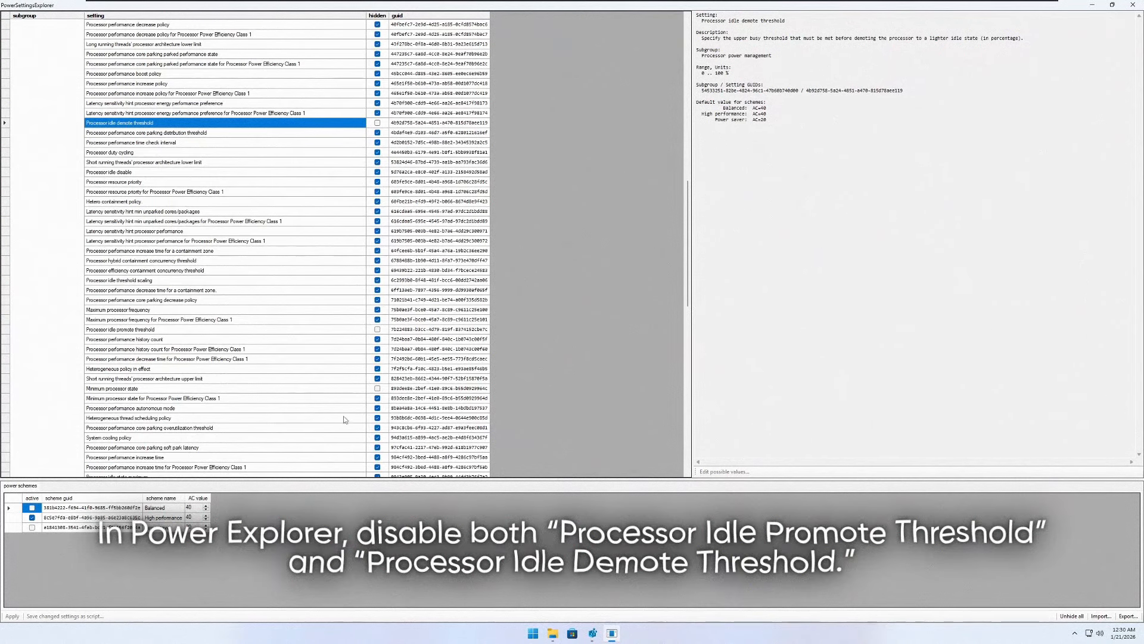
{"action": "left_click", "coordinate": [206, 517]}
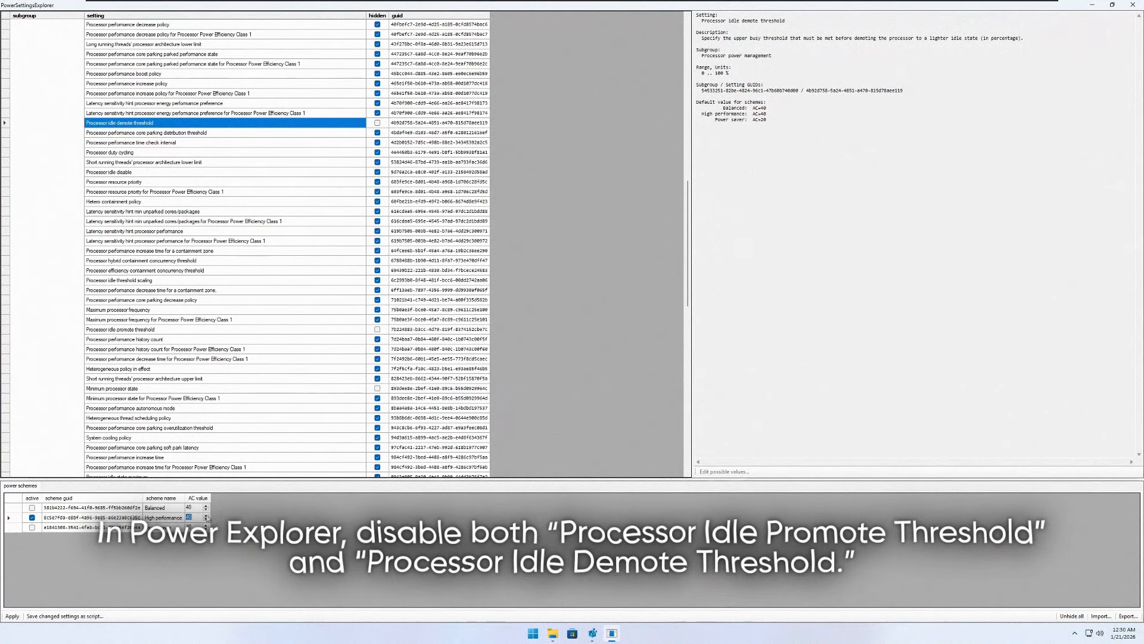
{"action": "left_click", "coordinate": [206, 516]}
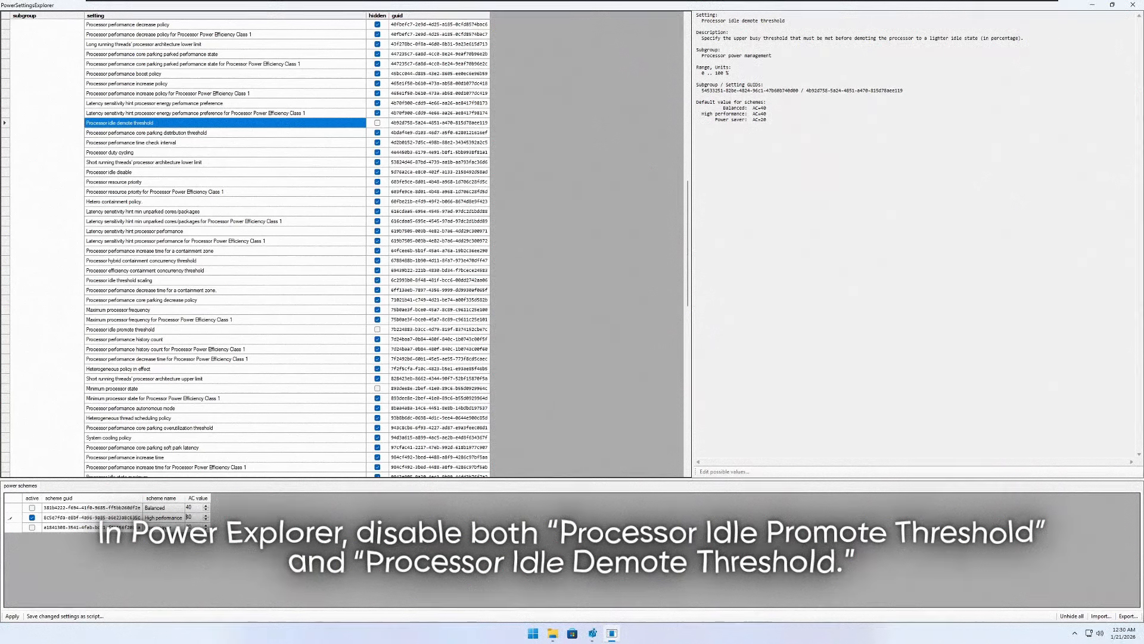
{"action": "left_click", "coordinate": [12, 616]}
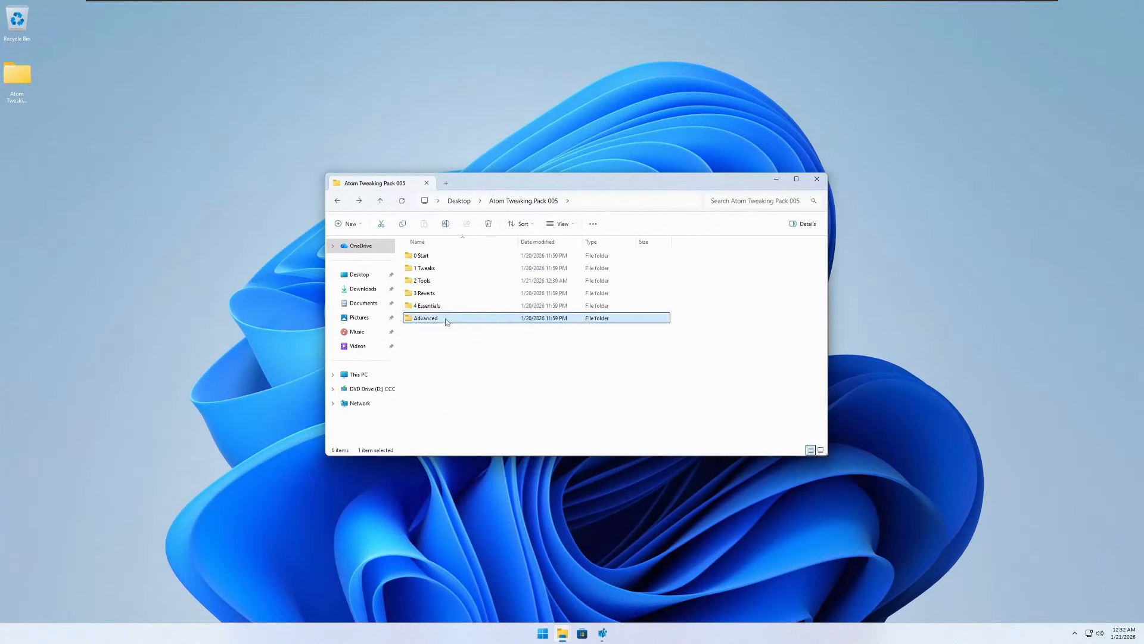
- Open PowerPlans inside the Advanced folder and run the batch file in its RUN ME FIRST folder
{"action": "double_click", "coordinate": [447, 320]}
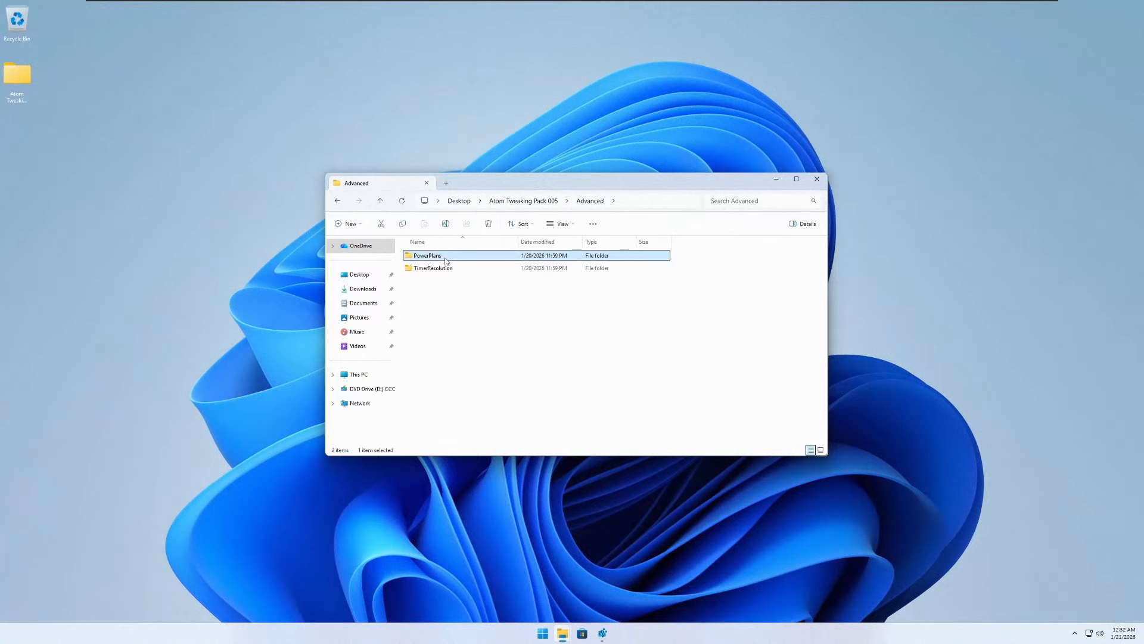
{"action": "key", "text": "alt+Left"}
{"action": "right_click", "coordinate": [433, 321]}
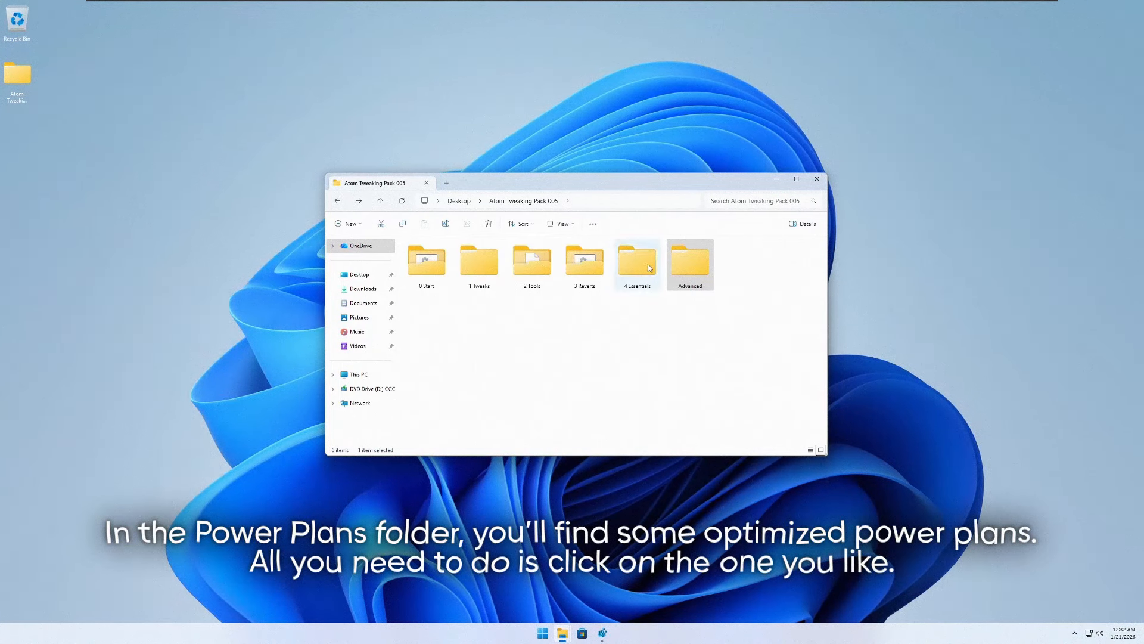
{"action": "double_click", "coordinate": [685, 257]}
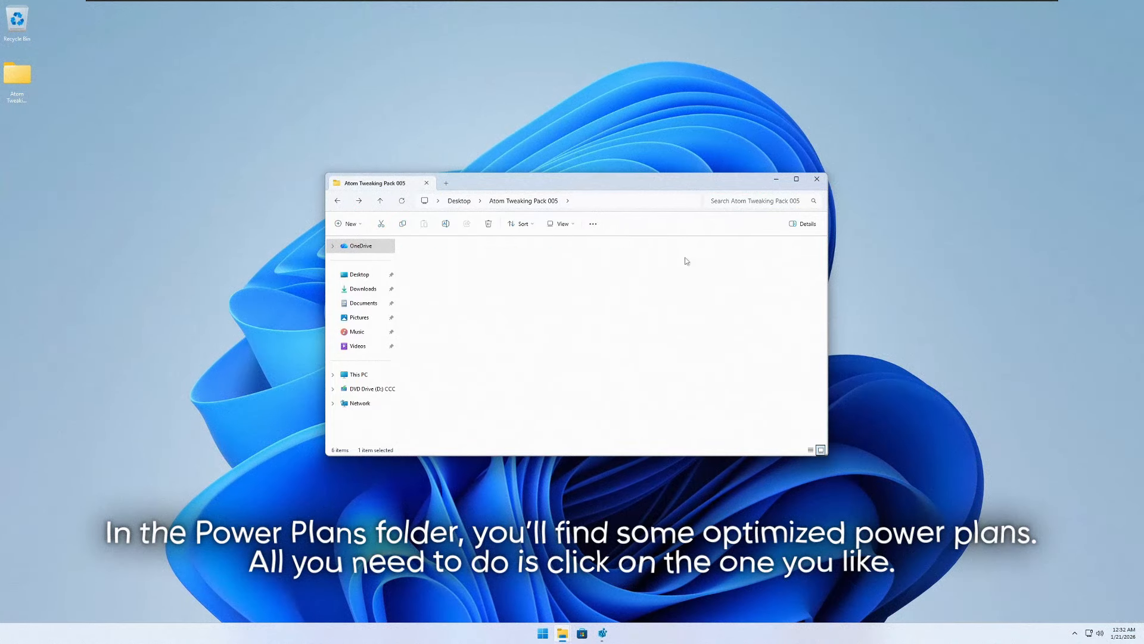
{"action": "left_click", "coordinate": [441, 256]}
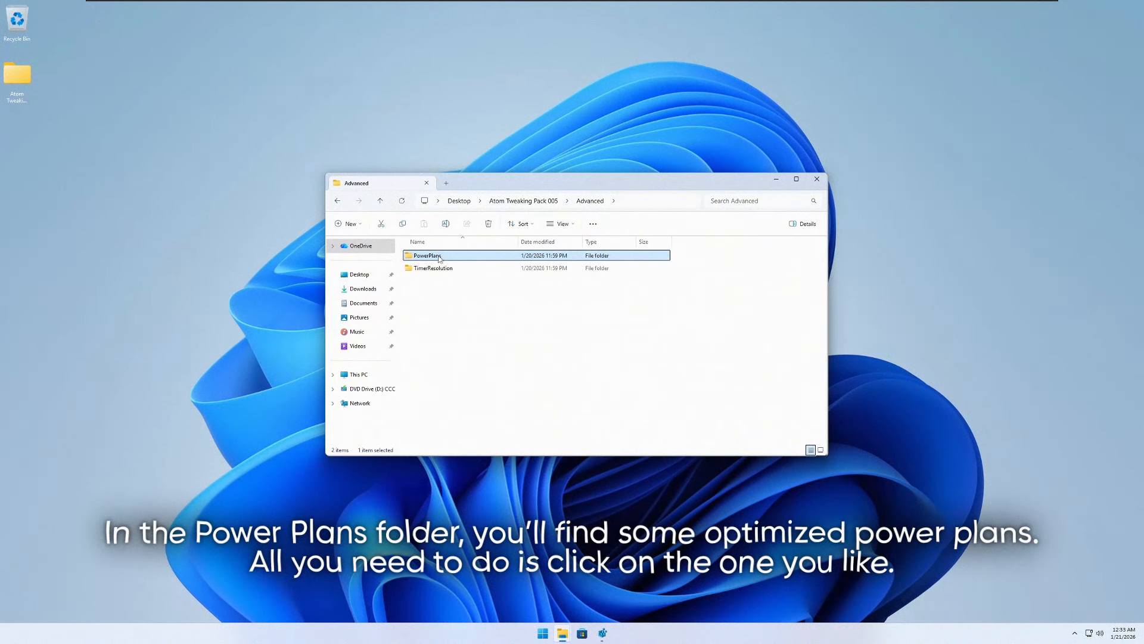
{"action": "double_click", "coordinate": [440, 257]}
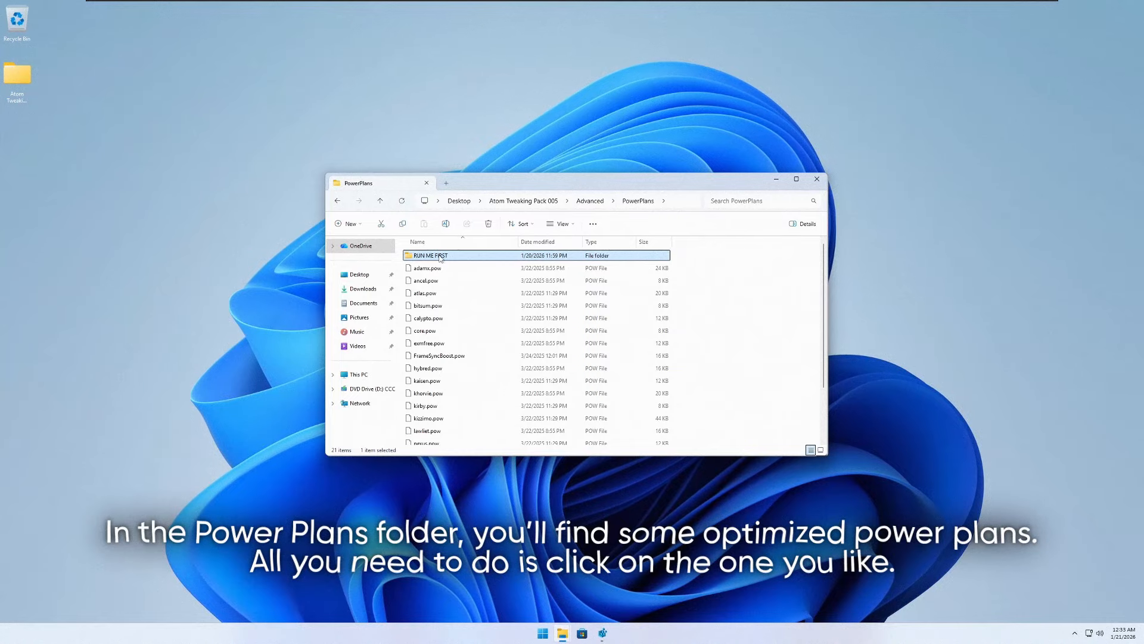
{"action": "double_click", "coordinate": [440, 256]}
{"action": "right_click", "coordinate": [441, 257]}
{"action": "left_click", "coordinate": [471, 291]}
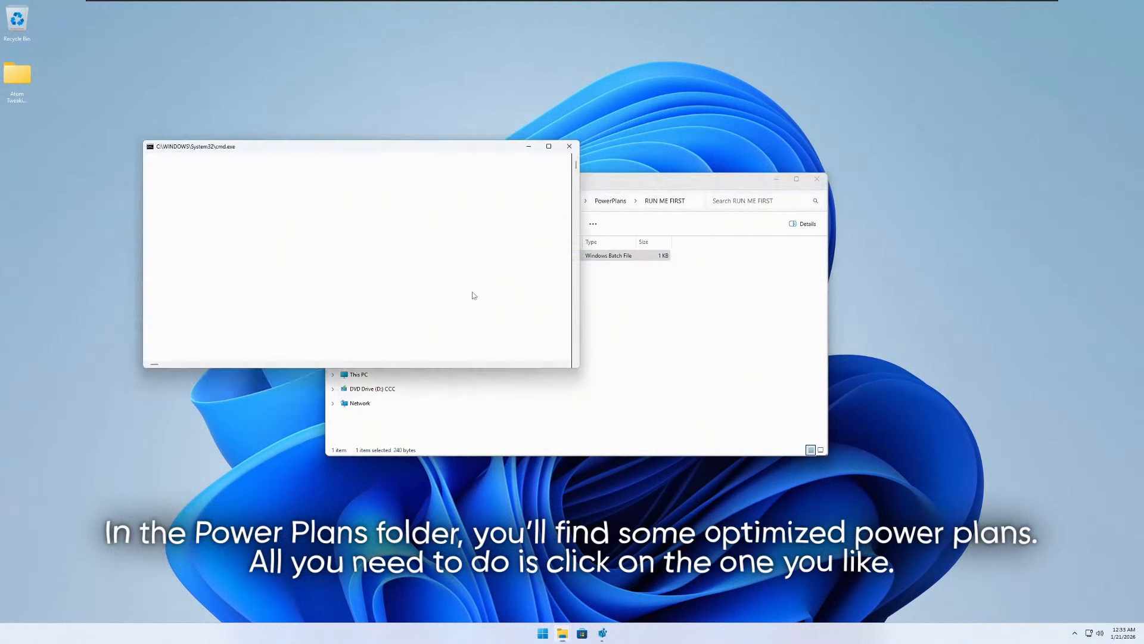
- Import the optimized power plans by running the POW files from adamx through lawliet in the PowerPlans folder
{"action": "key", "text": "alt+Left"}
{"action": "left_click", "coordinate": [448, 268]}
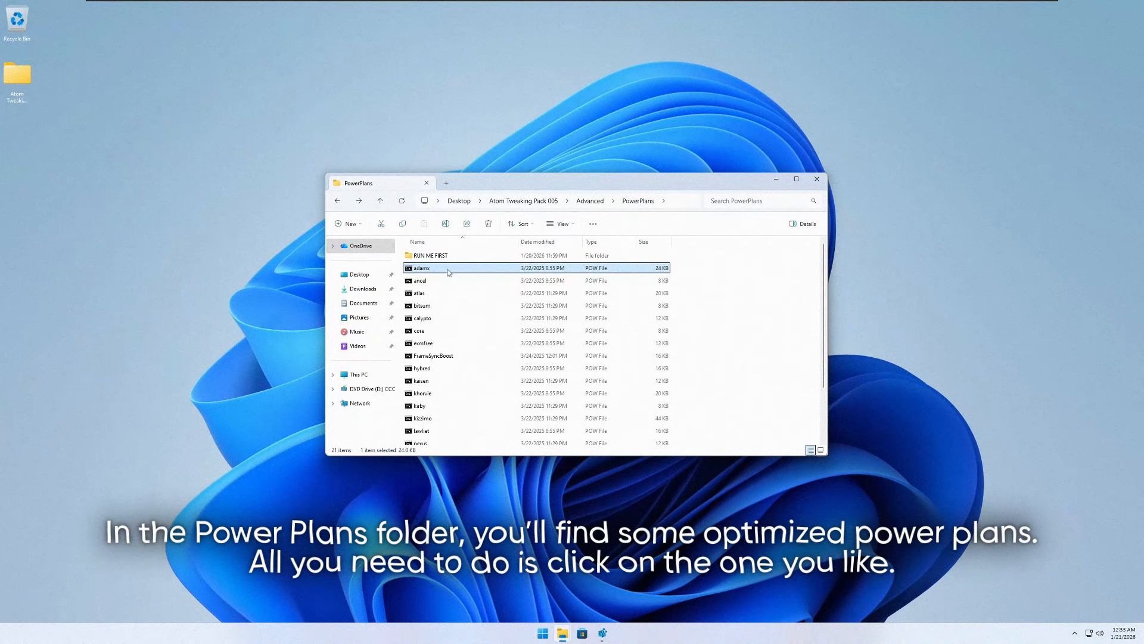
{"action": "key", "text": "Down"}
{"action": "key", "text": "Down"}
{"action": "key", "text": "Down"}
{"action": "key", "text": "Down"}
{"action": "key", "text": "Down"}
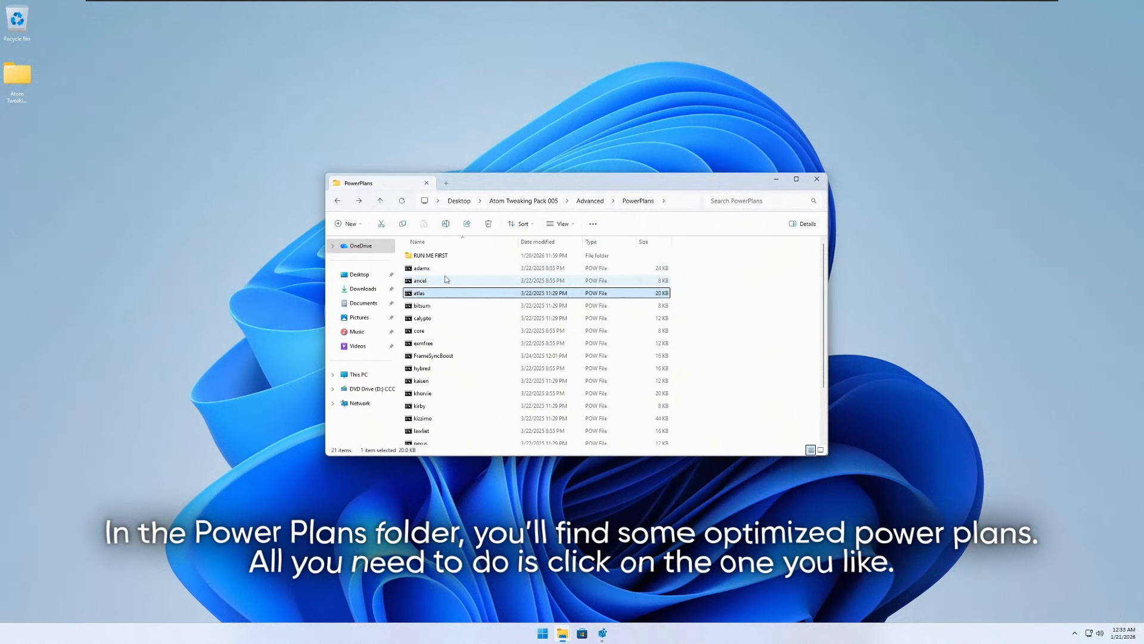
{"action": "key", "text": "Down"}
{"action": "key", "text": "Down"}
{"action": "key", "text": "Down"}
{"action": "key", "text": "Down"}
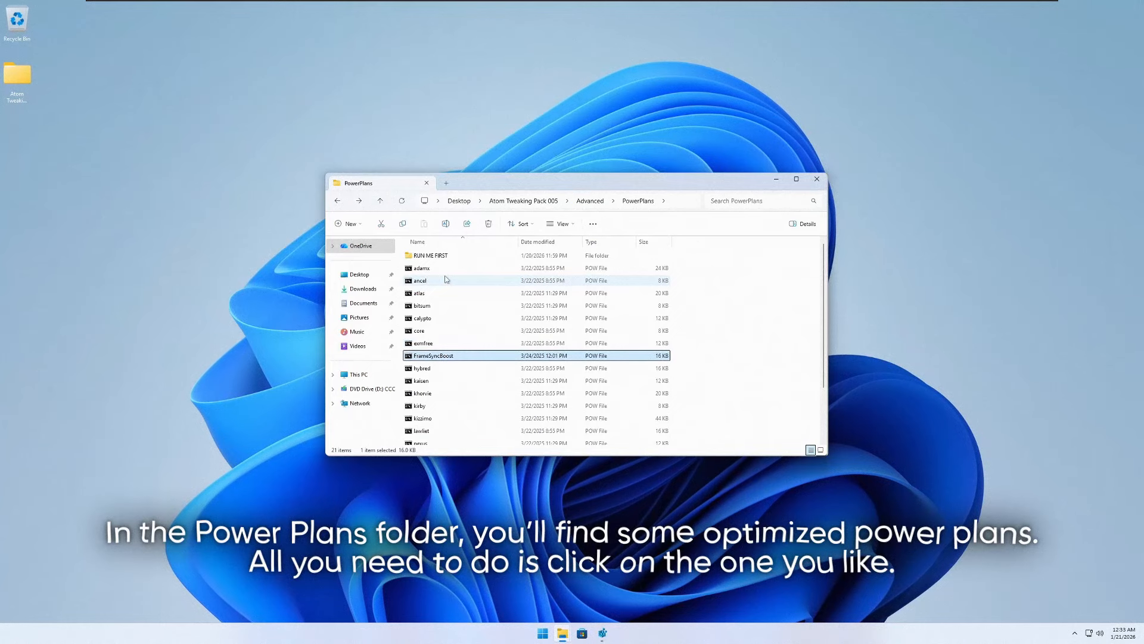
{"action": "double_click", "coordinate": [442, 394]}
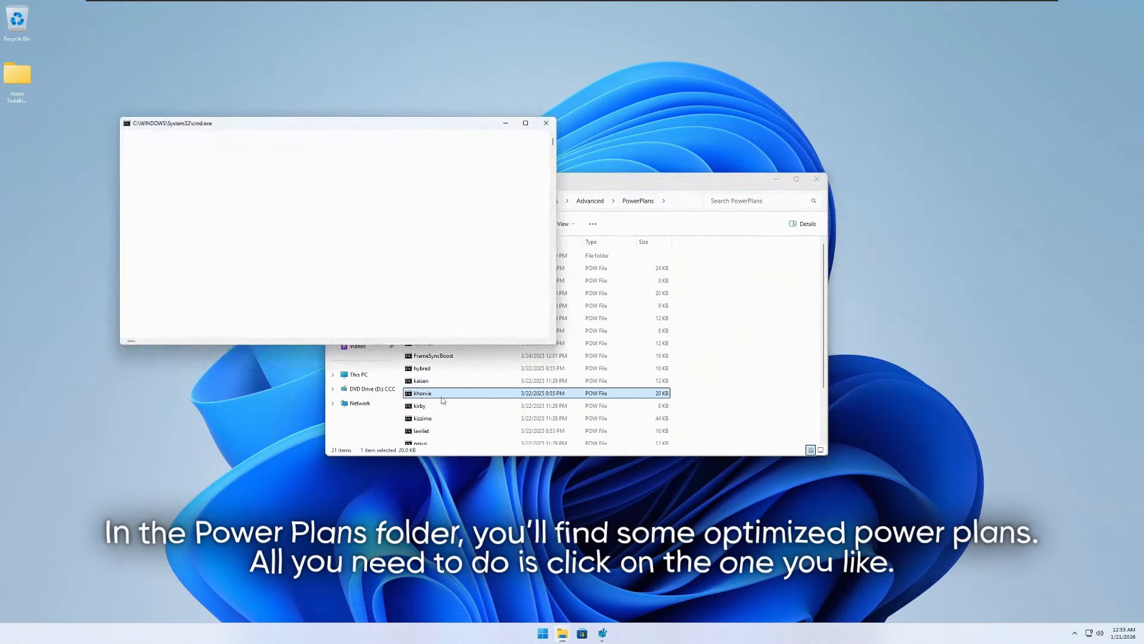
{"action": "left_click", "coordinate": [440, 407]}
{"action": "left_click", "coordinate": [436, 421]}
{"action": "left_click", "coordinate": [438, 433]}
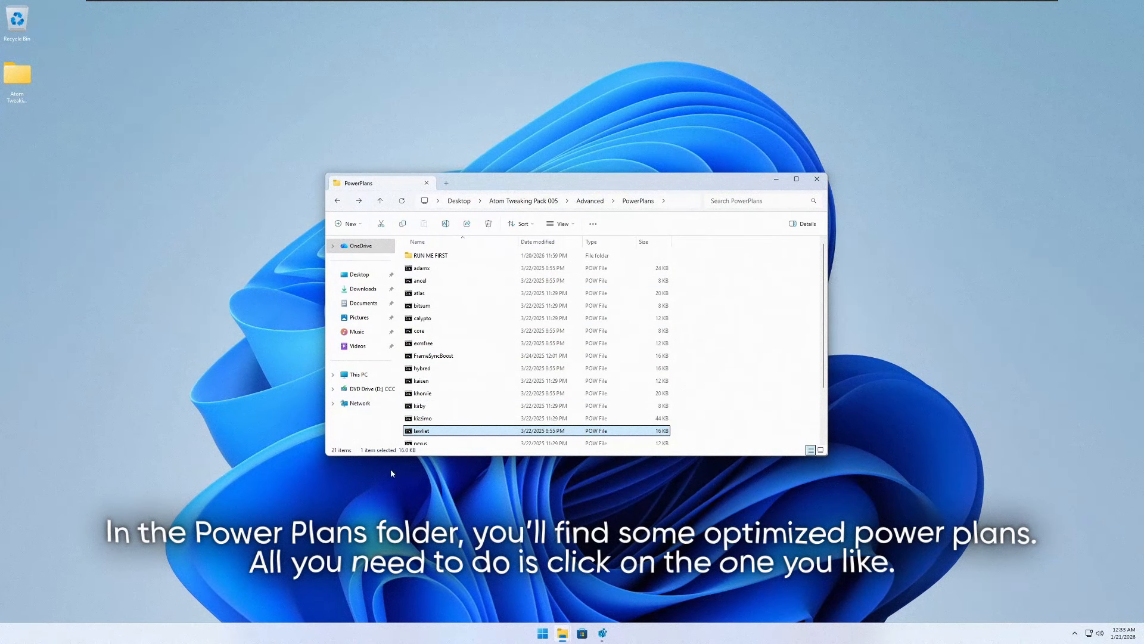
- Open Power Options, expand the additional plans, review the imported power plans, and close the window
{"action": "left_click", "coordinate": [536, 636]}
{"action": "type", "text": "powe"}
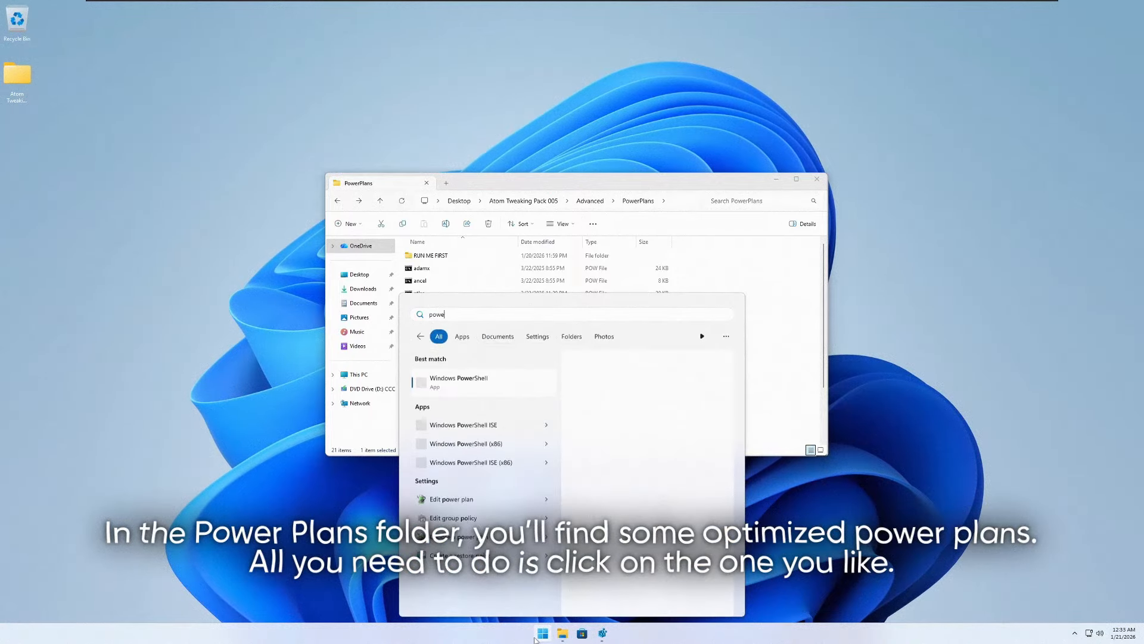
{"action": "type", "text": "r"}
{"action": "left_click", "coordinate": [460, 548]}
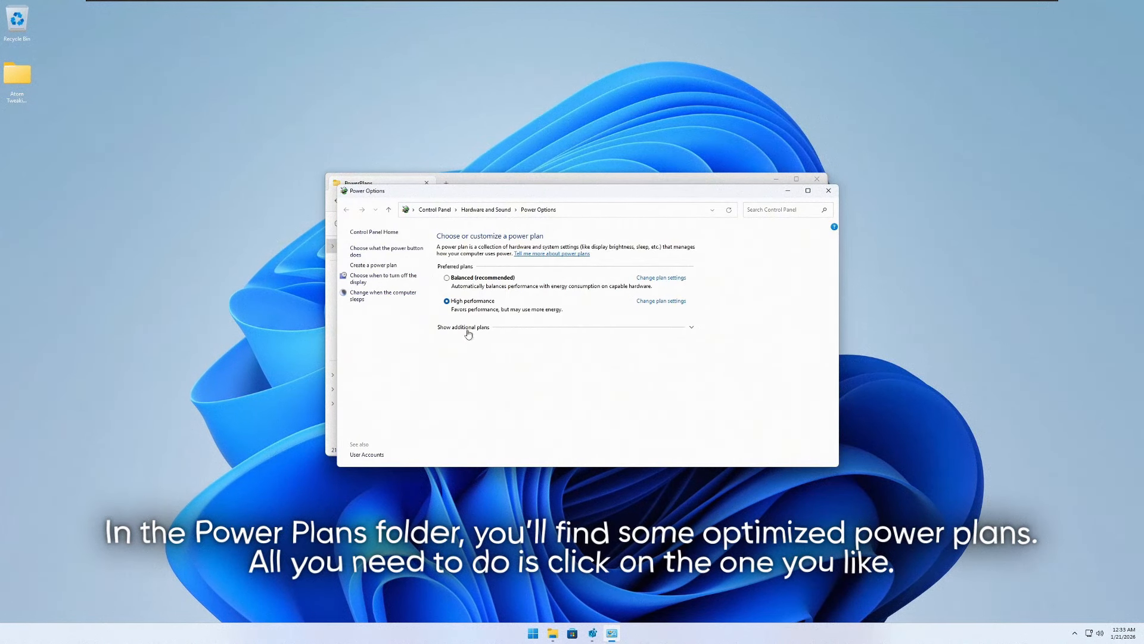
{"action": "left_click", "coordinate": [465, 327]}
{"action": "scroll", "coordinate": [499, 421], "scroll_direction": "down", "scroll_amount": 5}
{"action": "scroll", "coordinate": [492, 399], "scroll_direction": "down", "scroll_amount": 3}
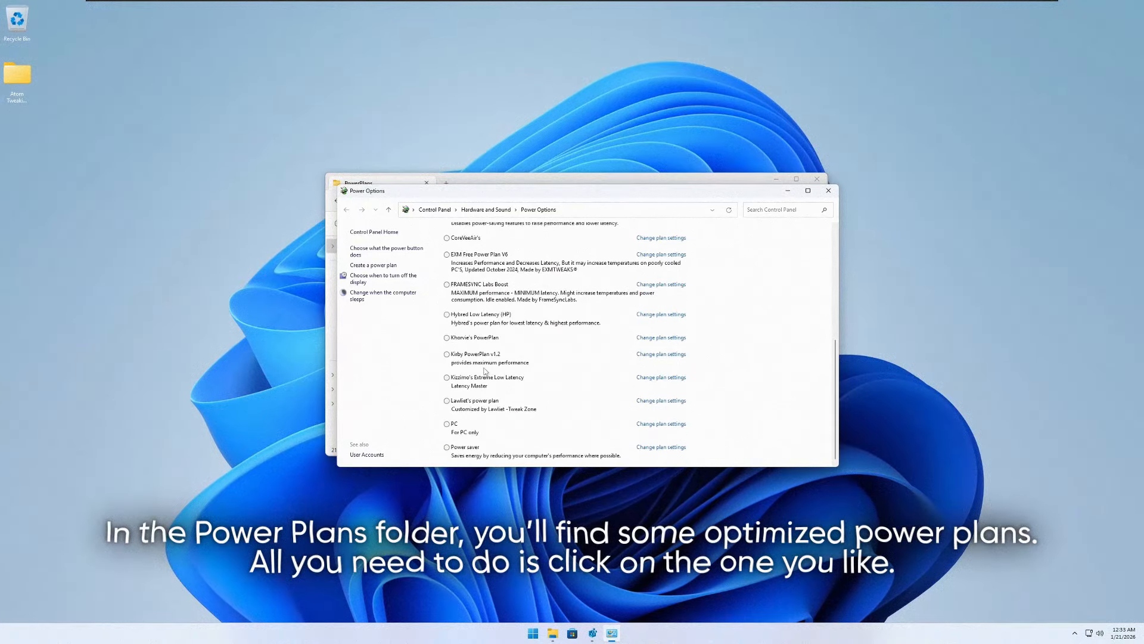
{"action": "scroll", "coordinate": [487, 365], "scroll_direction": "up", "scroll_amount": 3}
{"action": "scroll", "coordinate": [481, 381], "scroll_direction": "down", "scroll_amount": 3}
{"action": "scroll", "coordinate": [480, 393], "scroll_direction": "up", "scroll_amount": 3}
{"action": "scroll", "coordinate": [479, 392], "scroll_direction": "down", "scroll_amount": 3}
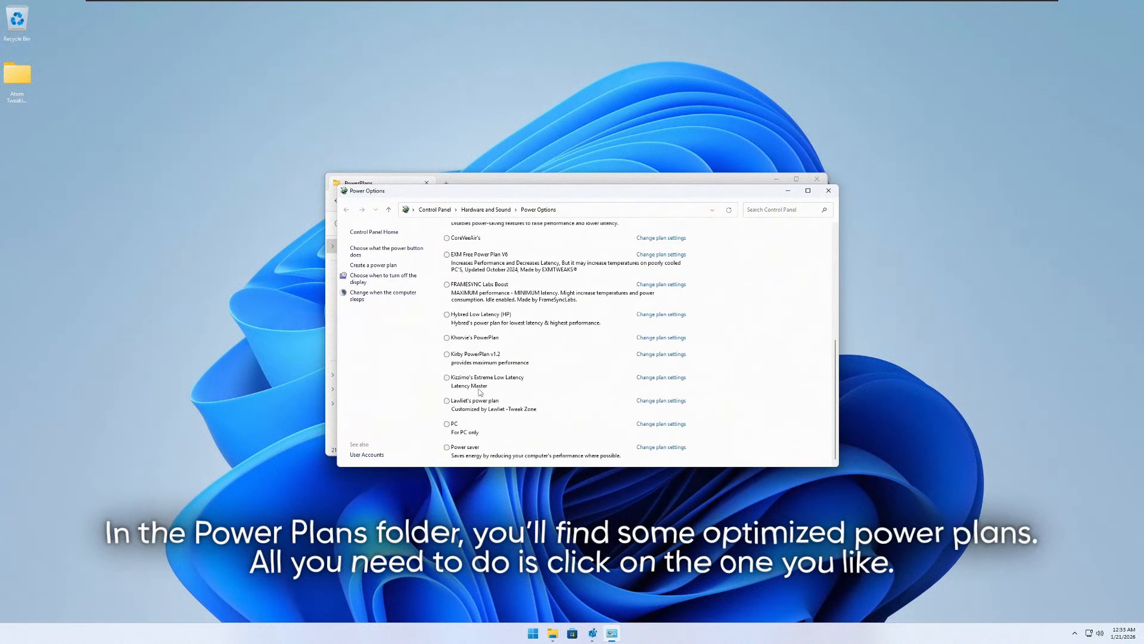
{"action": "scroll", "coordinate": [480, 417], "scroll_direction": "up", "scroll_amount": 3}
{"action": "left_click", "coordinate": [829, 190]}
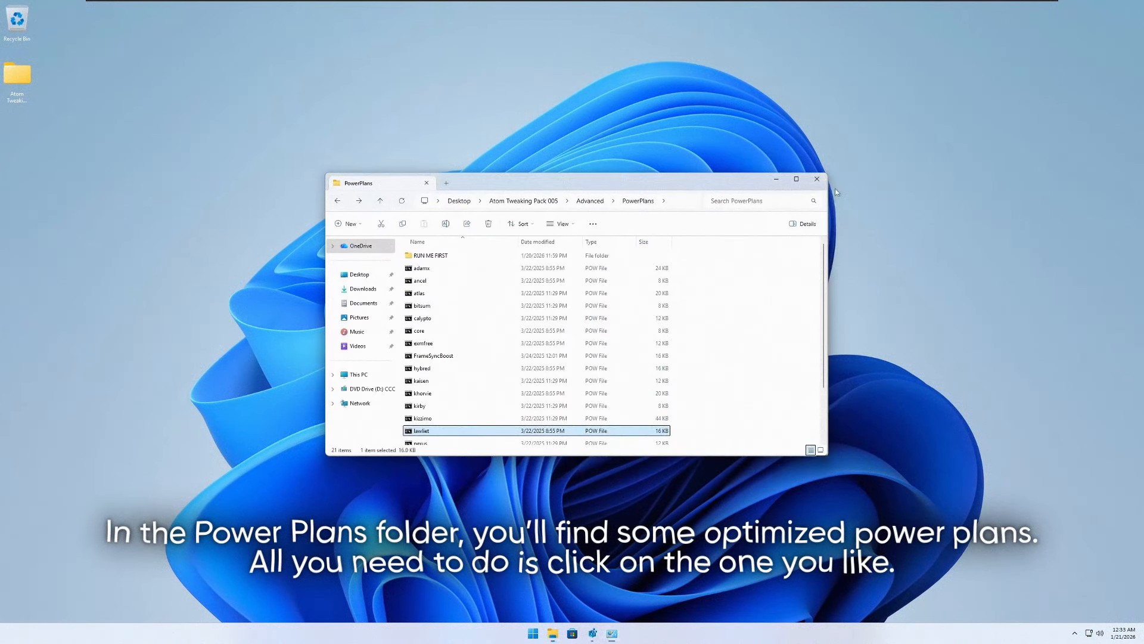
{"action": "scroll", "coordinate": [529, 344], "scroll_direction": "down", "scroll_amount": 3}
{"action": "scroll", "coordinate": [529, 344], "scroll_direction": "up", "scroll_amount": 3}
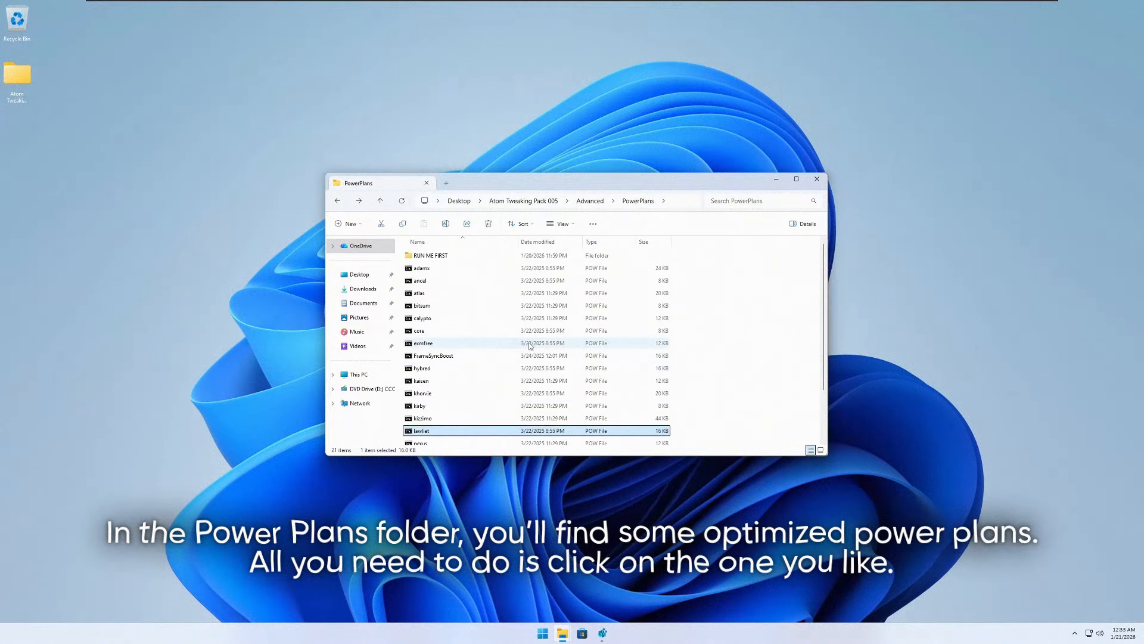
- Go back up to the Advanced folder and open its TimerResolution folder
{"action": "key", "text": "alt+Up"}
{"action": "left_click", "coordinate": [456, 269]}
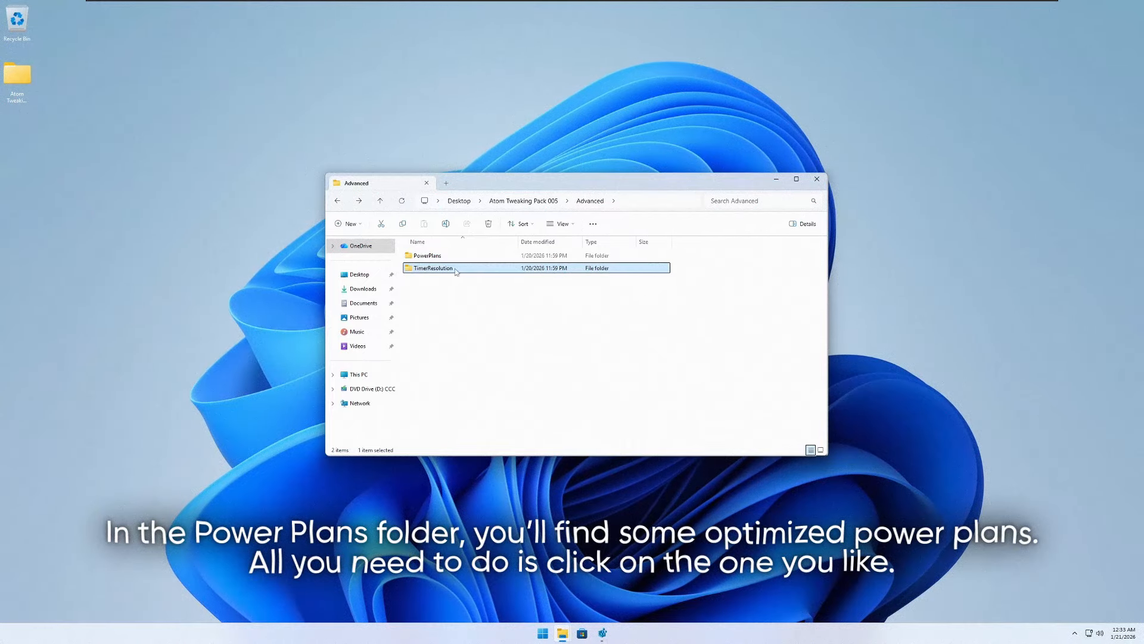
{"action": "right_click", "coordinate": [459, 286]}
{"action": "mouse_move", "coordinate": [536, 303]}
{"action": "left_click", "coordinate": [579, 300]}
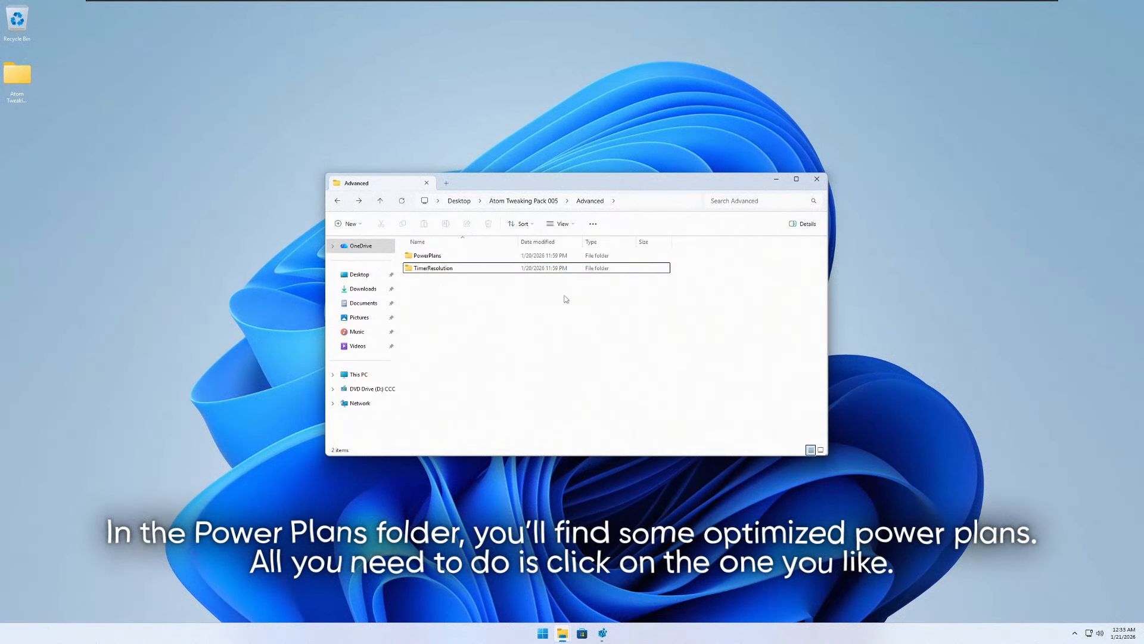
{"action": "right_click", "coordinate": [565, 296]}
{"action": "mouse_move", "coordinate": [620, 303]}
{"action": "left_click", "coordinate": [691, 302]}
{"action": "double_click", "coordinate": [608, 304]}
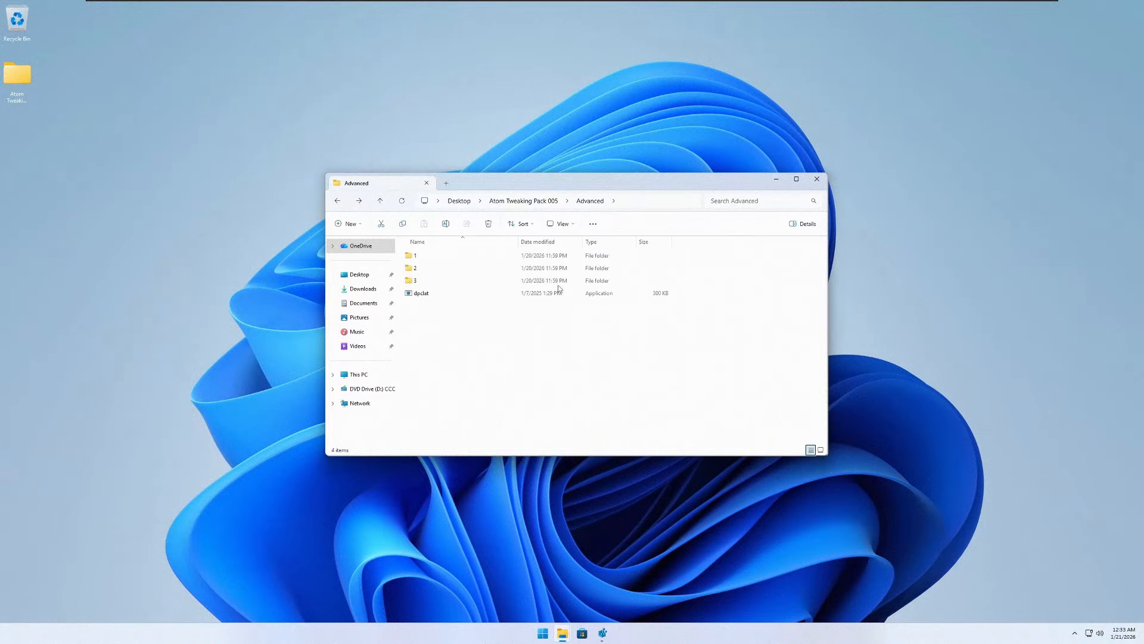
{"action": "left_click_drag", "start_coordinate": [474, 312], "coordinate": [441, 253]}
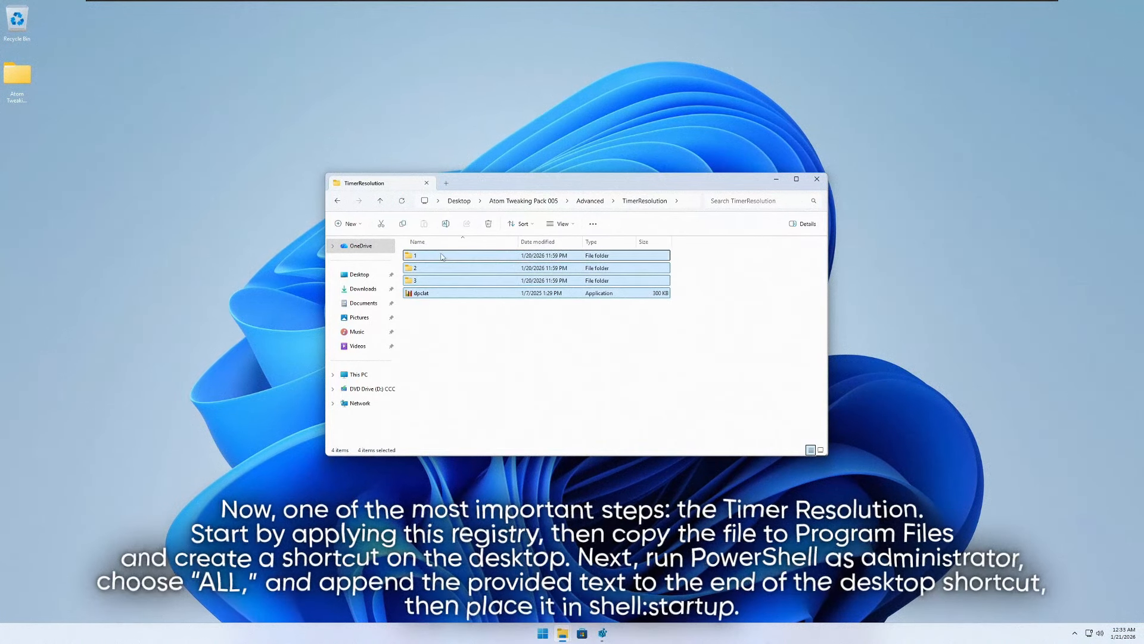
{"action": "left_click", "coordinate": [441, 252]}
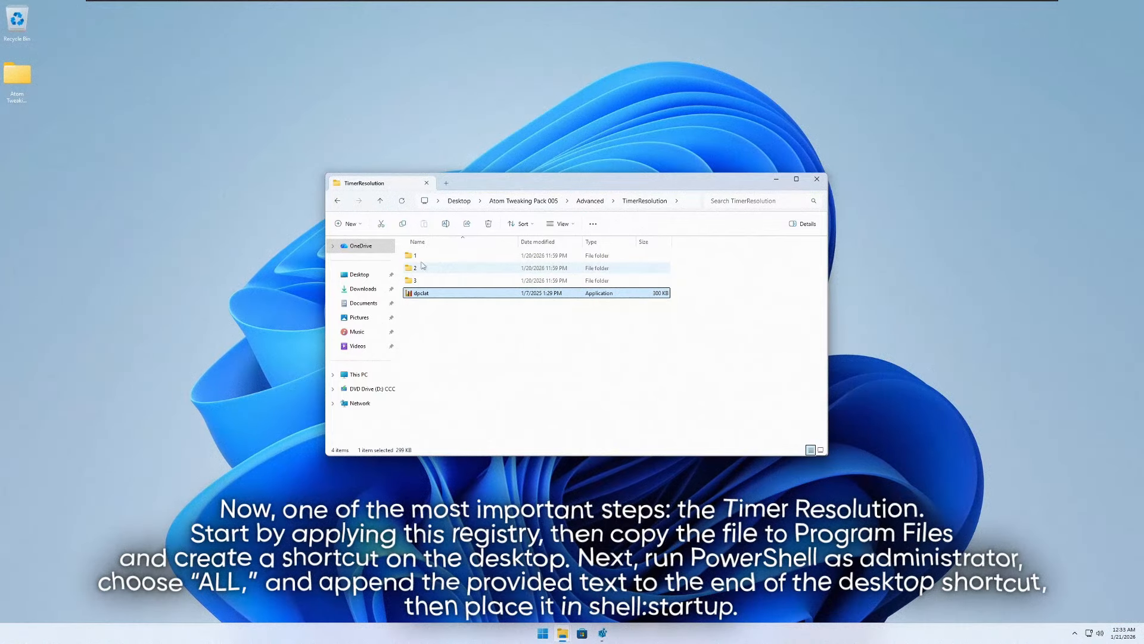
- Merge registry file 1 from the TimerResolution subfolder 1 into the registry and return to TimerResolution
{"action": "double_click", "coordinate": [420, 255]}
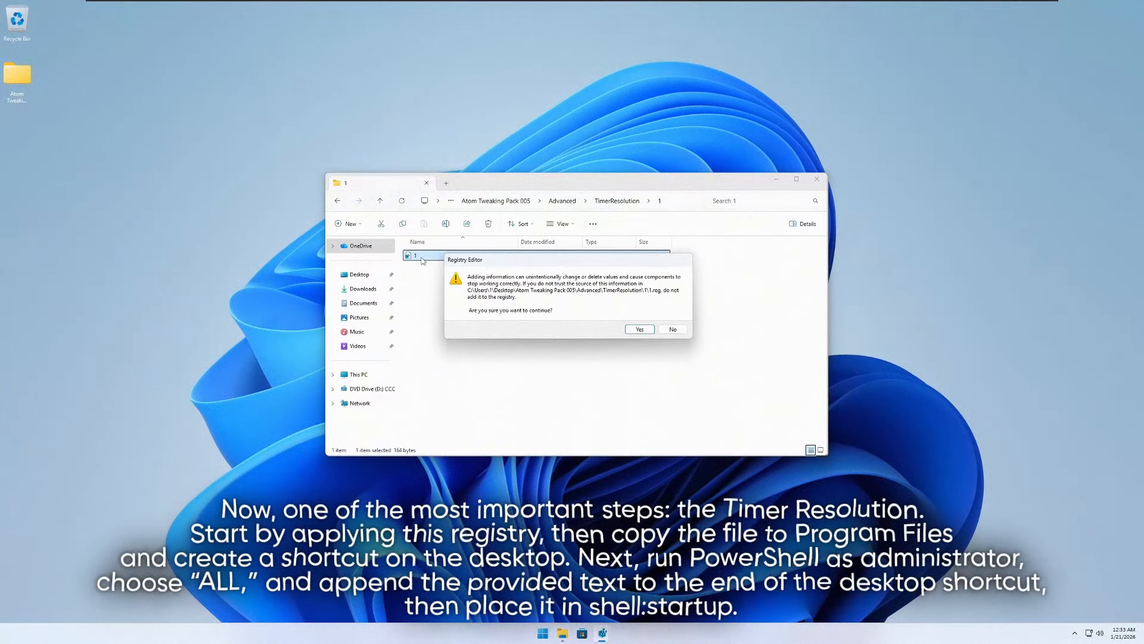
{"action": "key", "text": "Return"}
{"action": "key", "text": "Return"}
{"action": "key", "text": "BackSpace"}
- Copy SetTimerResolution from the TimerResolution subfolder 2 into C:\Program Files
{"action": "key", "text": "Down"}
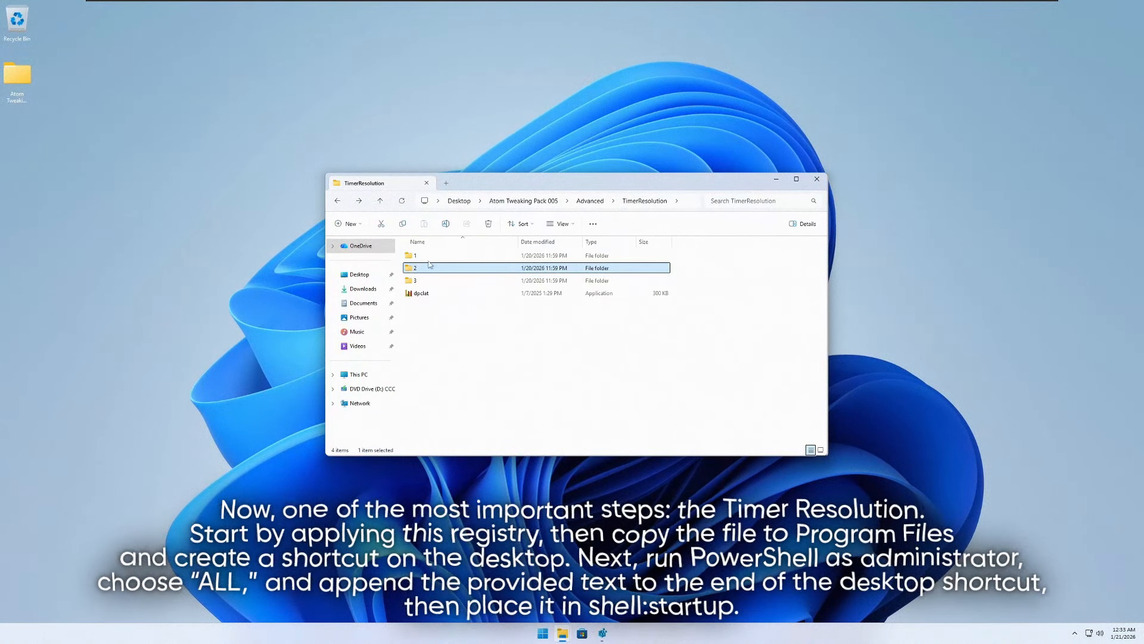
{"action": "key", "text": "Return"}
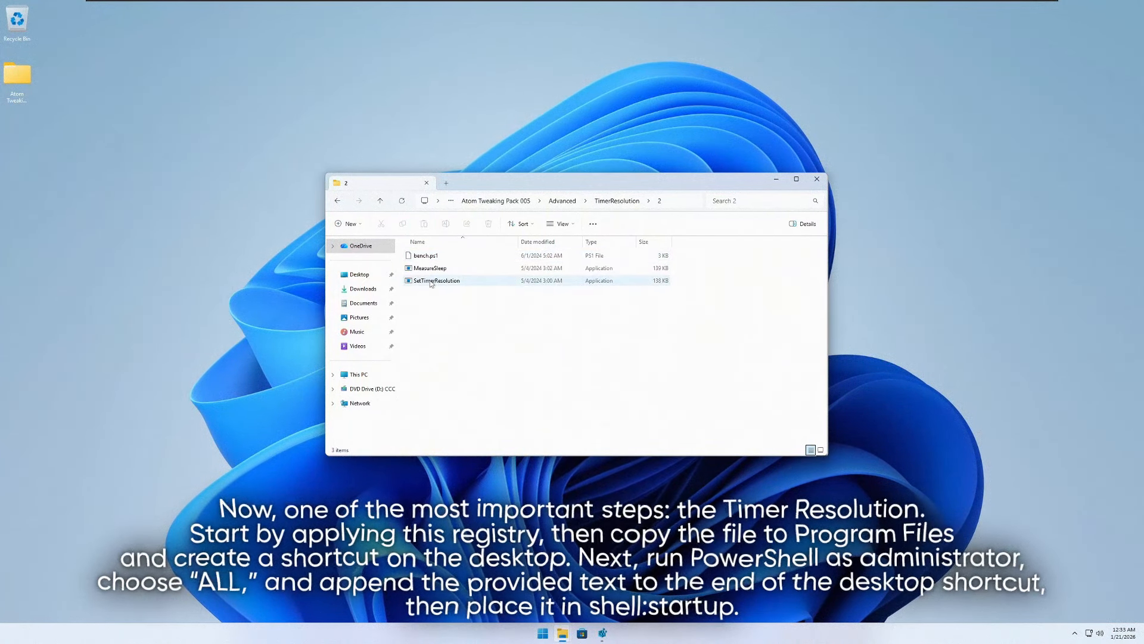
{"action": "right_click", "coordinate": [431, 280]}
{"action": "left_click", "coordinate": [478, 434]}
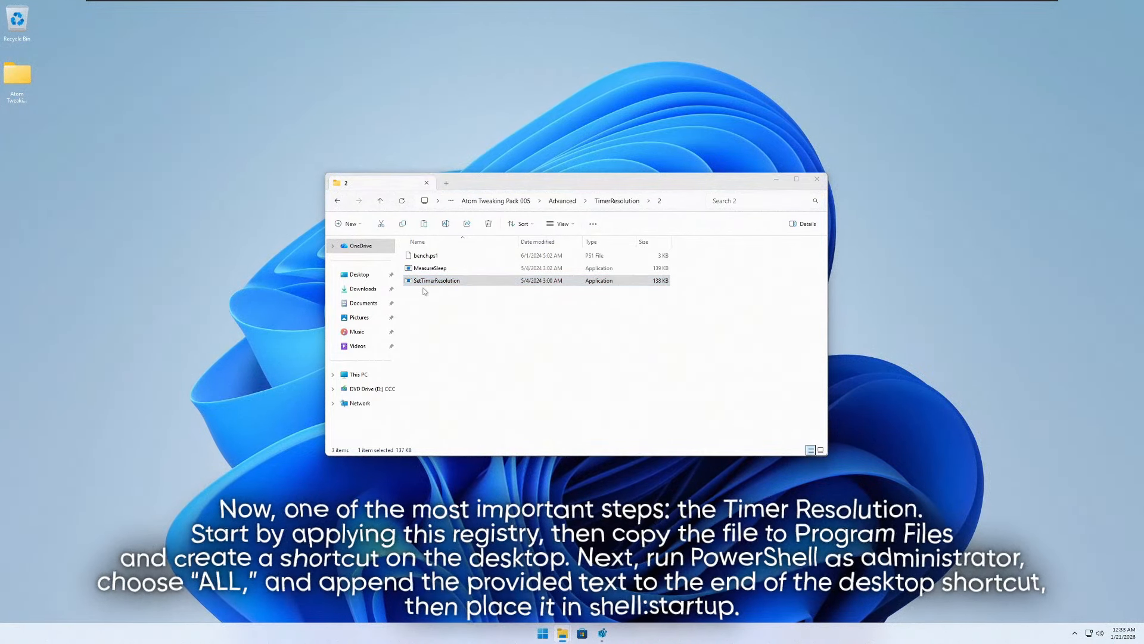
{"action": "key", "text": "super+e"}
{"action": "left_click_drag", "start_coordinate": [464, 180], "coordinate": [261, 315]}
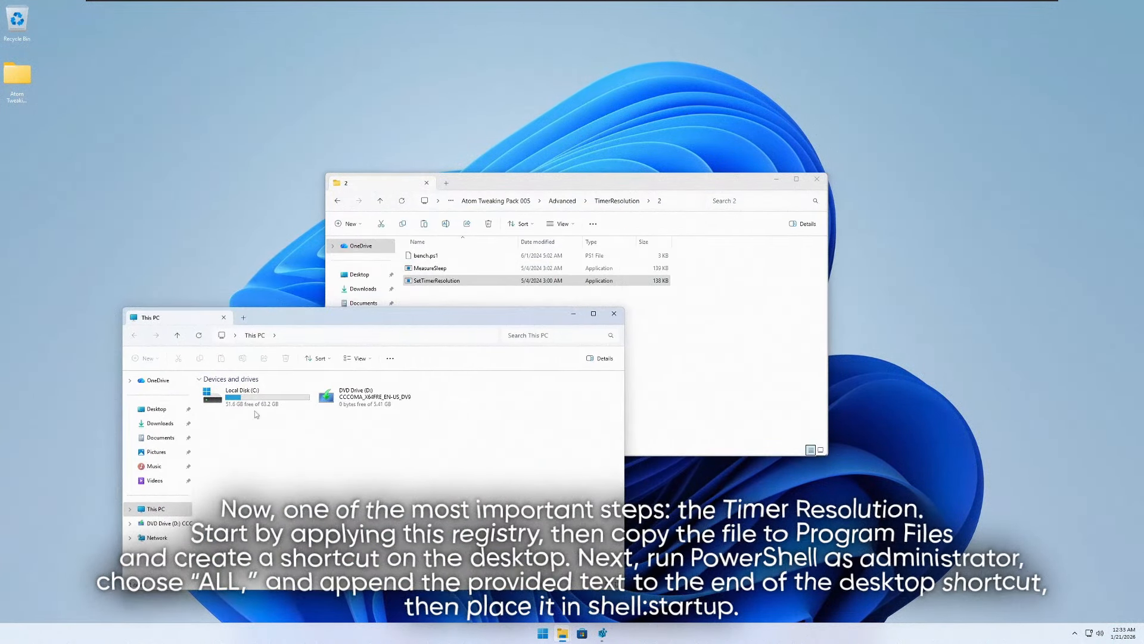
{"action": "double_click", "coordinate": [250, 393]}
{"action": "left_click", "coordinate": [260, 405]}
{"action": "double_click", "coordinate": [260, 405]}
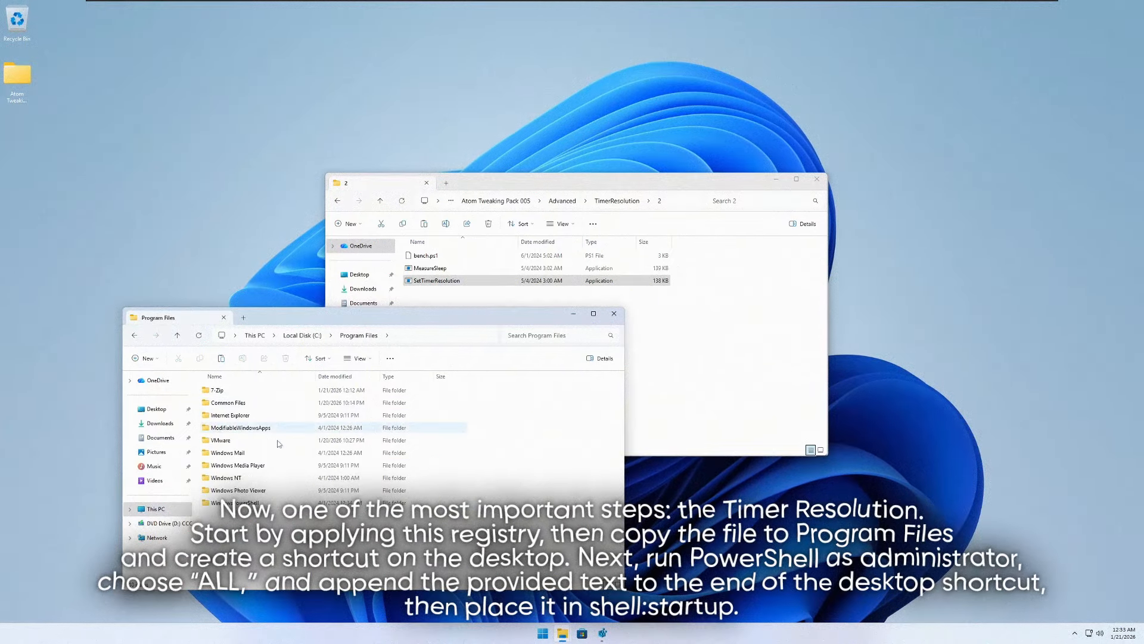
{"action": "right_click", "coordinate": [483, 397]}
{"action": "left_click", "coordinate": [504, 461]}
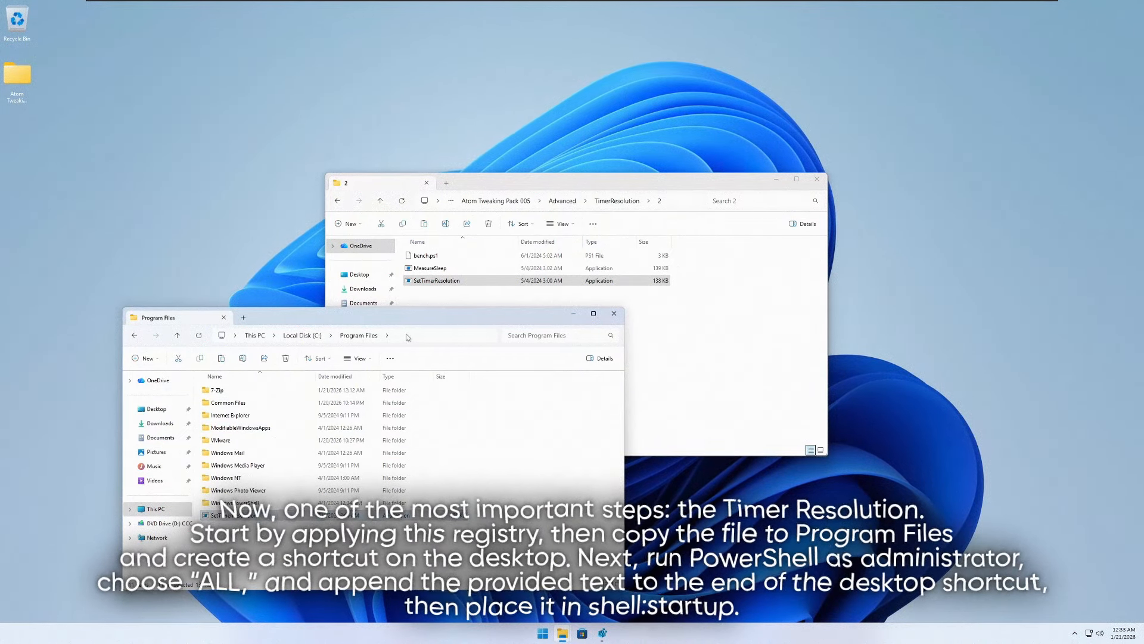
- Create a desktop shortcut to SetTimerResolution in Program Files, and close the Program Files window
{"action": "left_click", "coordinate": [407, 338]}
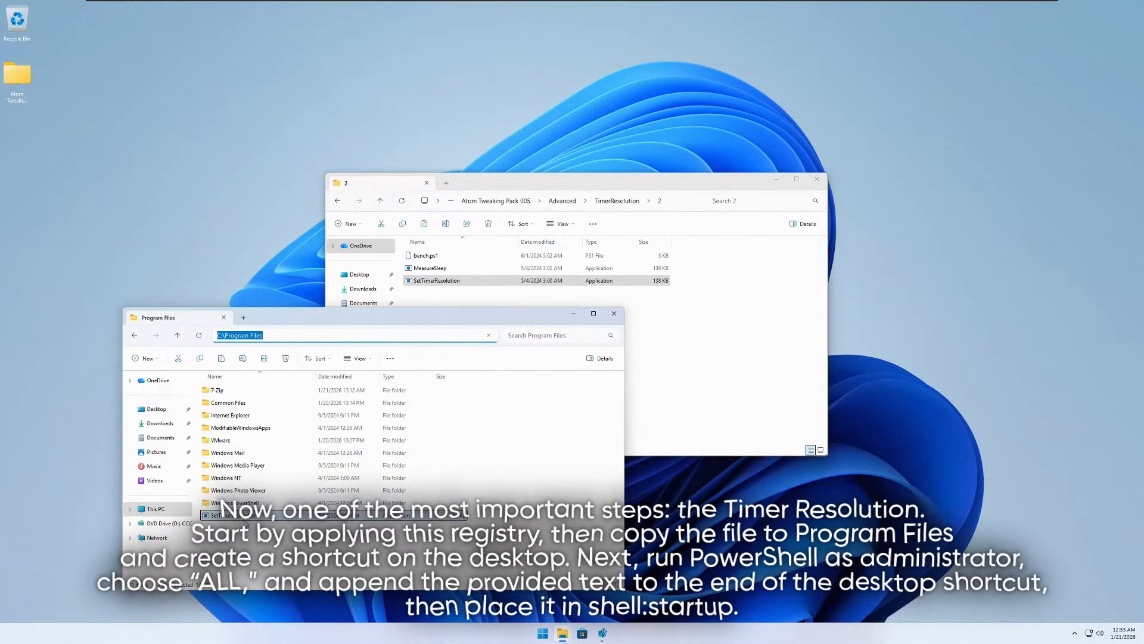
{"action": "right_click", "coordinate": [244, 513]}
{"action": "mouse_move", "coordinate": [307, 427]}
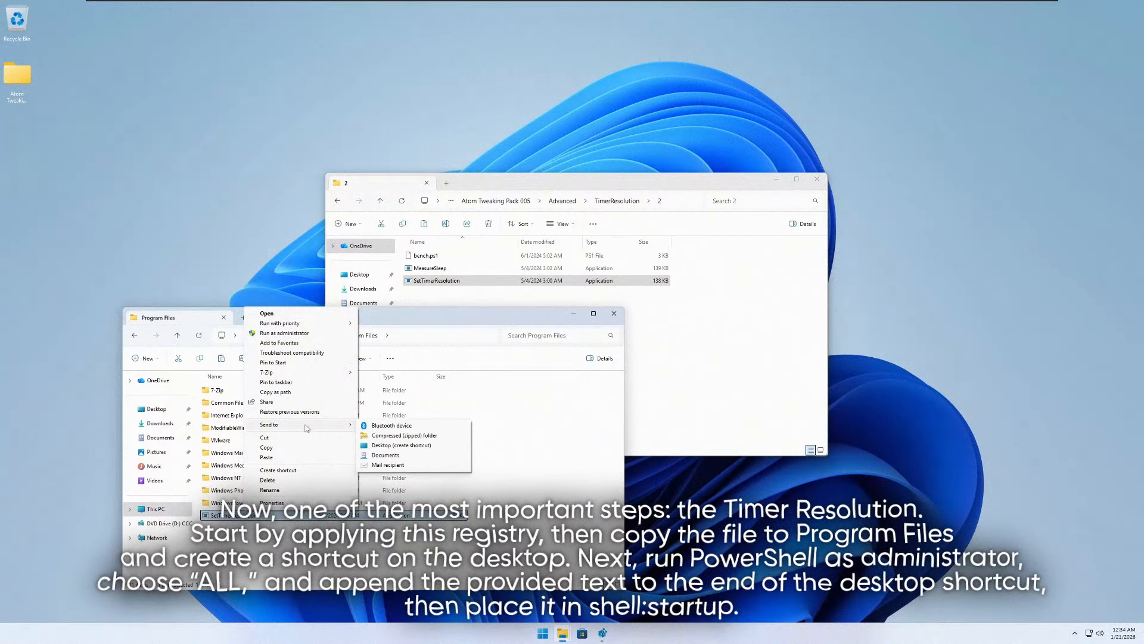
{"action": "left_click", "coordinate": [394, 446]}
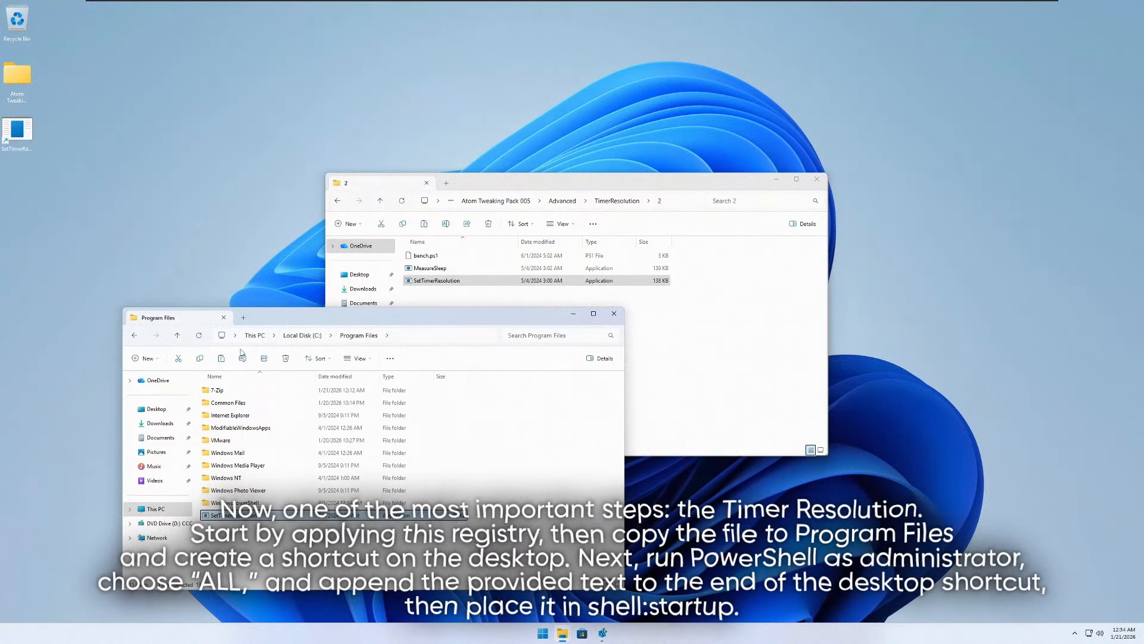
{"action": "left_click_drag", "start_coordinate": [280, 325], "coordinate": [221, 299]}
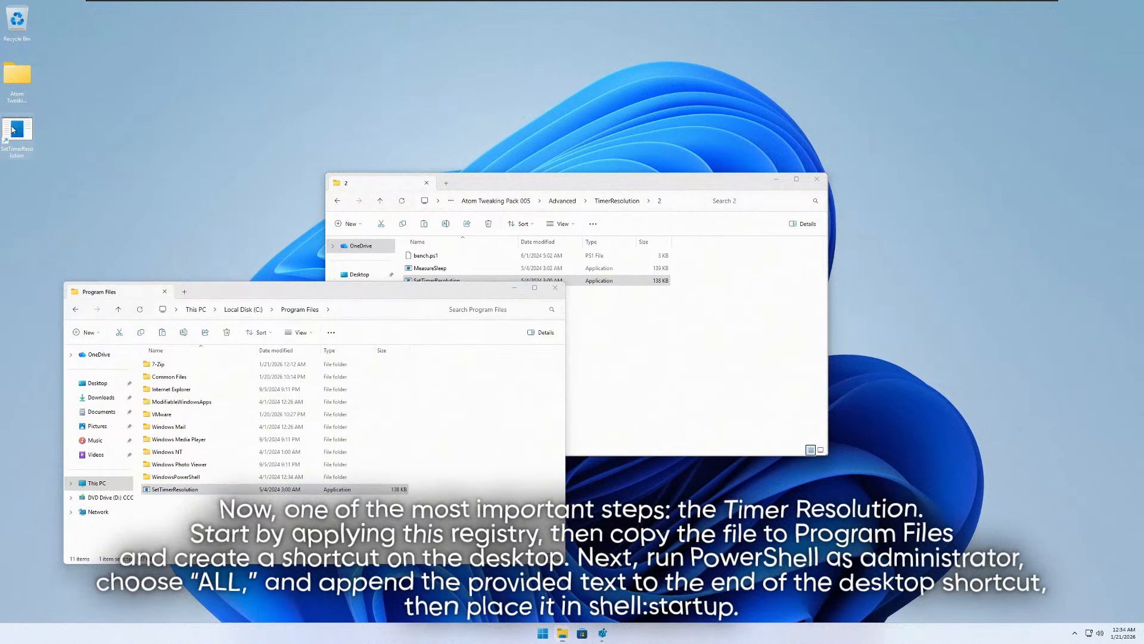
{"action": "left_click", "coordinate": [555, 287]}
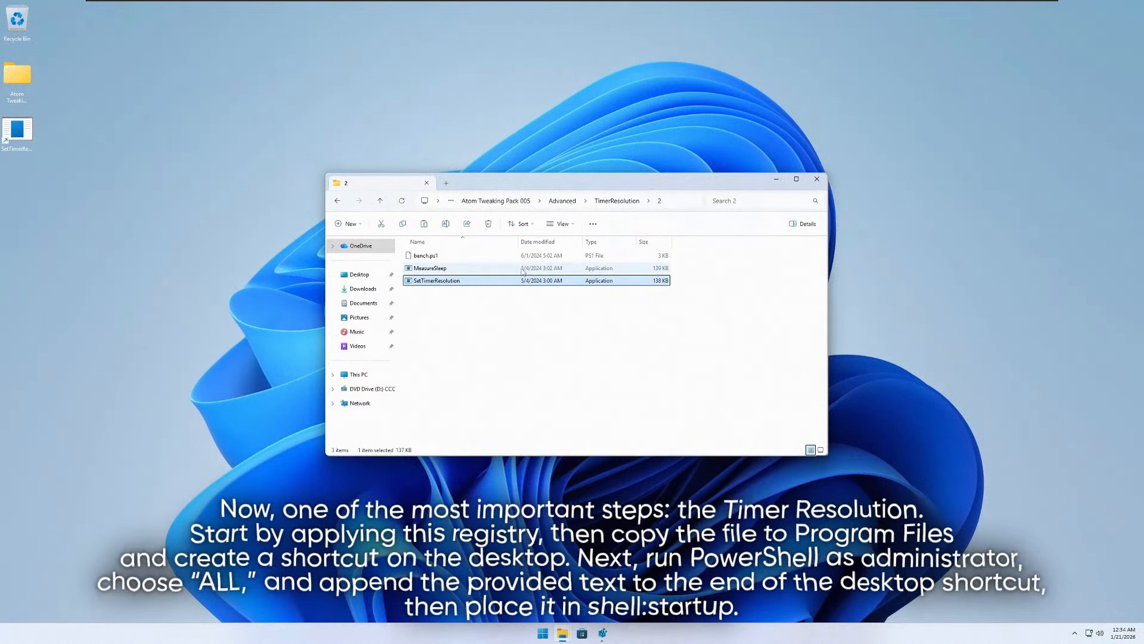
- Copy the Set-ExecutionPolicy Unrestricted command from text file 1 in the TimerResolution subfolder 3, and close the file
{"action": "key", "text": "alt+Left"}
{"action": "double_click", "coordinate": [421, 281]}
{"action": "left_click", "coordinate": [424, 255]}
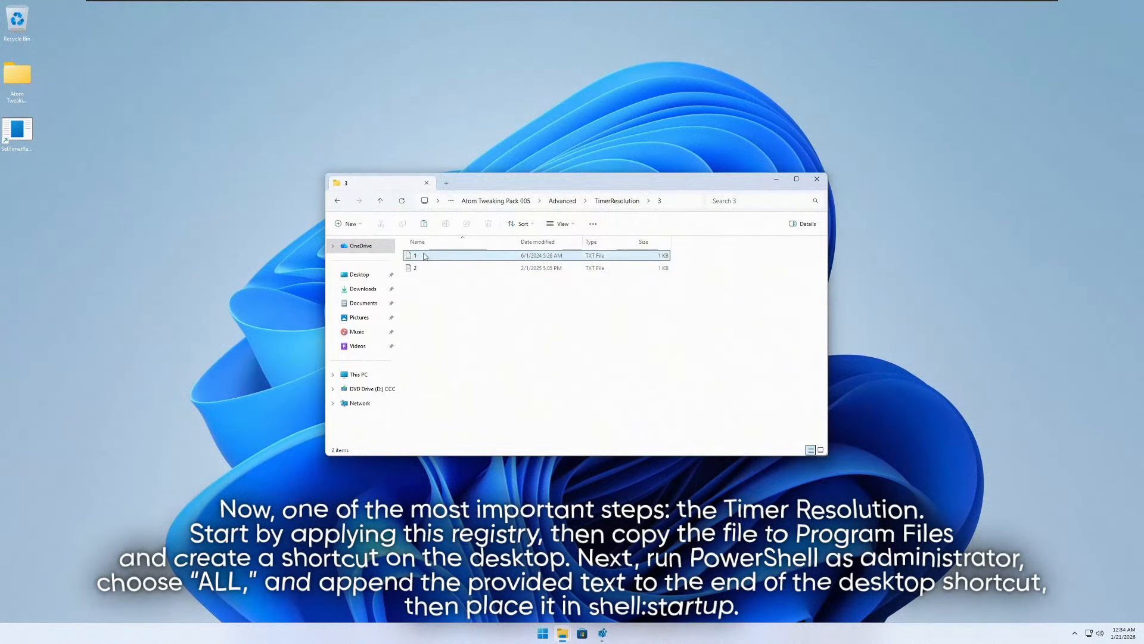
{"action": "double_click", "coordinate": [424, 256]}
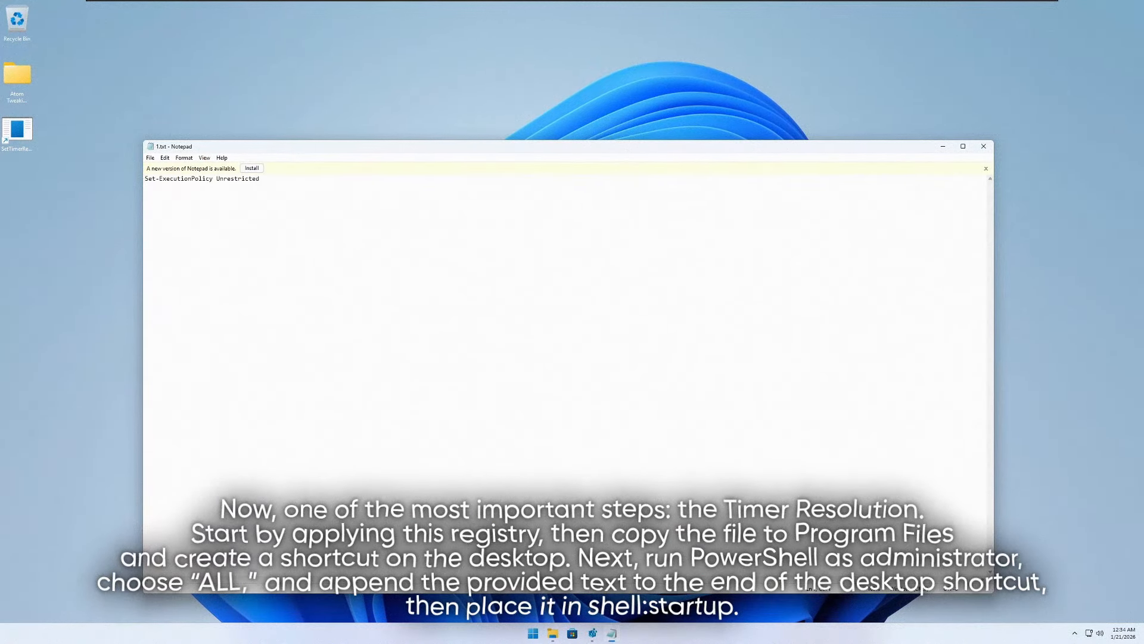
{"action": "left_click_drag", "start_coordinate": [260, 179], "coordinate": [145, 178]}
{"action": "right_click", "coordinate": [164, 179]}
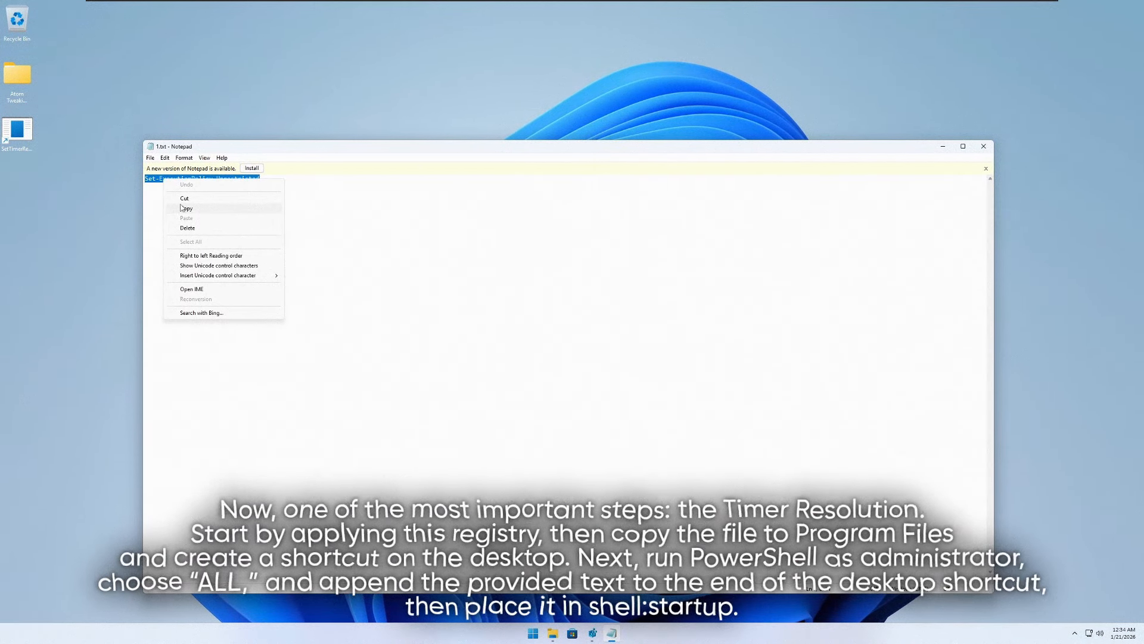
{"action": "left_click", "coordinate": [185, 208]}
{"action": "left_click", "coordinate": [983, 146]}
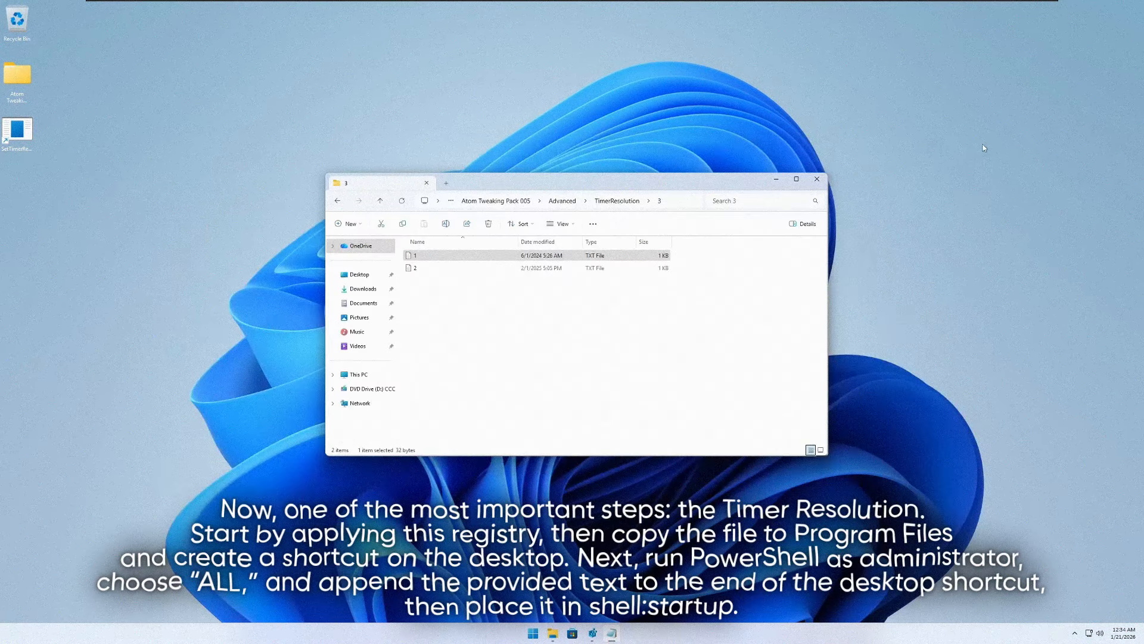
- Find Windows PowerShell and start it as administrator
{"action": "key", "text": "super"}
{"action": "type", "text": "pow"}
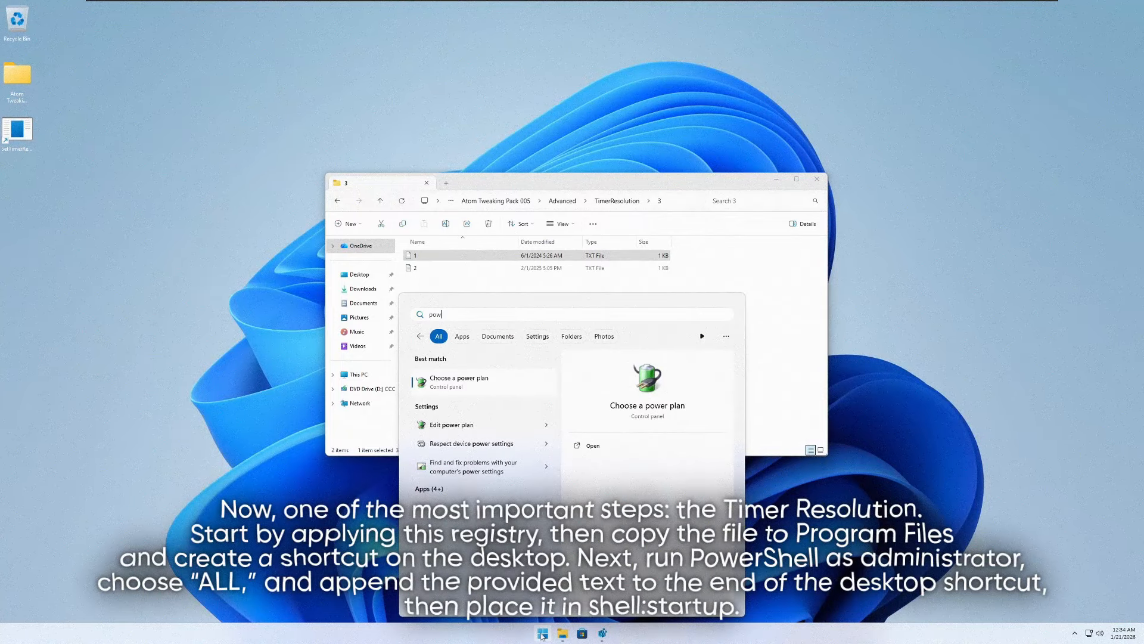
{"action": "type", "text": "ers"}
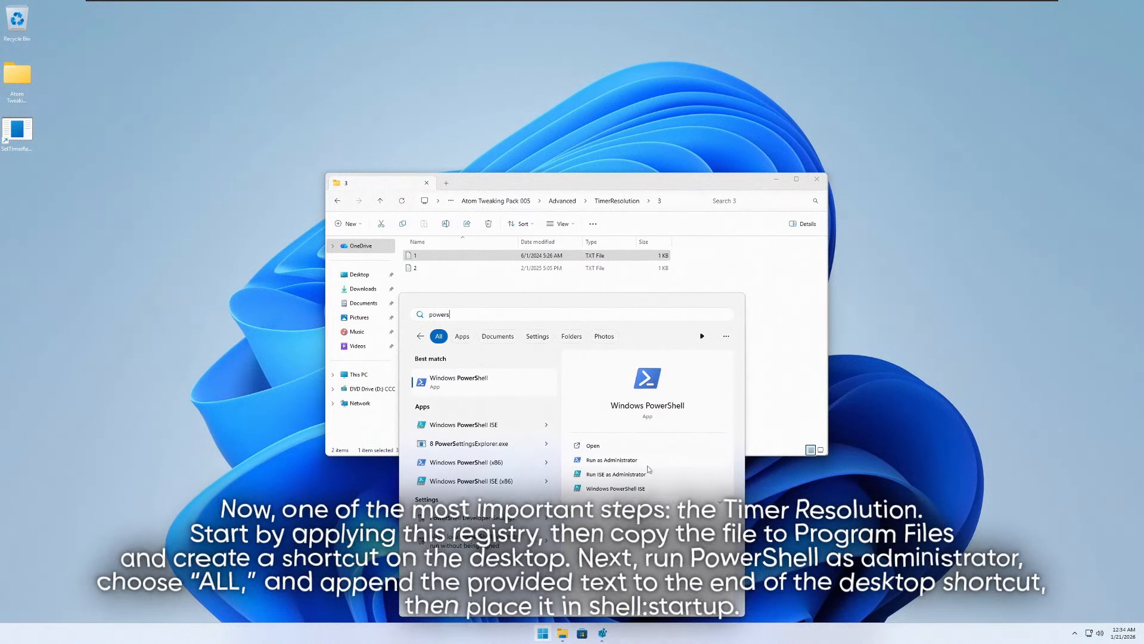
{"action": "left_click", "coordinate": [593, 446]}
{"action": "left_click_drag", "start_coordinate": [218, 124], "coordinate": [147, 161]}
{"action": "right_click", "coordinate": [184, 77]}
{"action": "left_click_drag", "start_coordinate": [152, 44], "coordinate": [232, 153]}
{"action": "left_click_drag", "start_coordinate": [185, 184], "coordinate": [200, 284]}
{"action": "right_click", "coordinate": [197, 262]}
{"action": "left_click_drag", "start_coordinate": [153, 152], "coordinate": [137, 217]}
{"action": "left_click_drag", "start_coordinate": [137, 289], "coordinate": [226, 356]}
- Try to paste the copied command at the PowerShell prompt, and move the window off the text file list
{"action": "right_click", "coordinate": [233, 318]}
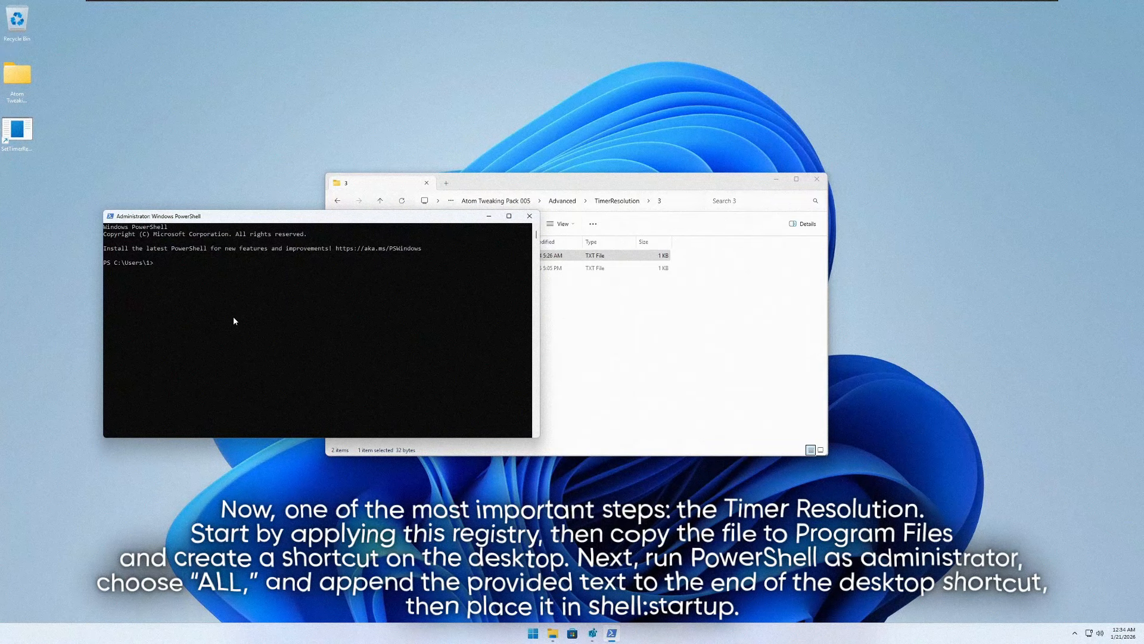
{"action": "left_click", "coordinate": [232, 317]}
{"action": "right_click", "coordinate": [234, 320]}
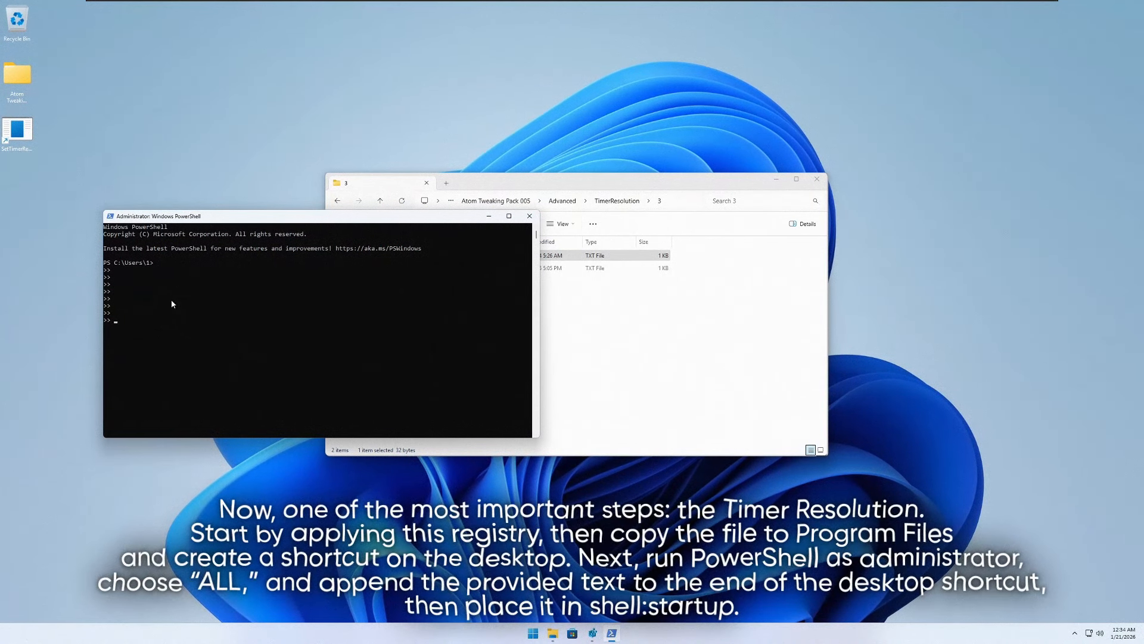
{"action": "left_click_drag", "start_coordinate": [411, 217], "coordinate": [320, 239]}
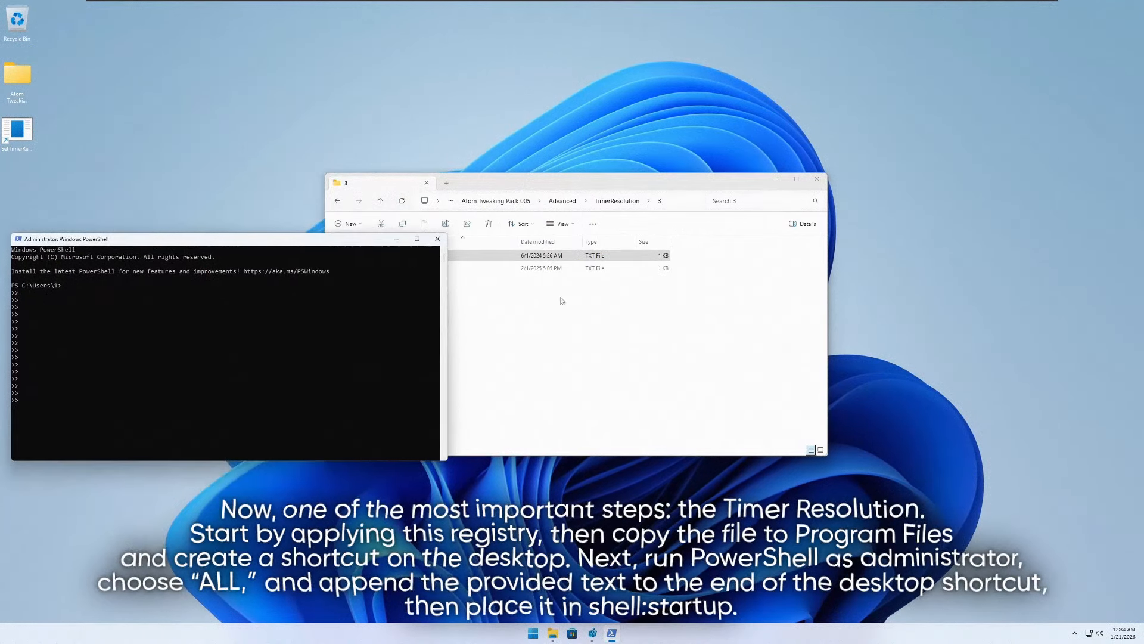
- Reopen text file 1 in the TimerResolution subfolder 3 and copy its Set-ExecutionPolicy Unrestricted command again
{"action": "left_click", "coordinate": [562, 300]}
{"action": "key", "text": "alt+Left"}
{"action": "double_click", "coordinate": [439, 268]}
{"action": "double_click", "coordinate": [429, 256]}
{"action": "key", "text": "ctrl+a"}
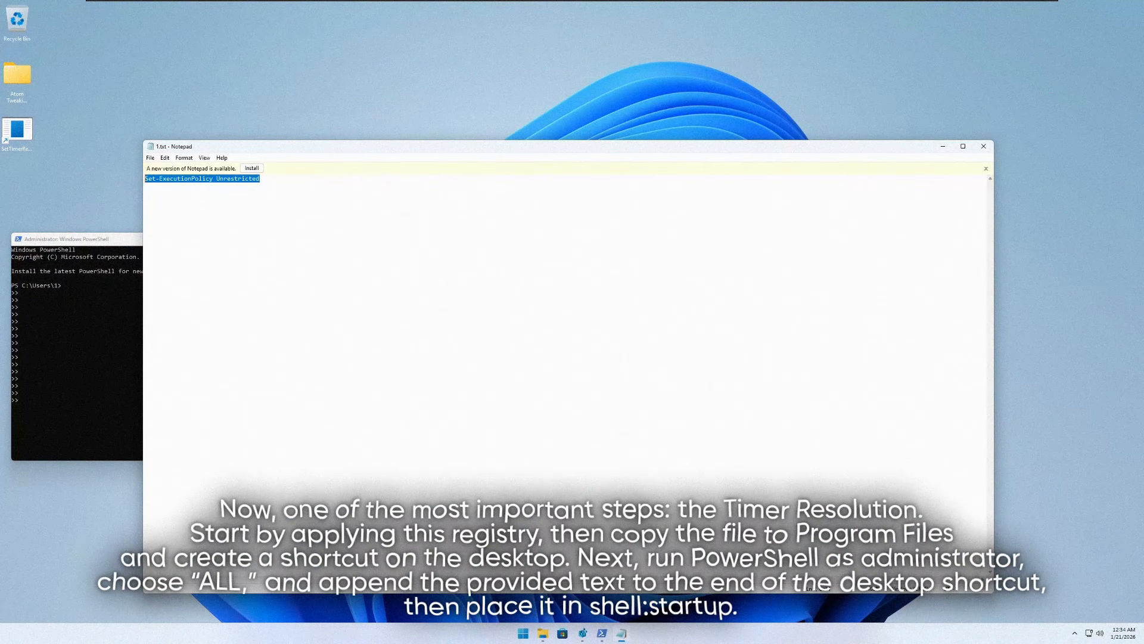
{"action": "right_click", "coordinate": [191, 179]}
{"action": "left_click", "coordinate": [209, 213]}
- Run Set-ExecutionPolicy Unrestricted in PowerShell with answer A (Yes to All), and close PowerShell and the text file
{"action": "left_click", "coordinate": [105, 314]}
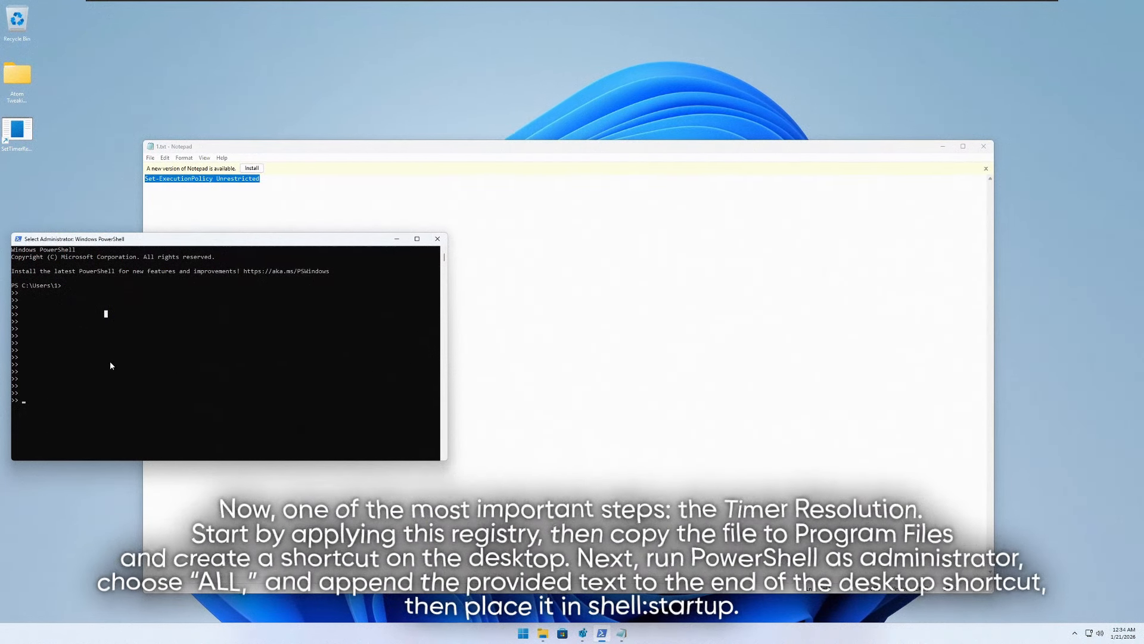
{"action": "right_click", "coordinate": [99, 401]}
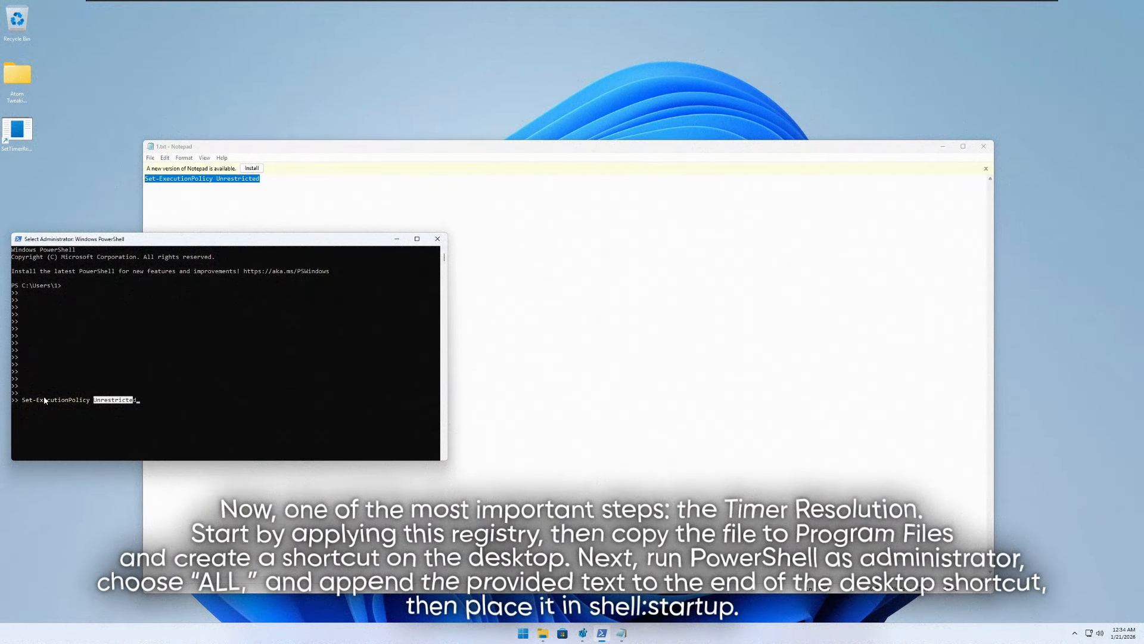
{"action": "left_click_drag", "start_coordinate": [18, 400], "coordinate": [140, 401]}
{"action": "left_click", "coordinate": [139, 400]}
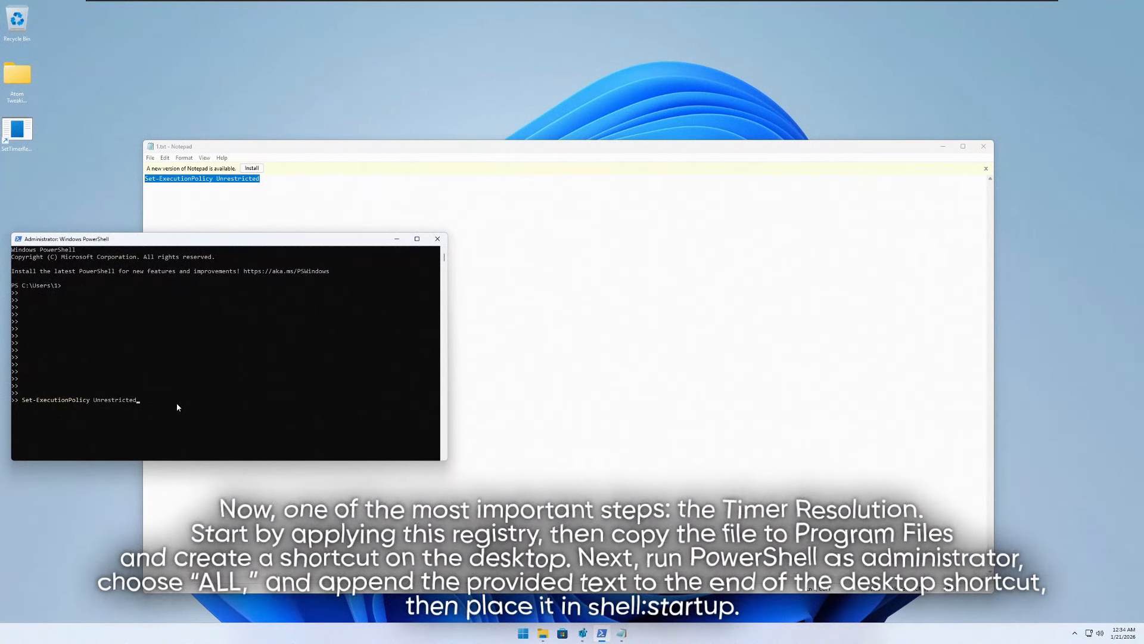
{"action": "key", "text": "Return"}
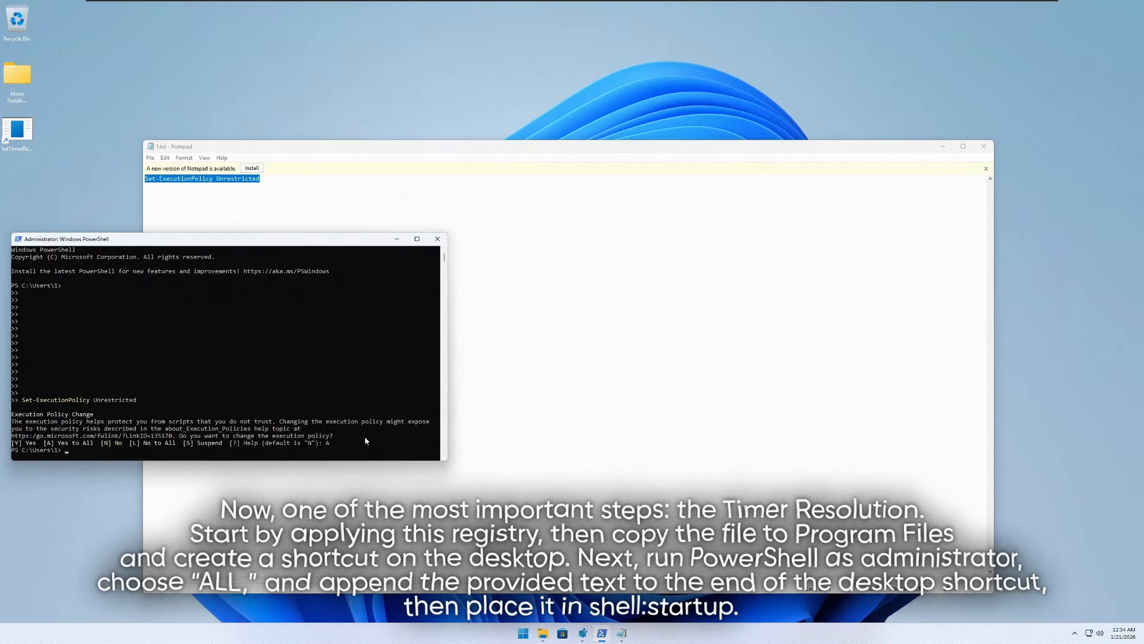
{"action": "scroll", "coordinate": [328, 357], "scroll_direction": "down", "scroll_amount": 4}
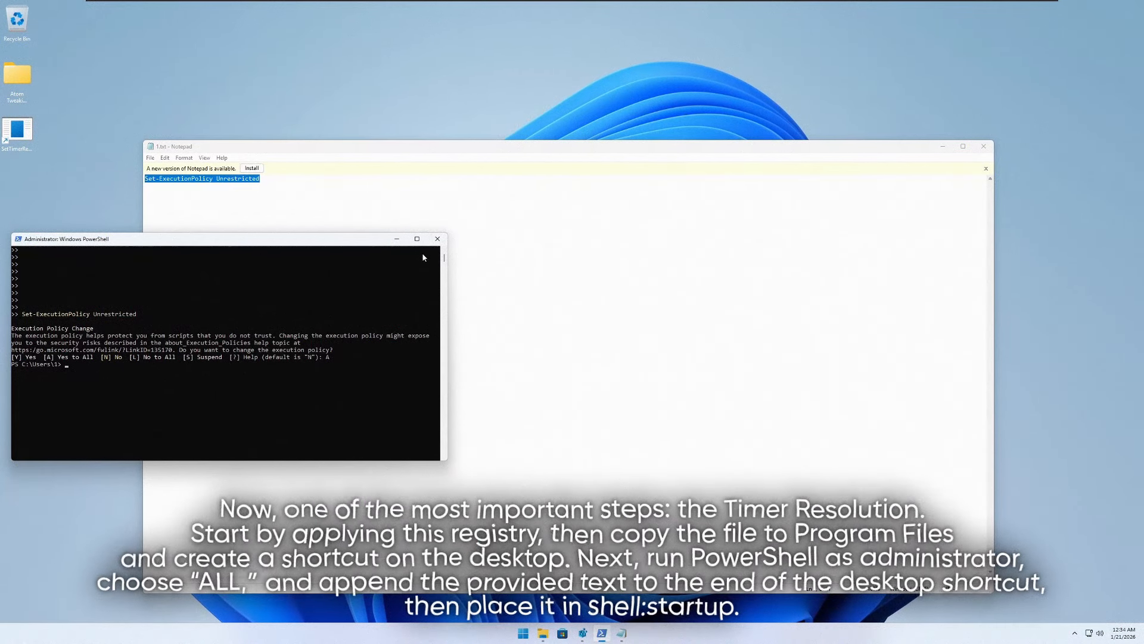
{"action": "left_click", "coordinate": [438, 238]}
{"action": "left_click", "coordinate": [989, 150]}
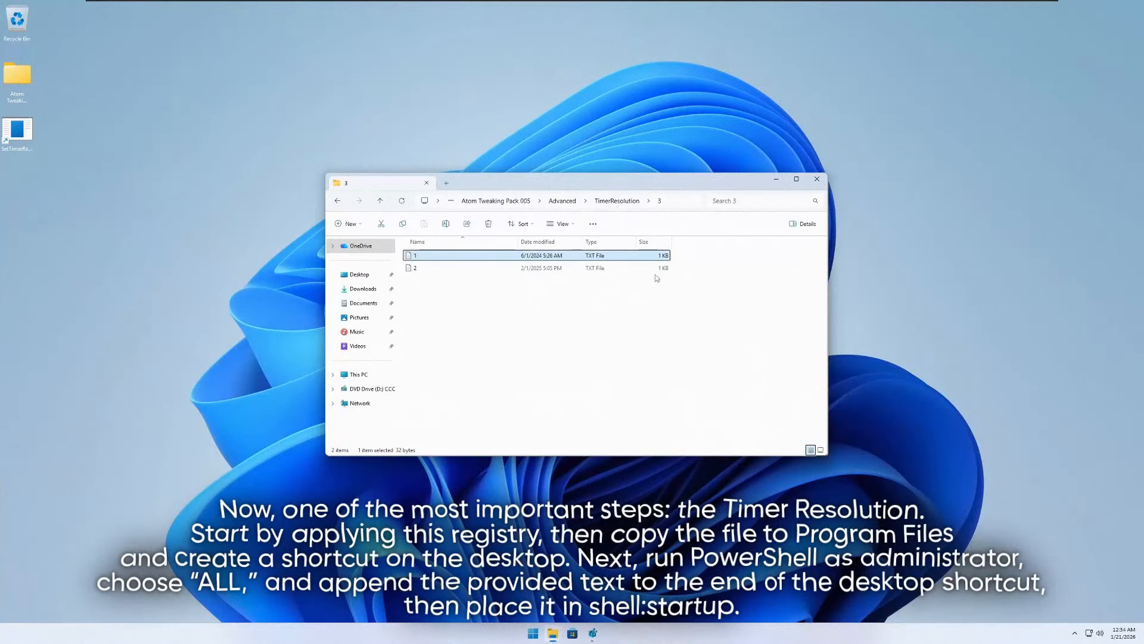
- Append the line --resolution 5060 --no-console from text file 2 to the target of the SetTimerResolution desktop shortcut
{"action": "double_click", "coordinate": [468, 269]}
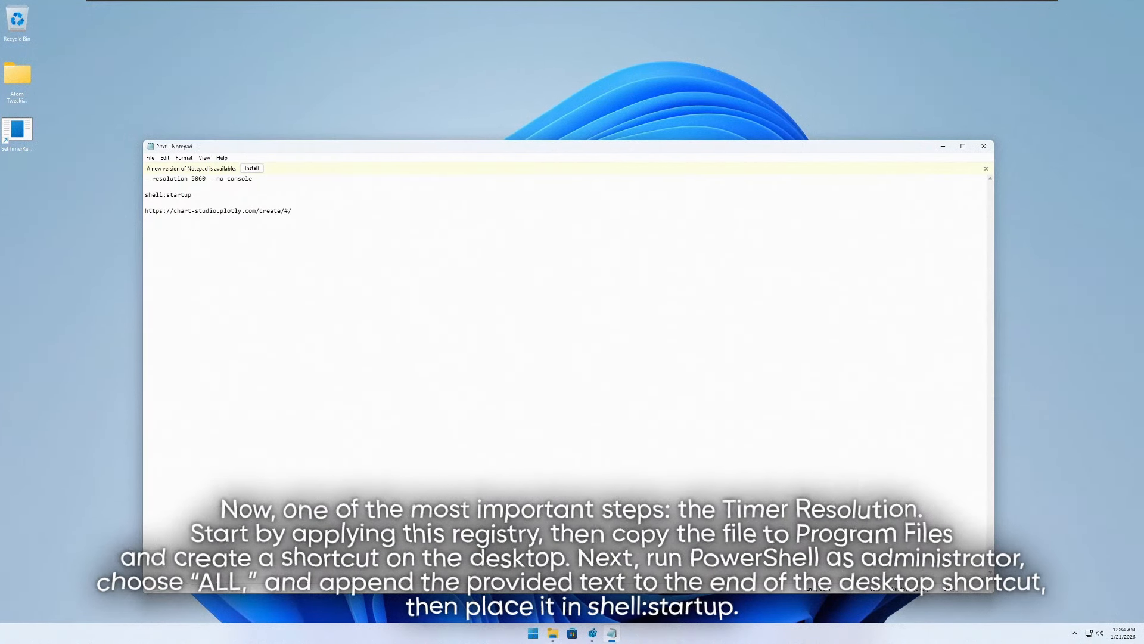
{"action": "right_click", "coordinate": [174, 181]}
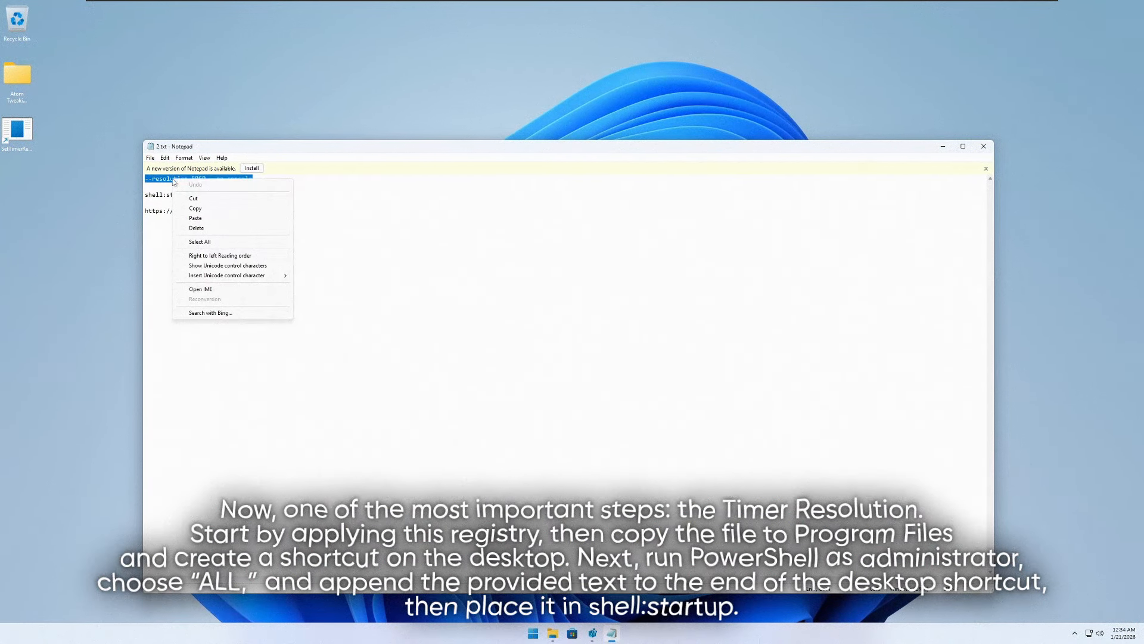
{"action": "left_click", "coordinate": [195, 209]}
{"action": "right_click", "coordinate": [28, 135]}
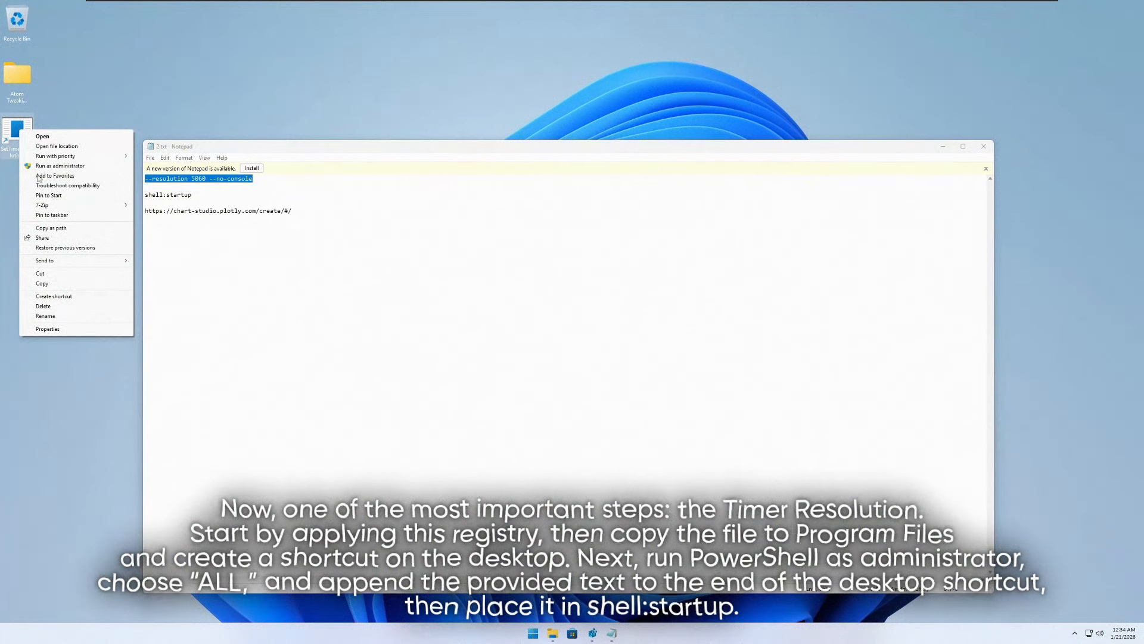
{"action": "left_click", "coordinate": [47, 329]}
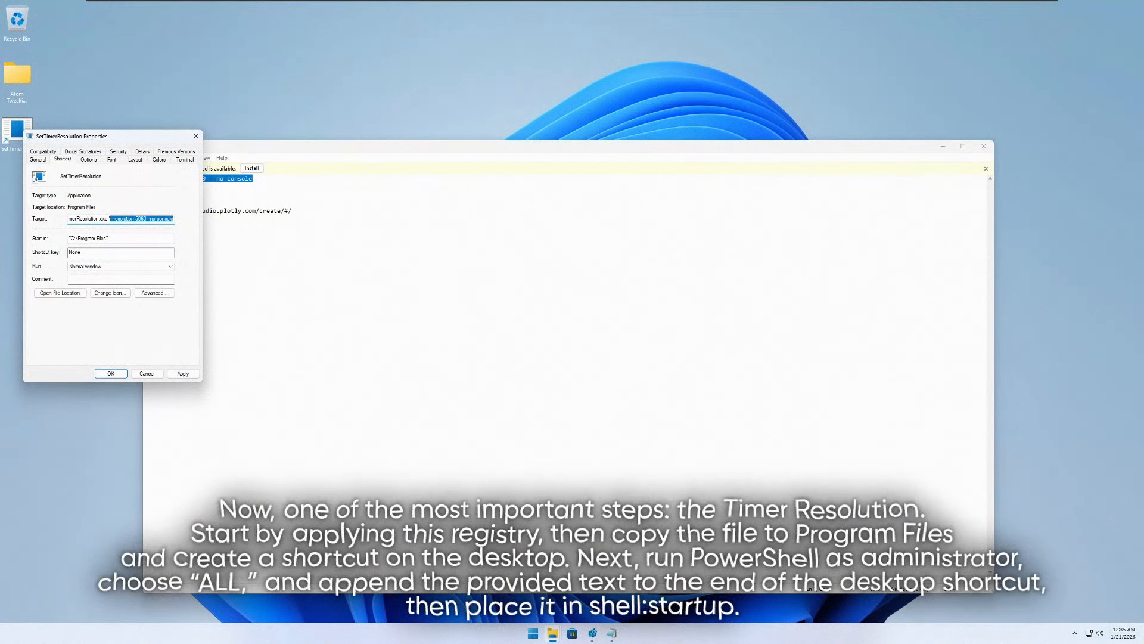
{"action": "left_click", "coordinate": [111, 373]}
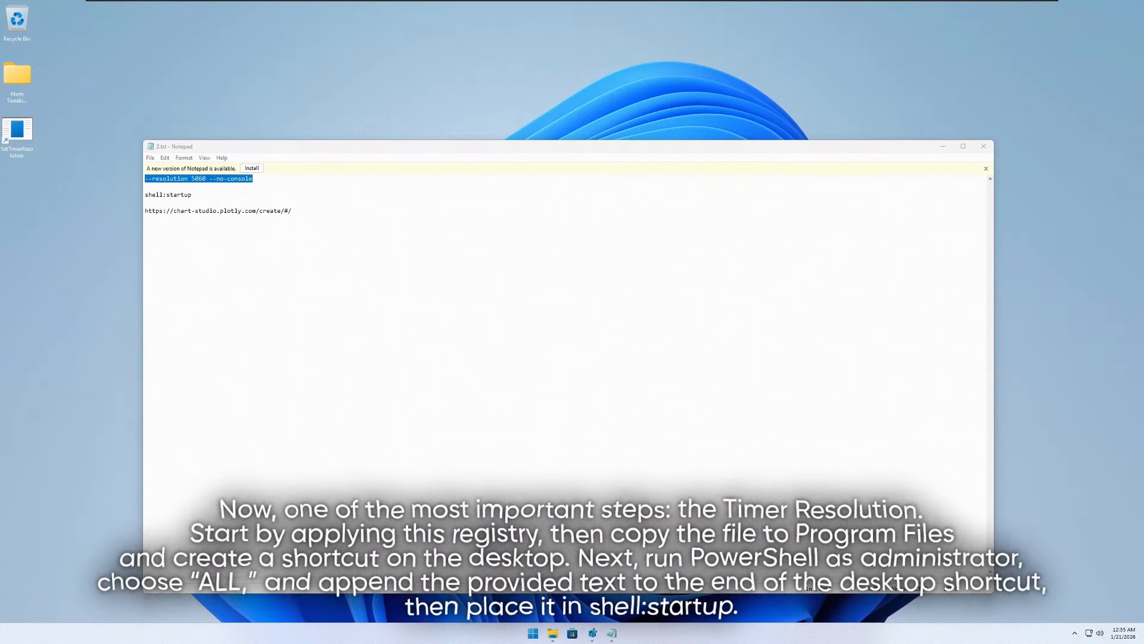
- Copy the shell:startup line from text file 2 and close the file
{"action": "double_click", "coordinate": [156, 195]}
{"action": "right_click", "coordinate": [155, 197]}
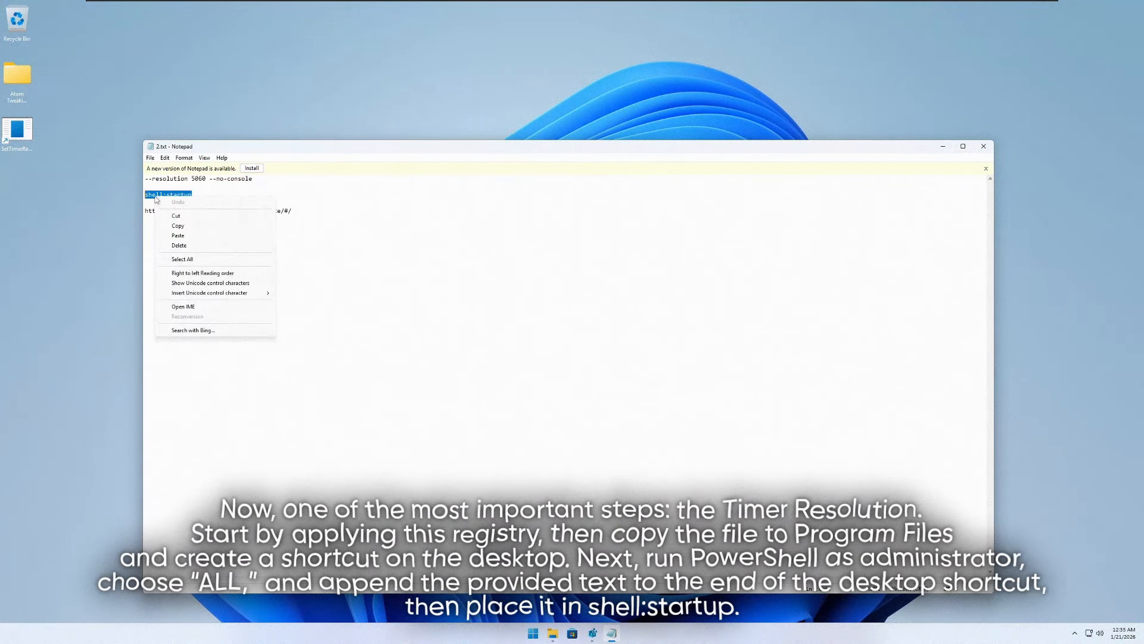
{"action": "left_click", "coordinate": [179, 226]}
{"action": "left_click", "coordinate": [983, 146]}
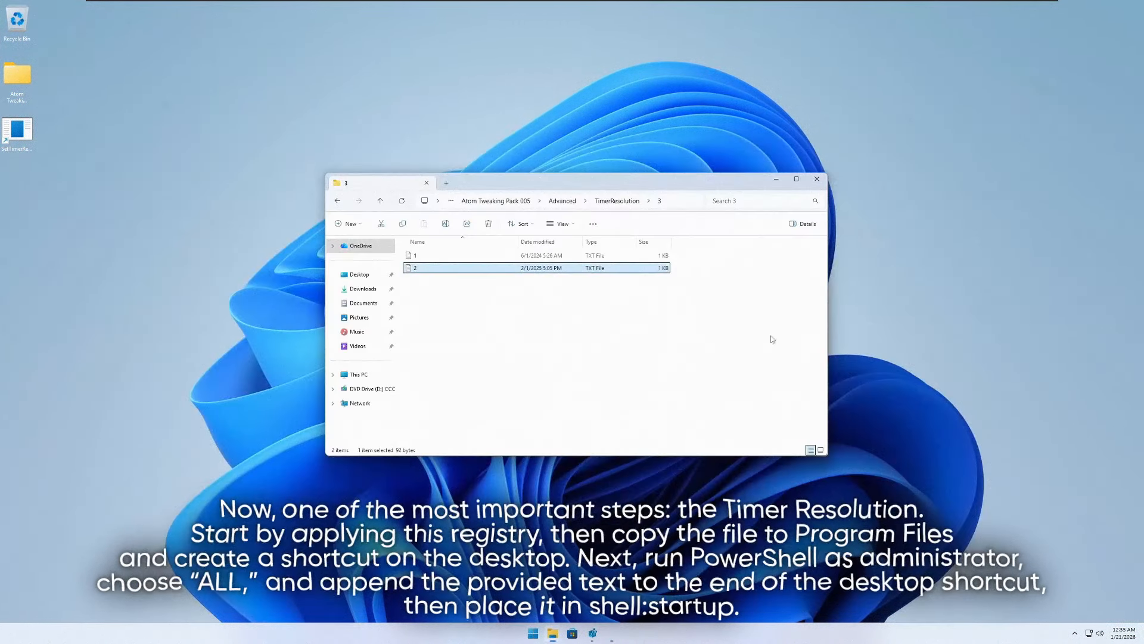
- Open the Startup folder by entering shell:startup in the Run dialog
{"action": "left_click", "coordinate": [540, 627]}
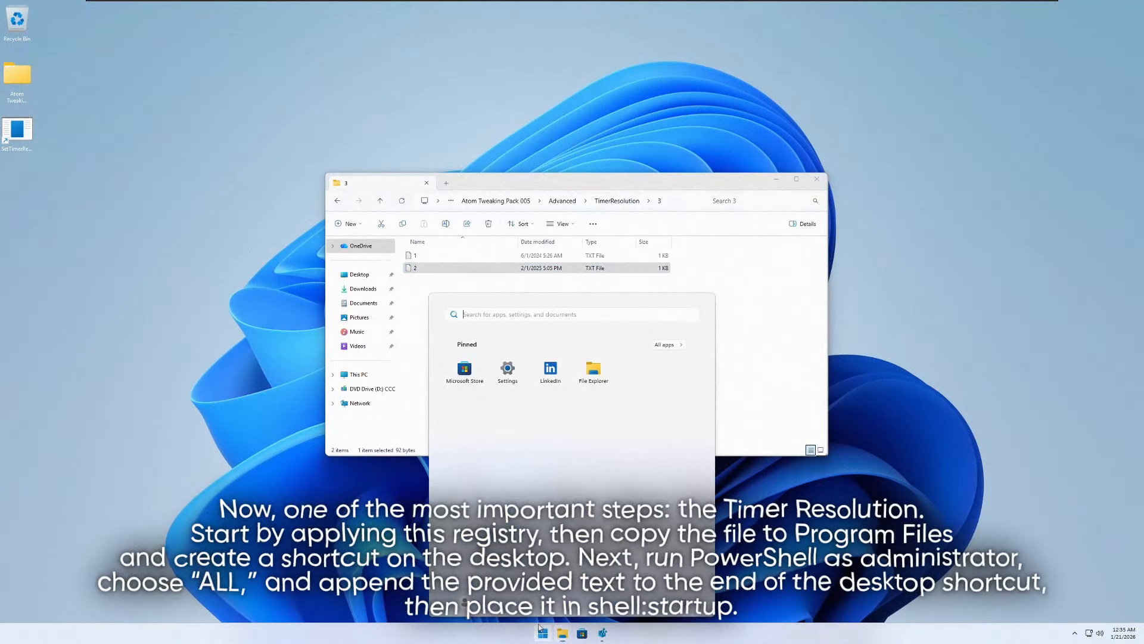
{"action": "type", "text": "RUN"}
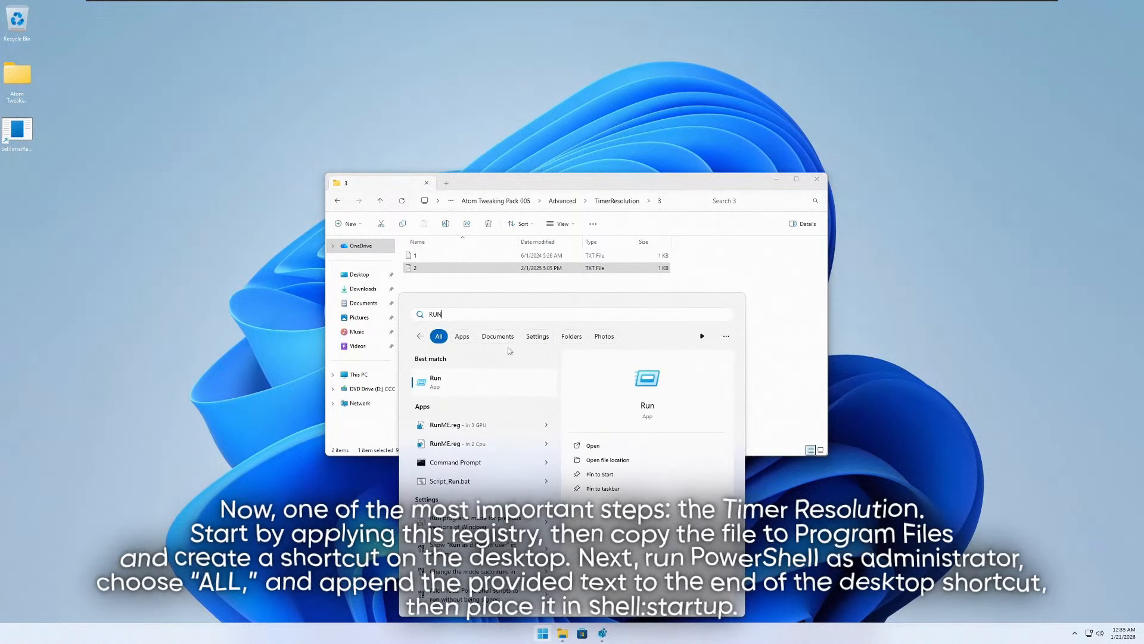
{"action": "left_click", "coordinate": [438, 383]}
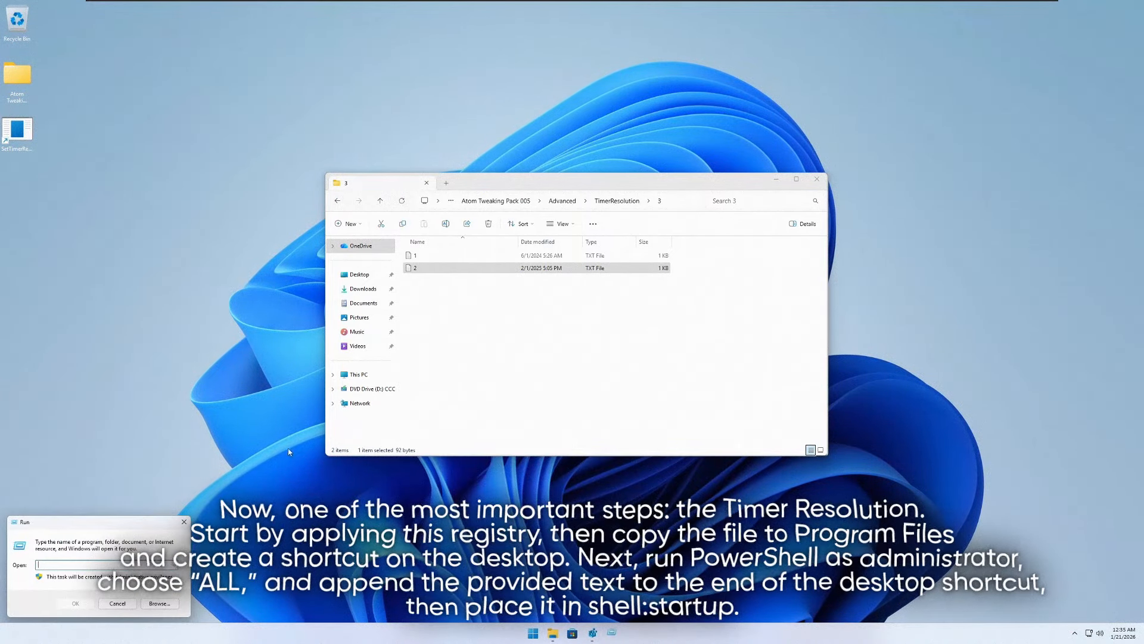
{"action": "right_click", "coordinate": [84, 564]}
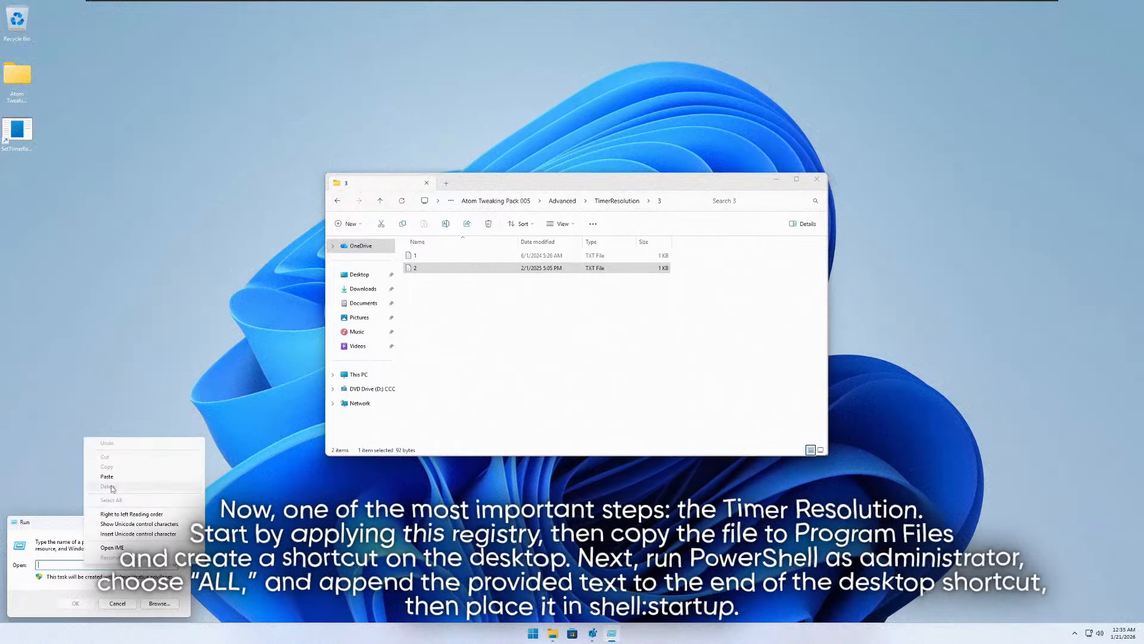
{"action": "left_click", "coordinate": [112, 485]}
{"action": "left_click", "coordinate": [75, 603]}
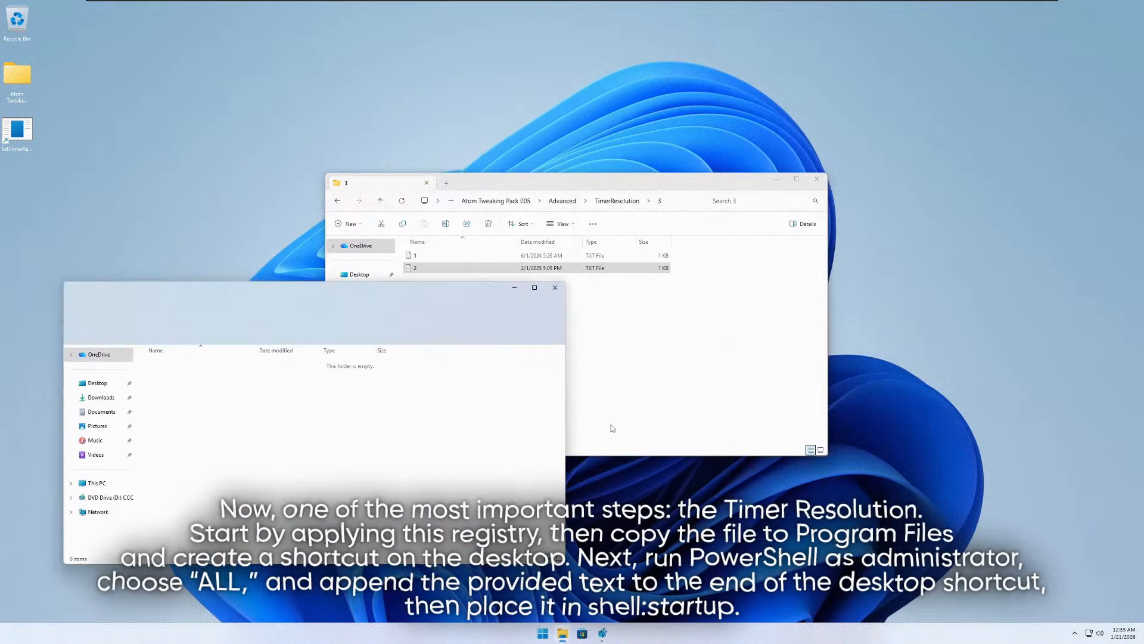
- Move the SetTimerResolution shortcut from the desktop into the Startup folder, and close the Startup window
{"action": "left_click_drag", "start_coordinate": [335, 292], "coordinate": [791, 148]}
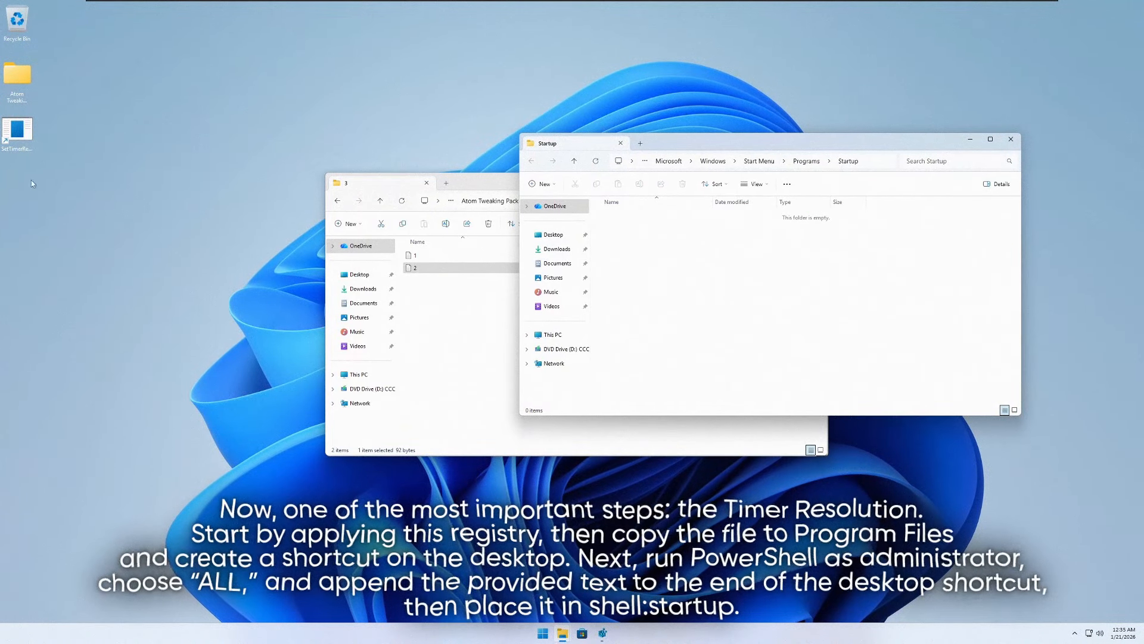
{"action": "right_click", "coordinate": [17, 140]}
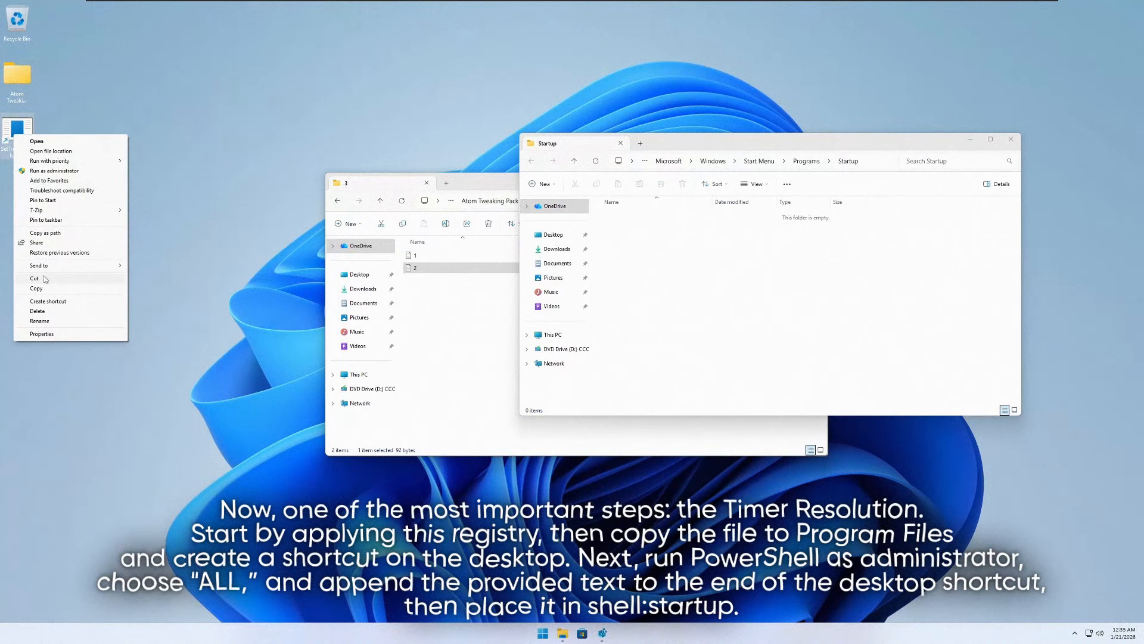
{"action": "left_click", "coordinate": [35, 278]}
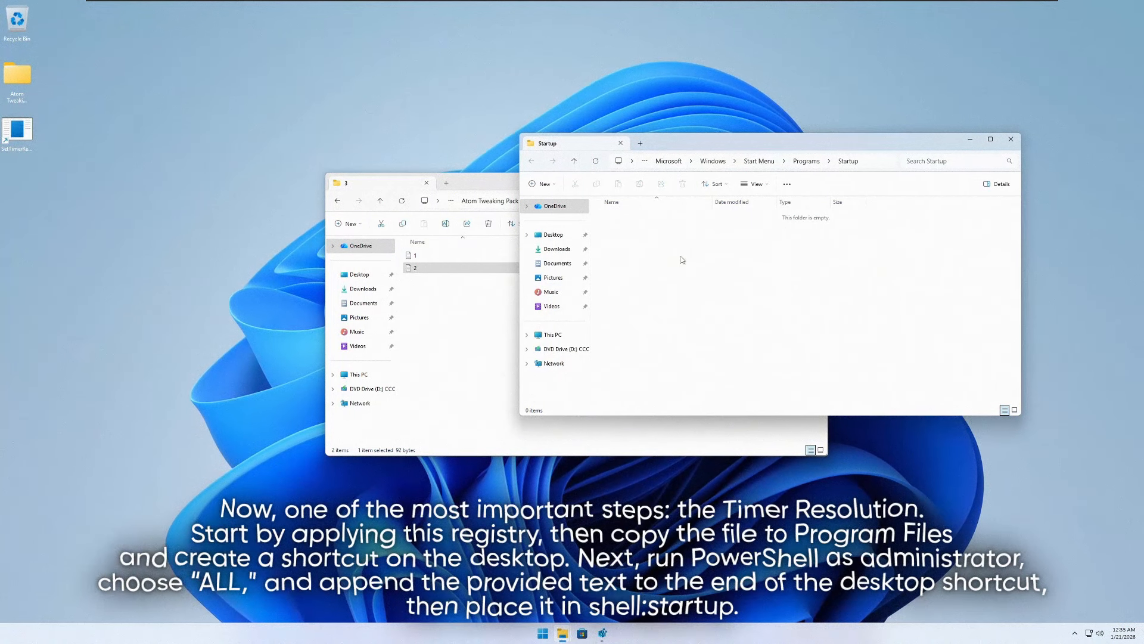
{"action": "key", "text": "ctrl+v"}
{"action": "right_click", "coordinate": [639, 245]}
{"action": "left_click", "coordinate": [1011, 139]}
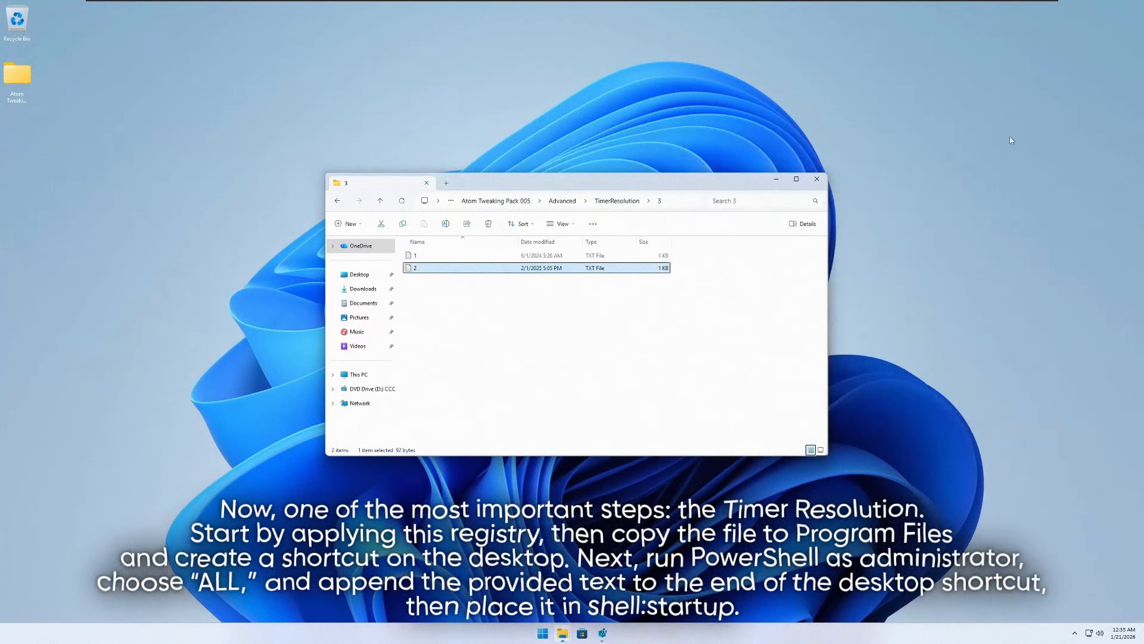
{"action": "key", "text": "alt+Left"}
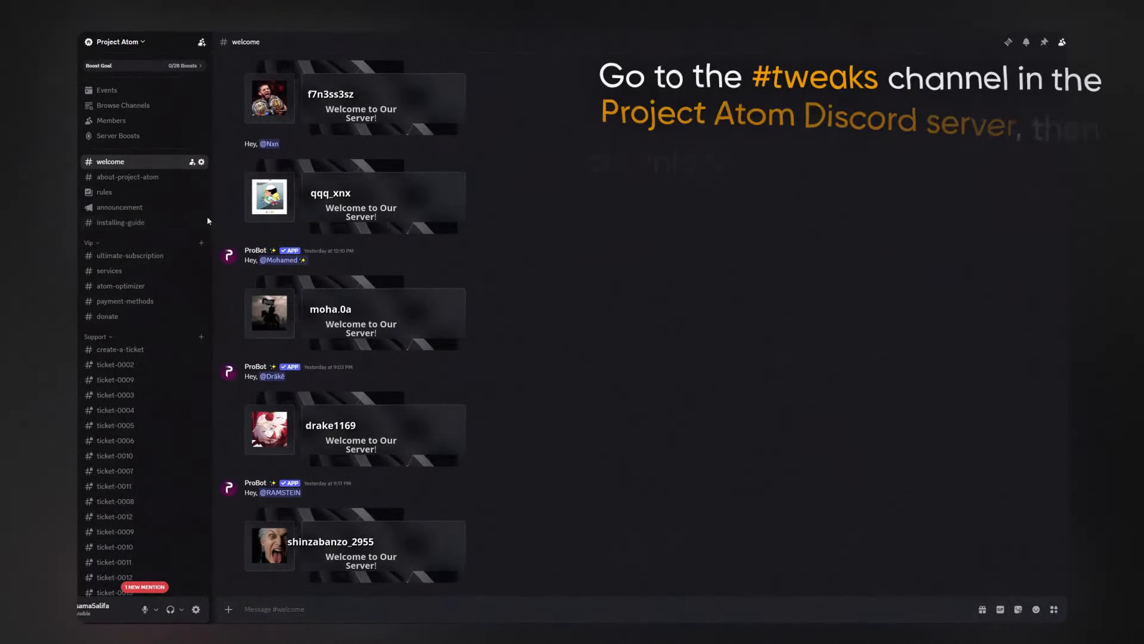
- Switch to Discord, open the atom-tweaks channel of the Project Atom server, and look through its posts
{"action": "scroll", "coordinate": [184, 256], "scroll_direction": "down", "scroll_amount": 10}
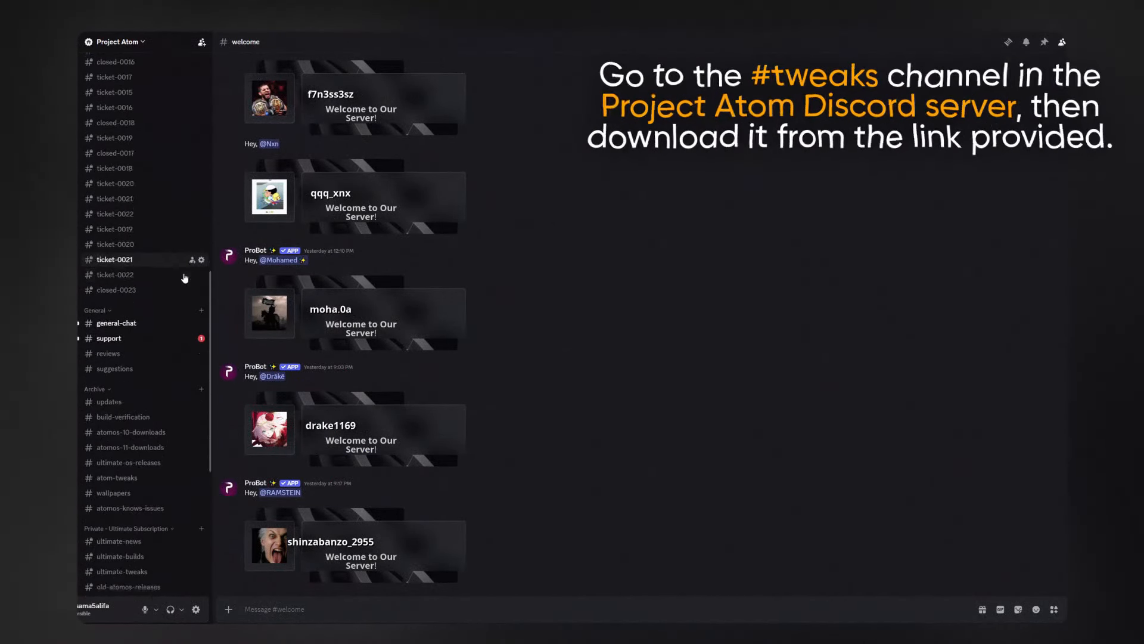
{"action": "scroll", "coordinate": [185, 278], "scroll_direction": "down", "scroll_amount": 5}
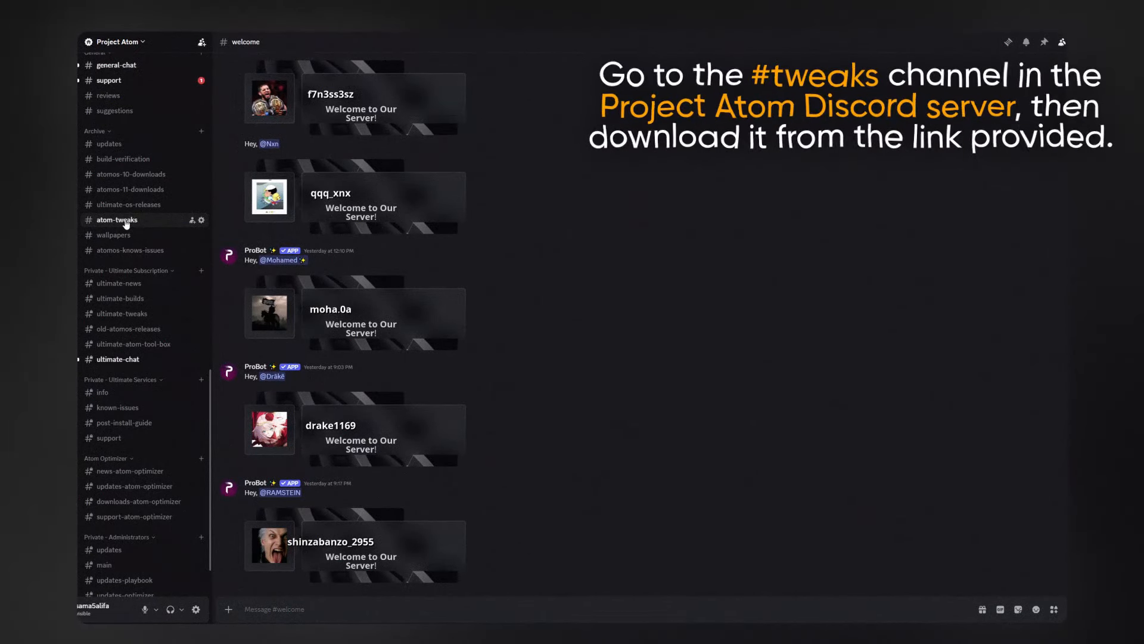
{"action": "left_click", "coordinate": [125, 221]}
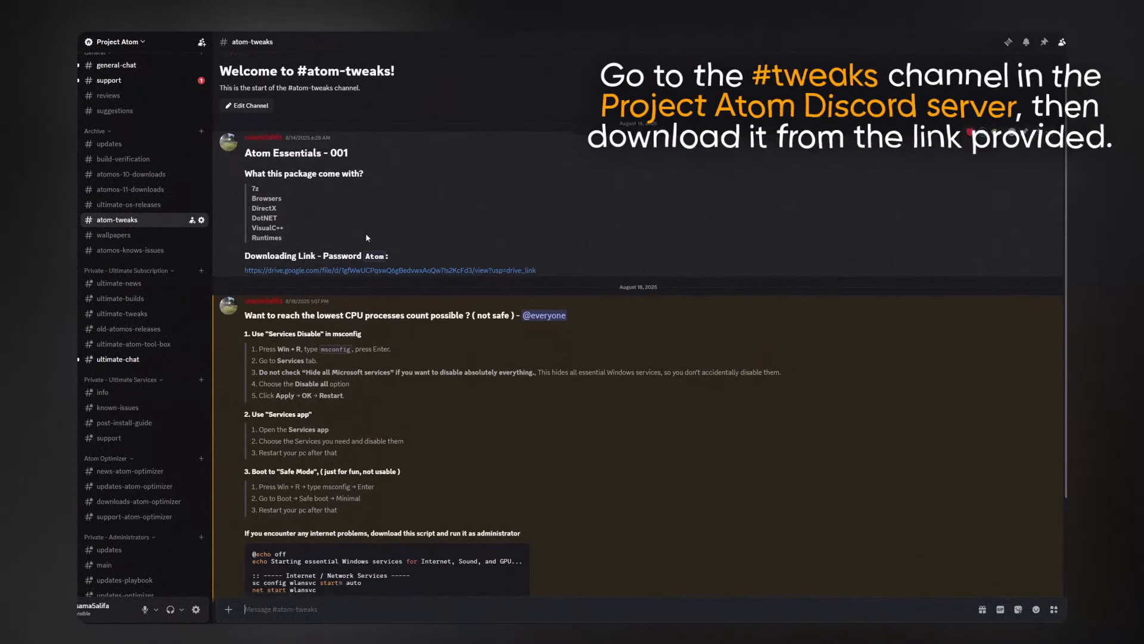
{"action": "scroll", "coordinate": [381, 280], "scroll_direction": "down", "scroll_amount": 3}
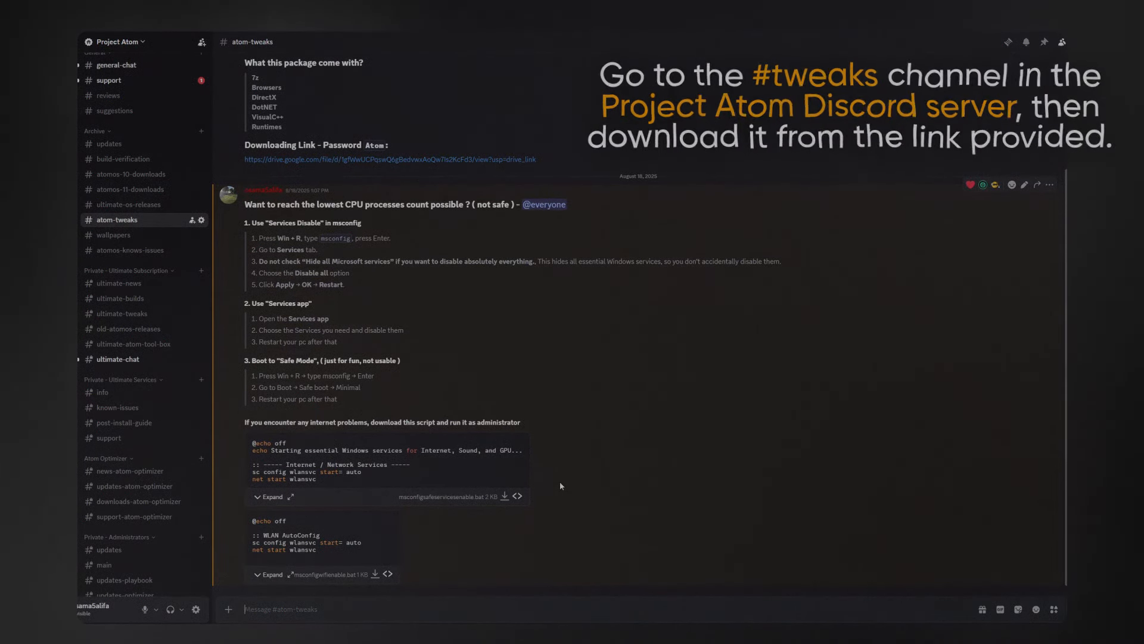